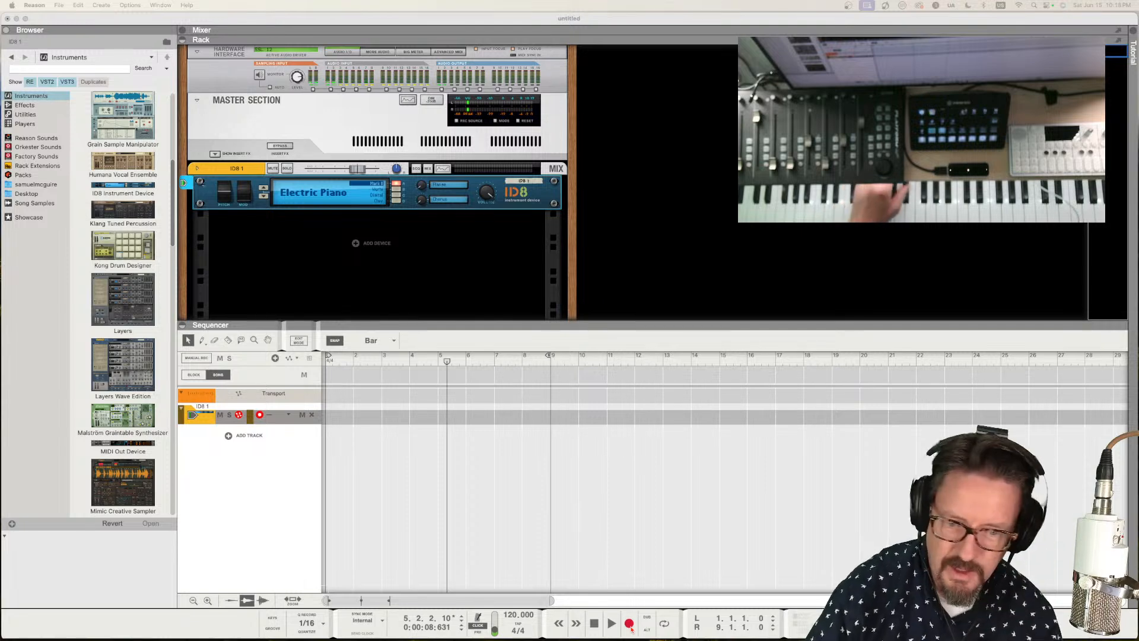
pyautogui.click(630, 623)
pyautogui.click(595, 623)
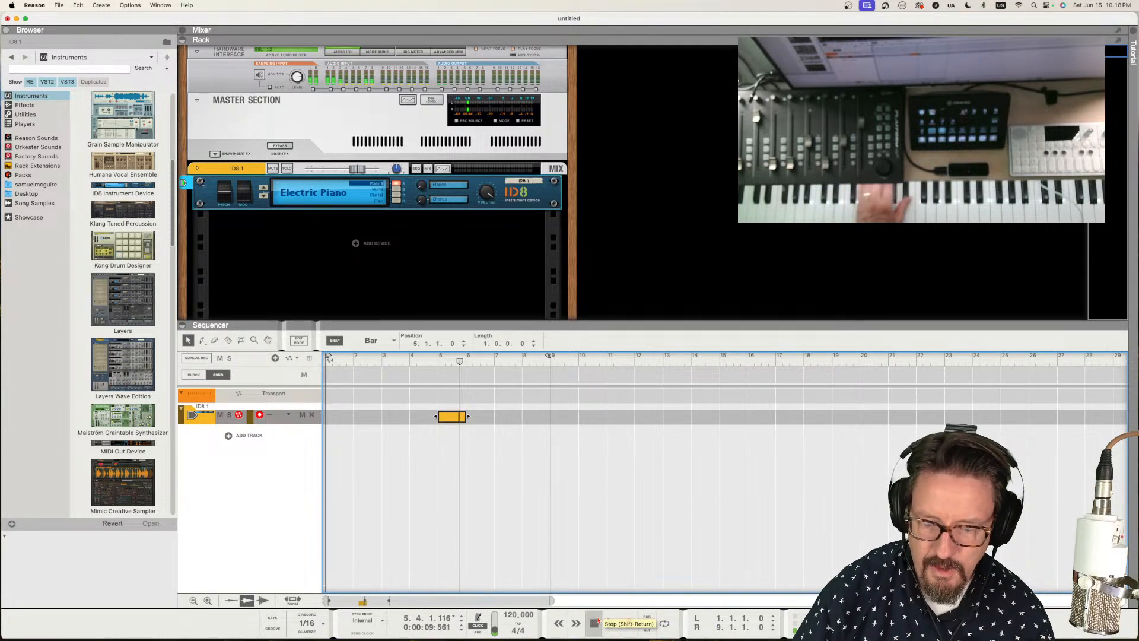
pyautogui.press('Return')
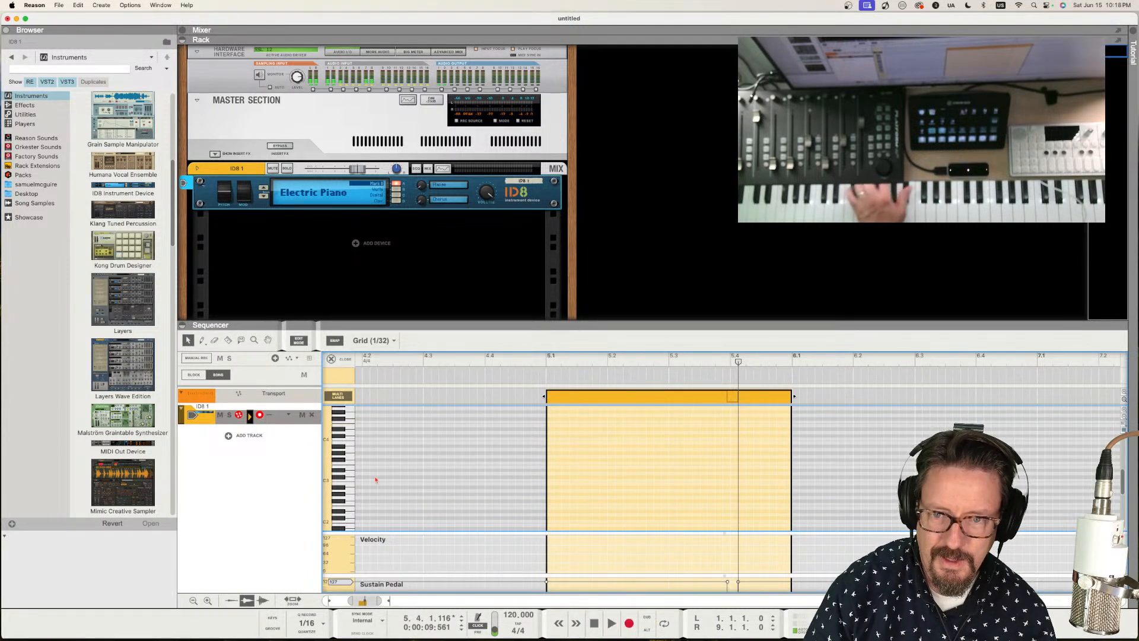
pyautogui.click(332, 360)
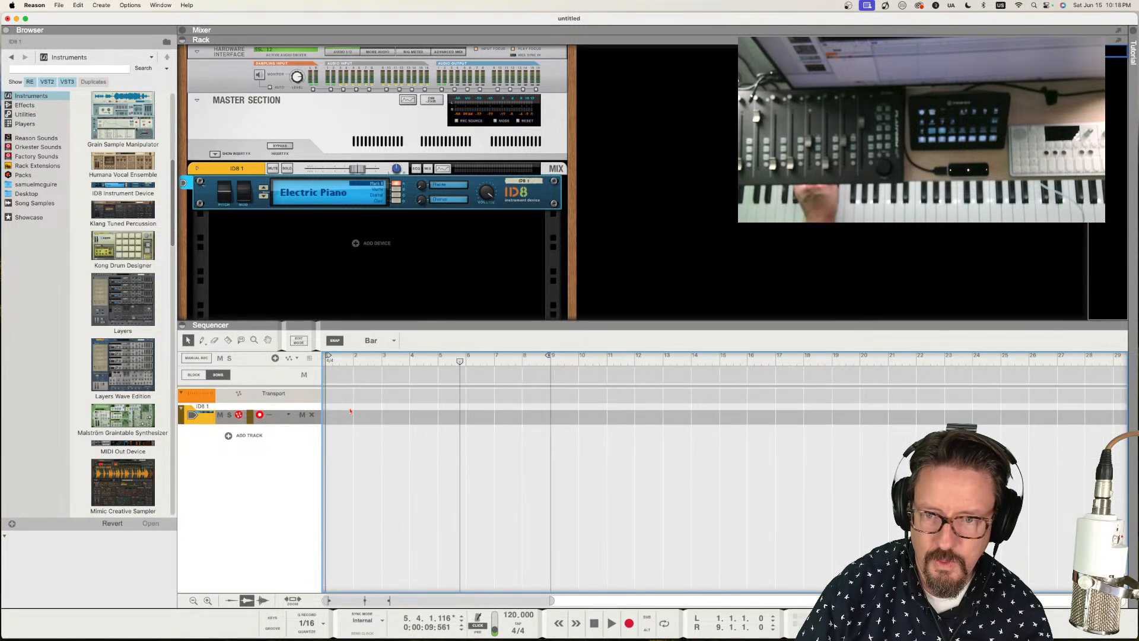
# - Record an electric piano take on the ID8 track from bar 1 and trim the clip to eight bars
pyautogui.click(337, 361)
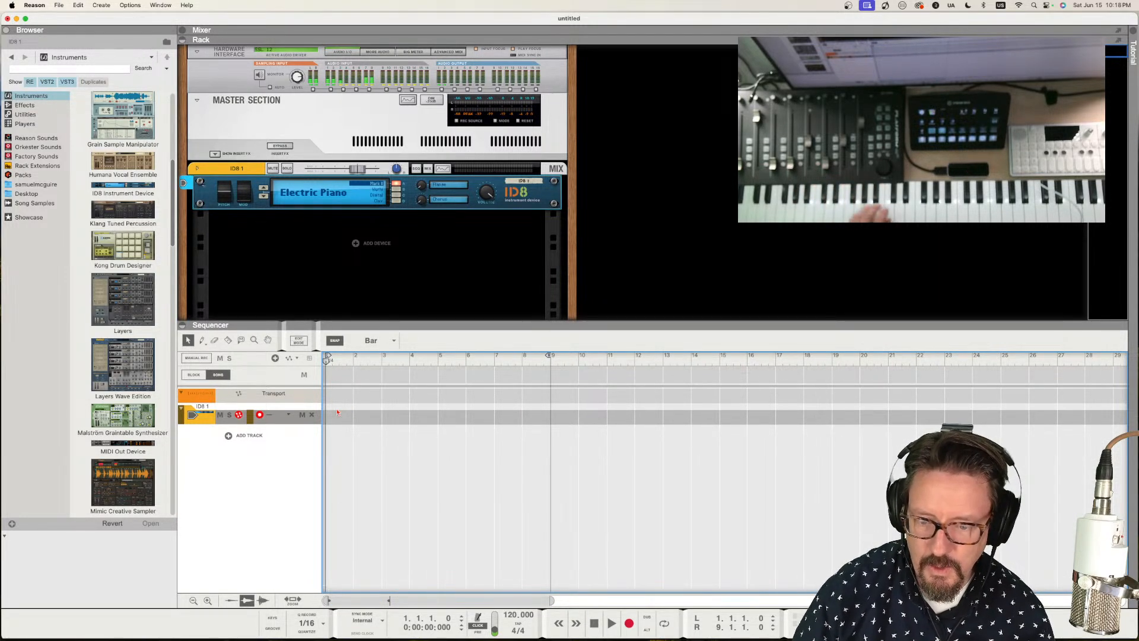
pyautogui.click(560, 625)
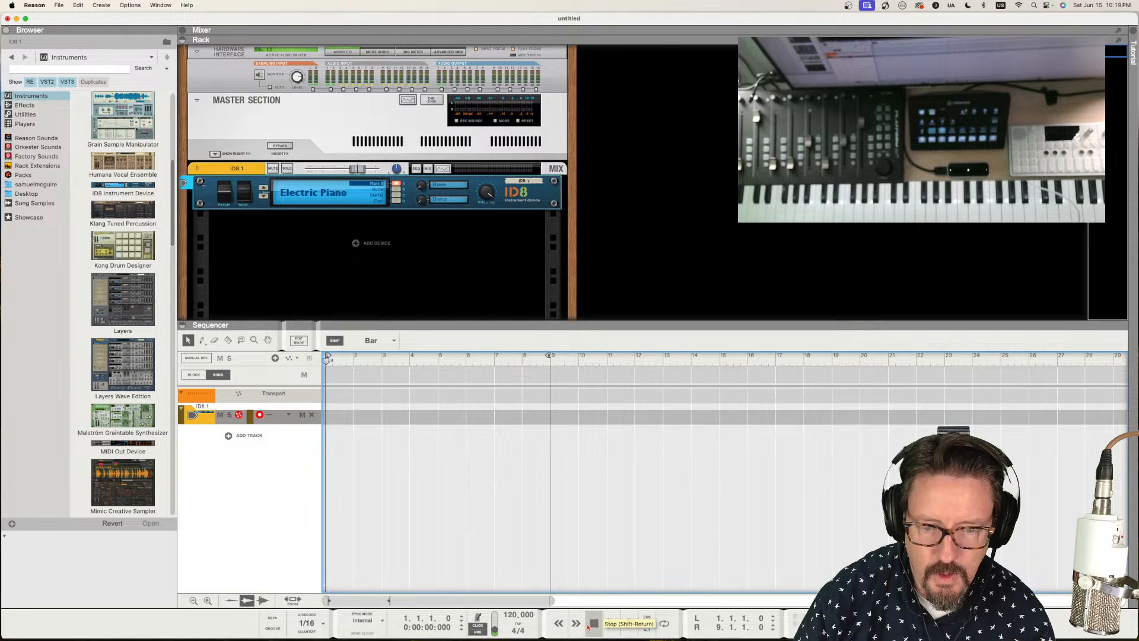
pyautogui.click(629, 623)
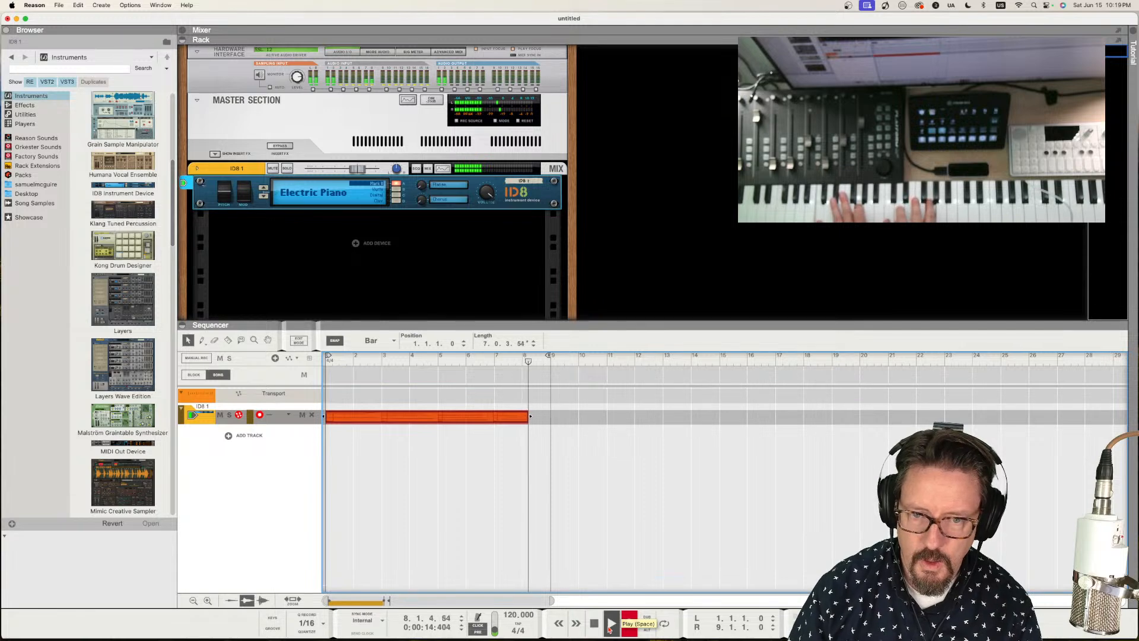
pyautogui.press('space')
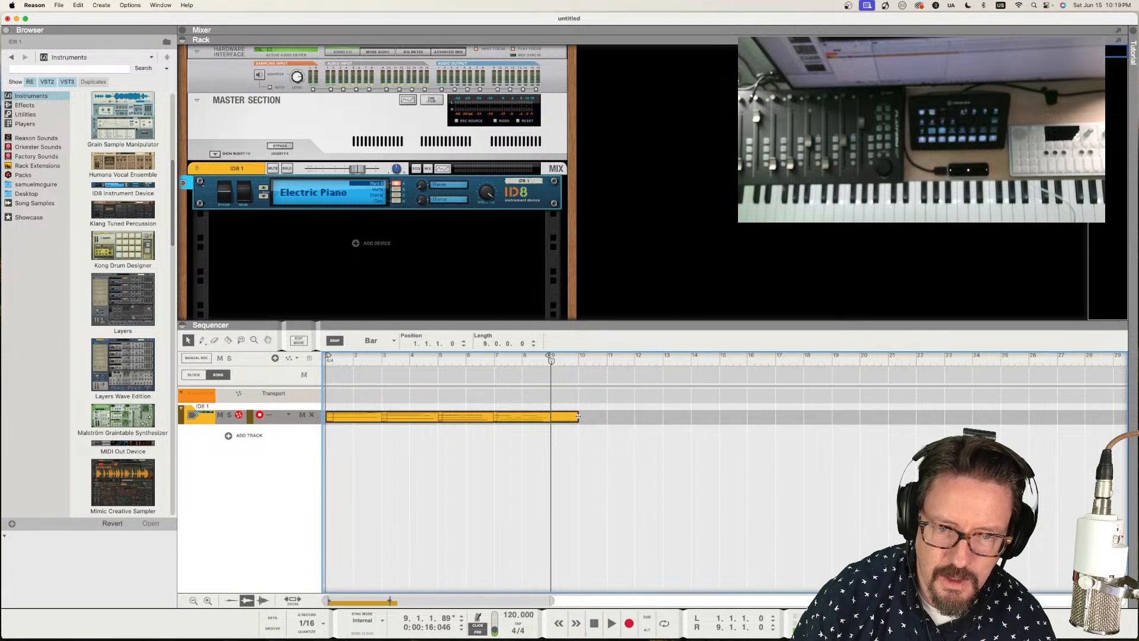
pyautogui.moveTo(578, 416); pyautogui.dragTo(551, 417)
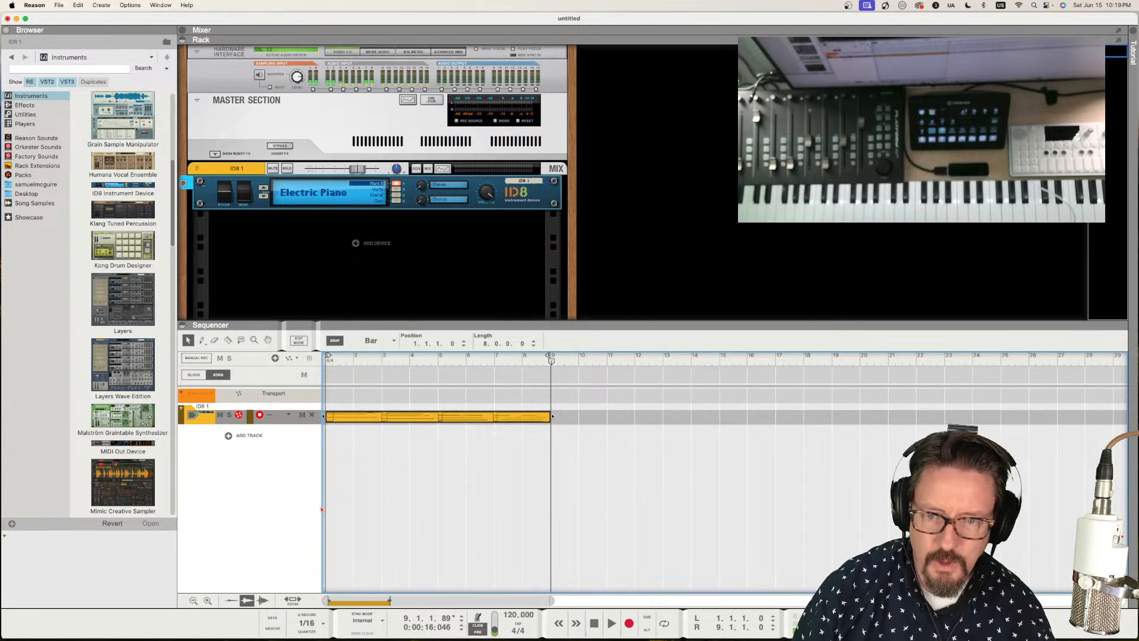
# - Check the notes in the piano clip and play the eight bars from the song start with looping on
pyautogui.press('Tab')
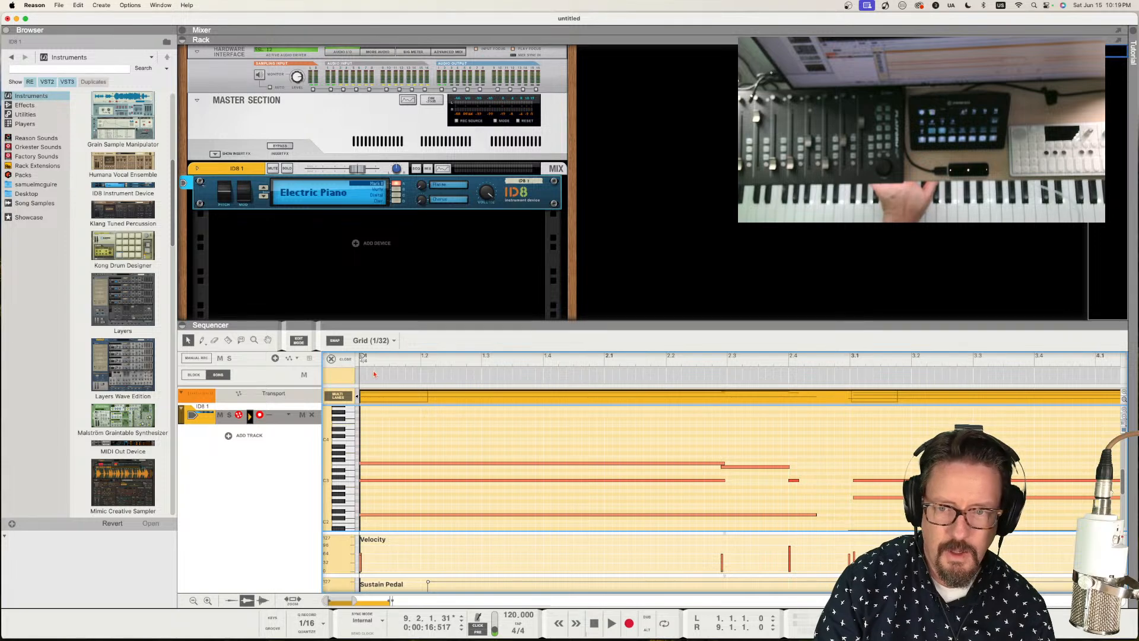
pyautogui.click(331, 358)
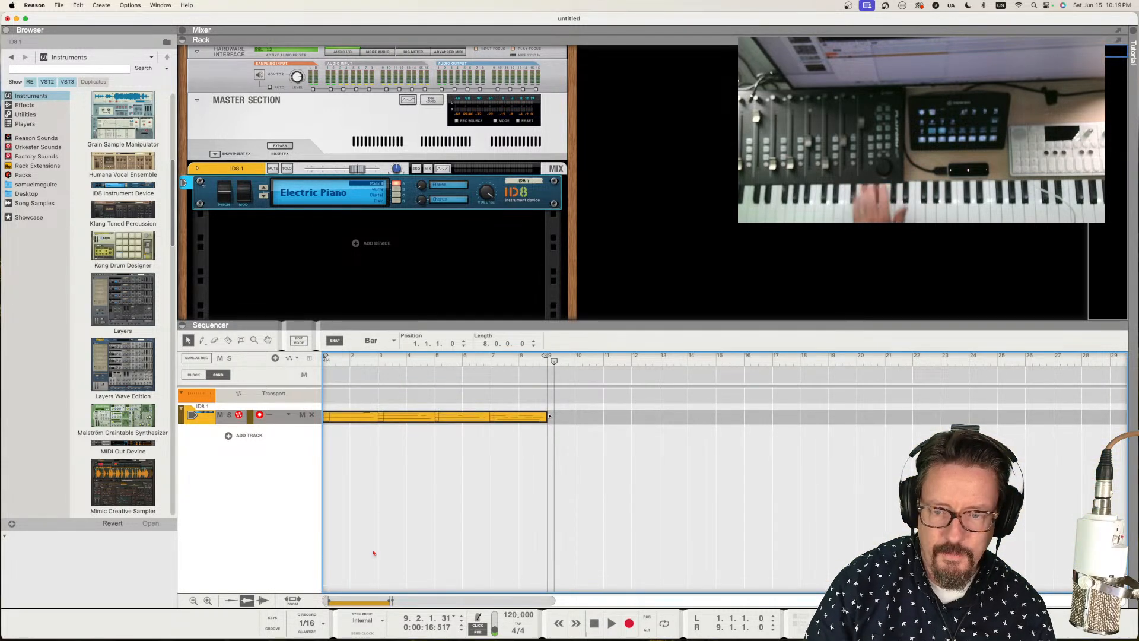
pyautogui.click(594, 624)
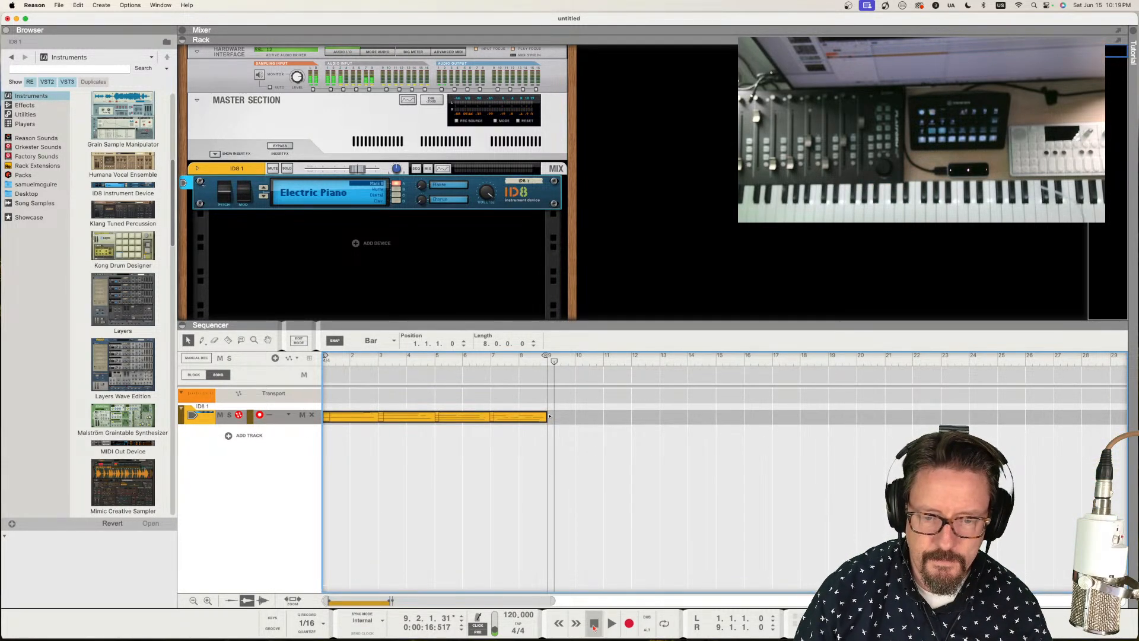
pyautogui.click(594, 624)
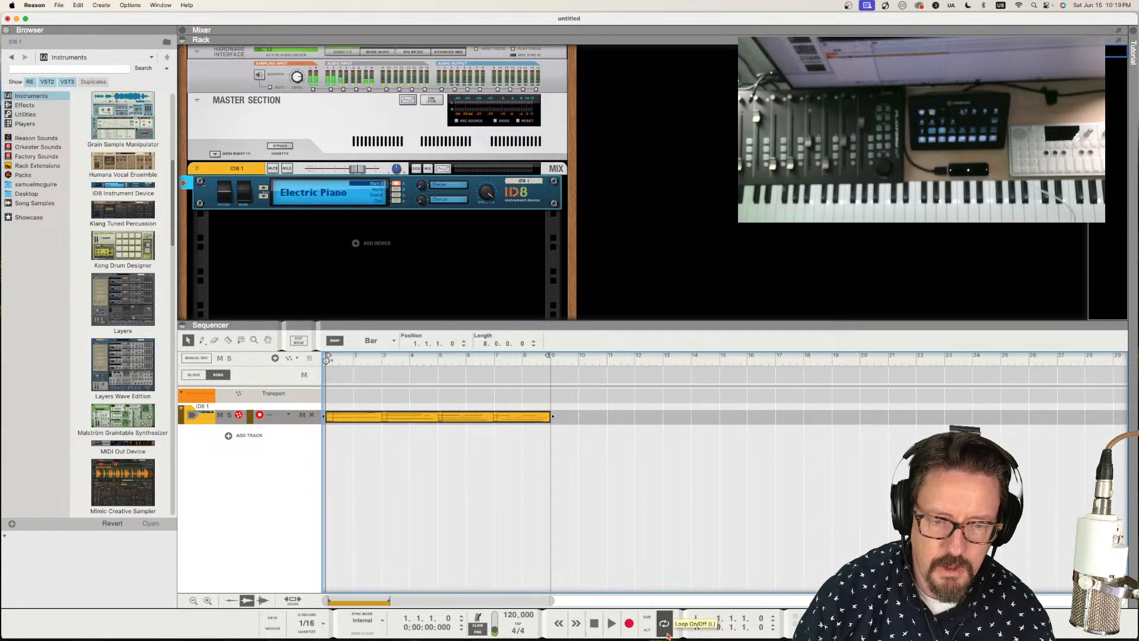
pyautogui.press('space')
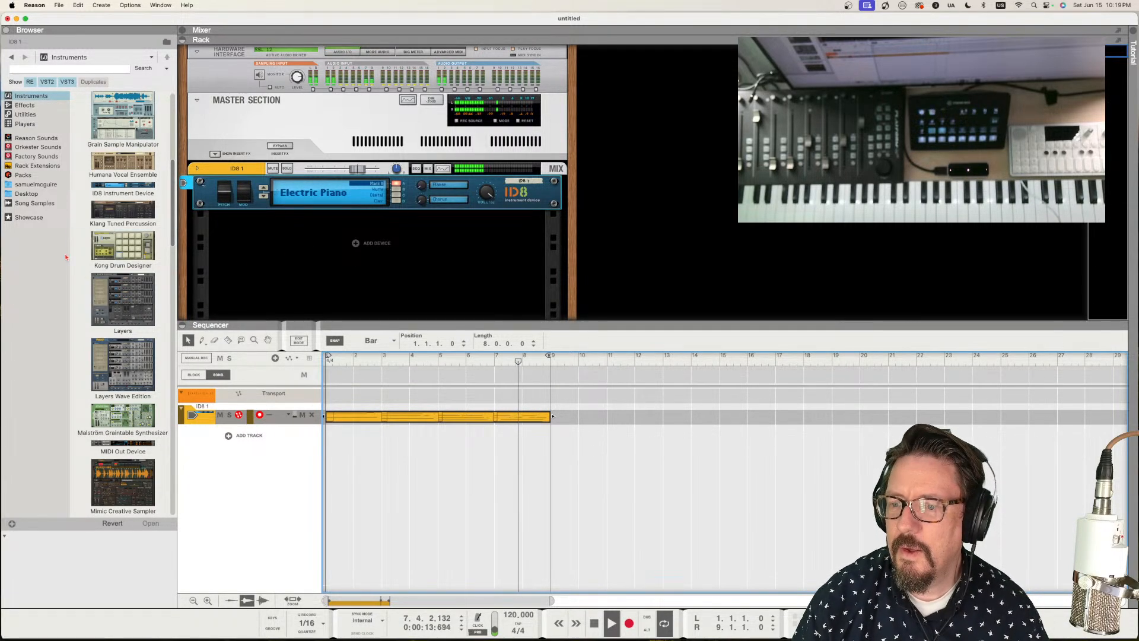
# - Find the Kong Drum Designer among the instruments and add it to the rack below the ID8
pyautogui.scroll(-10, 122, 304)
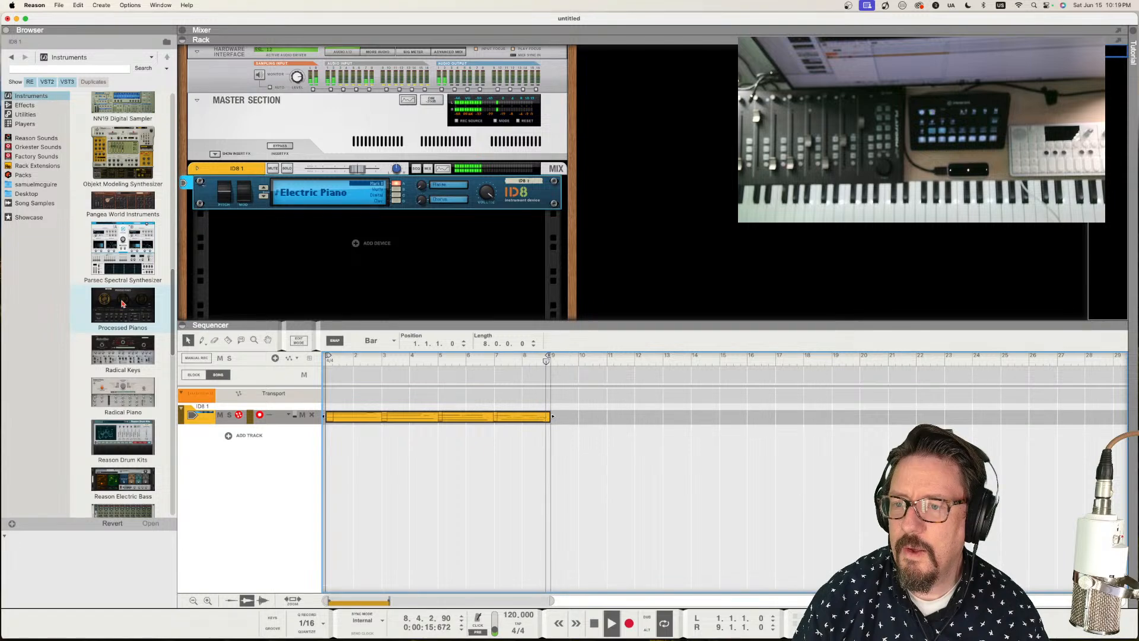
pyautogui.scroll(5, 122, 304)
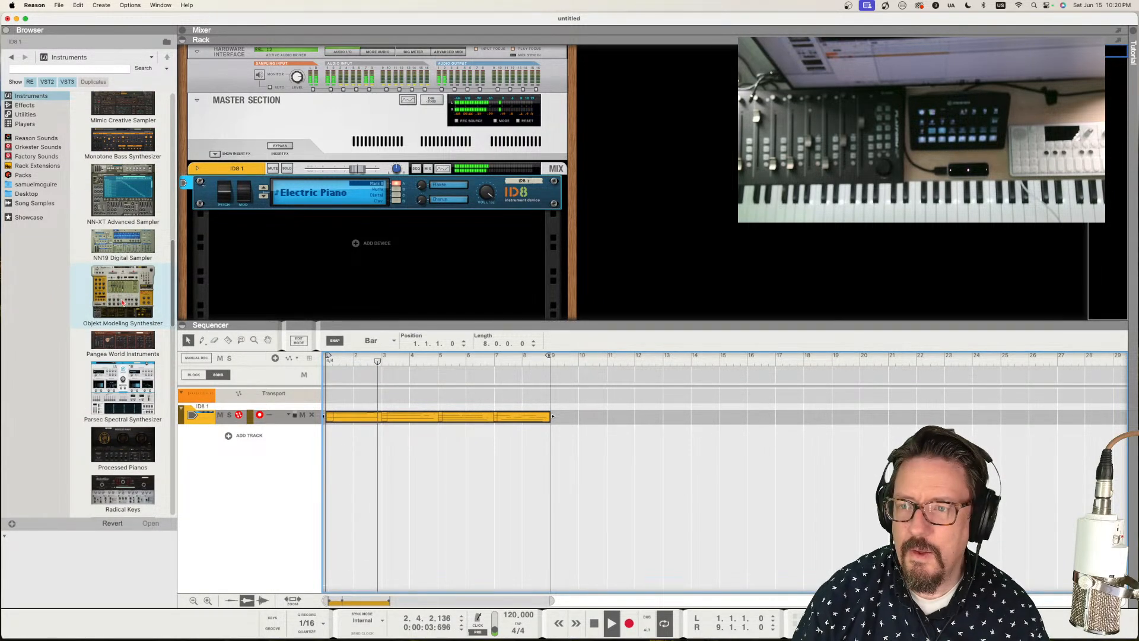
pyautogui.scroll(-2, 109, 211)
pyautogui.scroll(-10, 109, 210)
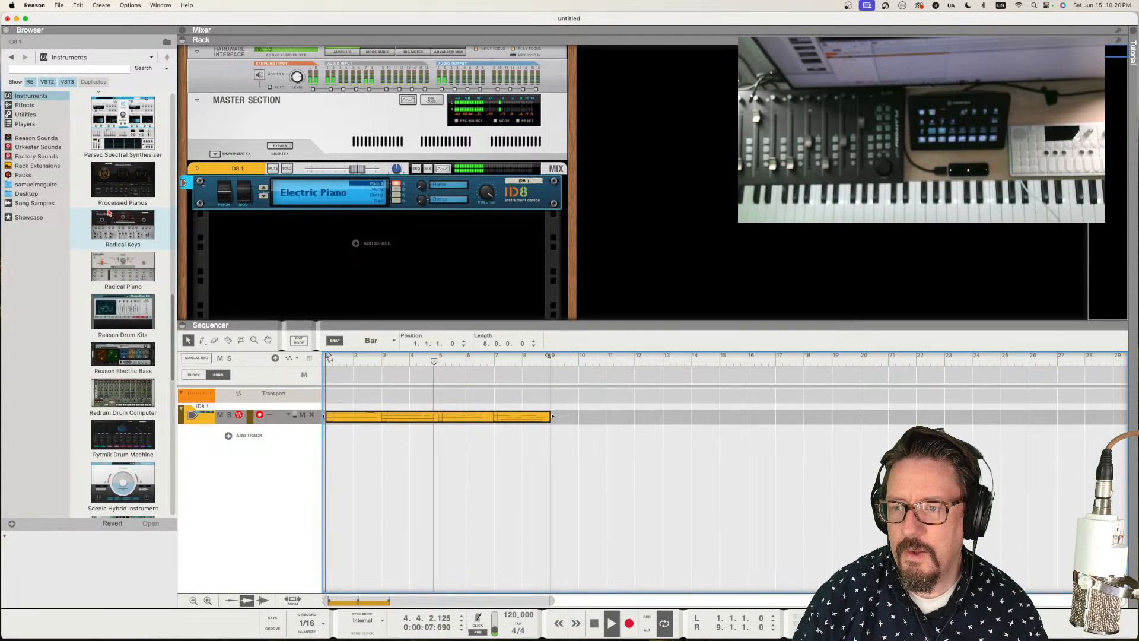
pyautogui.scroll(-5, 119, 234)
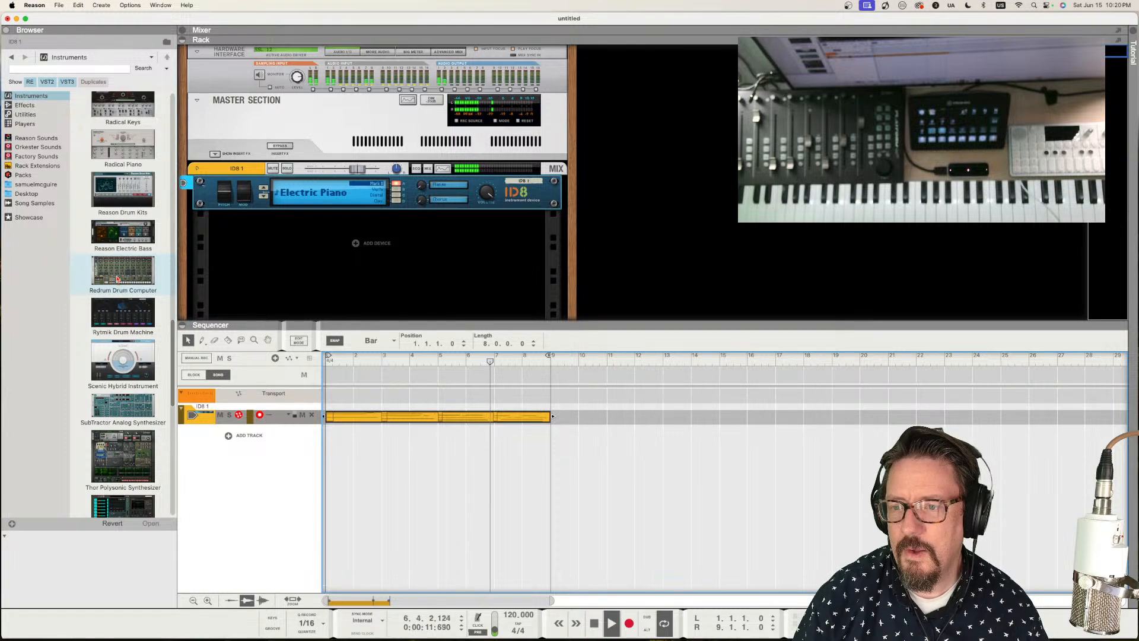
pyautogui.scroll(10, 118, 239)
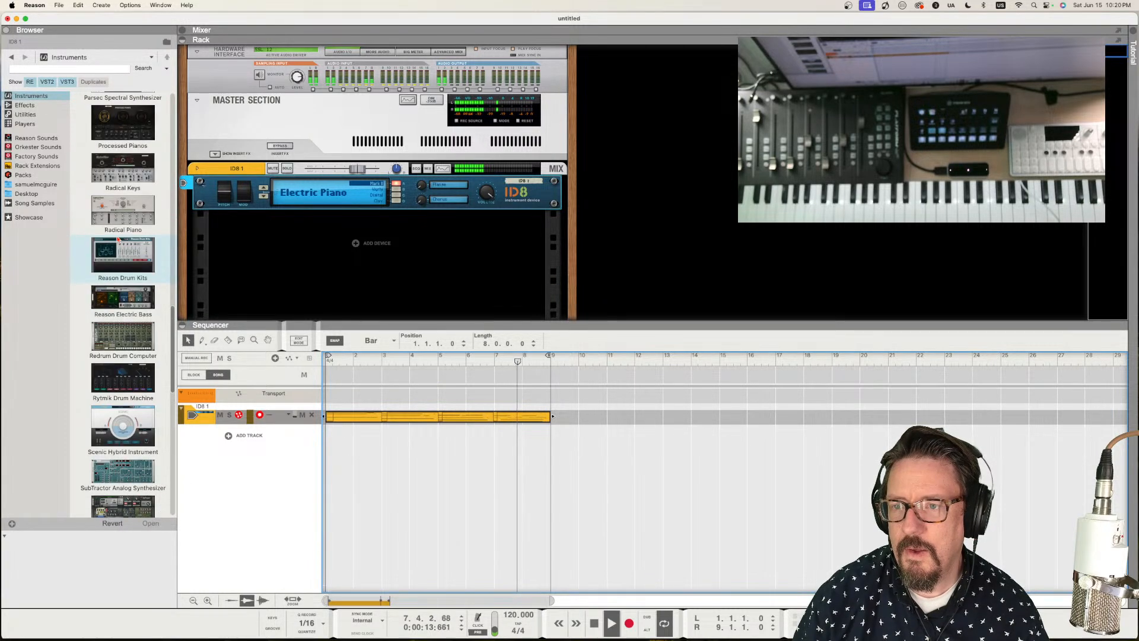
pyautogui.scroll(12, 117, 240)
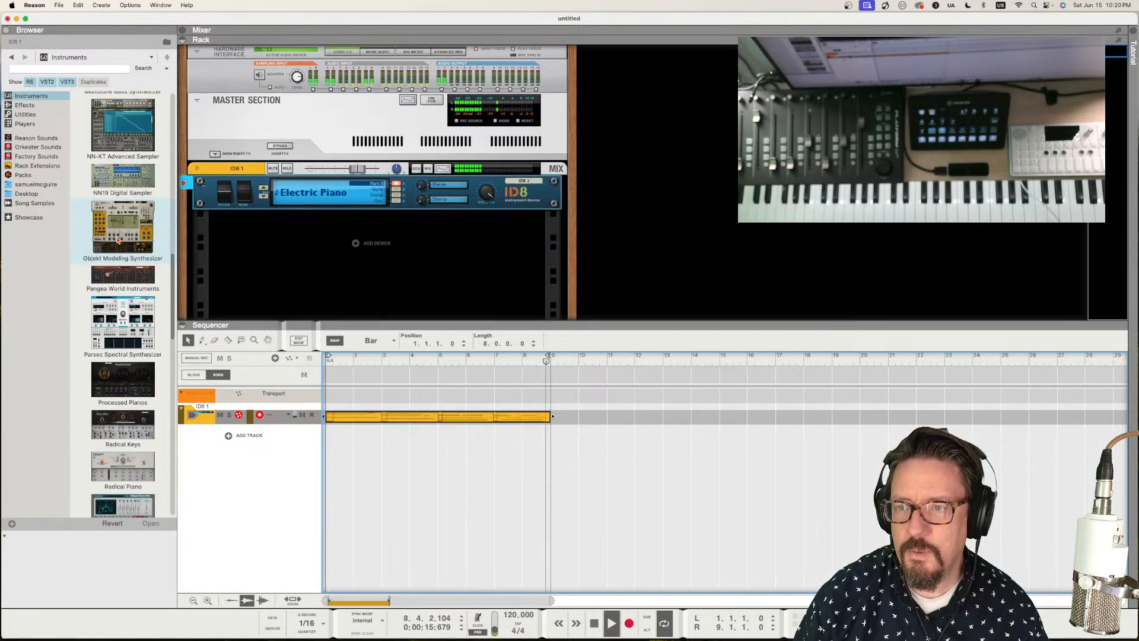
pyautogui.scroll(5, 118, 239)
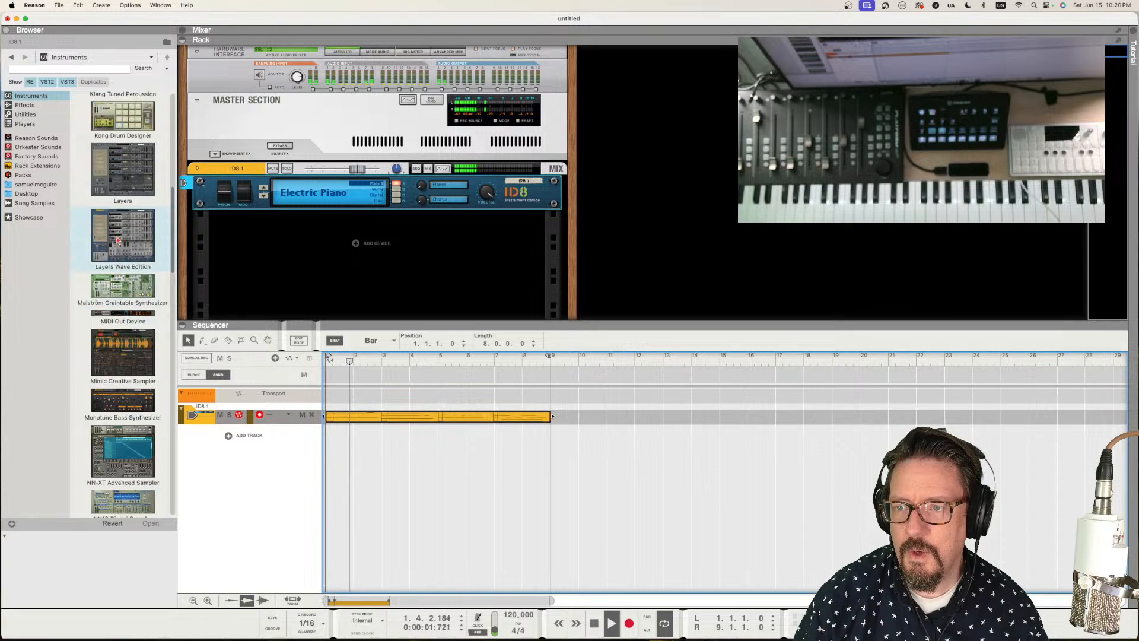
pyautogui.moveTo(116, 156); pyautogui.dragTo(266, 292)
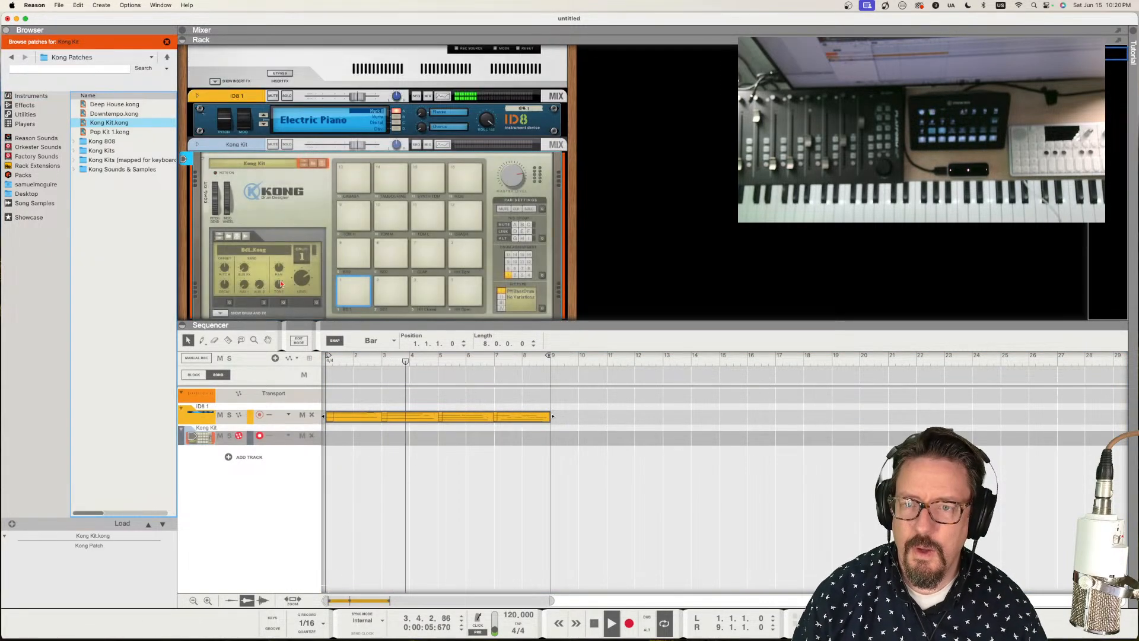
# - Add a Beat Map player to the Kong drum device and stop its pattern
pyautogui.click(24, 124)
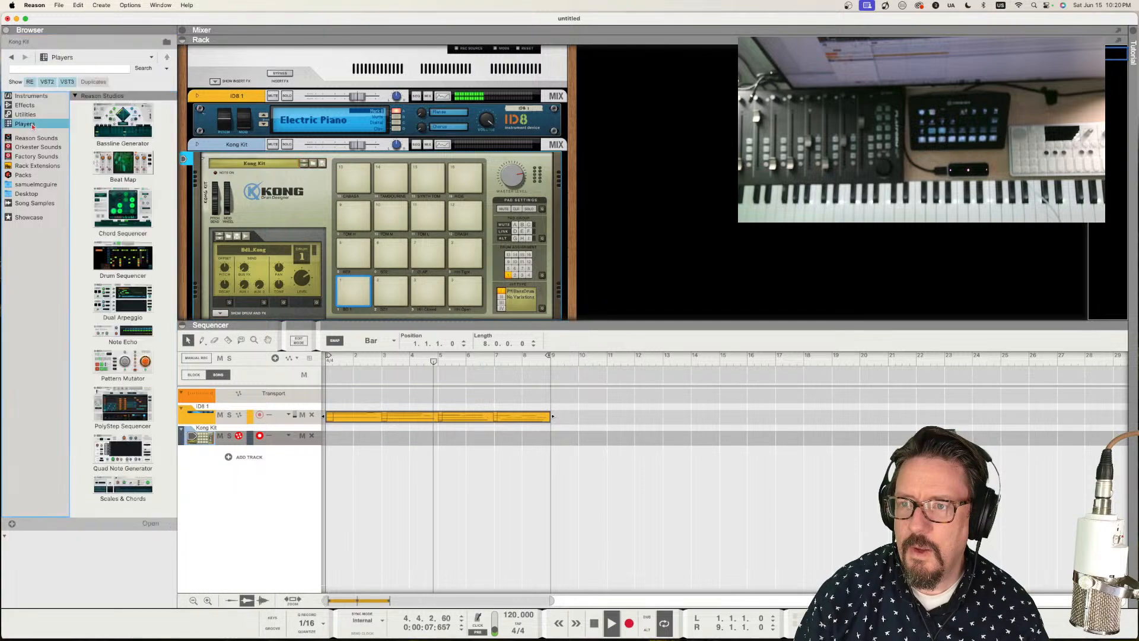
pyautogui.moveTo(123, 205); pyautogui.dragTo(350, 169)
pyautogui.click(227, 203)
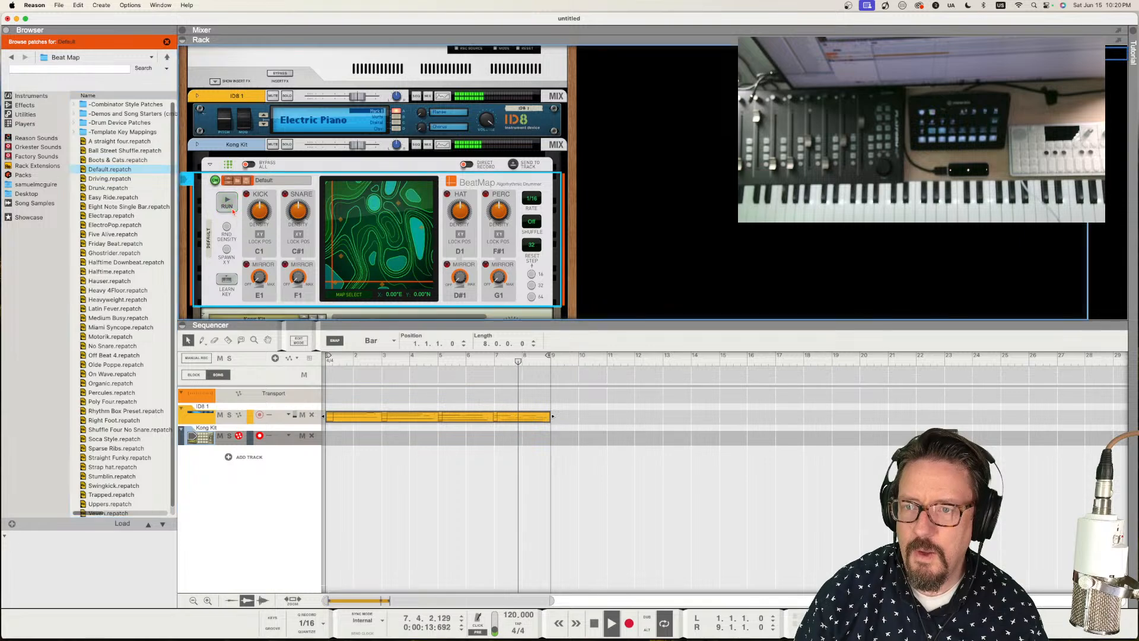
# - Lower Beat Map's snare, hat and perc densities, with perc at 5%, and run the pattern
pyautogui.moveTo(296, 208)
pyautogui.moveTo(296, 207); pyautogui.dragTo(265, 223)
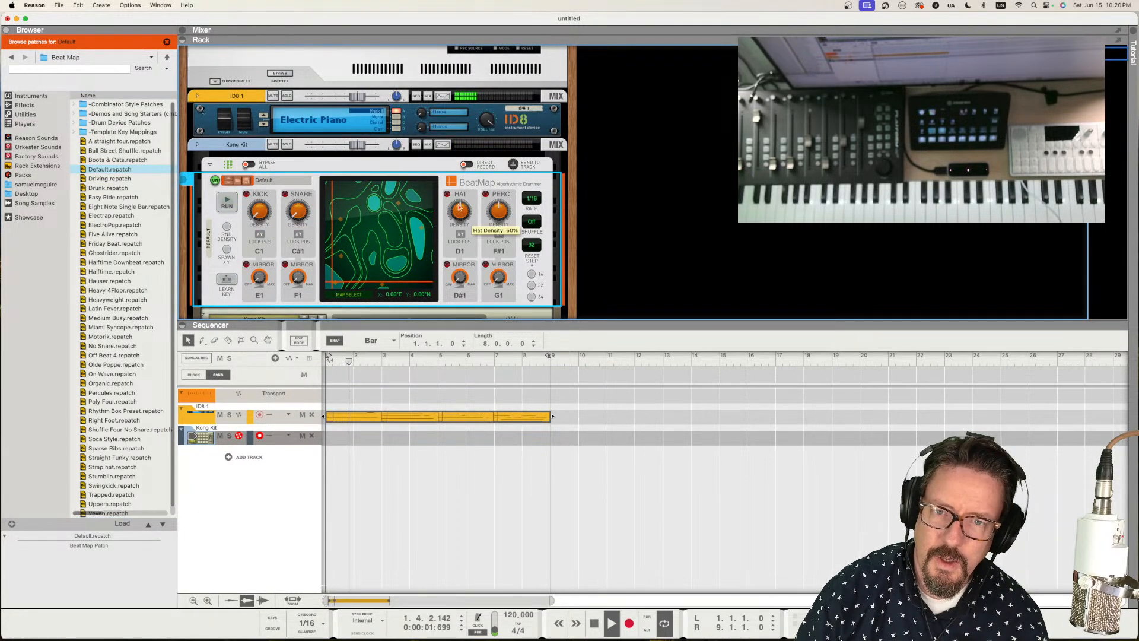
pyautogui.moveTo(496, 209)
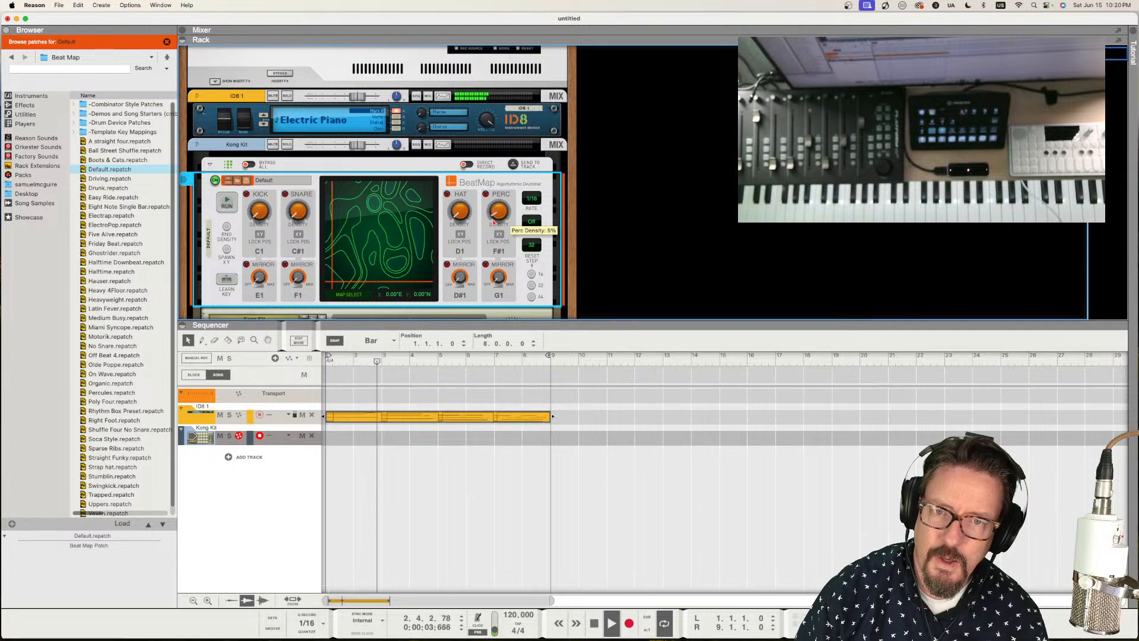
pyautogui.click(227, 203)
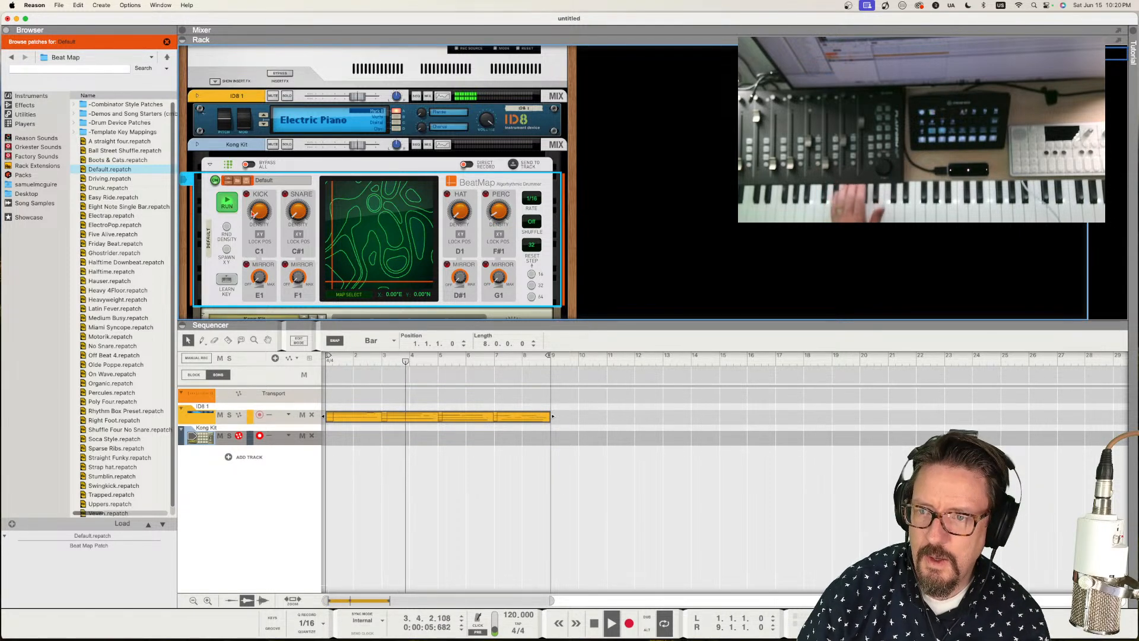
# - Adjust Beat Map's kick, hat and snare densities and move its map position to about 6.15°E, 6.82°N
pyautogui.moveTo(253, 207)
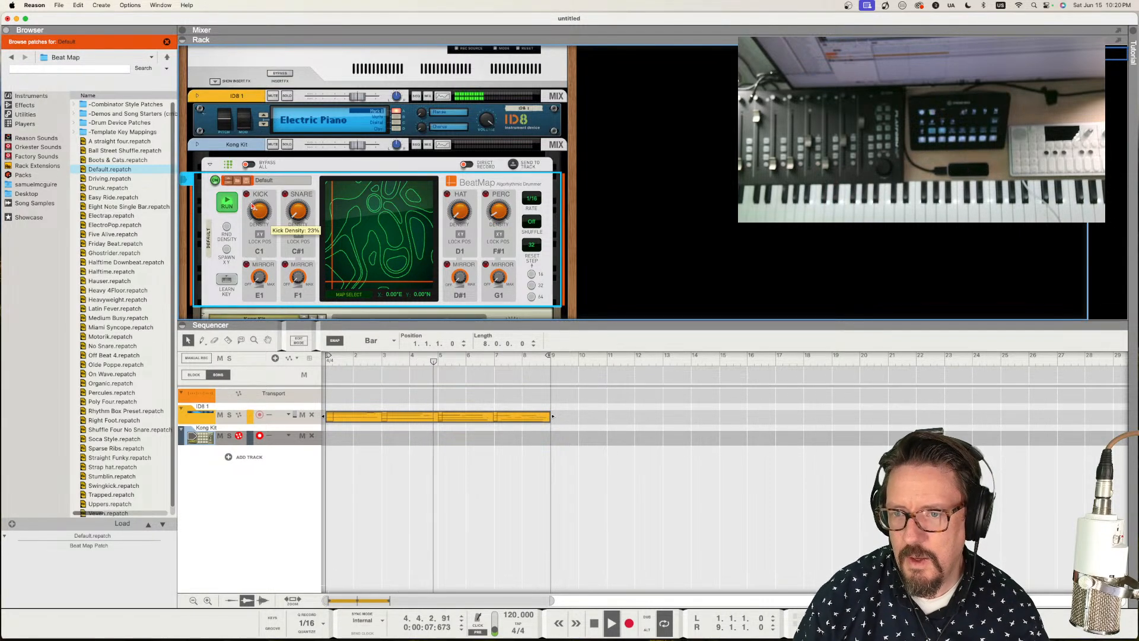
pyautogui.moveTo(253, 207); pyautogui.dragTo(256, 214)
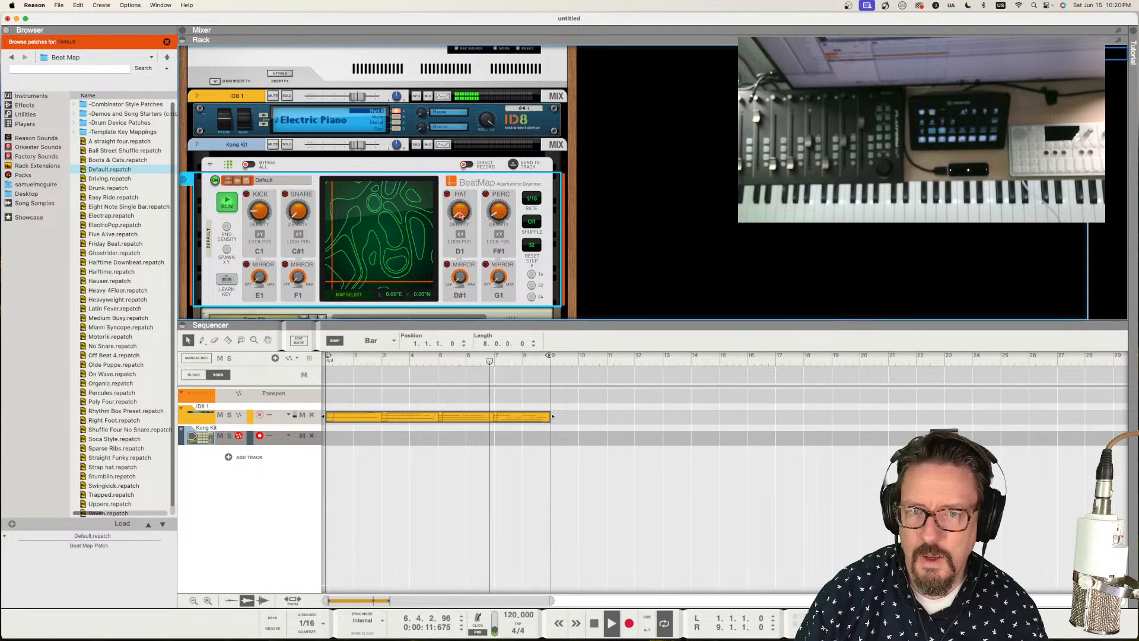
pyautogui.moveTo(457, 210)
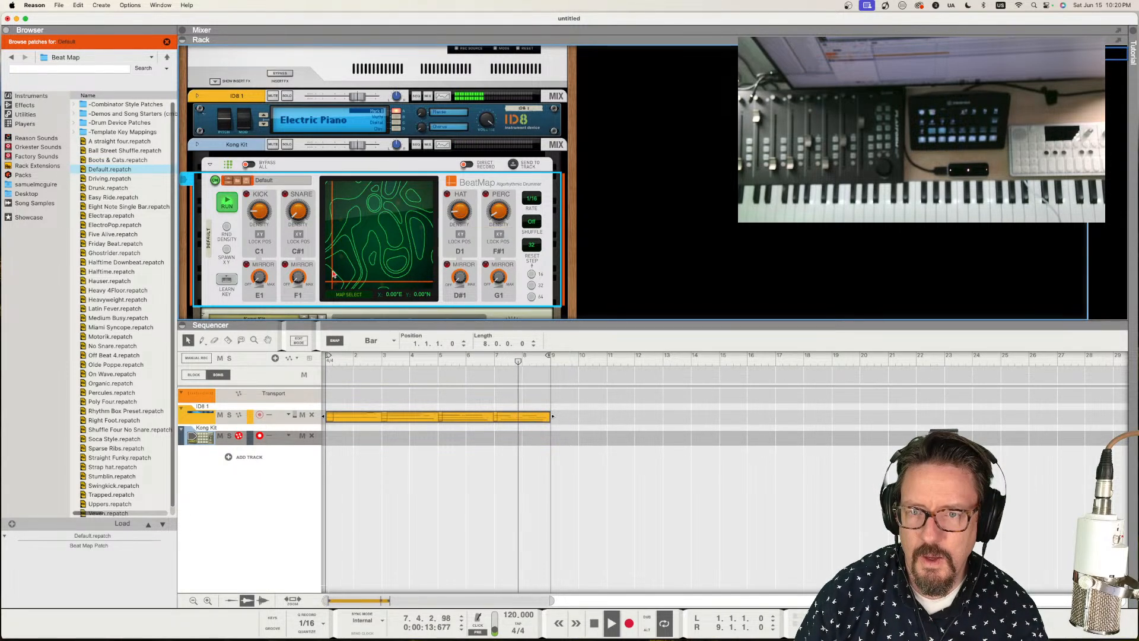
pyautogui.moveTo(333, 281); pyautogui.dragTo(369, 245)
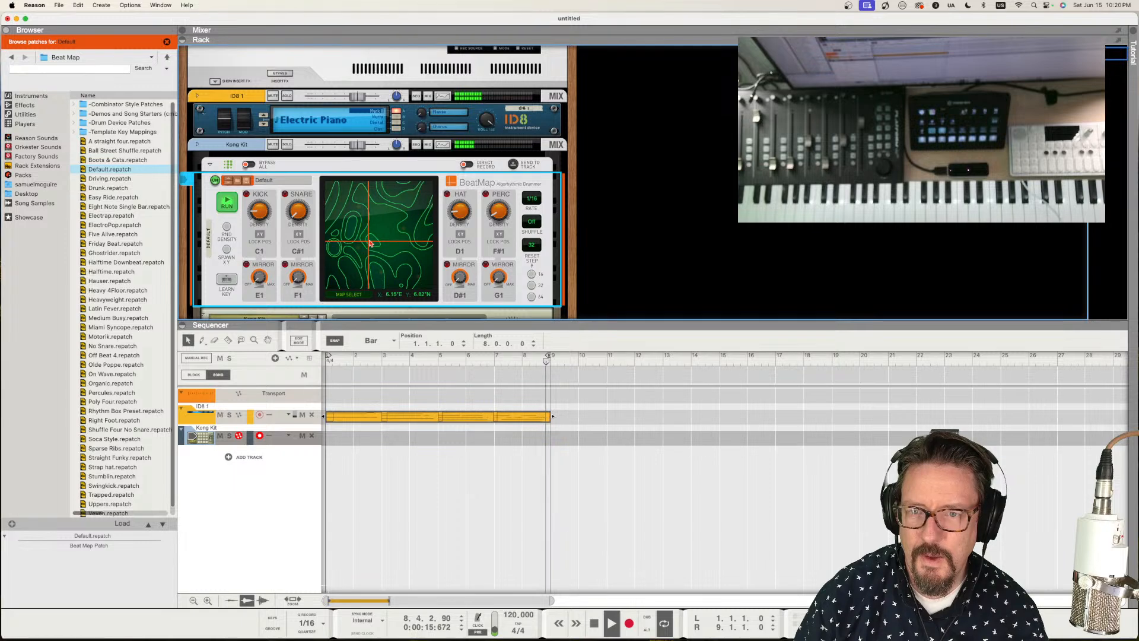
pyautogui.moveTo(257, 217)
pyautogui.moveTo(294, 212)
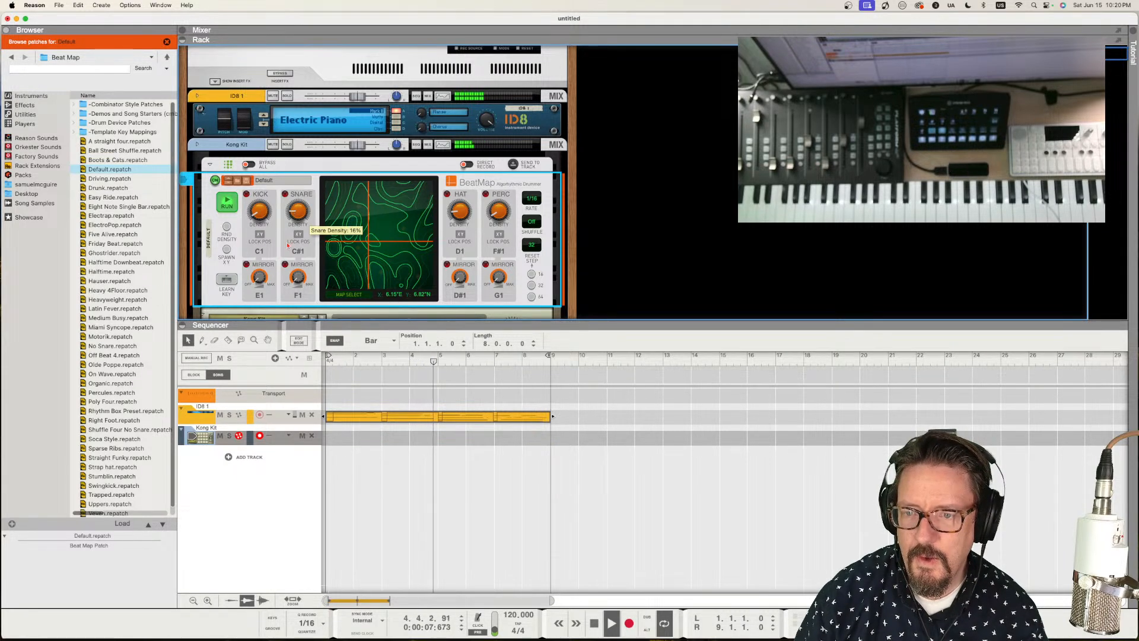
# - Collapse the sequencer to show the whole rack, select the Kong device and stop playback
pyautogui.click(182, 324)
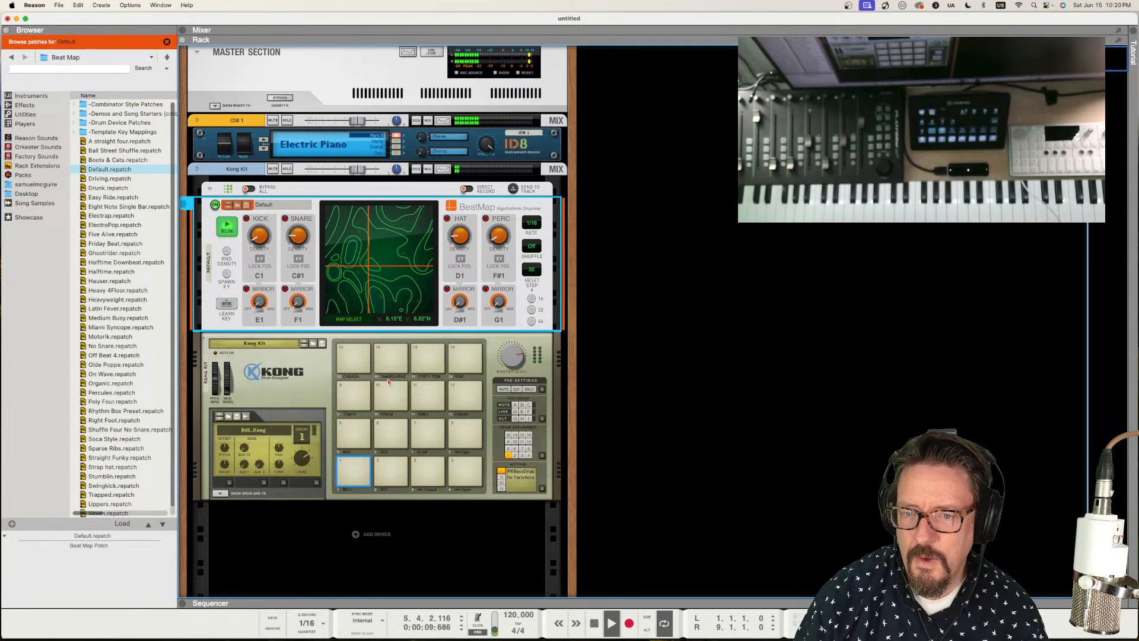
pyautogui.click(509, 363)
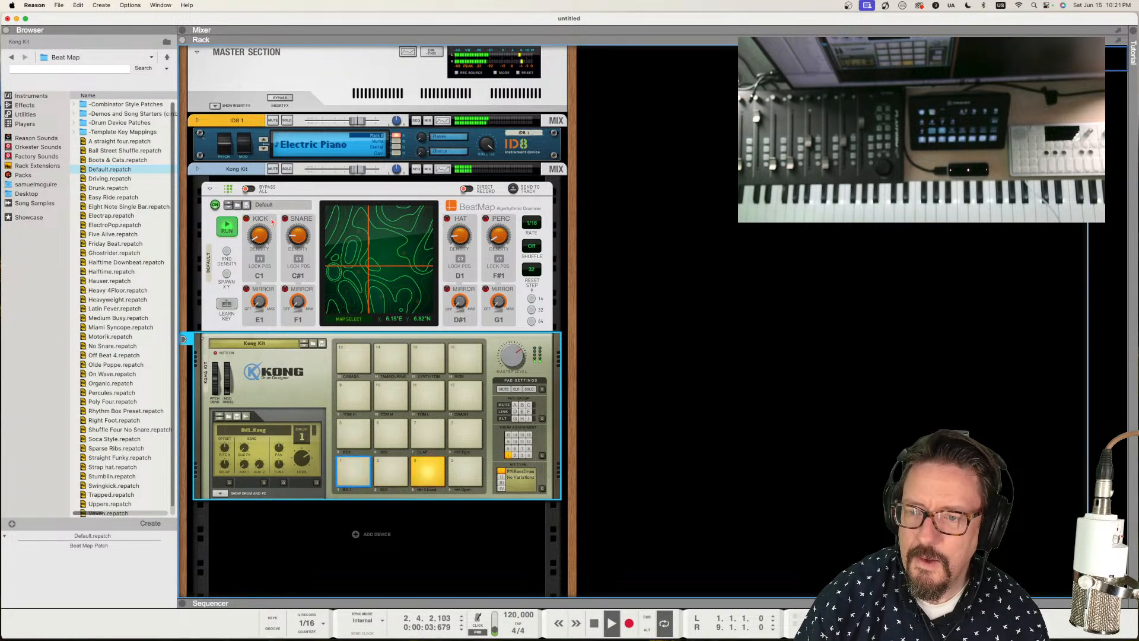
pyautogui.press('space')
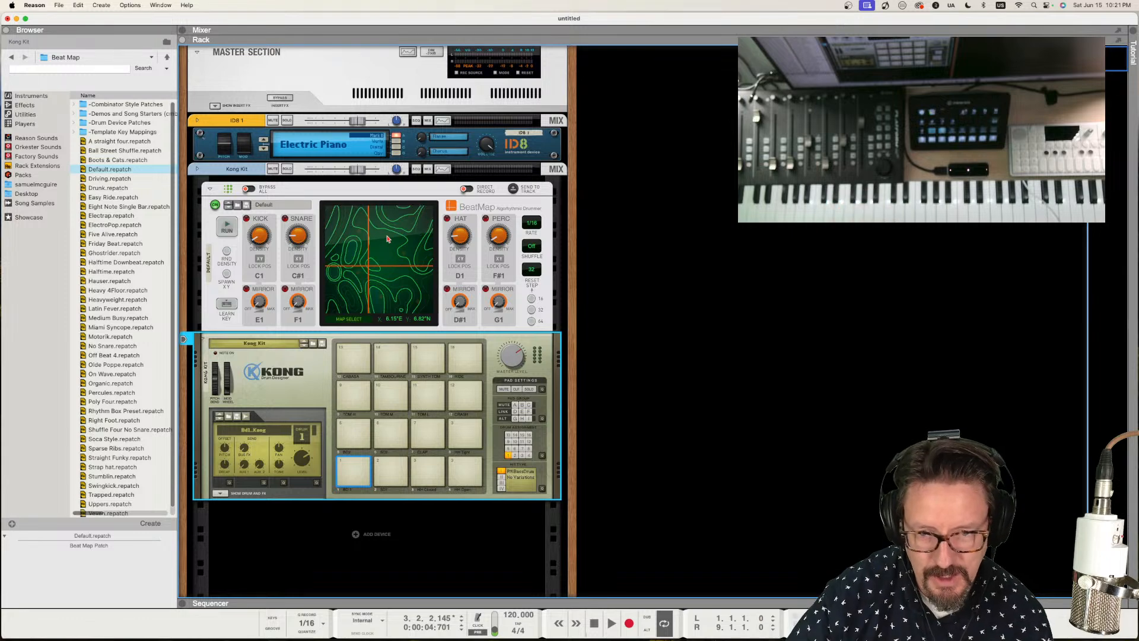
# - Add an RV7000 MkII reverb from the effects to the rack directly below the Kong device
pyautogui.click(25, 104)
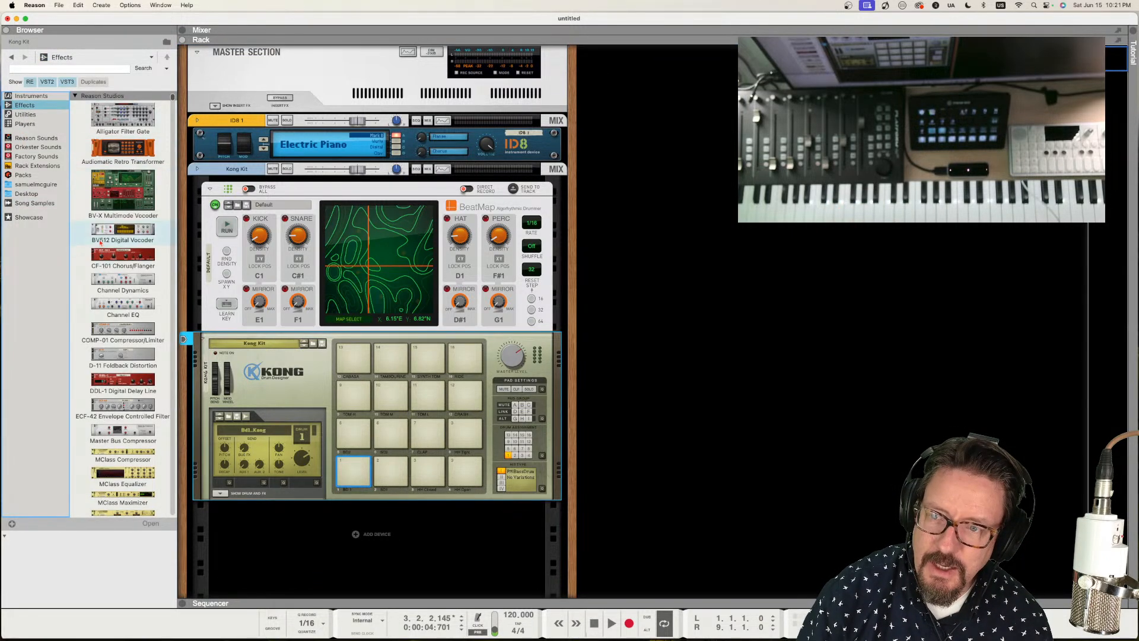
pyautogui.scroll(-6, 152, 320)
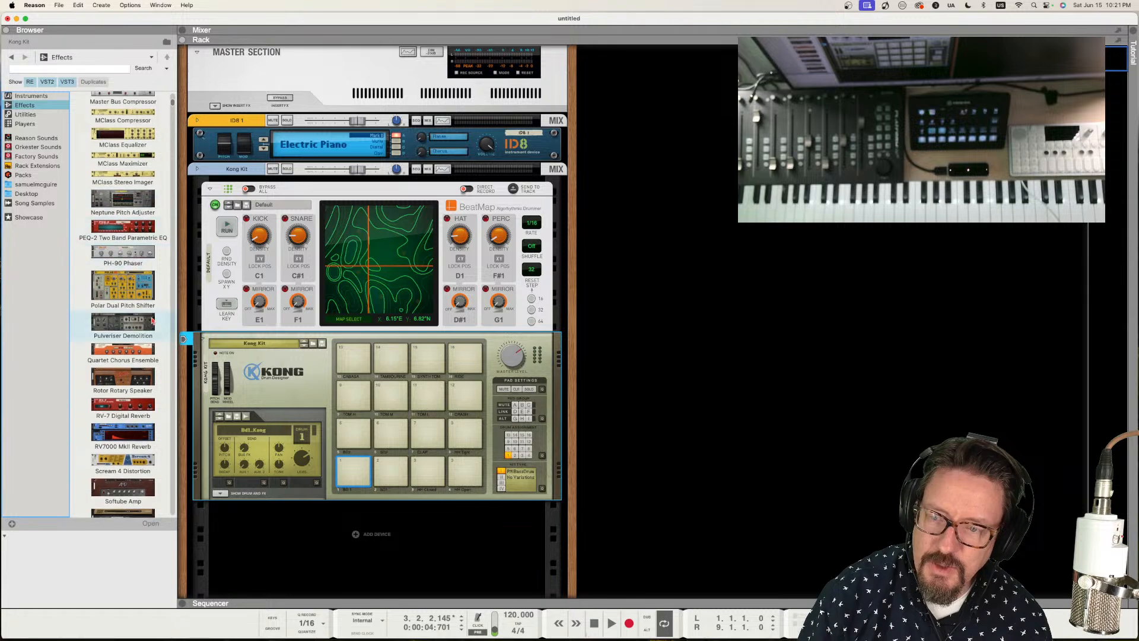
pyautogui.moveTo(123, 437)
pyautogui.mouseDown()
pyautogui.moveTo(318, 481)
pyautogui.moveTo(319, 500)
pyautogui.mouseUp()
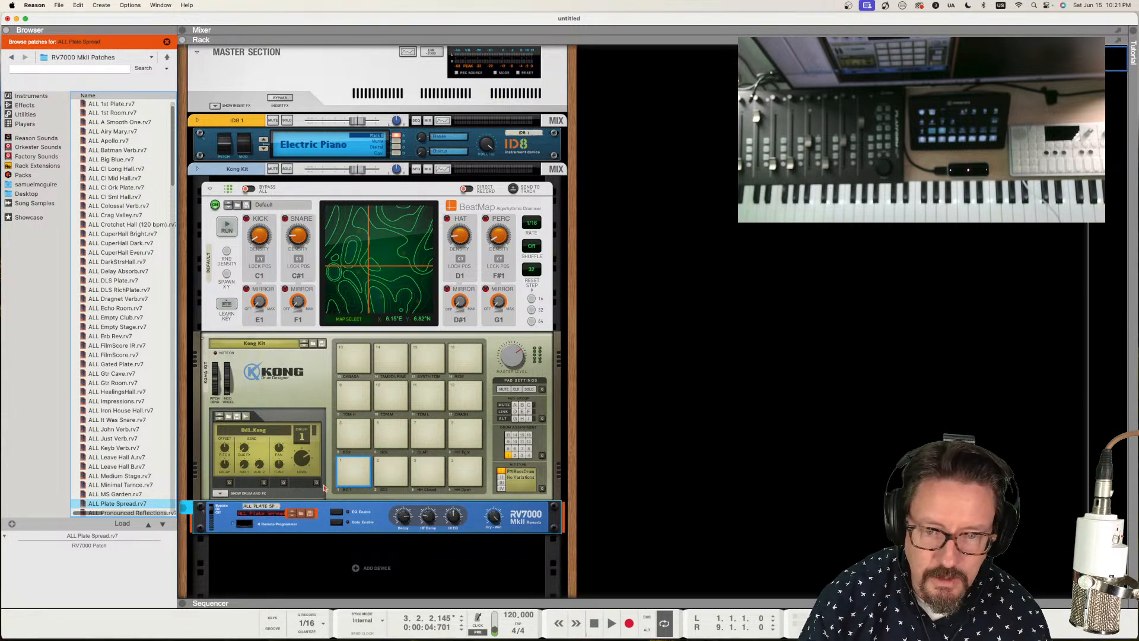
# - Show the RV7000 reverb's remote programmer and lower its dry/wet mix while the song plays
pyautogui.click(233, 525)
pyautogui.press('space')
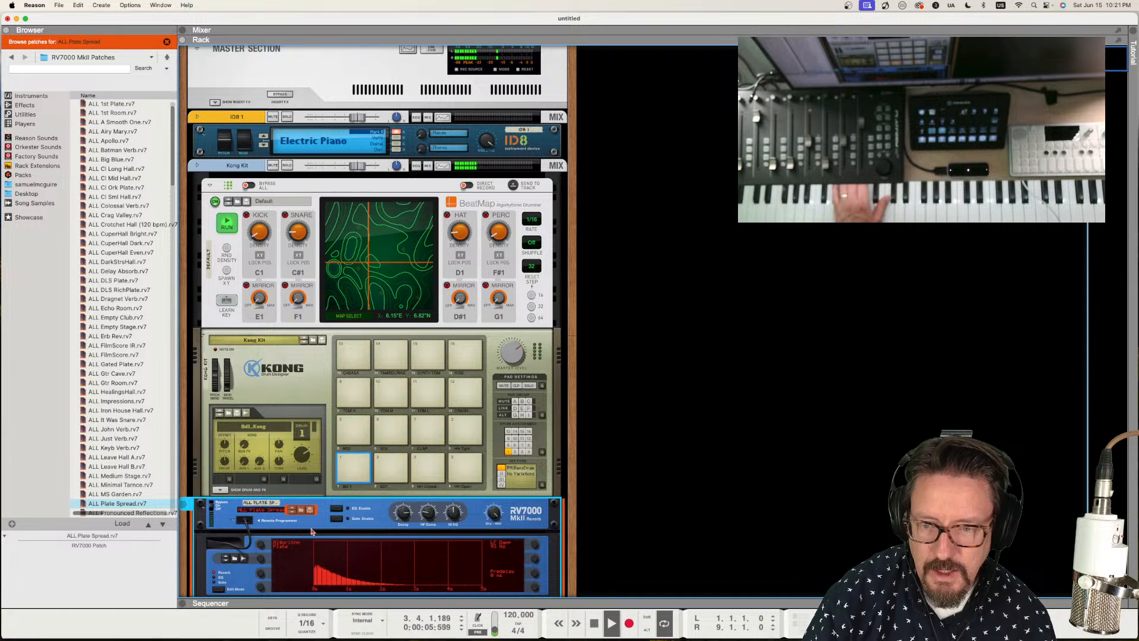
pyautogui.moveTo(492, 514); pyautogui.dragTo(499, 541)
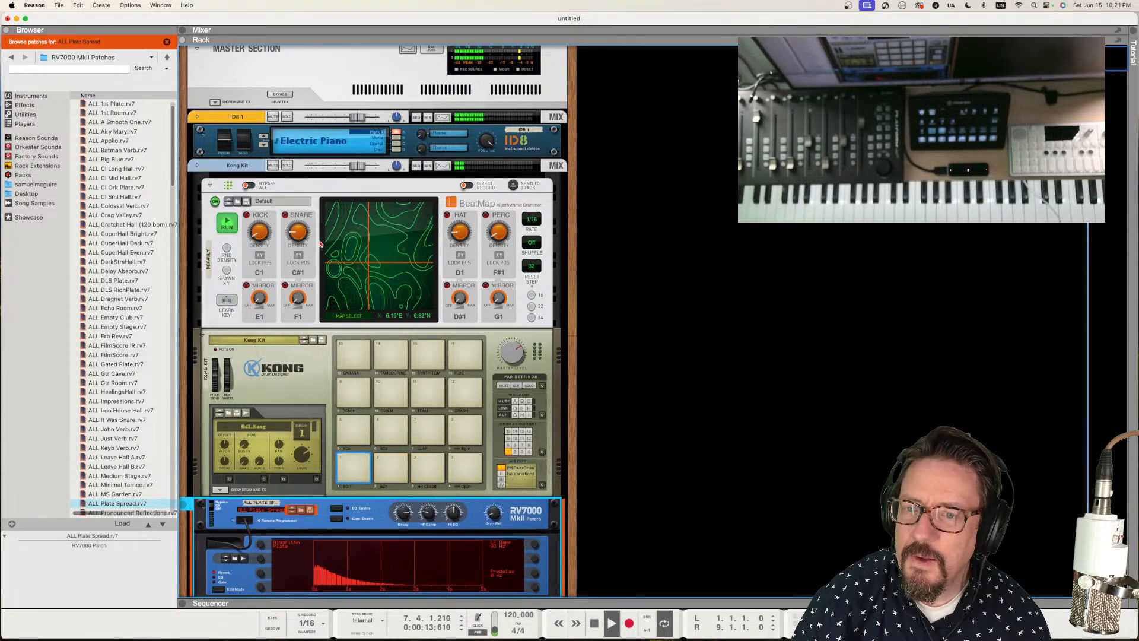
# - Insert an Audiomatic Retro Transformer between Kong and the RV7000 reverb and adjust its Transform amount
pyautogui.scroll(-3, 333, 394)
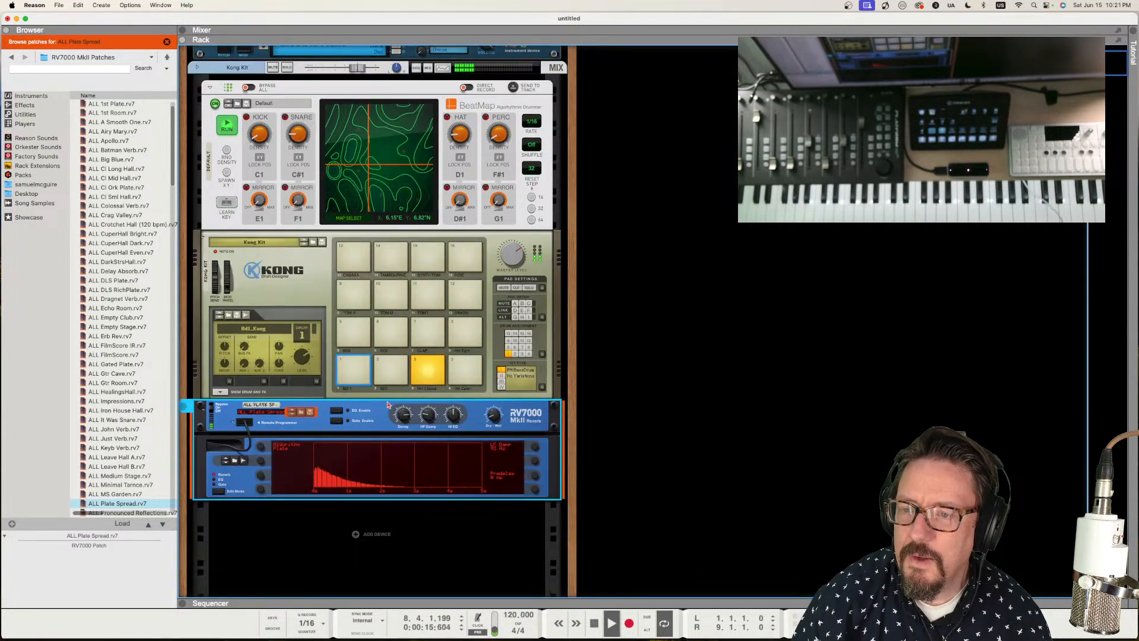
pyautogui.click(25, 106)
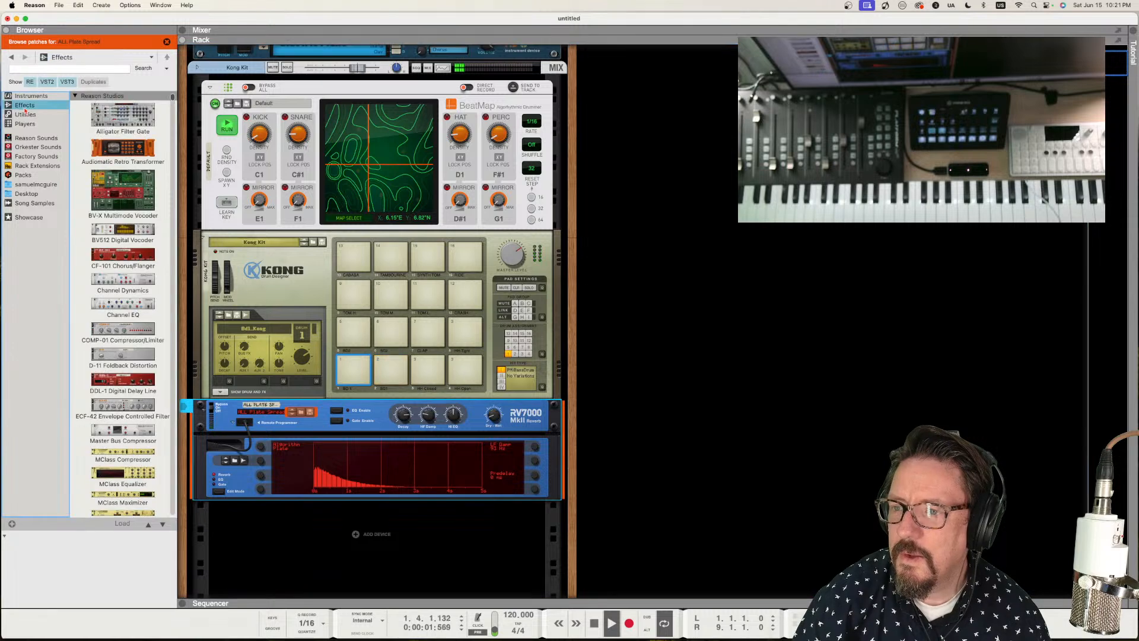
pyautogui.moveTo(108, 144)
pyautogui.mouseDown()
pyautogui.moveTo(201, 191)
pyautogui.moveTo(221, 240)
pyautogui.moveTo(335, 375)
pyautogui.mouseUp()
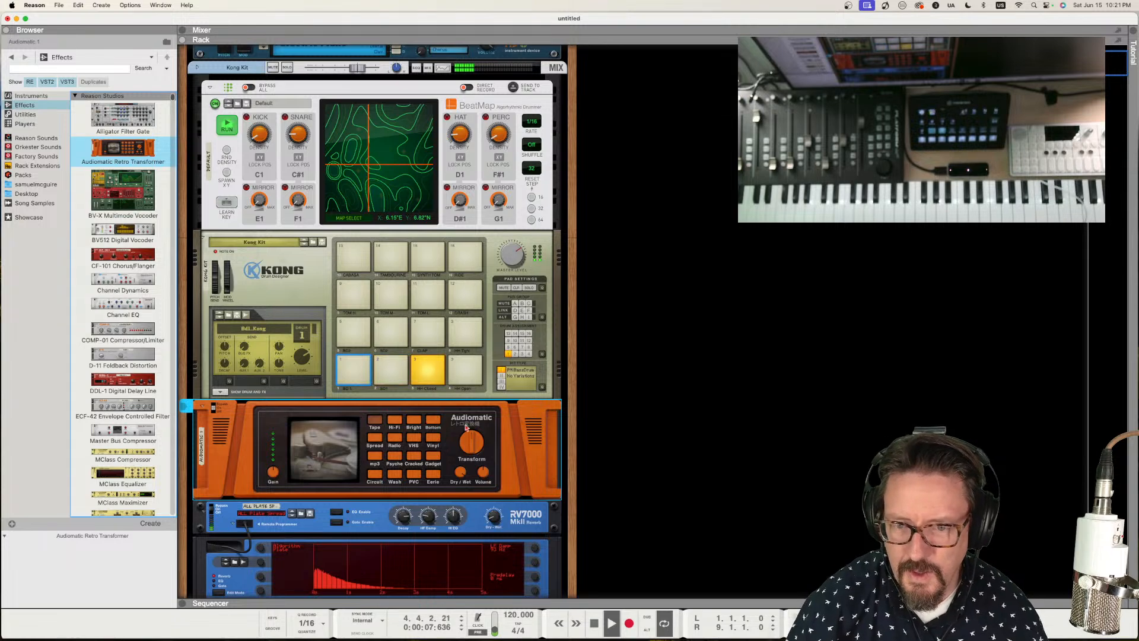
pyautogui.click(468, 454)
pyautogui.moveTo(468, 454); pyautogui.dragTo(468, 450)
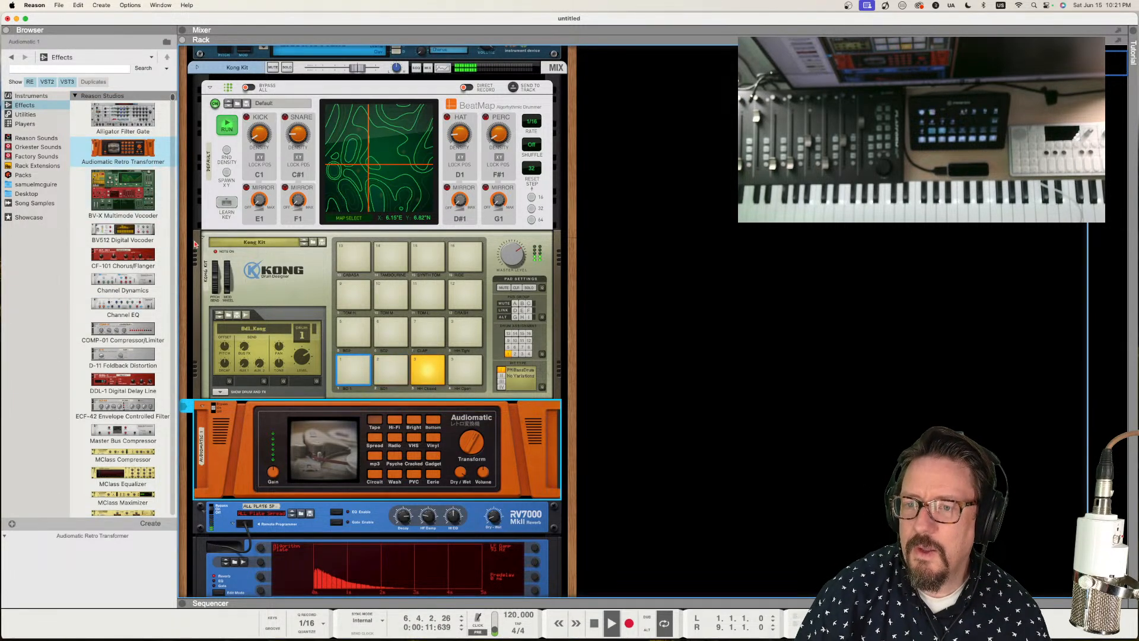
# - Collapse and re-expand the Kong Kit channel's Beat Map player
pyautogui.click(197, 69)
pyautogui.click(197, 69)
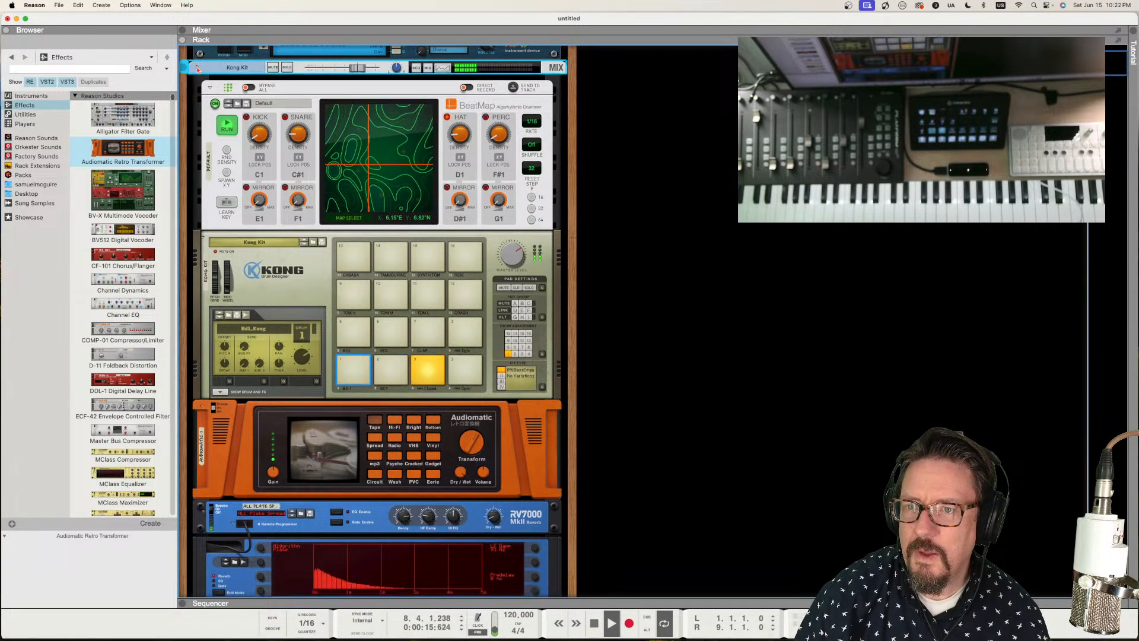
pyautogui.click(210, 87)
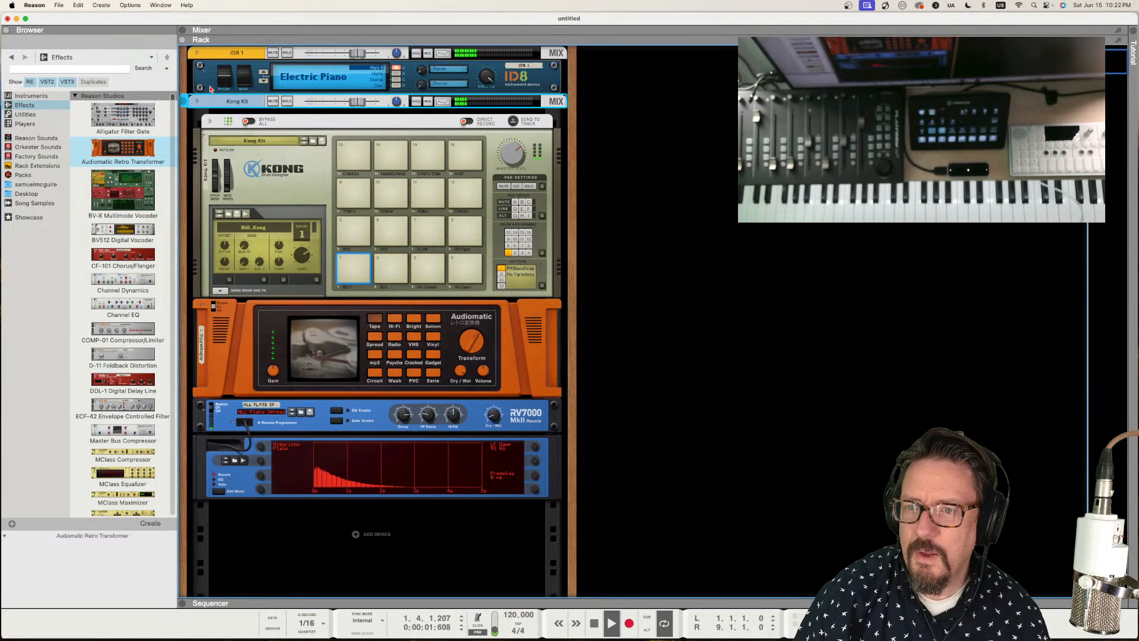
pyautogui.click(210, 121)
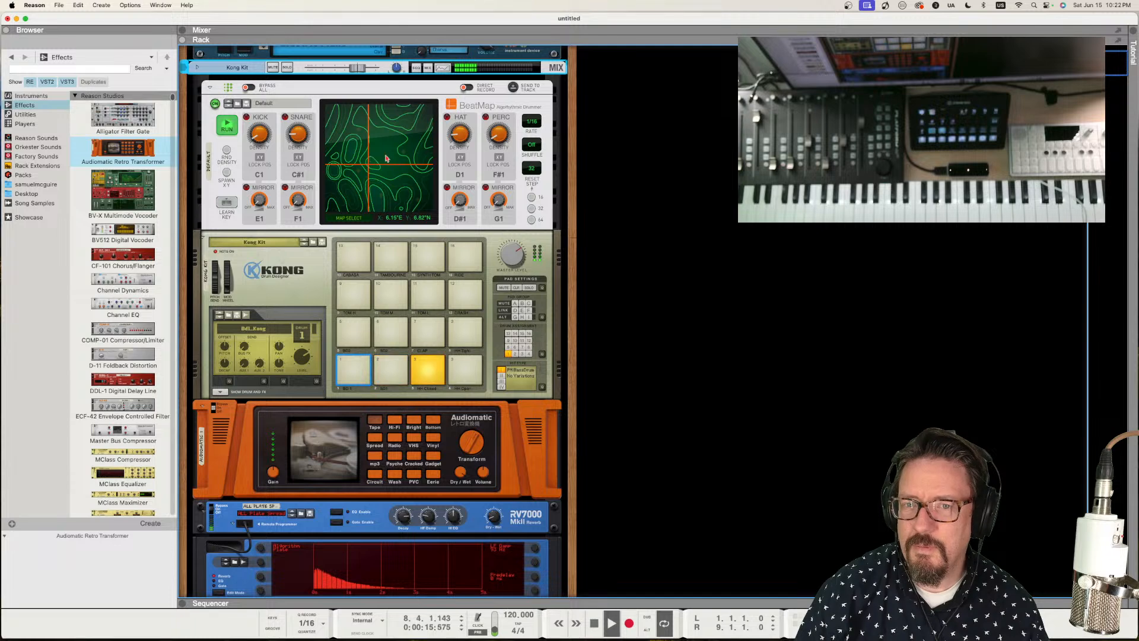
# - Lock the hat's map position in Beat Map and adjust the level of Kong's drum 2
pyautogui.click(465, 160)
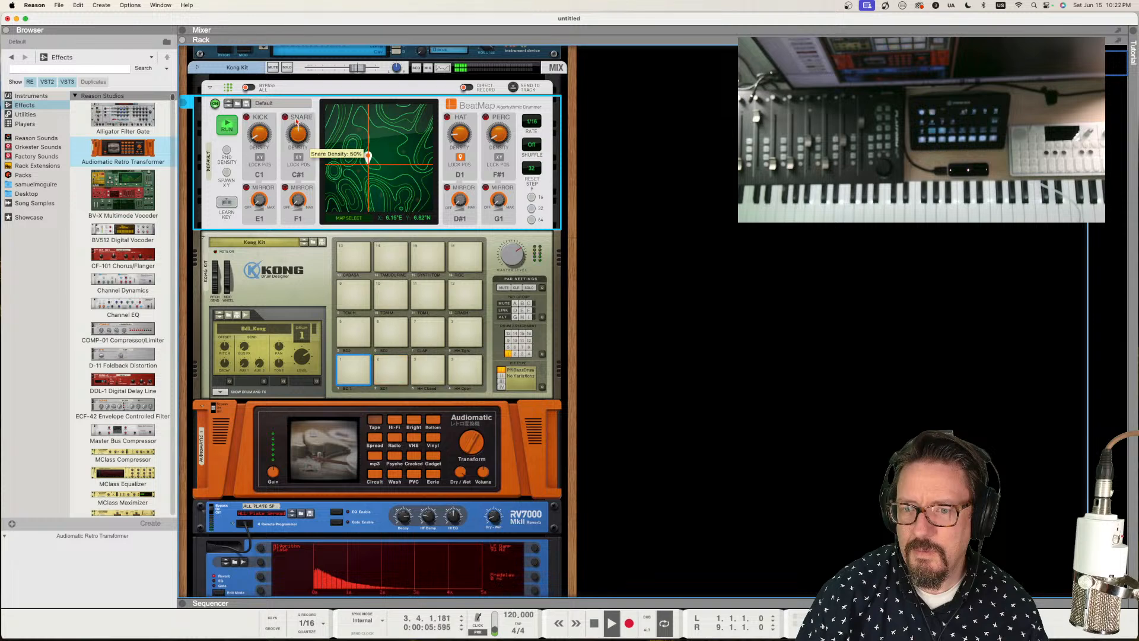
pyautogui.click(388, 371)
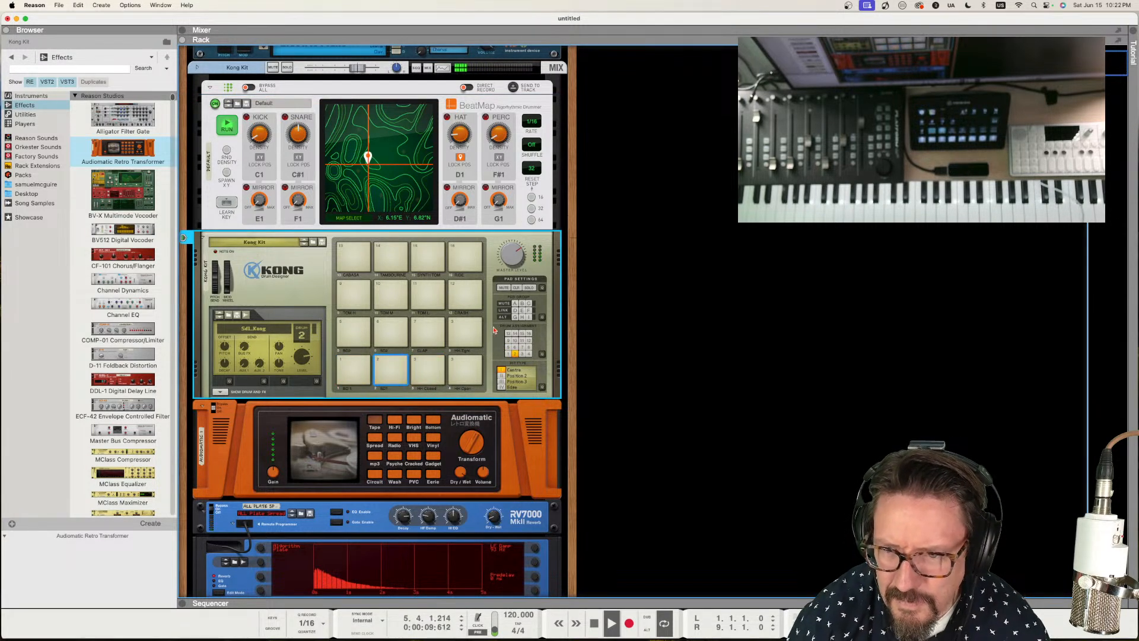
pyautogui.moveTo(301, 359); pyautogui.dragTo(302, 365)
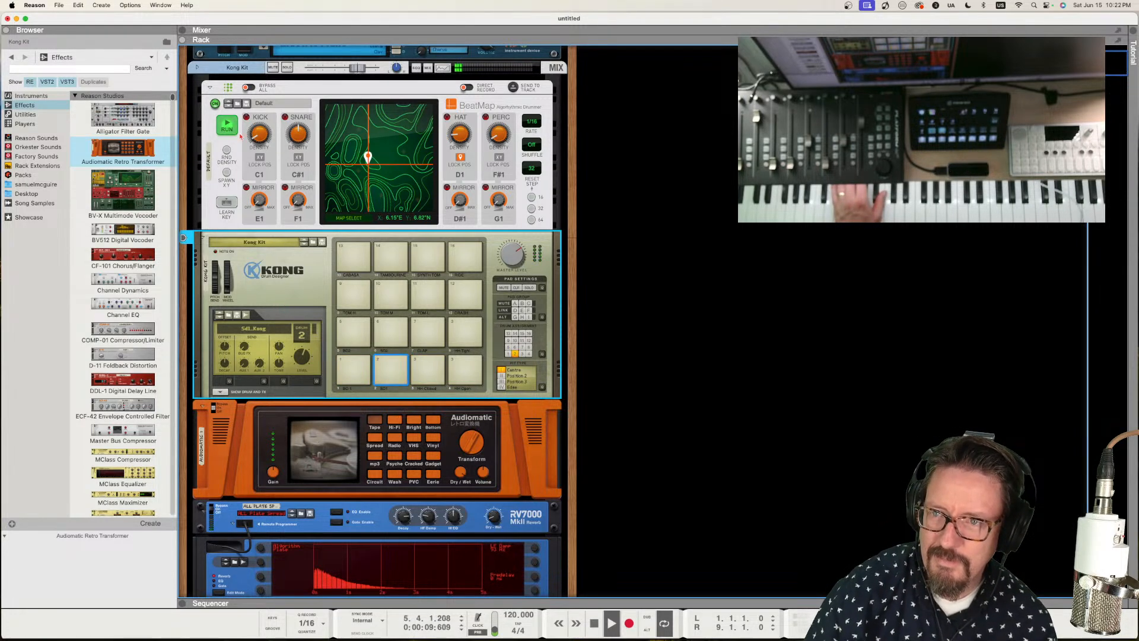
# - Set Beat Map's kick density to 20%, move its map position to about 10.19°E, 9.60°N, and lower the snare density
pyautogui.click(260, 139)
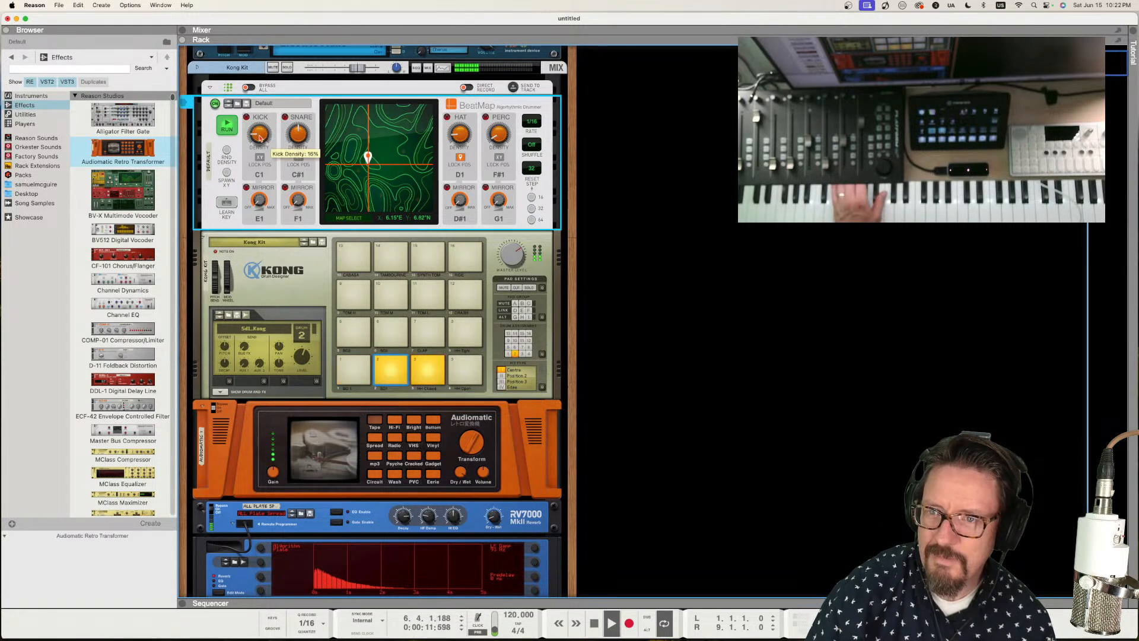
pyautogui.moveTo(259, 135); pyautogui.dragTo(259, 135)
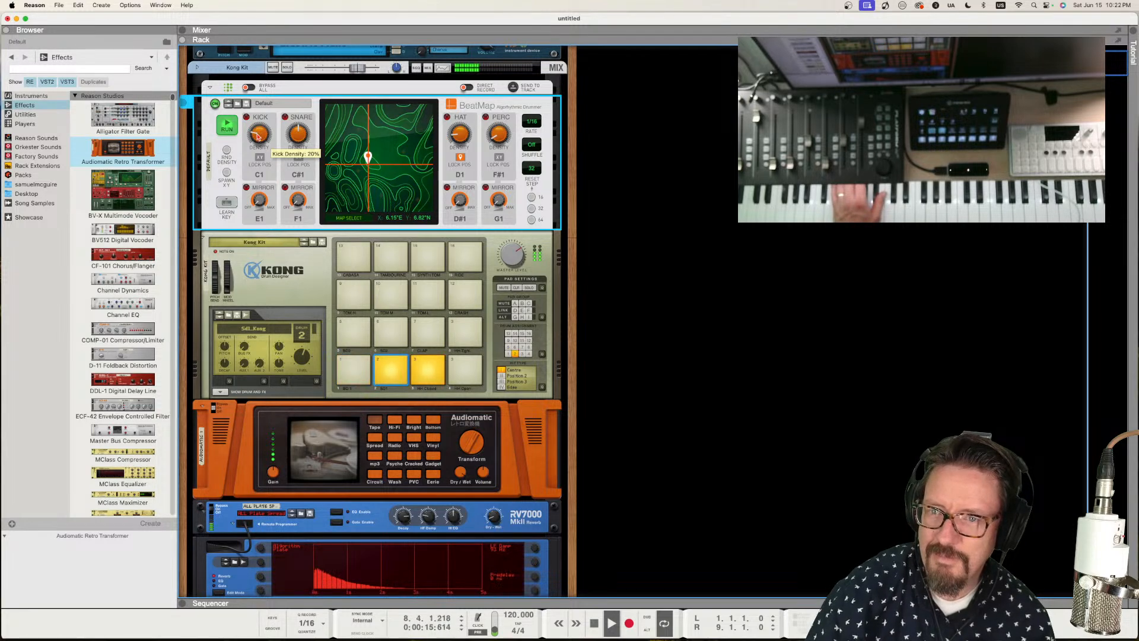
pyautogui.moveTo(368, 169); pyautogui.dragTo(389, 152)
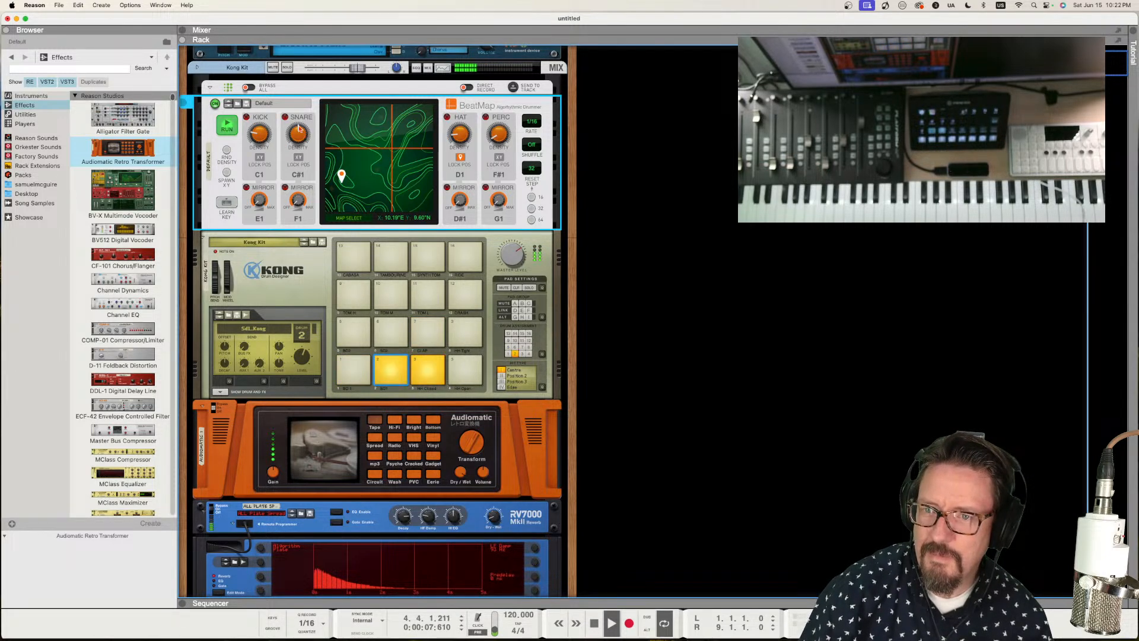
pyautogui.moveTo(299, 129); pyautogui.dragTo(298, 134)
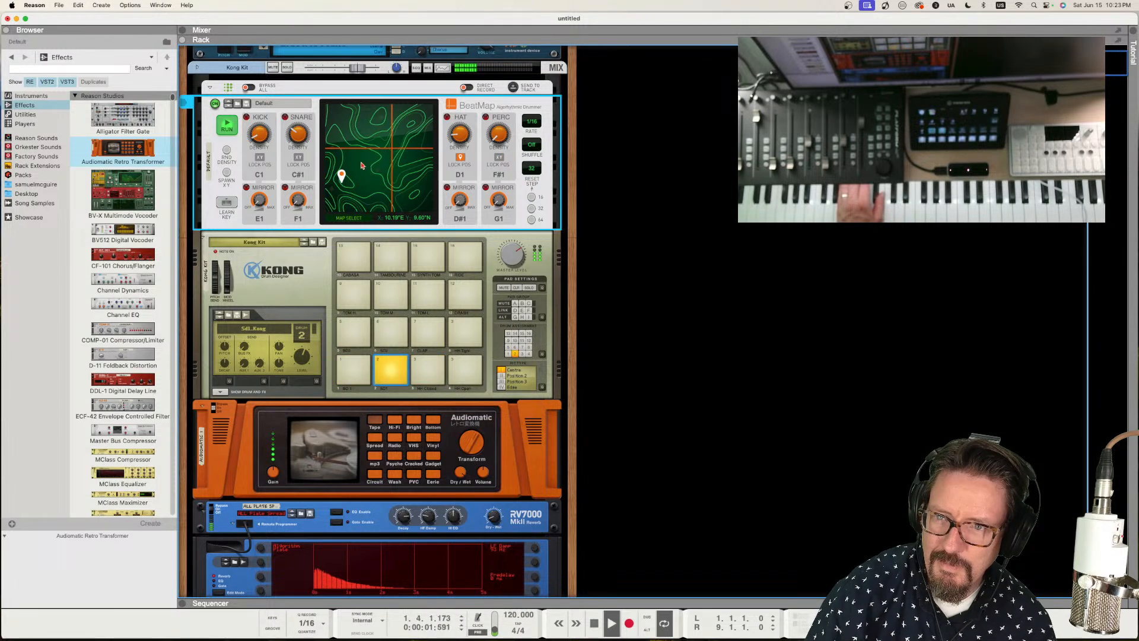
# - Look through Beat Map's patch list without loading one and adjust the RV7000 reverb's dry/wet mix
pyautogui.click(265, 105)
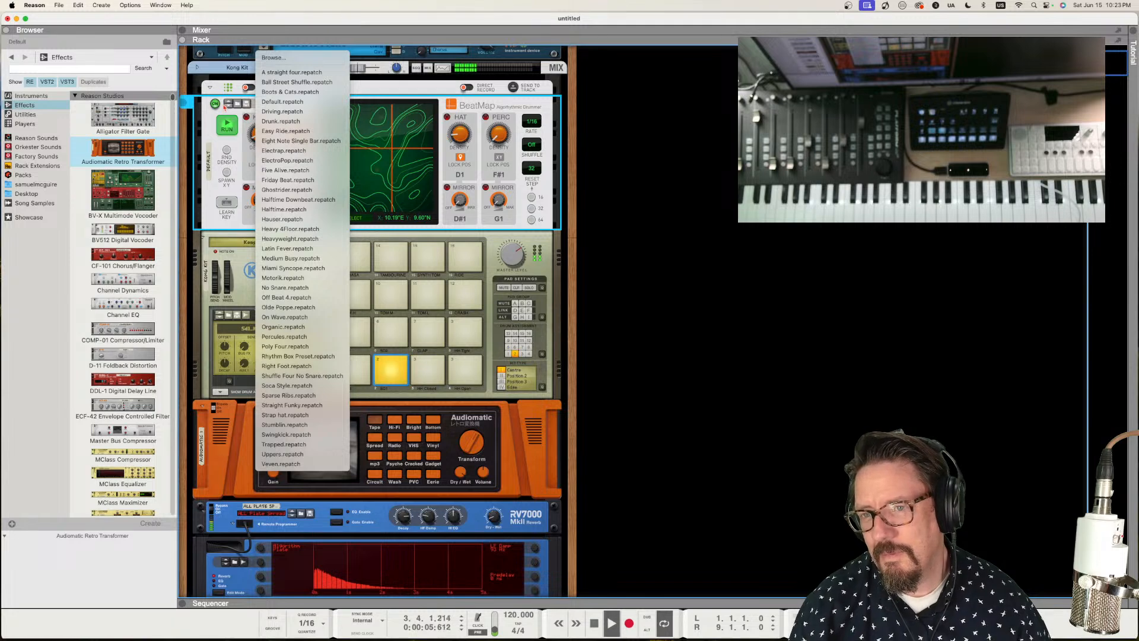
pyautogui.click(207, 125)
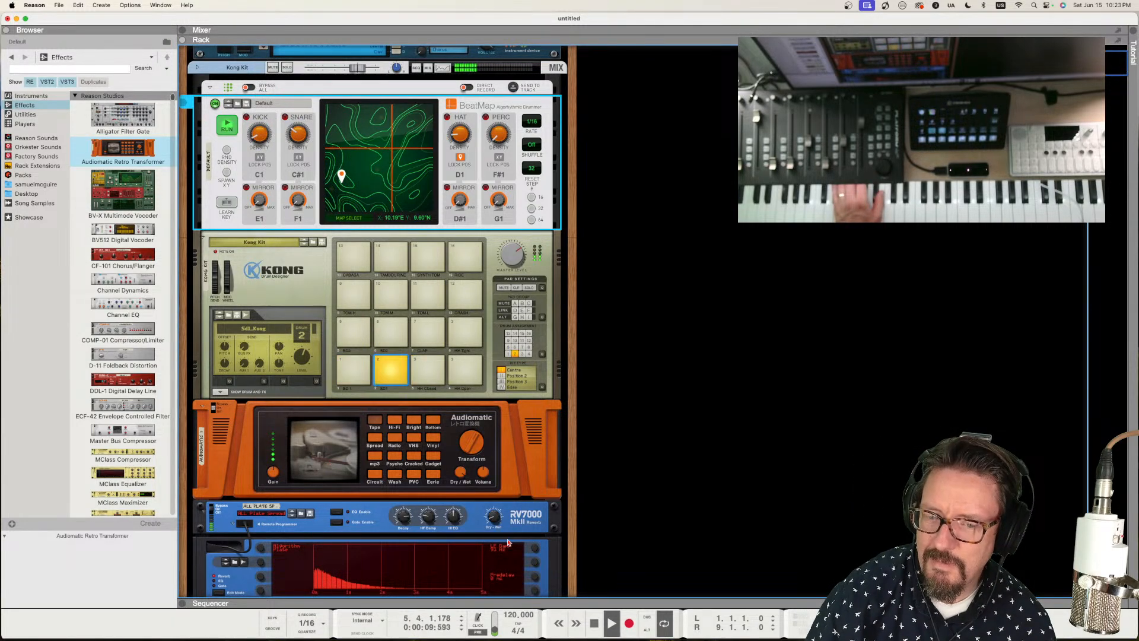
pyautogui.click(487, 521)
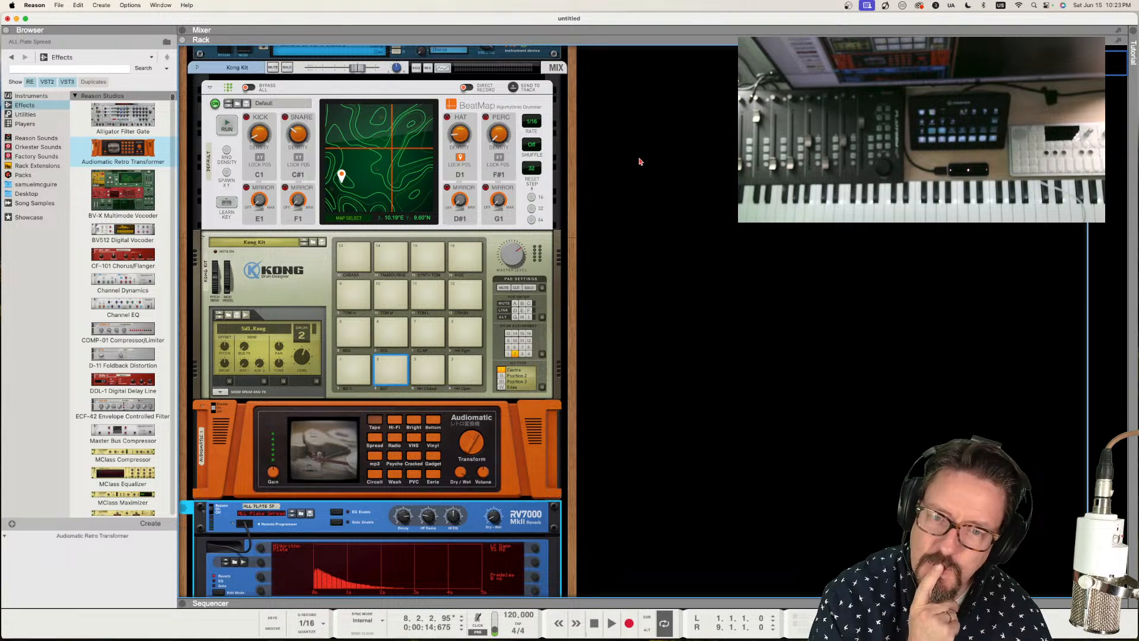
# - Browse the instruments and add a Monotone Bass Synthesizer with its own track below the RV7000 reverb
pyautogui.scroll(-3, 571, 148)
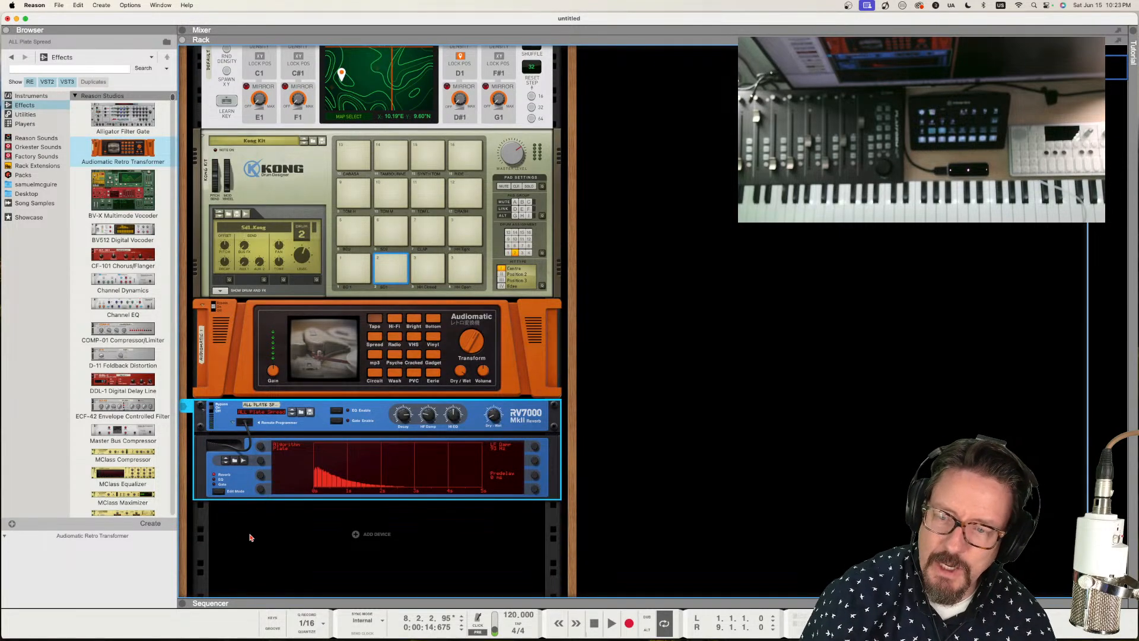
pyautogui.click(31, 96)
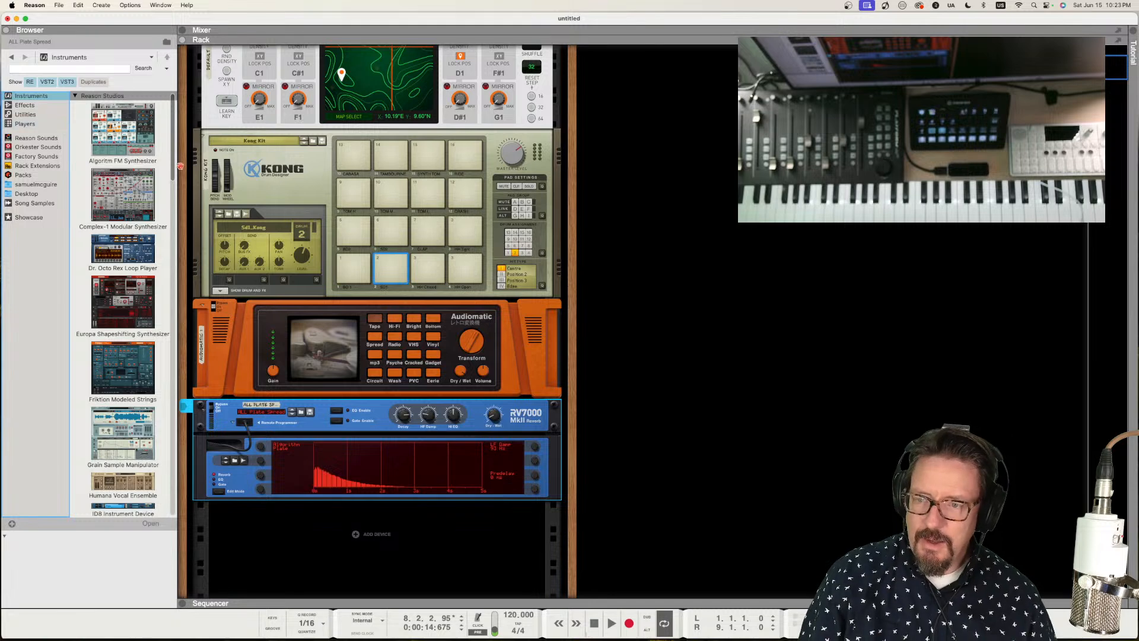
pyautogui.click(118, 182)
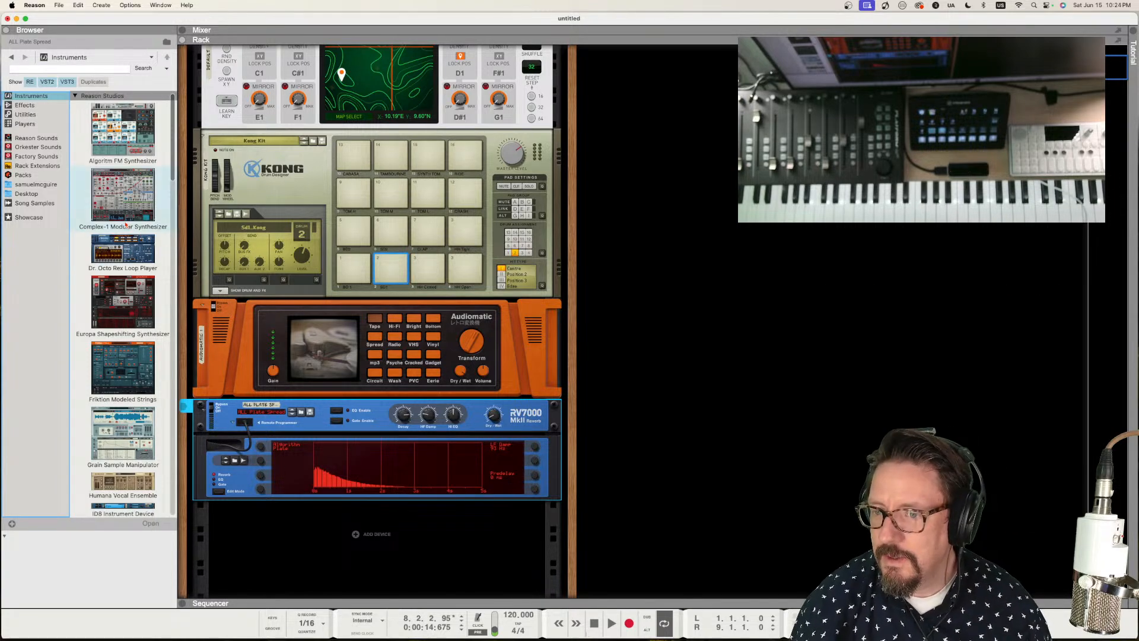
pyautogui.scroll(-5, 124, 226)
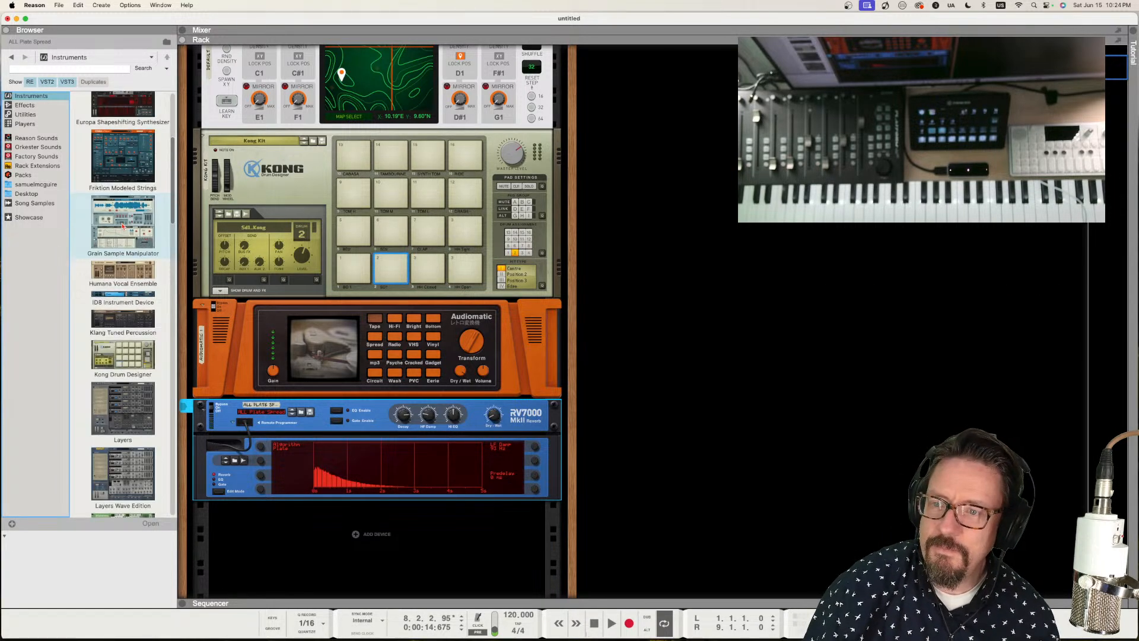
pyautogui.scroll(5, 123, 226)
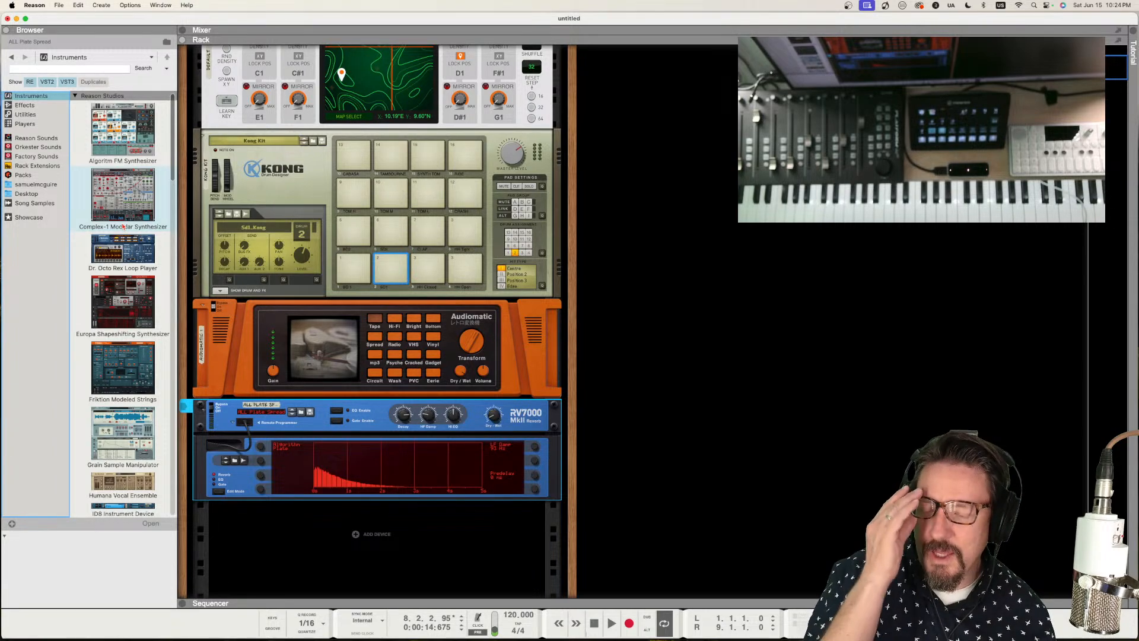
pyautogui.scroll(-5, 123, 227)
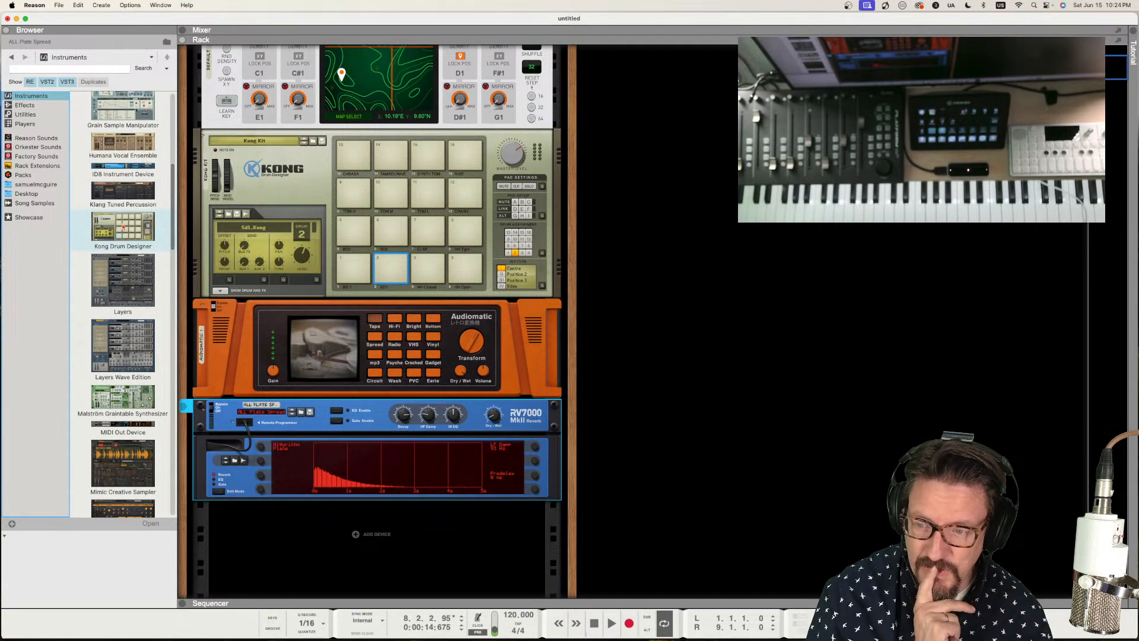
pyautogui.scroll(-3, 123, 226)
pyautogui.scroll(-3, 123, 226)
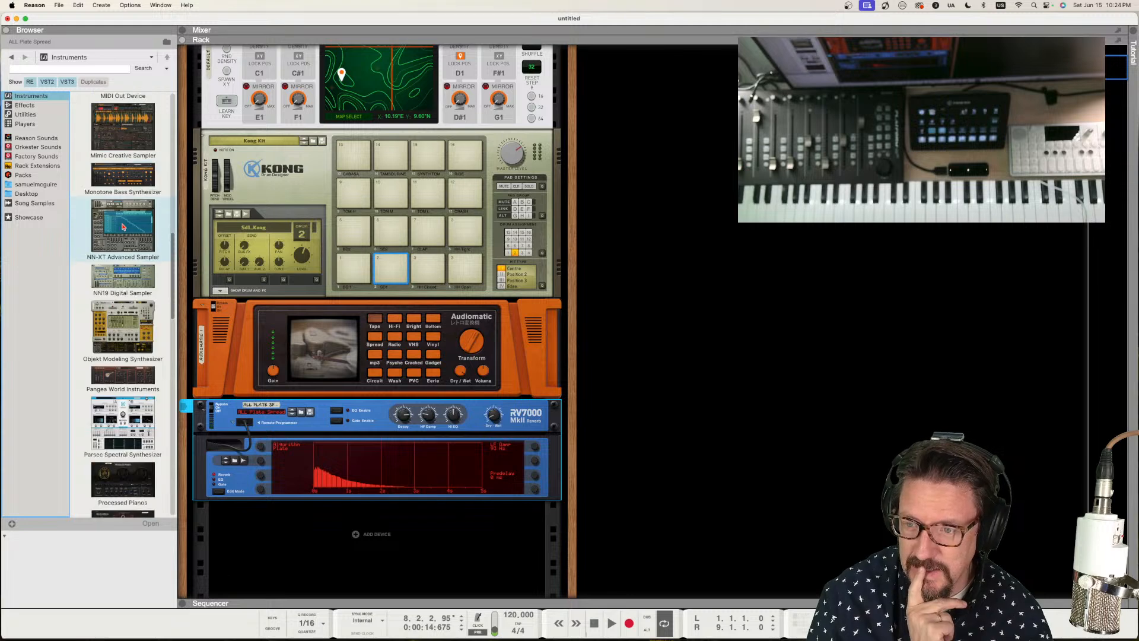
pyautogui.click(111, 176)
pyautogui.moveTo(112, 175)
pyautogui.mouseDown()
pyautogui.moveTo(168, 224)
pyautogui.moveTo(216, 294)
pyautogui.moveTo(279, 427)
pyautogui.moveTo(324, 483)
pyautogui.moveTo(332, 594)
pyautogui.moveTo(347, 569)
pyautogui.mouseUp()
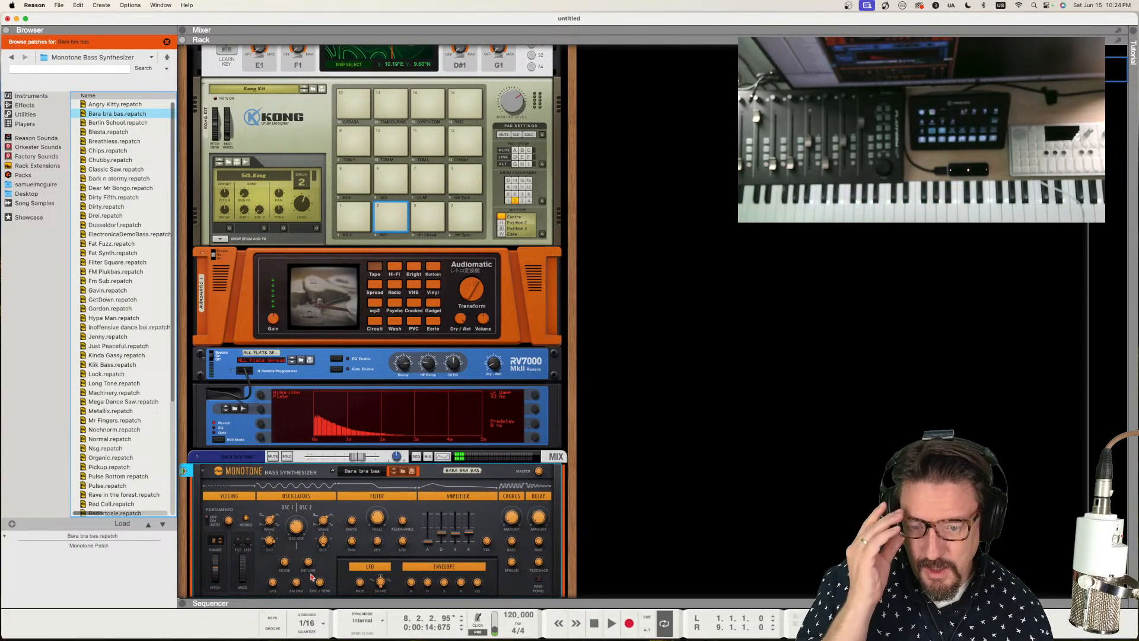
# - Reopen the sequencer and open the ID8 electric piano clip to examine its lower notes, then bring the bass synthesizer into view
pyautogui.click(197, 607)
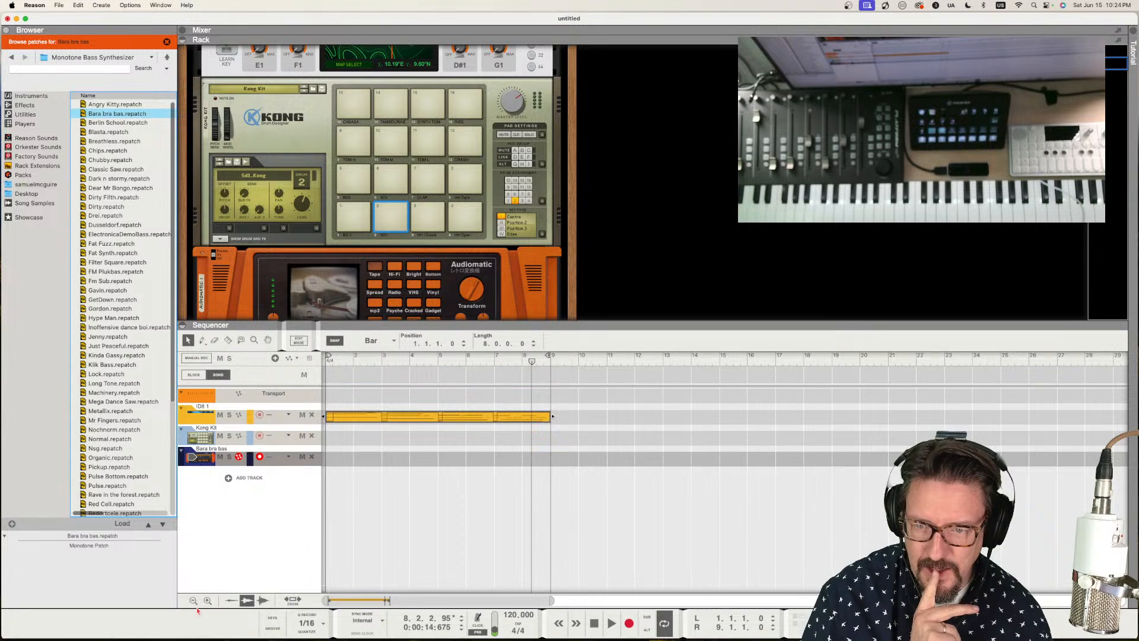
pyautogui.doubleClick(391, 418)
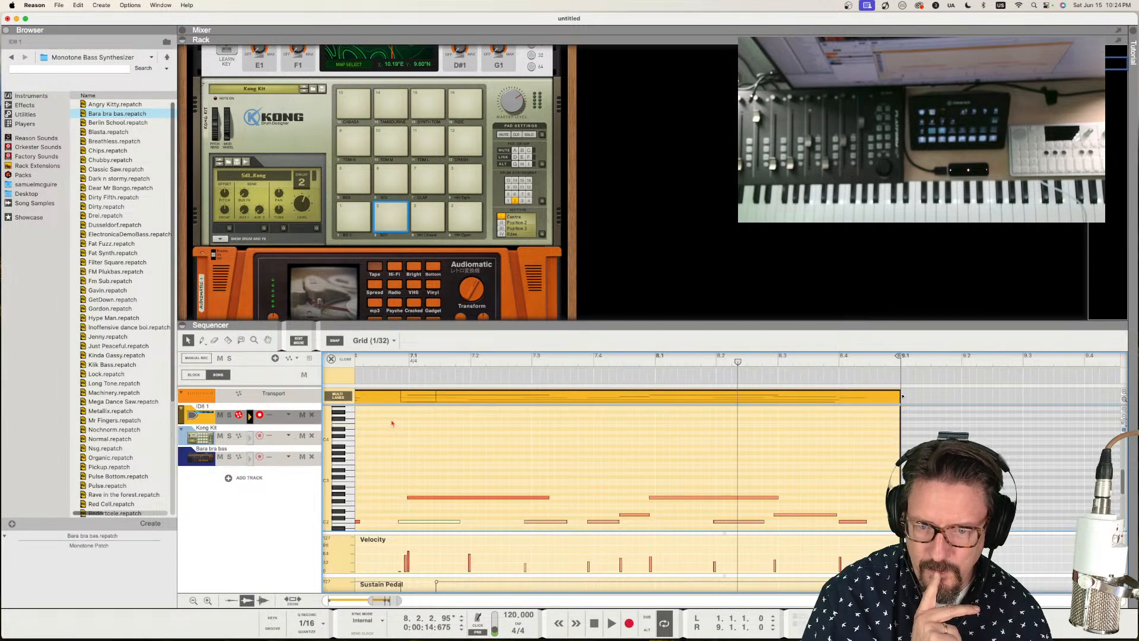
pyautogui.scroll(-5, 391, 423)
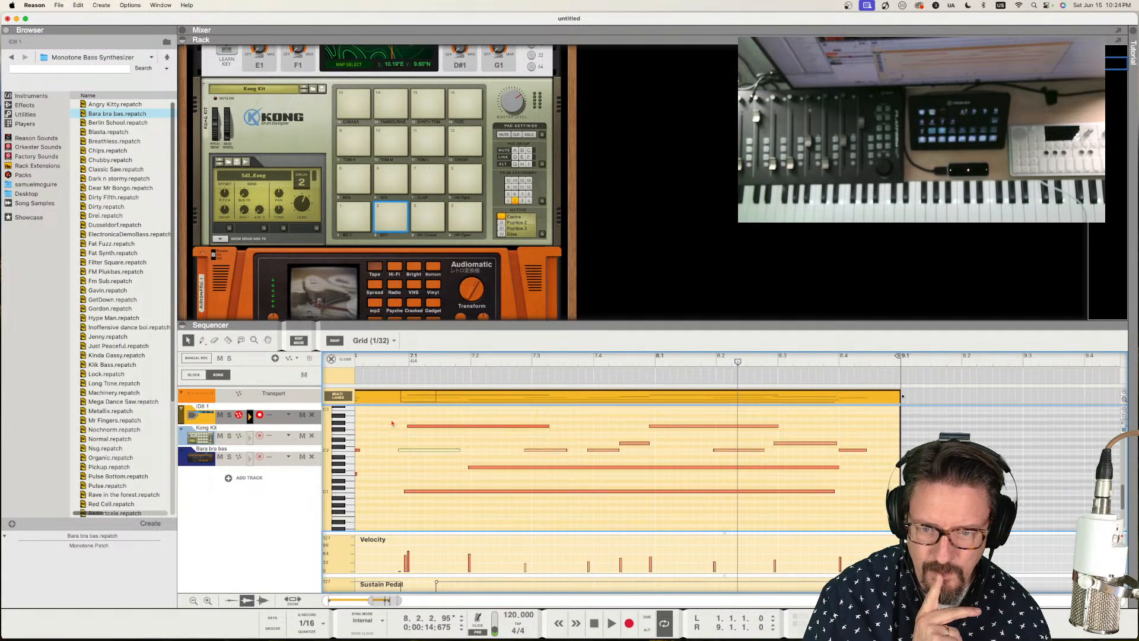
pyautogui.scroll(1, 391, 423)
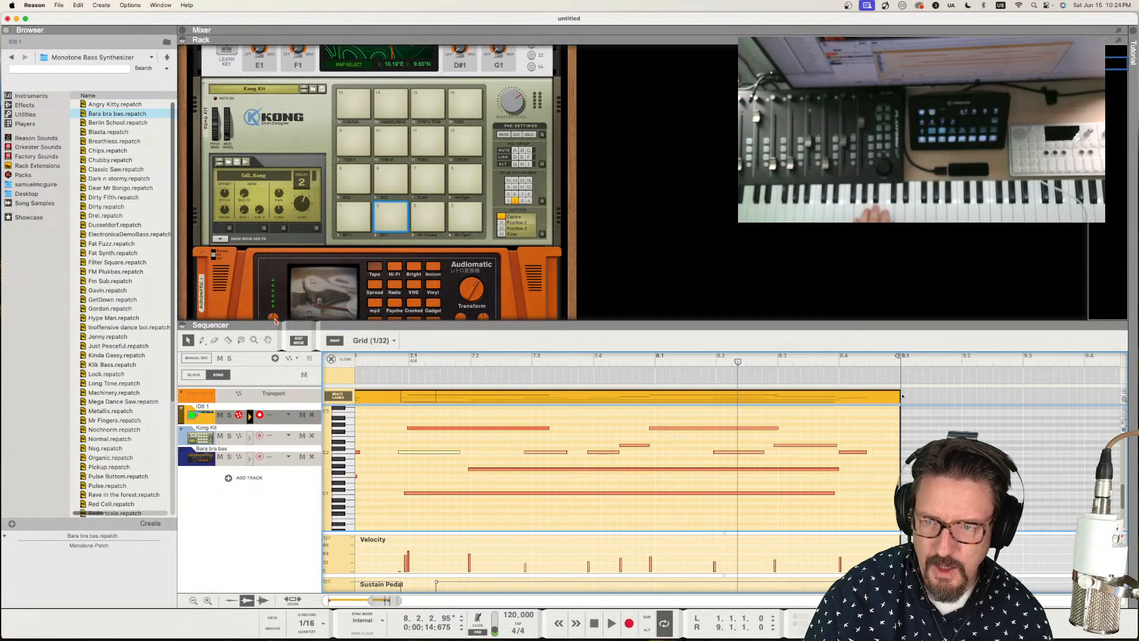
pyautogui.scroll(-10, 357, 238)
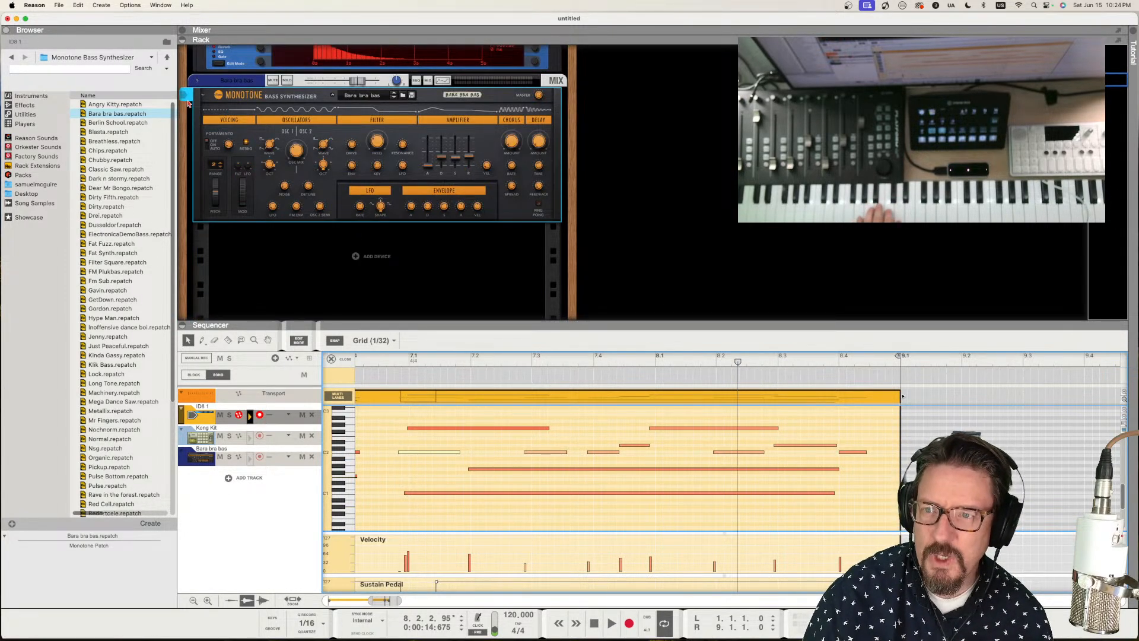
# - Set the Monotone bass track to receive keyboard input and play the song from its start
pyautogui.click(185, 98)
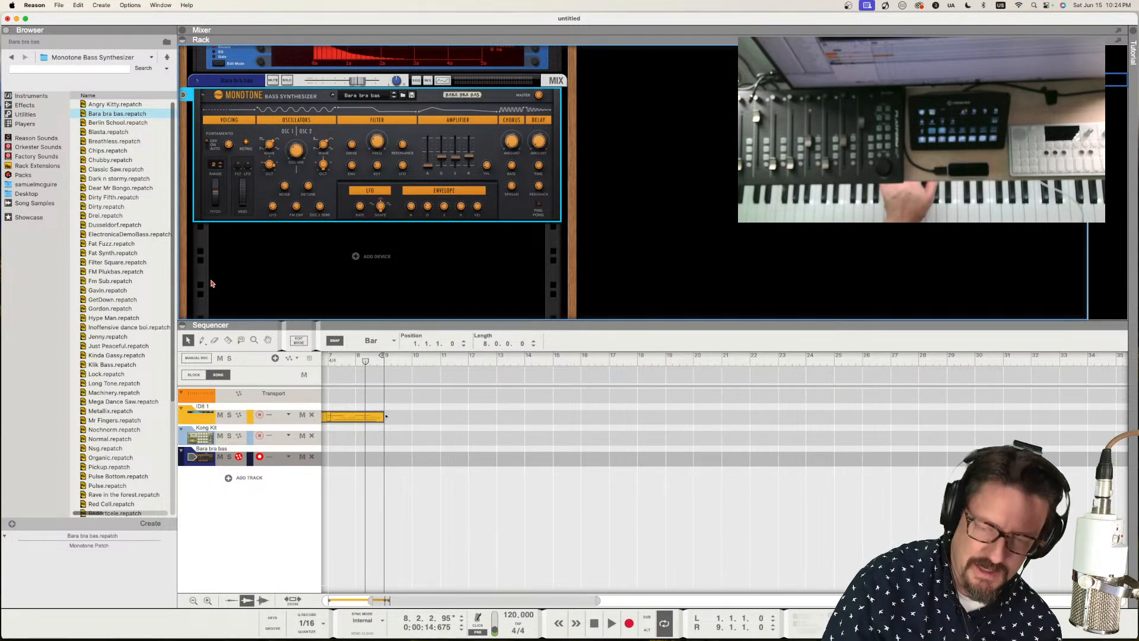
pyautogui.click(368, 482)
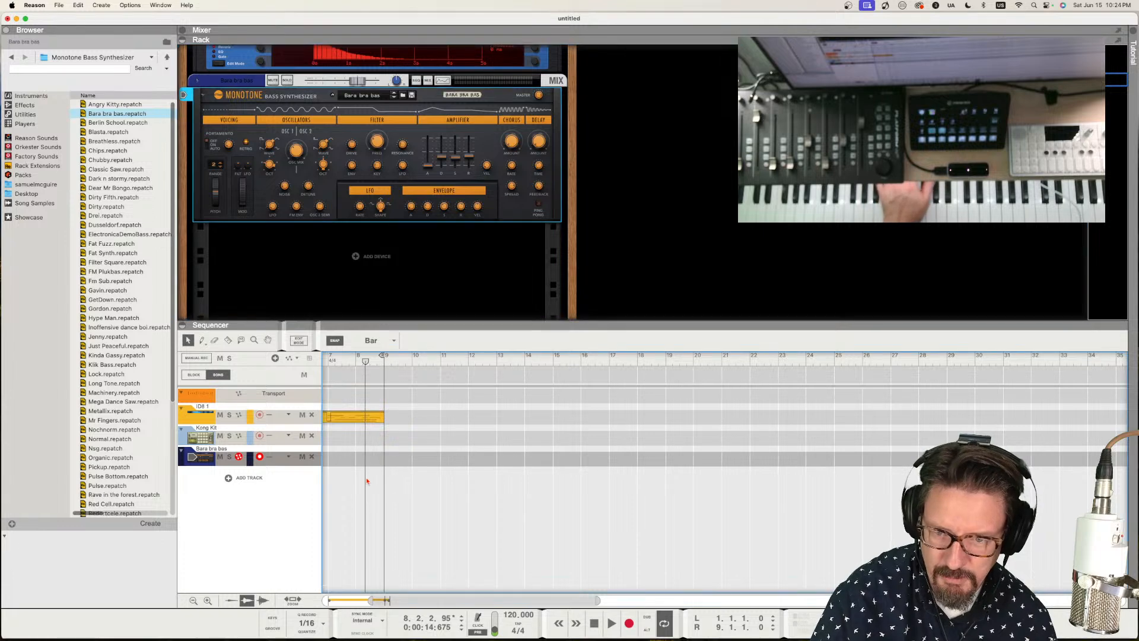
pyautogui.hscroll(-5, 545, 551)
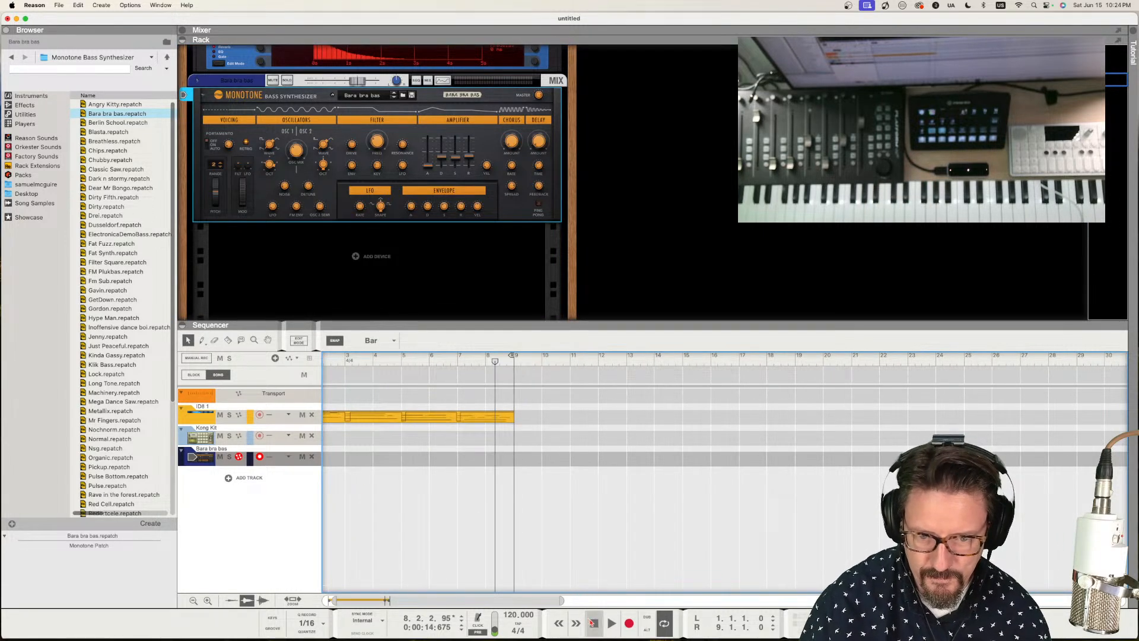
pyautogui.click(592, 622)
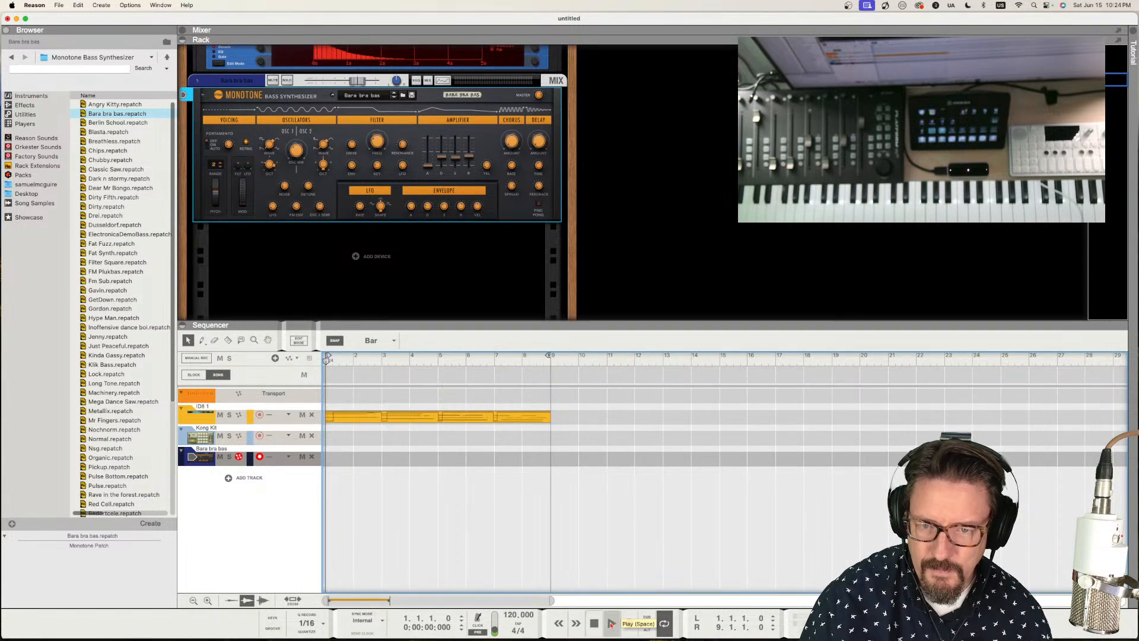
pyautogui.click(611, 625)
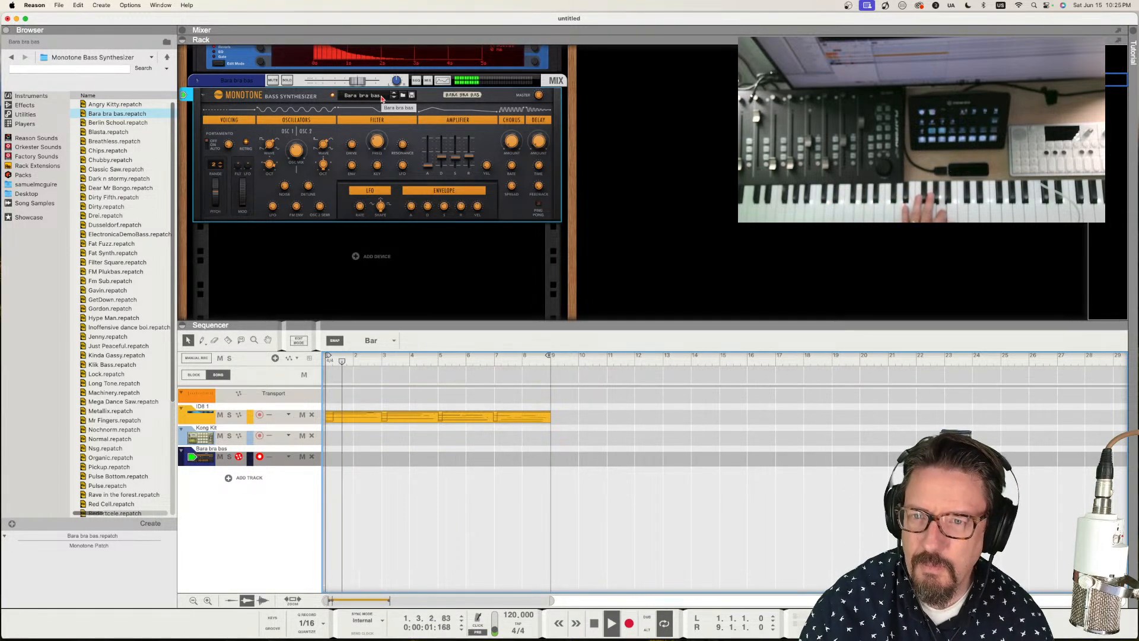
# - Audition Monotone's patches in order from Bara bra bas through Drei over the playing loop, and try adjusting the filter on Drei
pyautogui.click(380, 97)
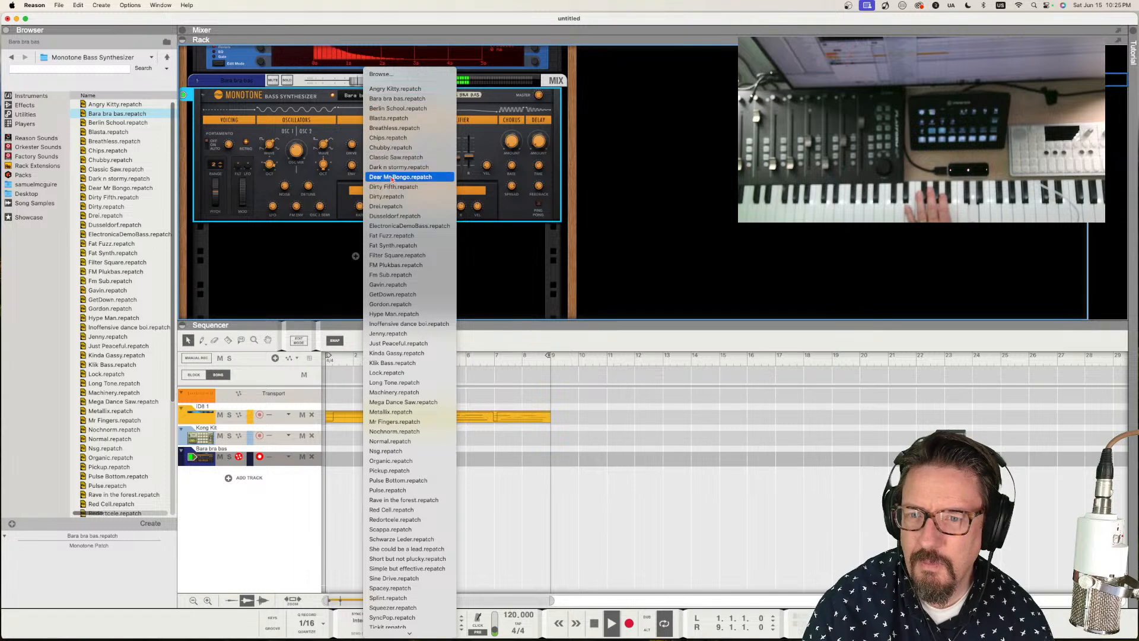
pyautogui.click(395, 98)
pyautogui.click(394, 97)
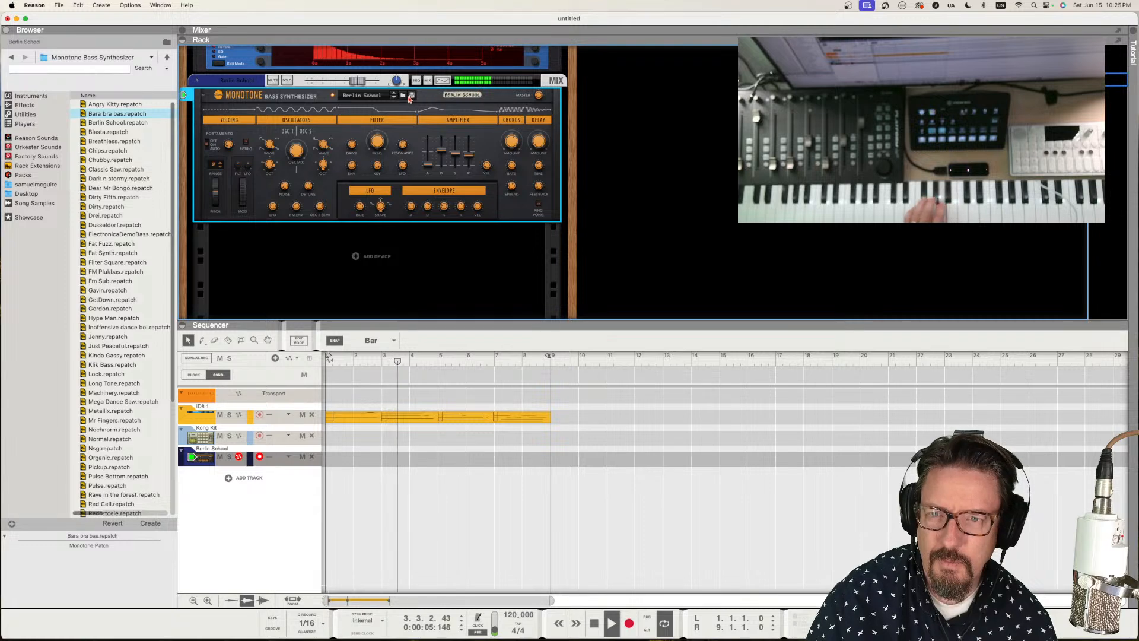
pyautogui.click(394, 98)
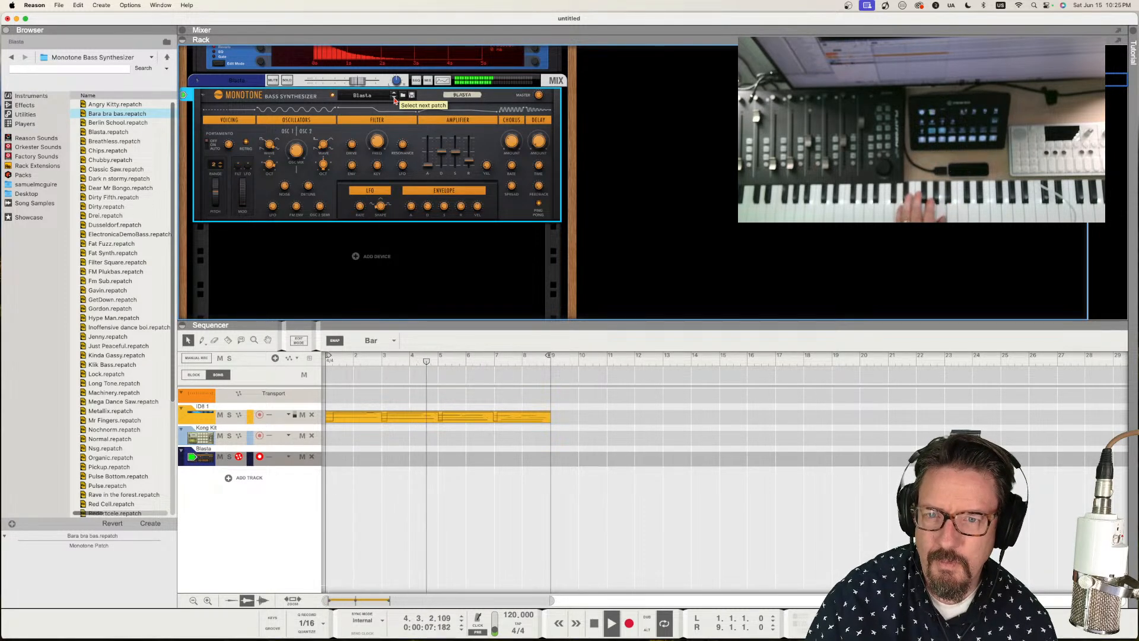
pyautogui.click(394, 99)
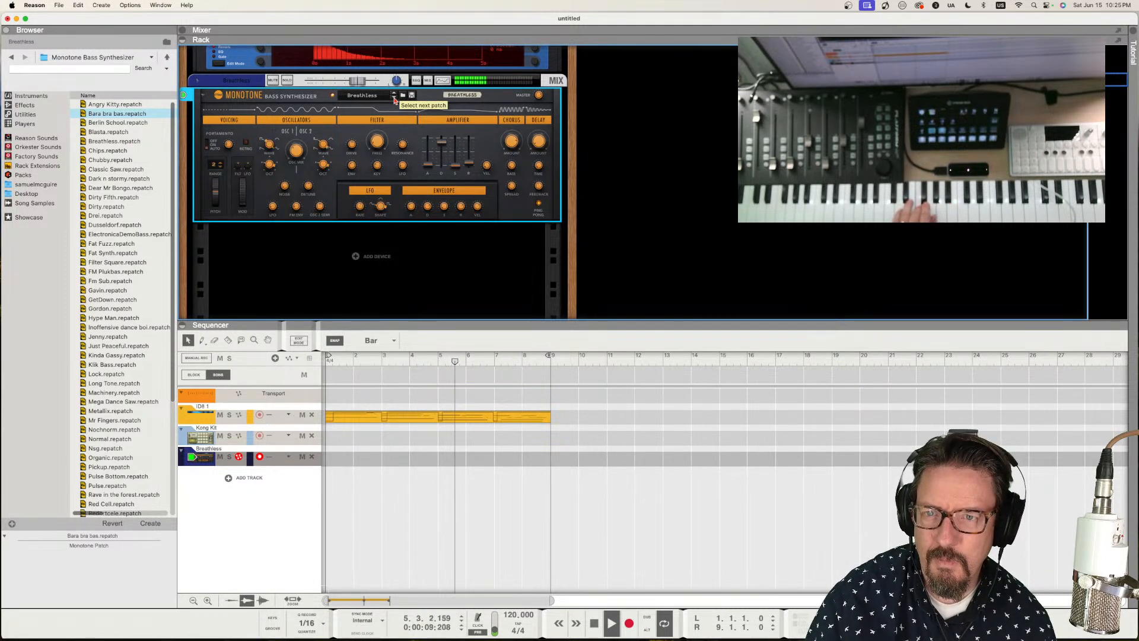
pyautogui.click(394, 98)
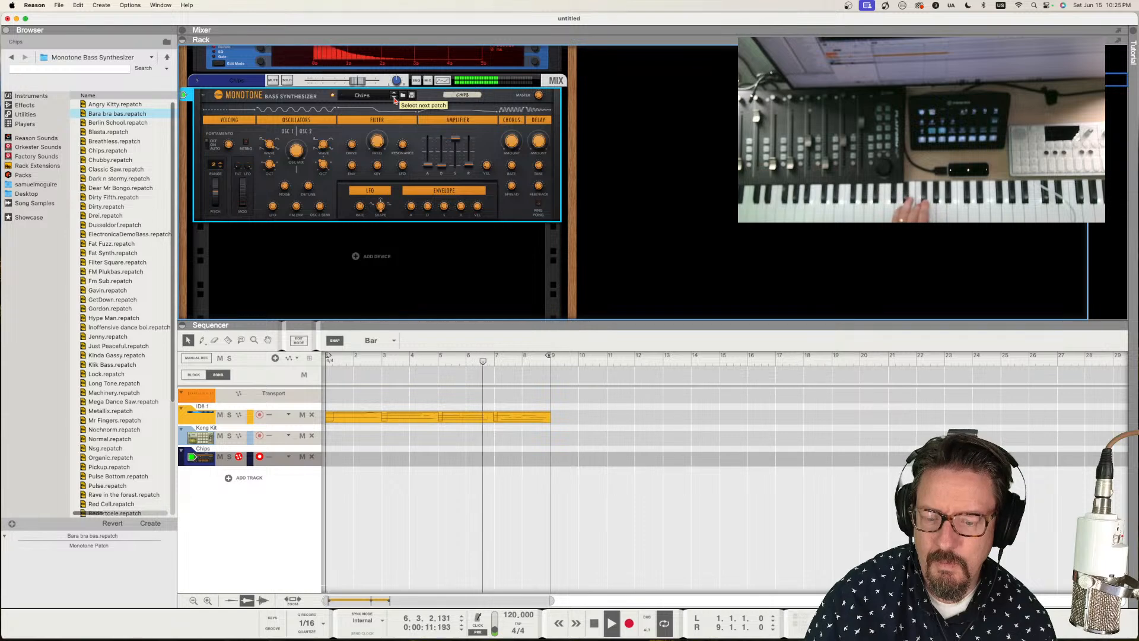
pyautogui.click(394, 98)
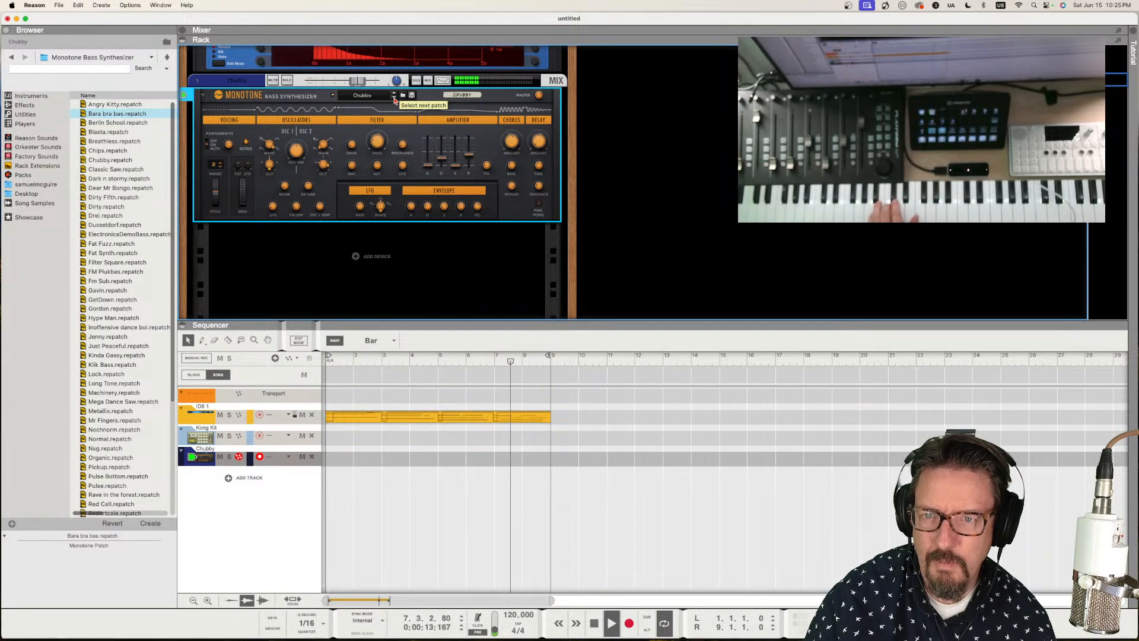
pyautogui.click(394, 98)
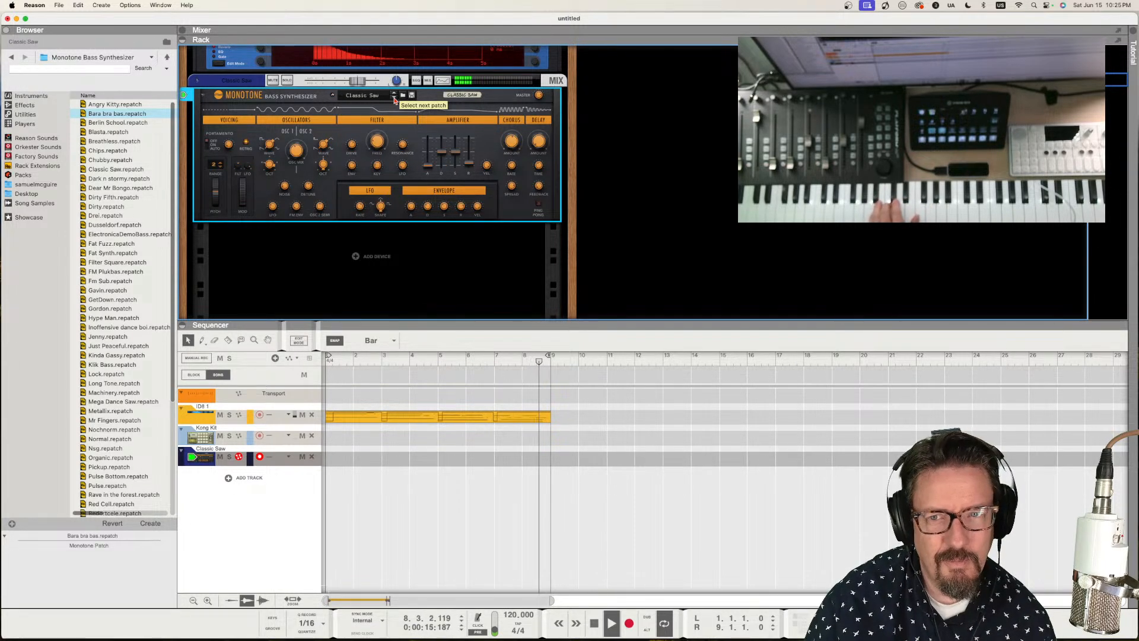
pyautogui.click(394, 99)
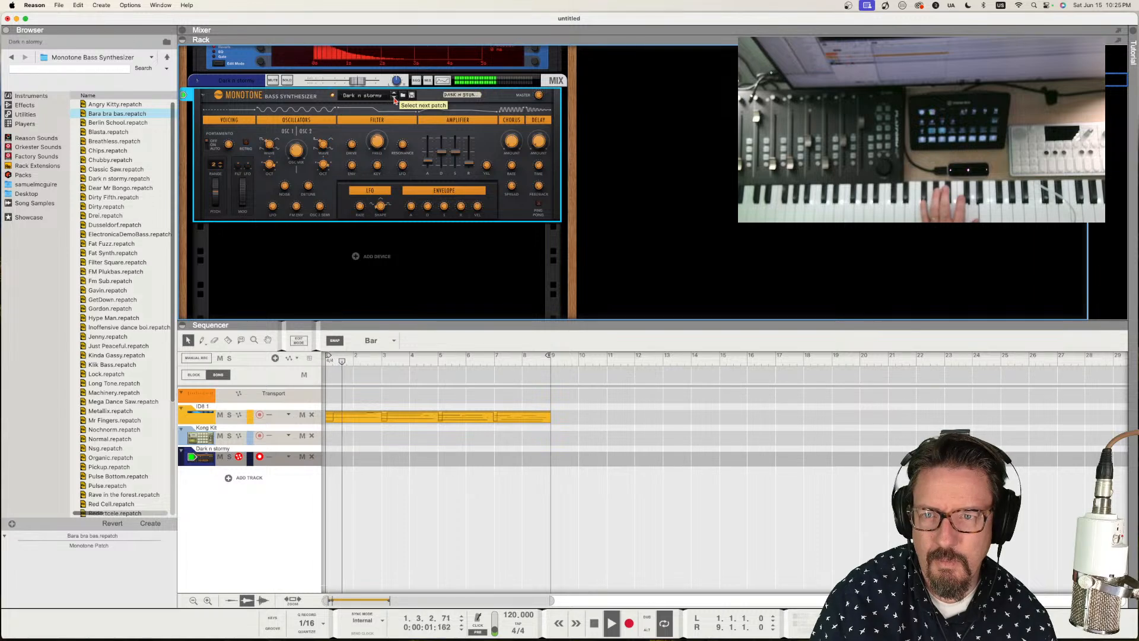
pyautogui.click(394, 98)
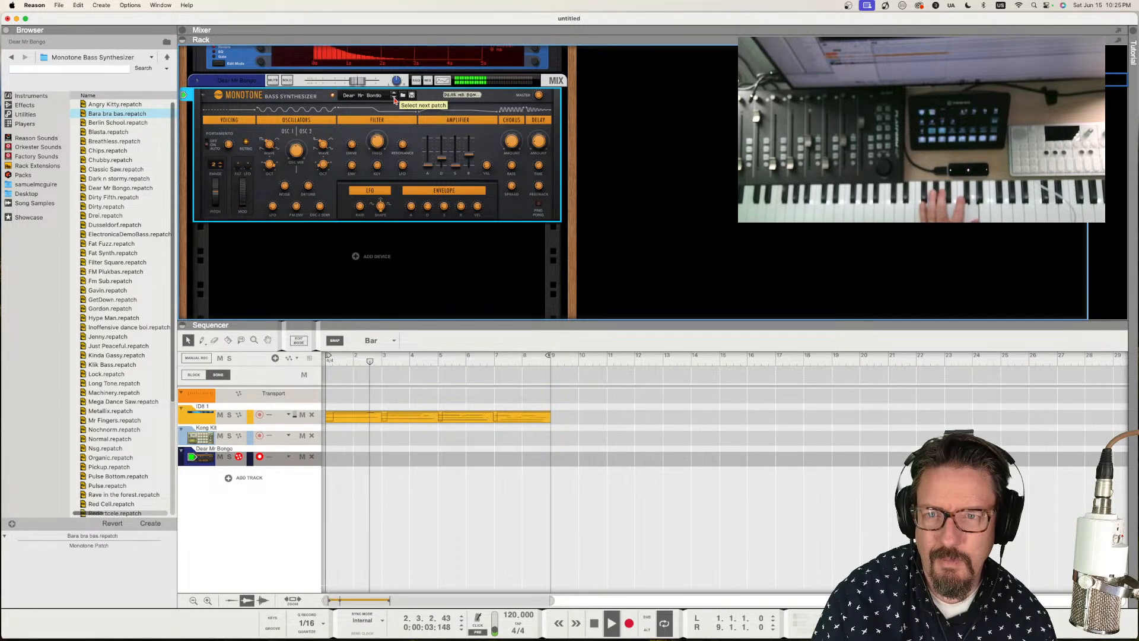
pyautogui.click(394, 99)
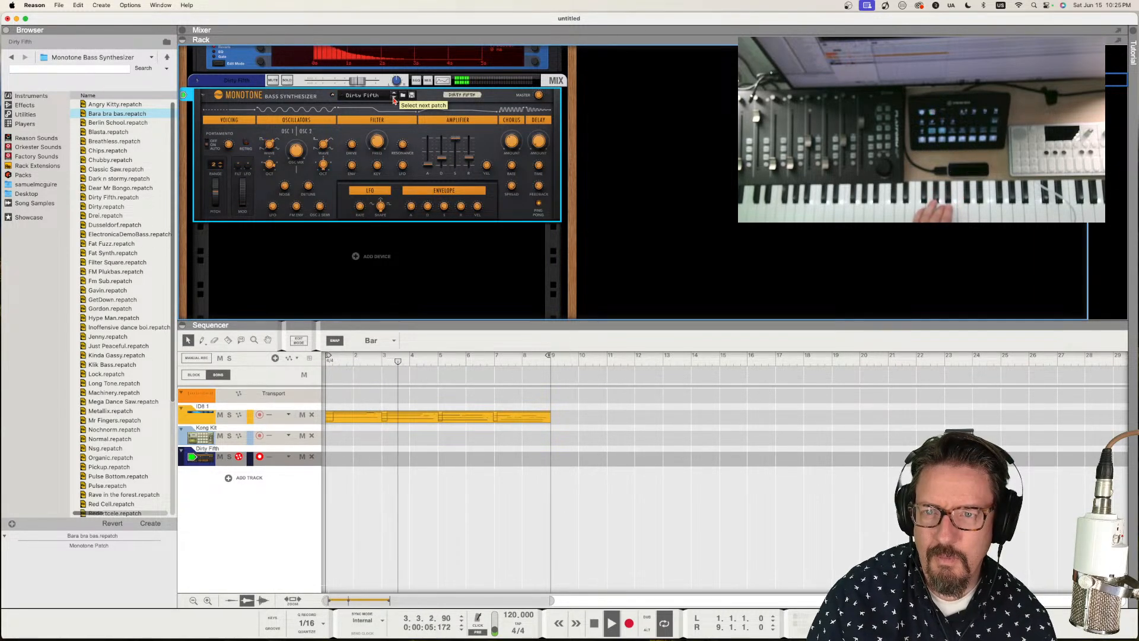
pyautogui.click(394, 99)
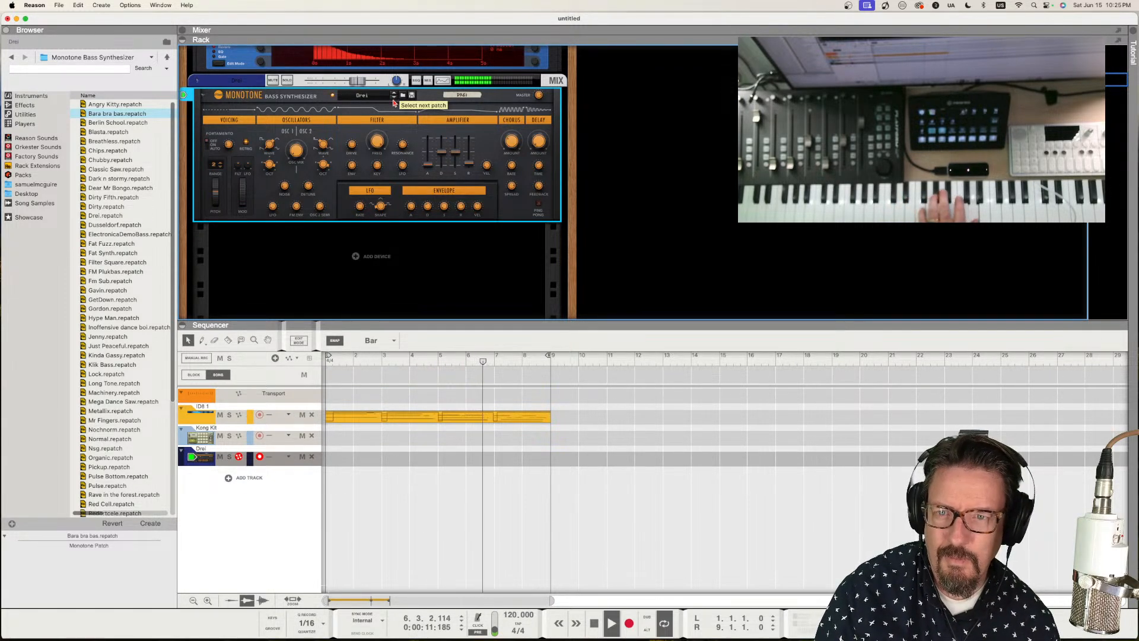
pyautogui.moveTo(377, 161); pyautogui.dragTo(375, 167)
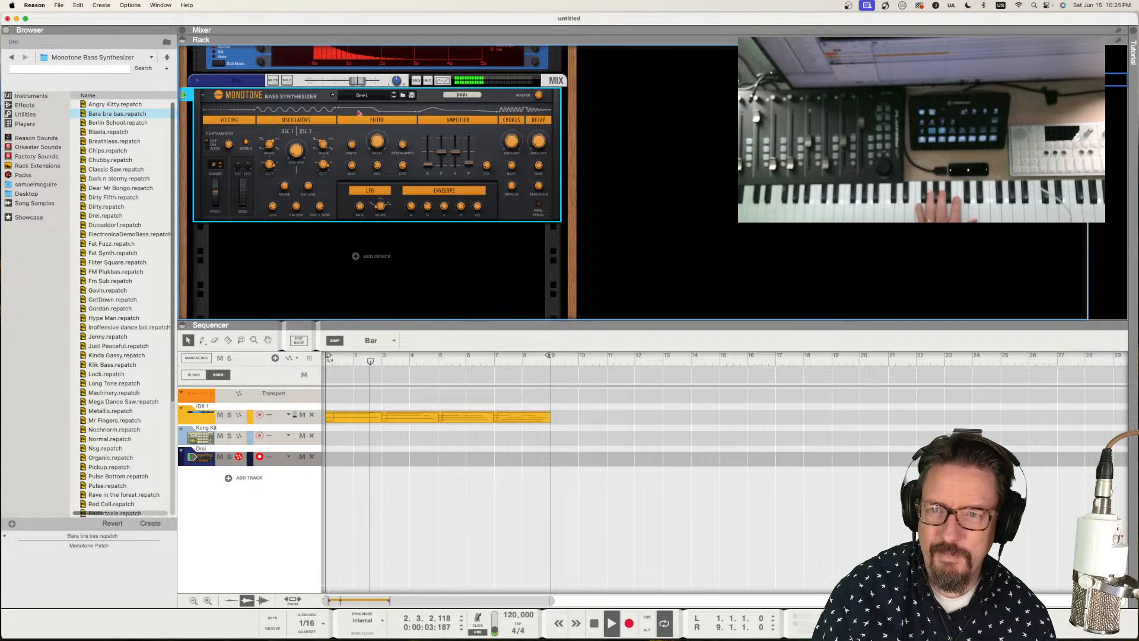
# - Continue auditioning Monotone's patches from Dusseldorf onward and load Inoffensive dance boi
pyautogui.click(394, 97)
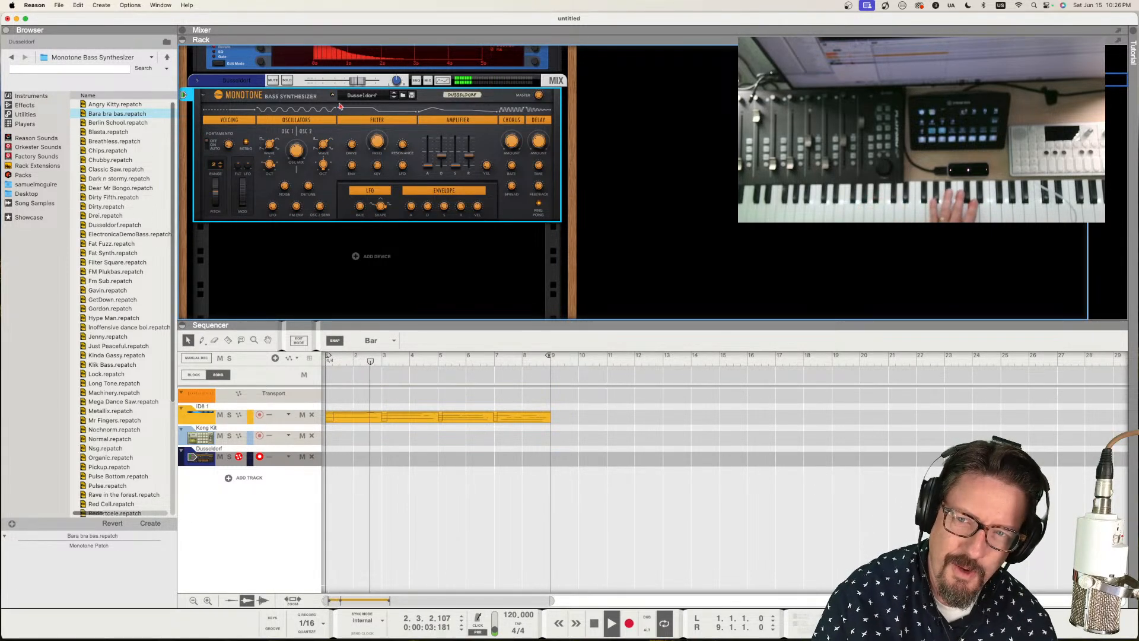
pyautogui.click(394, 98)
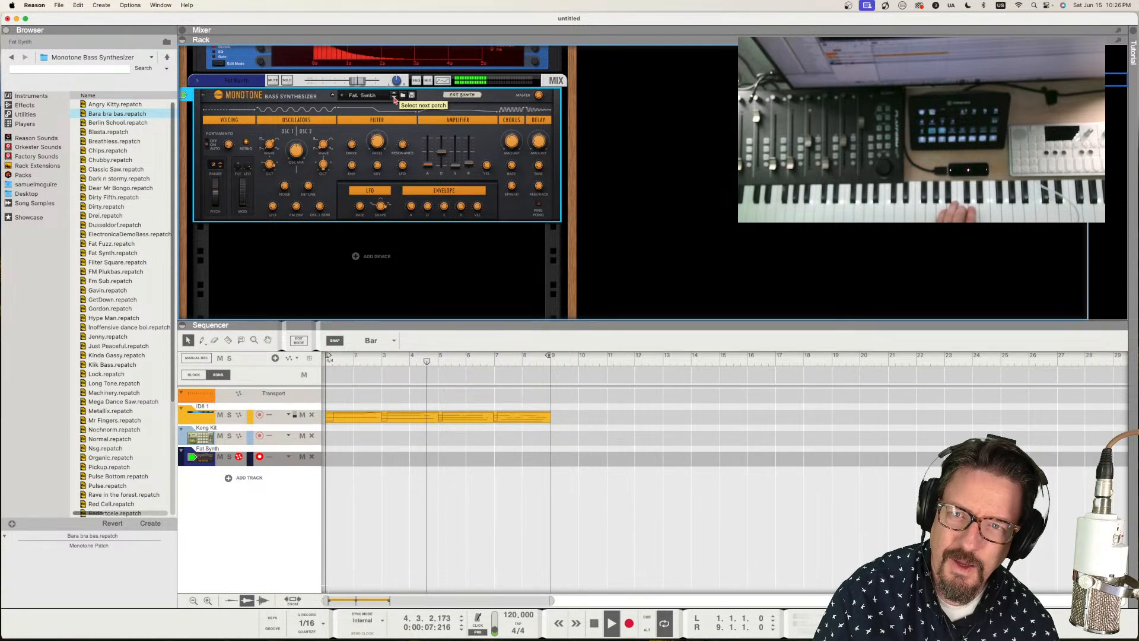
pyautogui.click(394, 97)
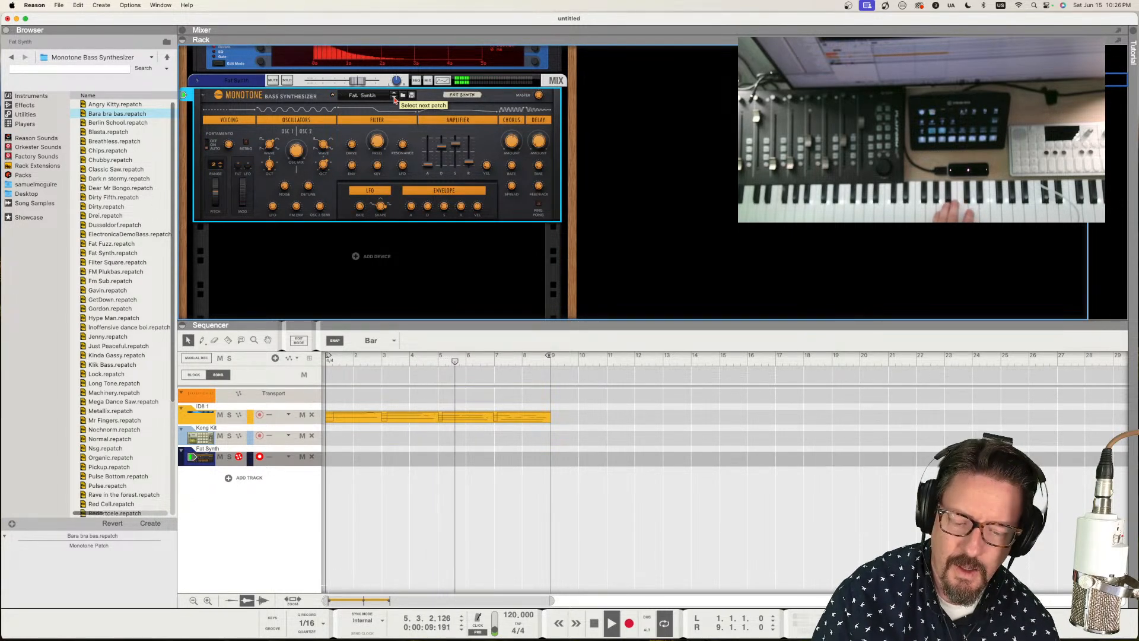
pyautogui.click(394, 97)
pyautogui.click(395, 97)
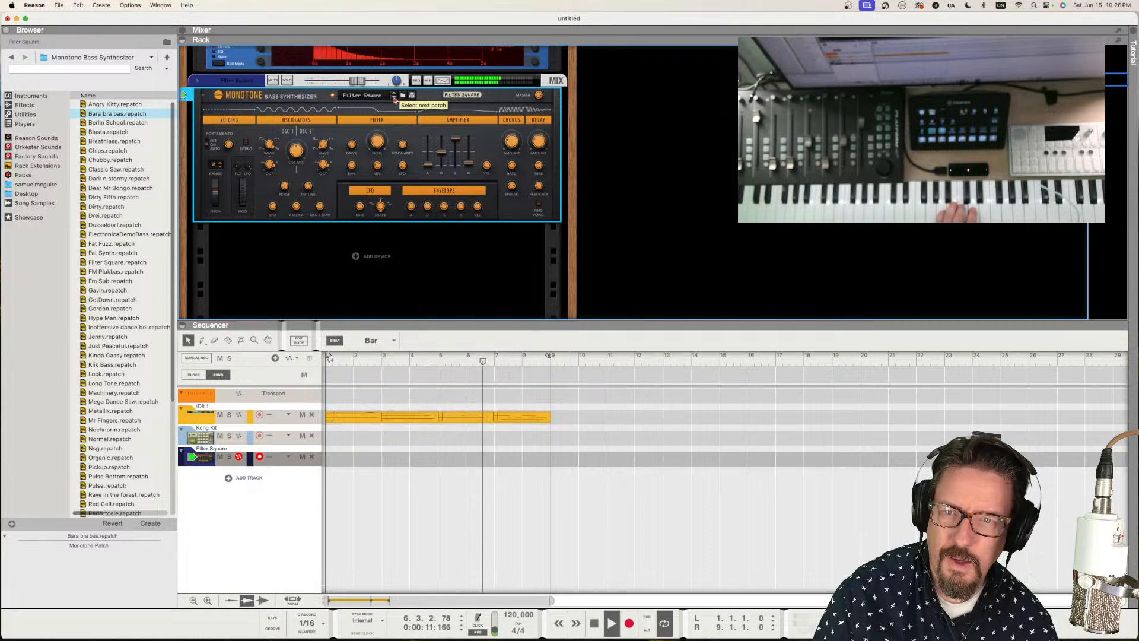
pyautogui.click(394, 98)
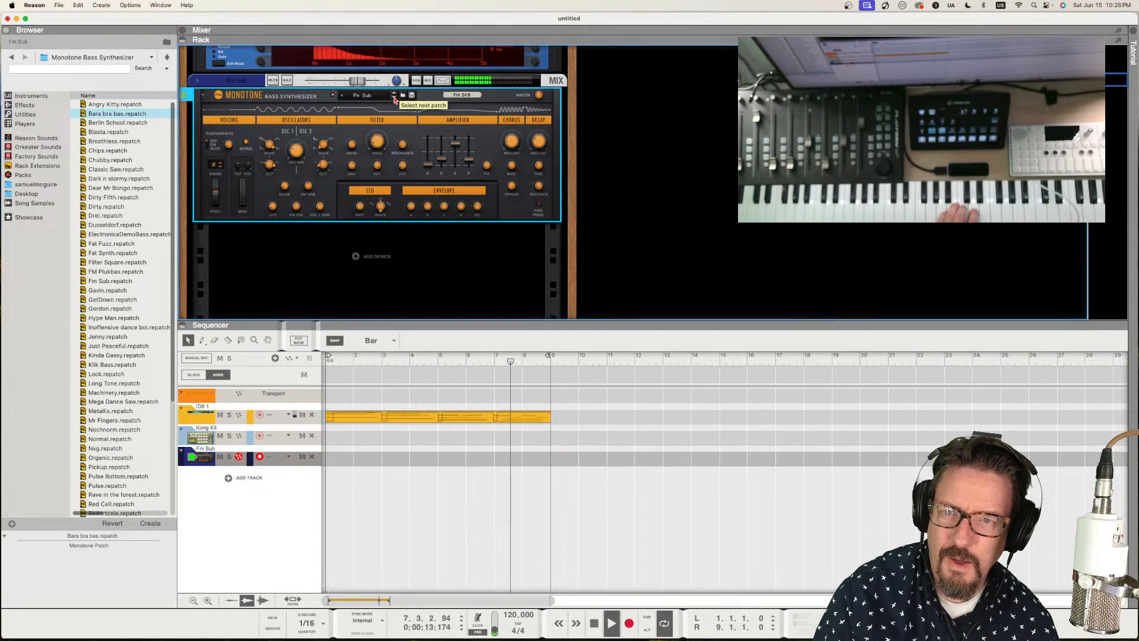
pyautogui.click(394, 98)
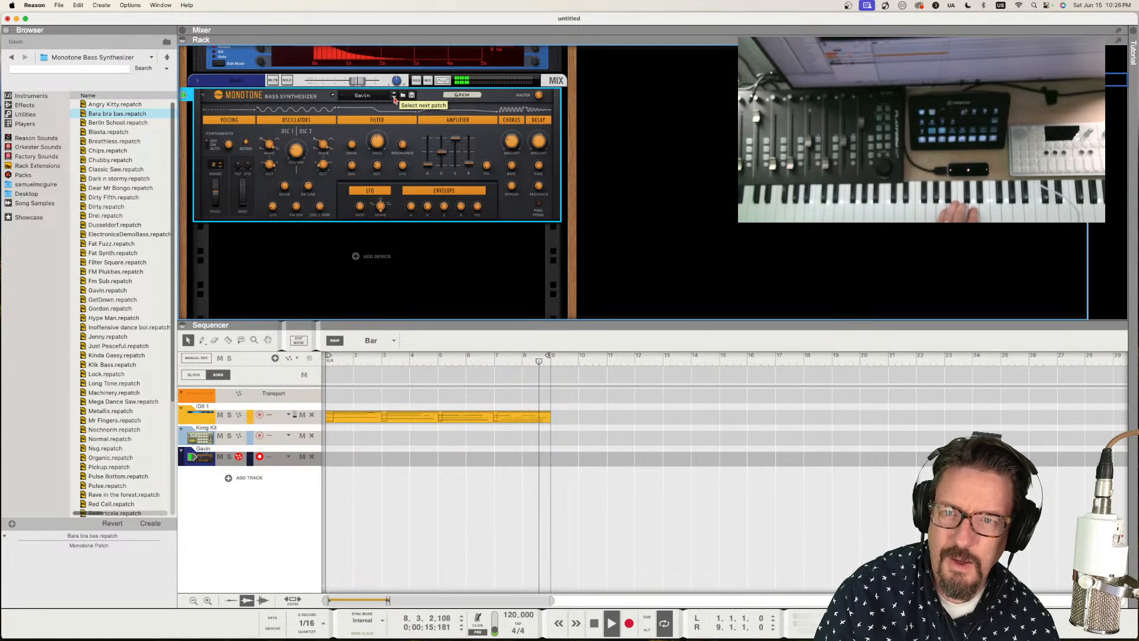
pyautogui.click(394, 98)
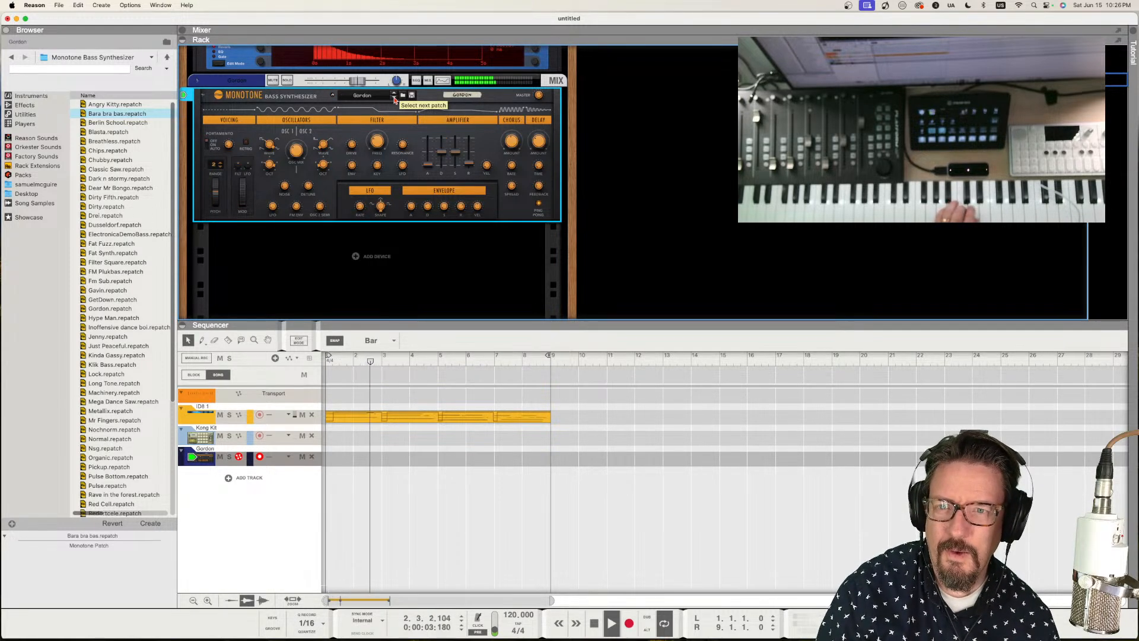
pyautogui.click(394, 98)
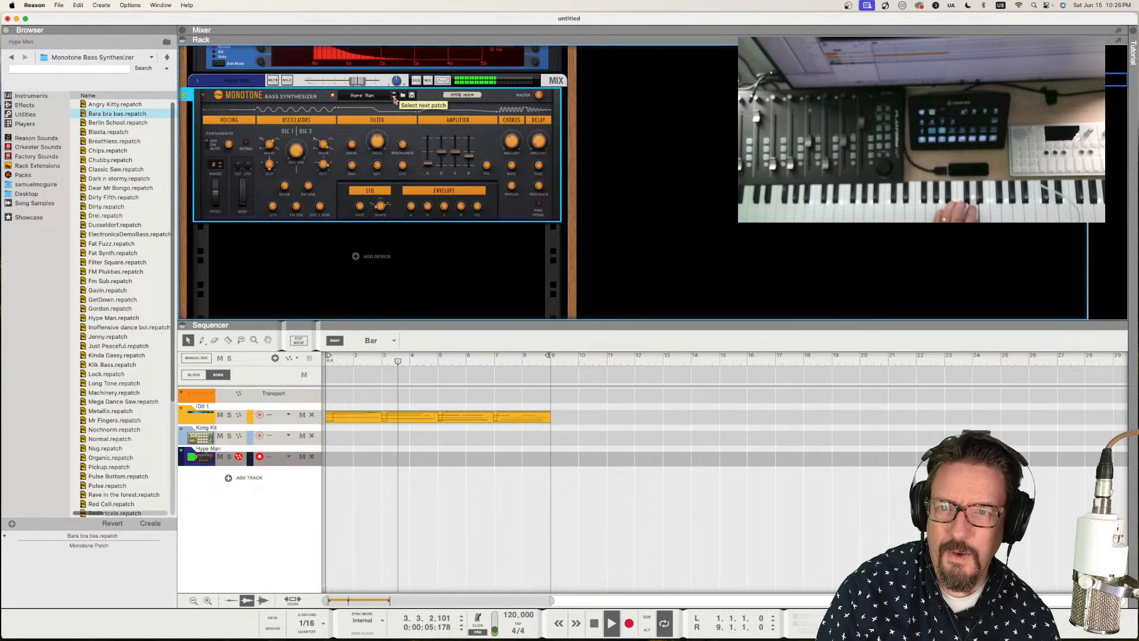
pyautogui.click(394, 98)
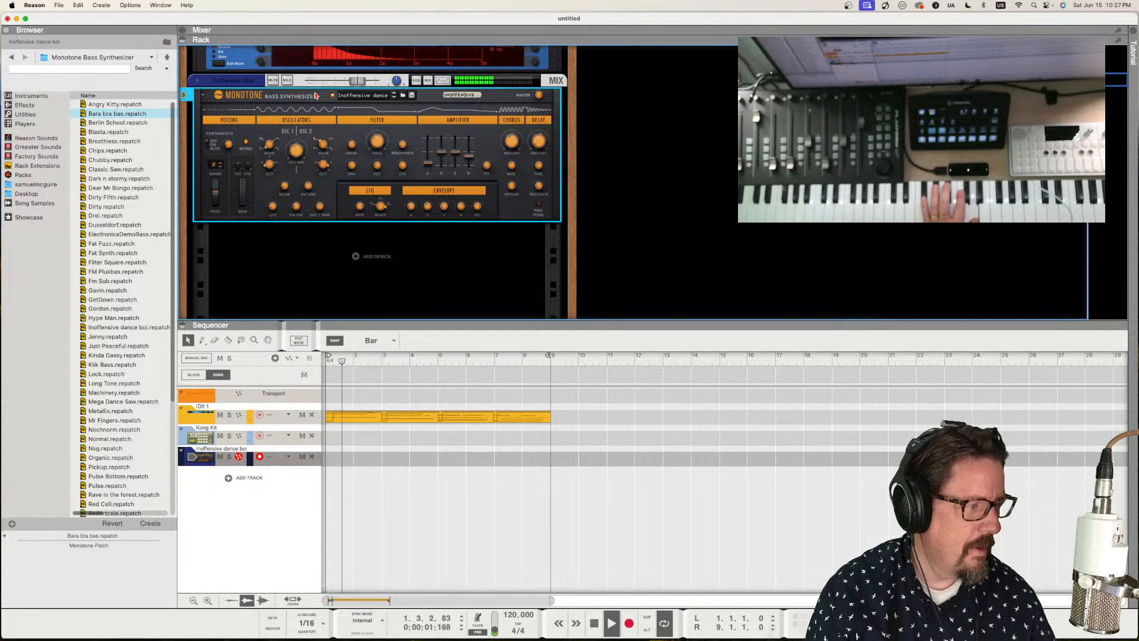
# - Record an eight-bar bass part on the Monotone track from the start of the song
pyautogui.press('space')
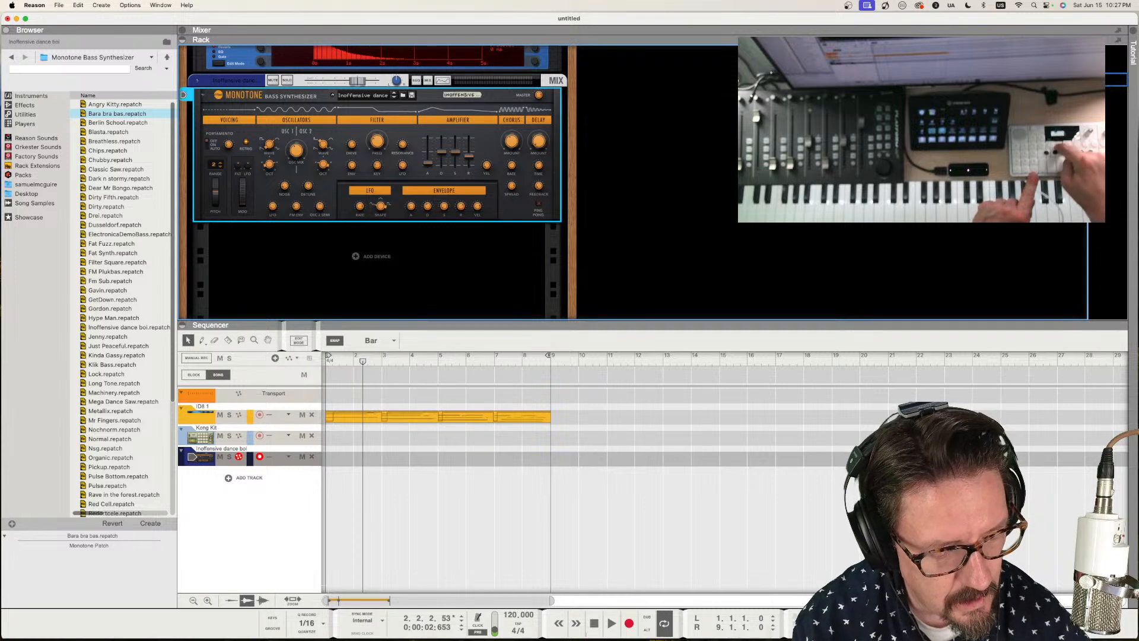
pyautogui.hotkey('shift', 'Return')
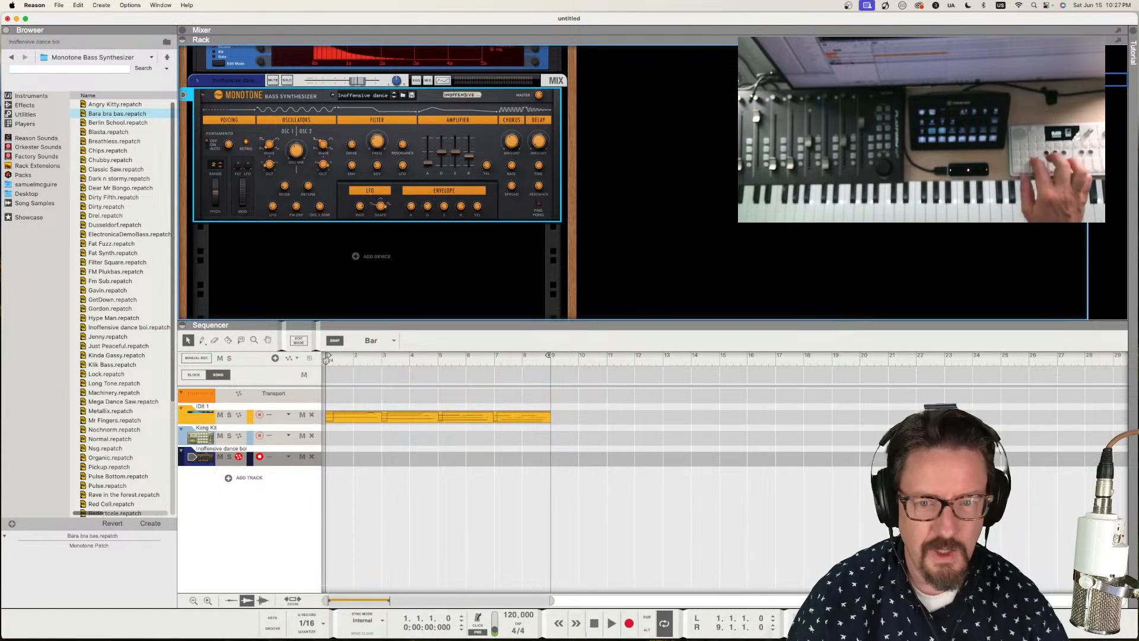
pyautogui.press('super+Return')
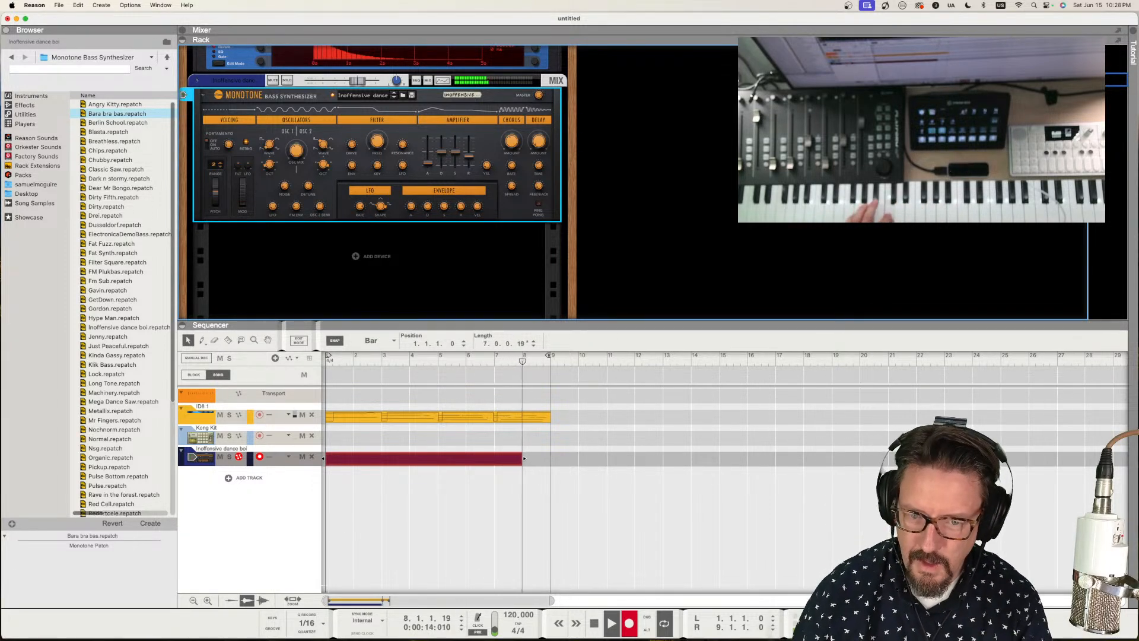
pyautogui.press('space')
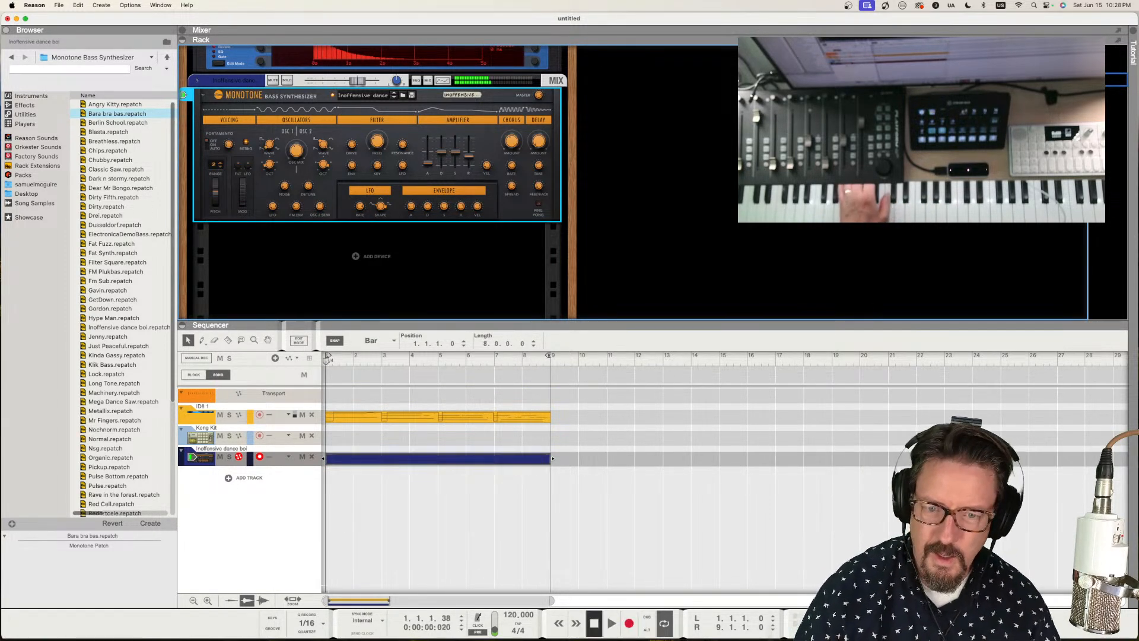
# - Play back the recorded bass part together with the electric piano and drums, then stop playback
pyautogui.press('space')
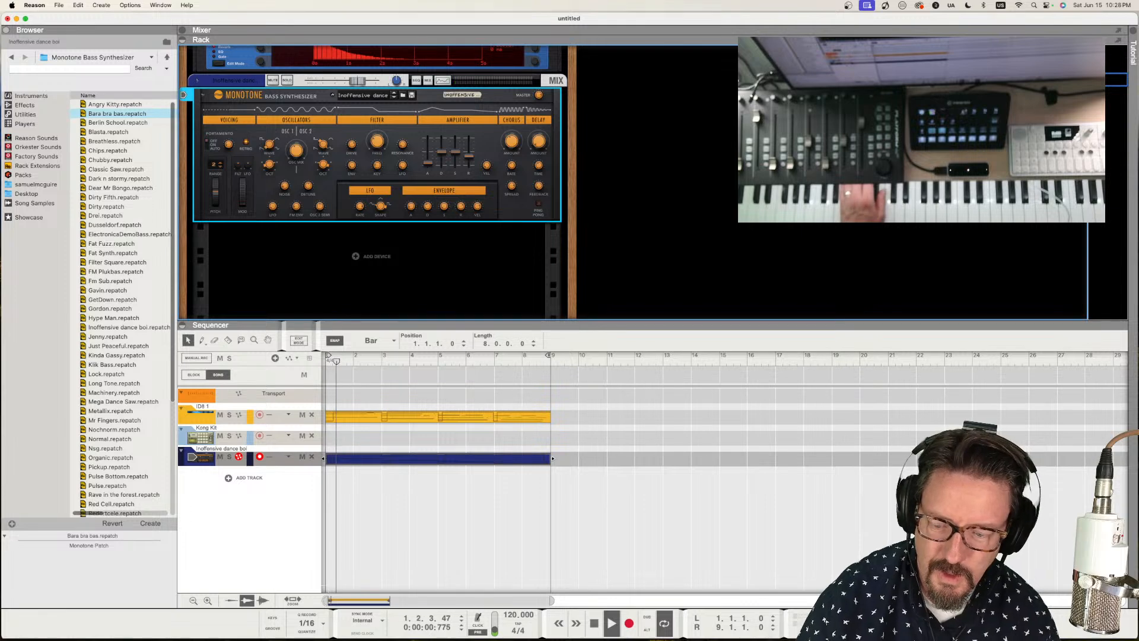
pyautogui.press('space')
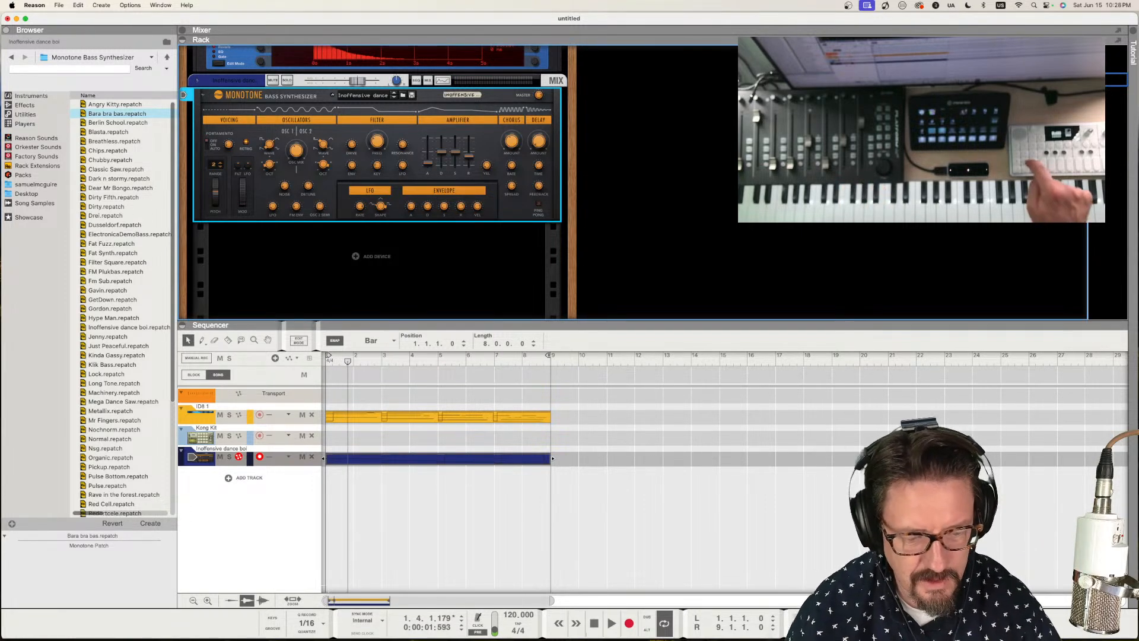
pyautogui.press('space')
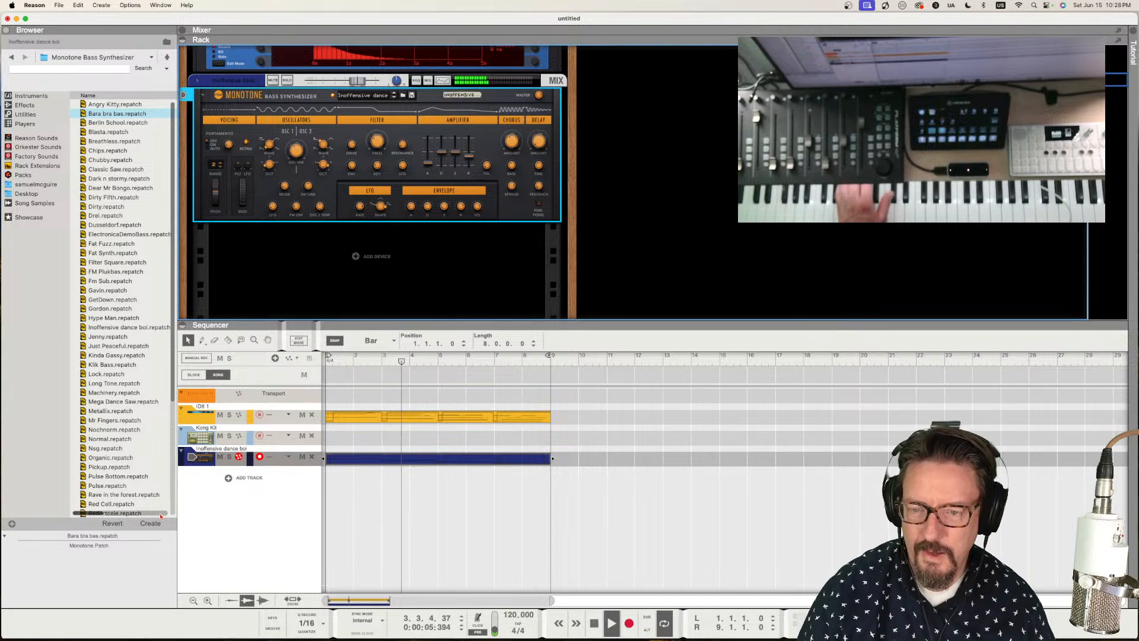
pyautogui.press('space')
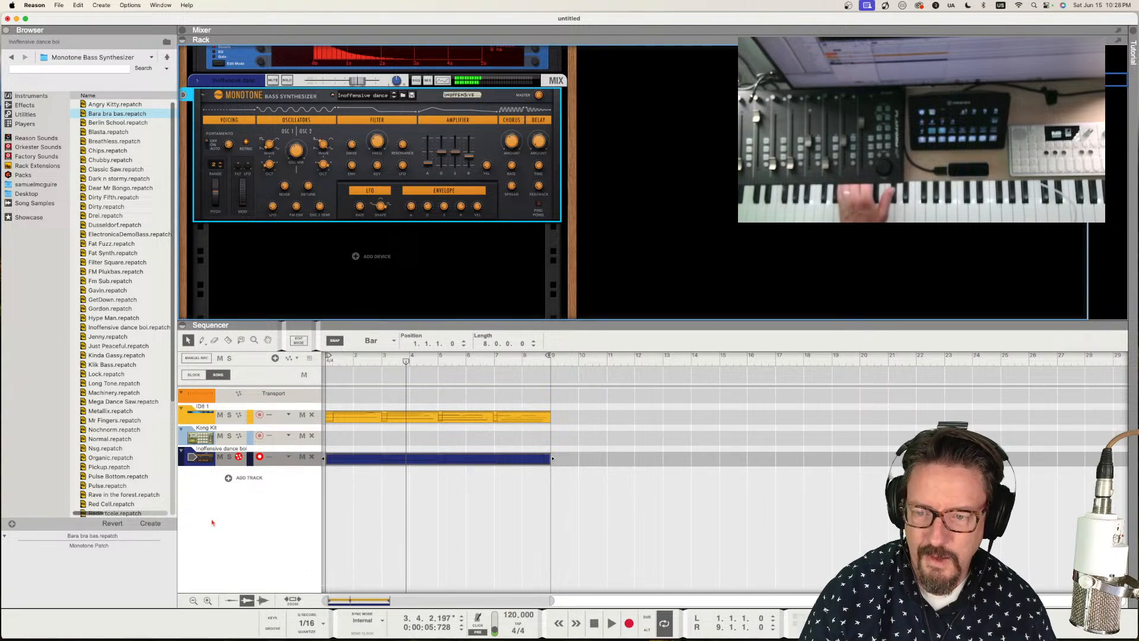
# - Search the Factory Sounds for 777 and add the 777.cmb Combinator patch to the rack as a new instrument
pyautogui.click(31, 157)
pyautogui.click(65, 69)
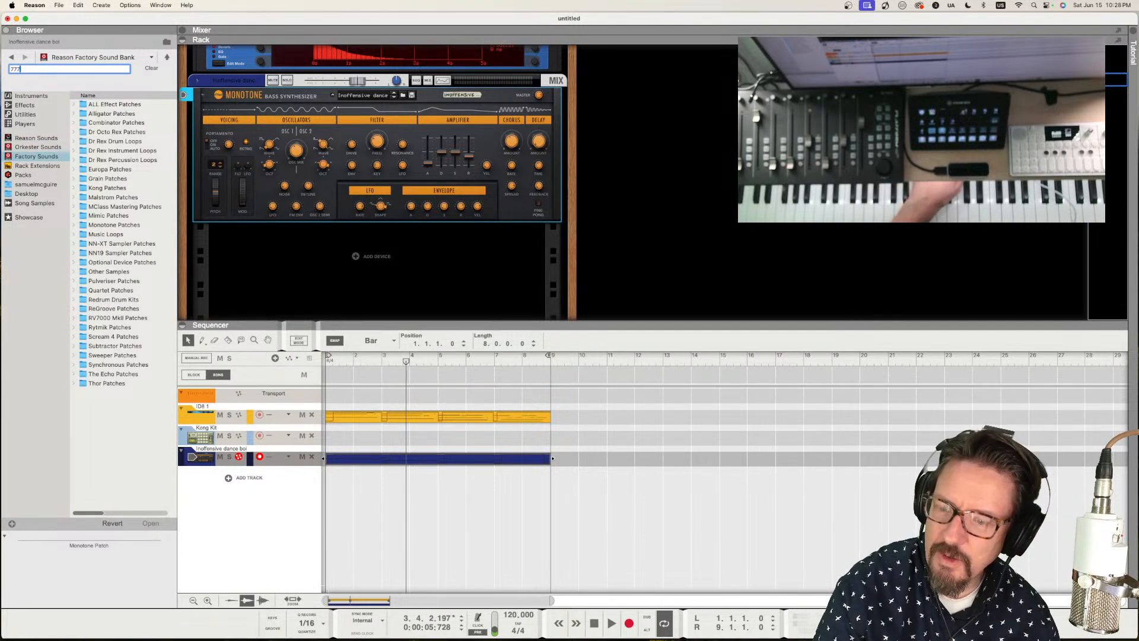
pyautogui.write('777')
pyautogui.press('Return')
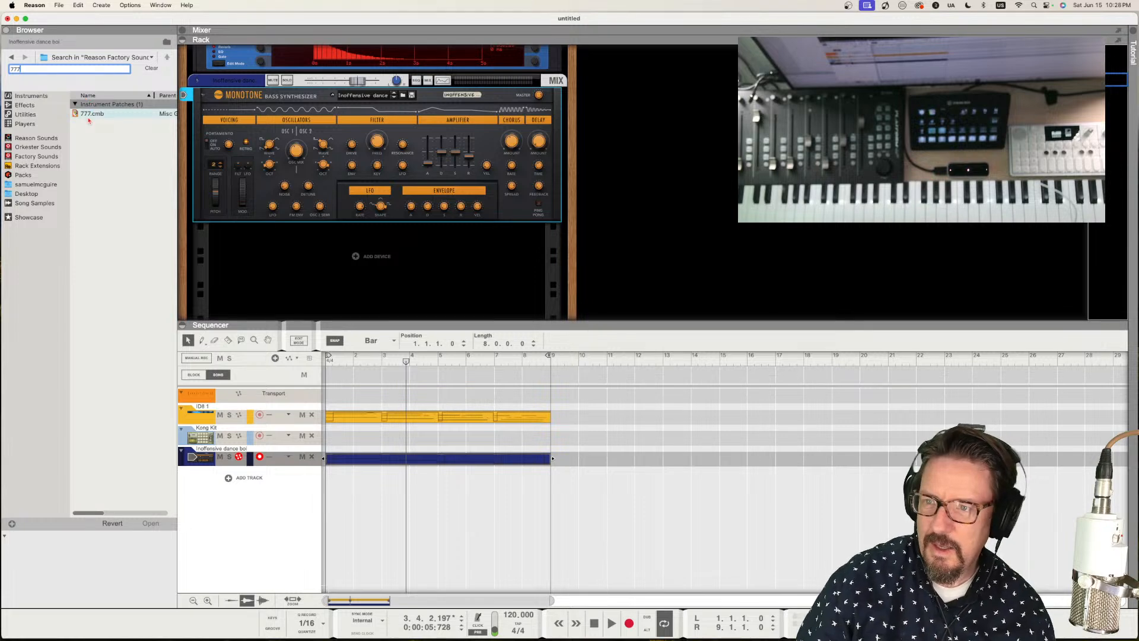
pyautogui.moveTo(89, 114); pyautogui.dragTo(321, 312)
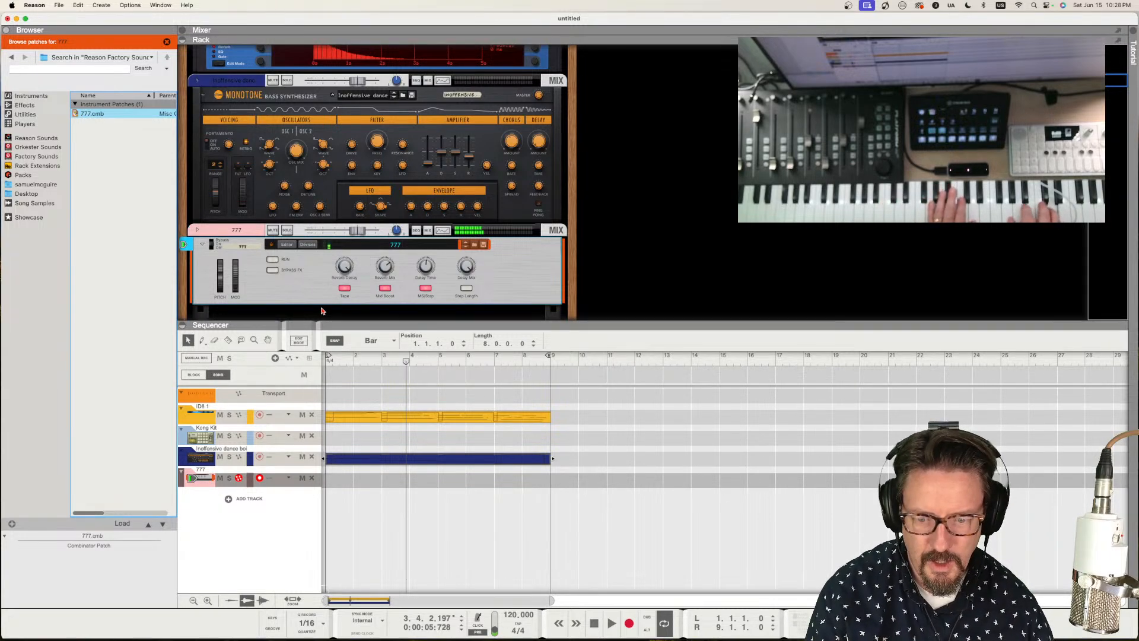
# - Expand the mixer, examine its channel strips while the song plays, and return to the rack and sequencer view
pyautogui.scroll(10, 347, 249)
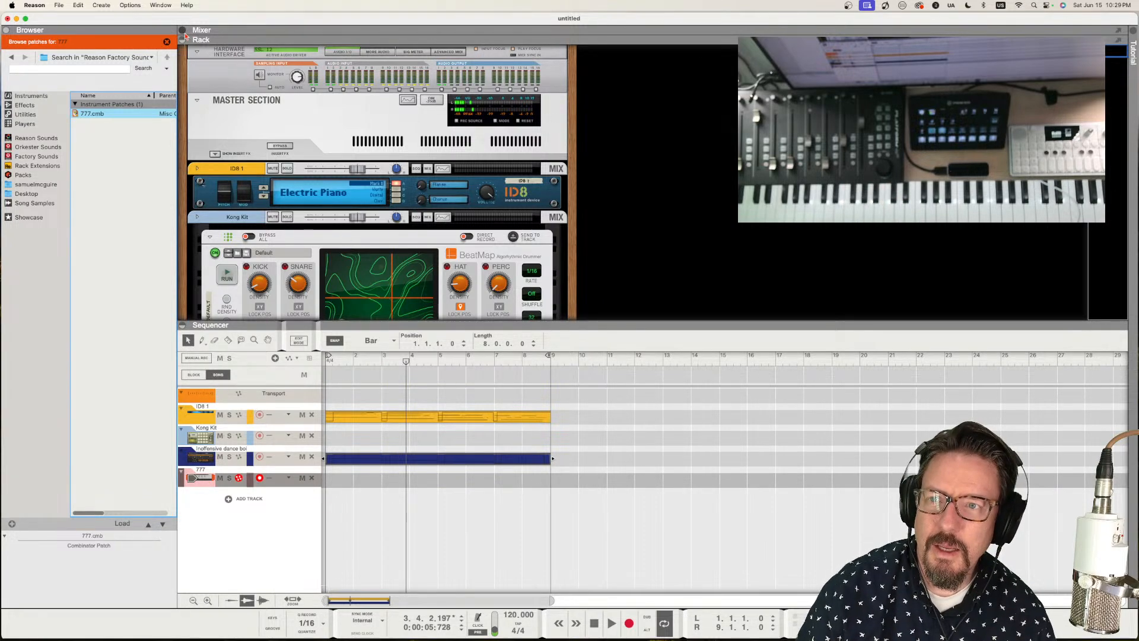
pyautogui.click(182, 31)
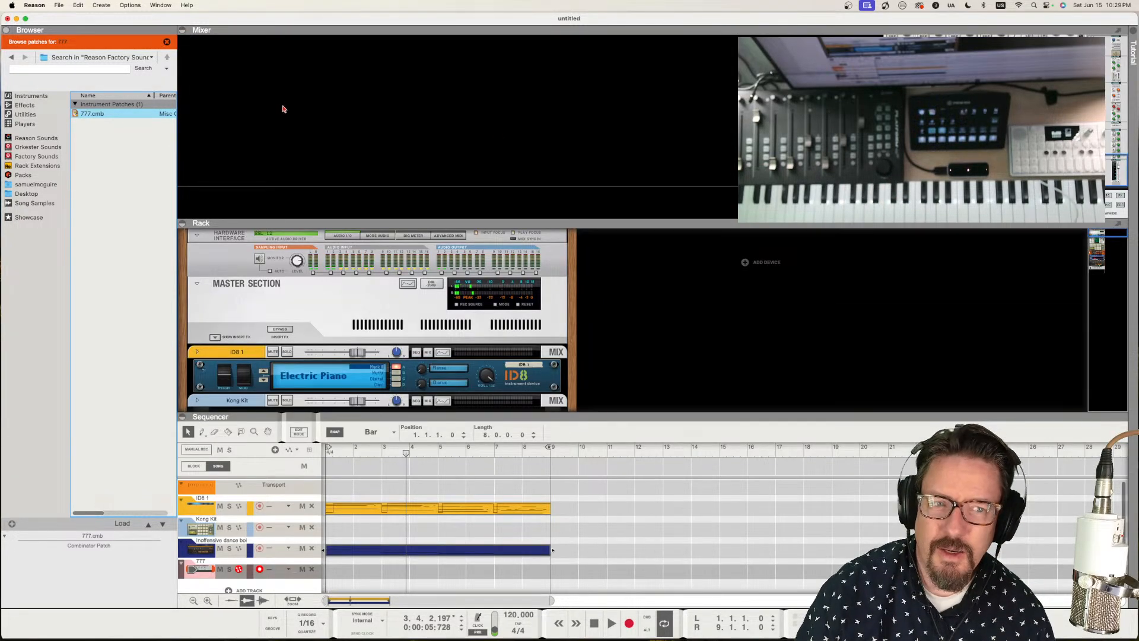
pyautogui.moveTo(864, 224); pyautogui.dragTo(864, 383)
pyautogui.press('space')
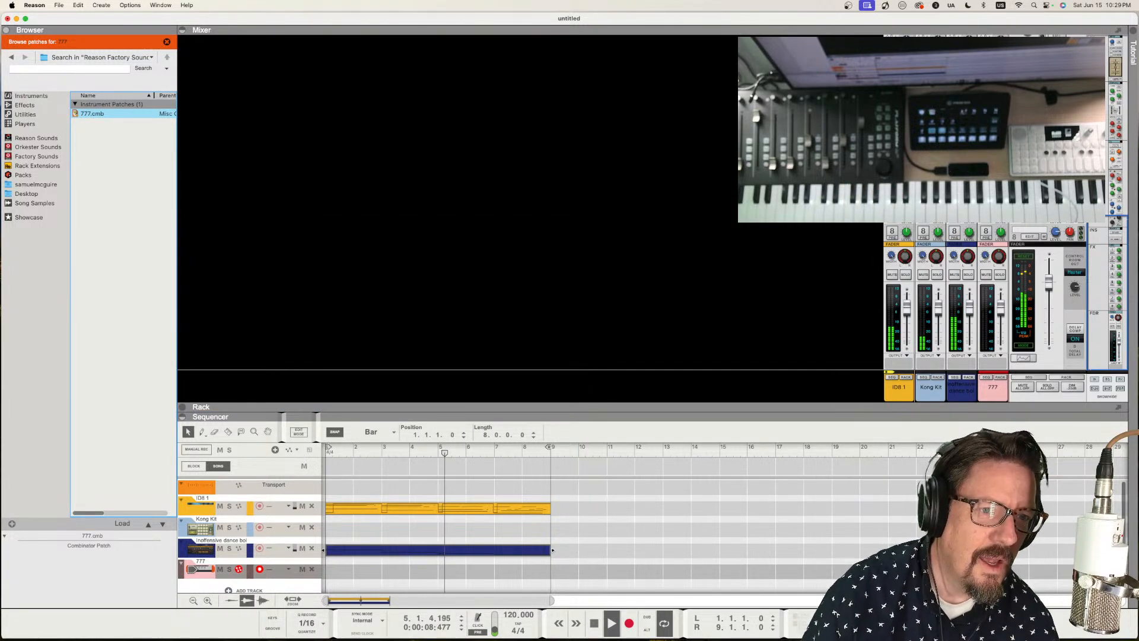
pyautogui.scroll(10, 973, 297)
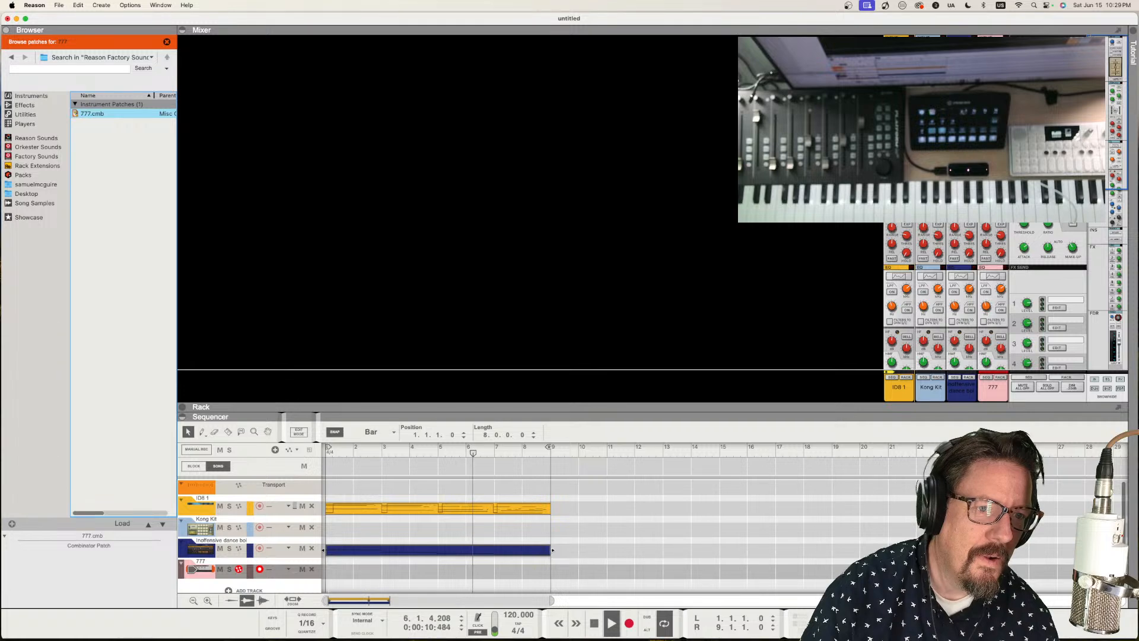
pyautogui.click(930, 388)
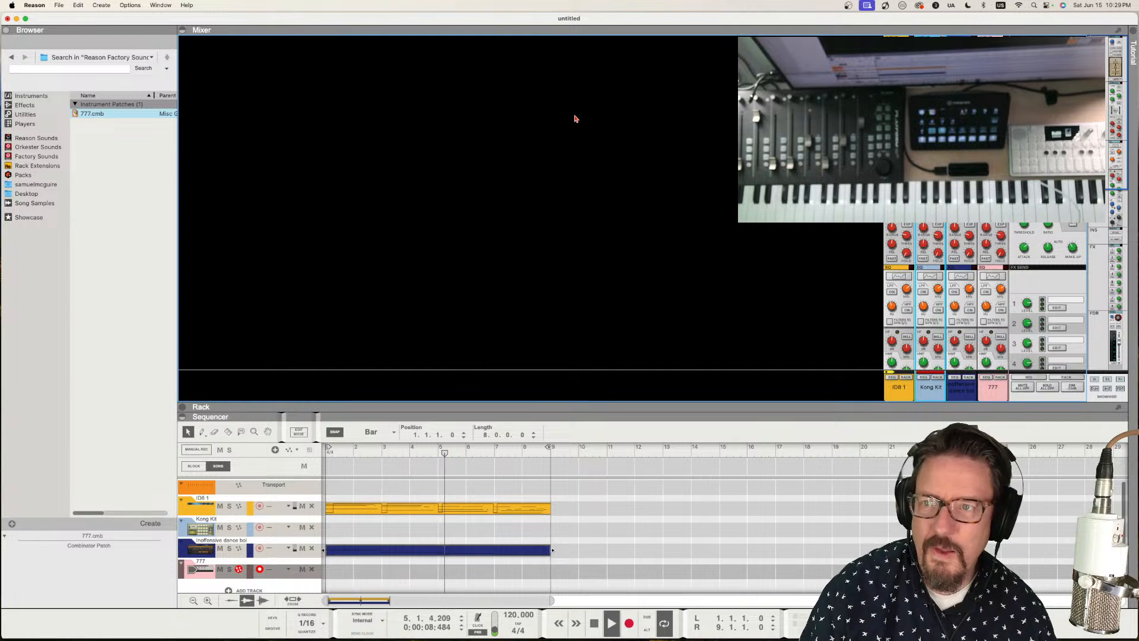
pyautogui.click(185, 31)
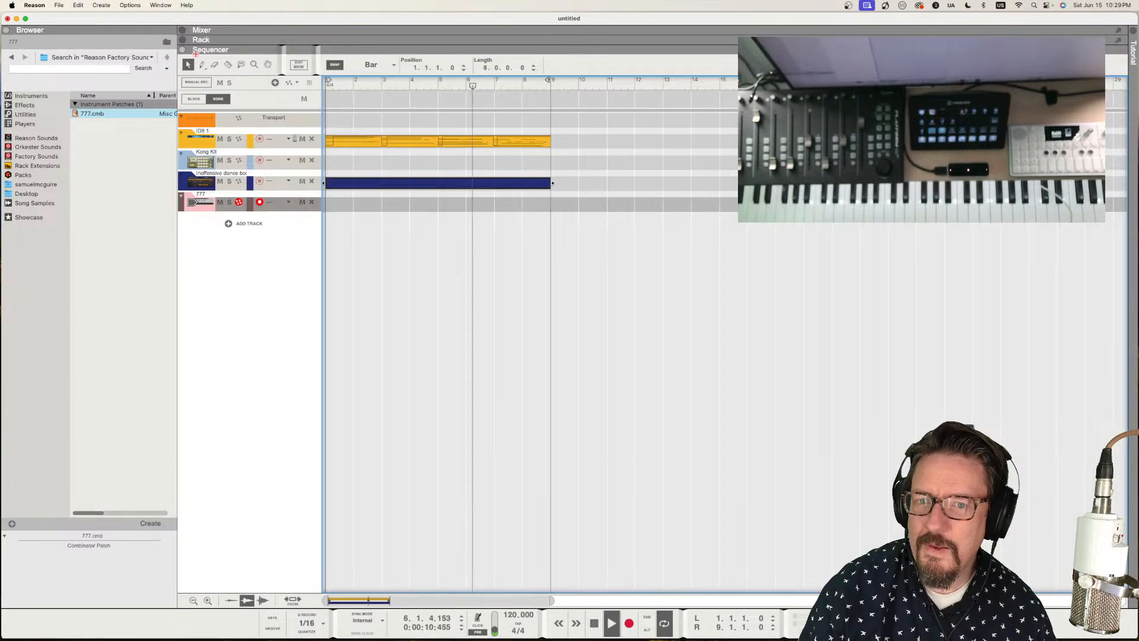
pyautogui.click(184, 40)
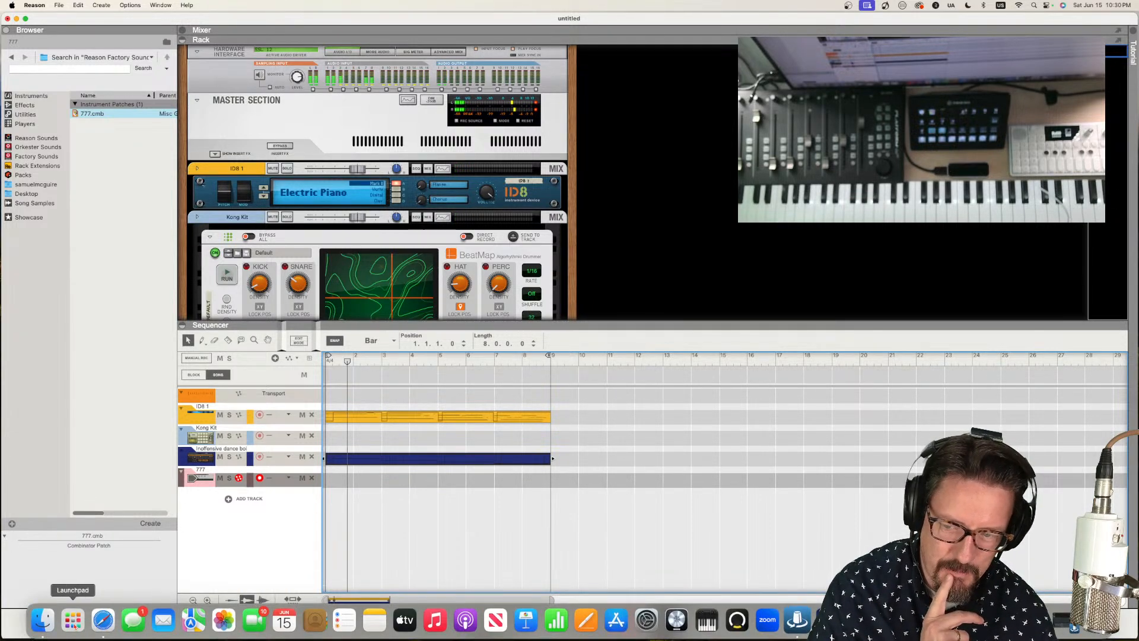
# - Launch the GECO hand-gesture MIDI application from Launchpad
pyautogui.click(73, 620)
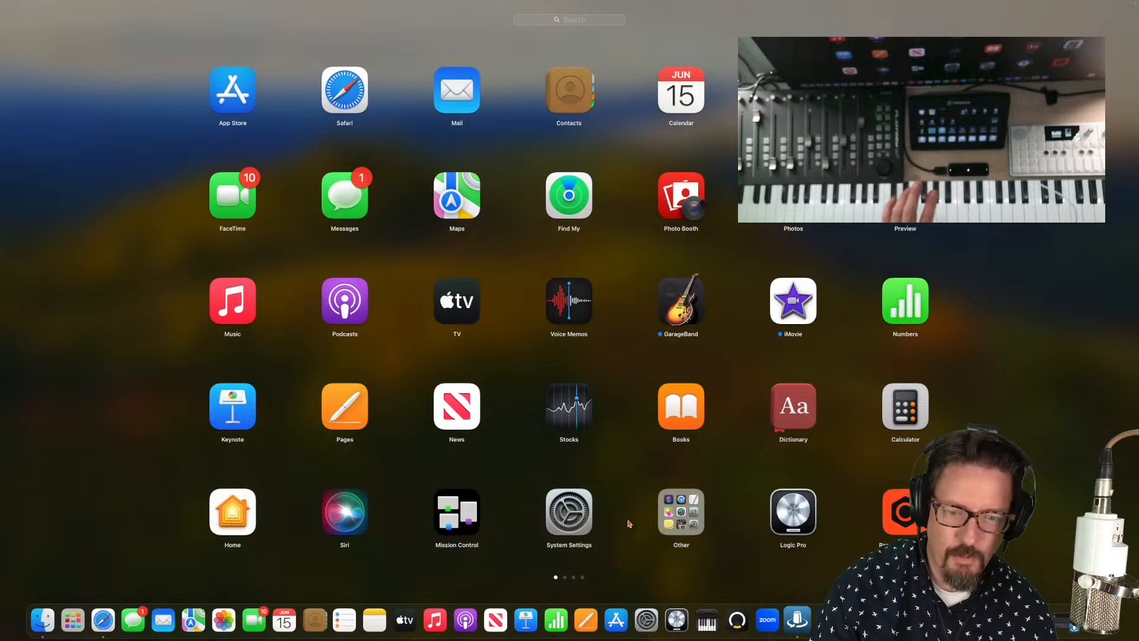
pyautogui.click(565, 577)
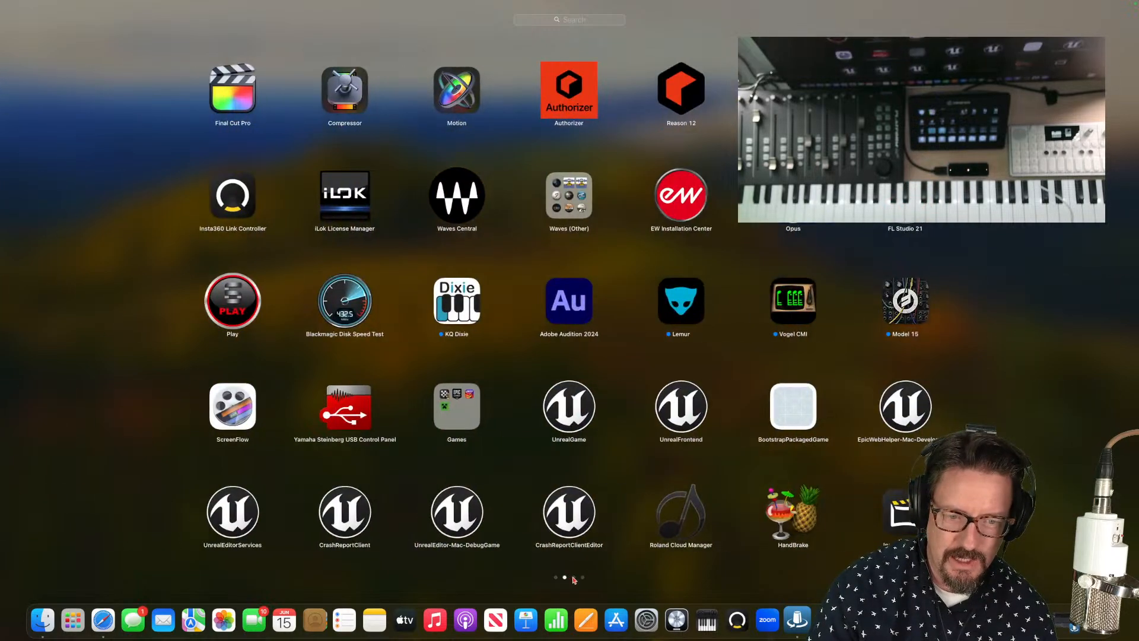
pyautogui.click(574, 577)
pyautogui.click(584, 578)
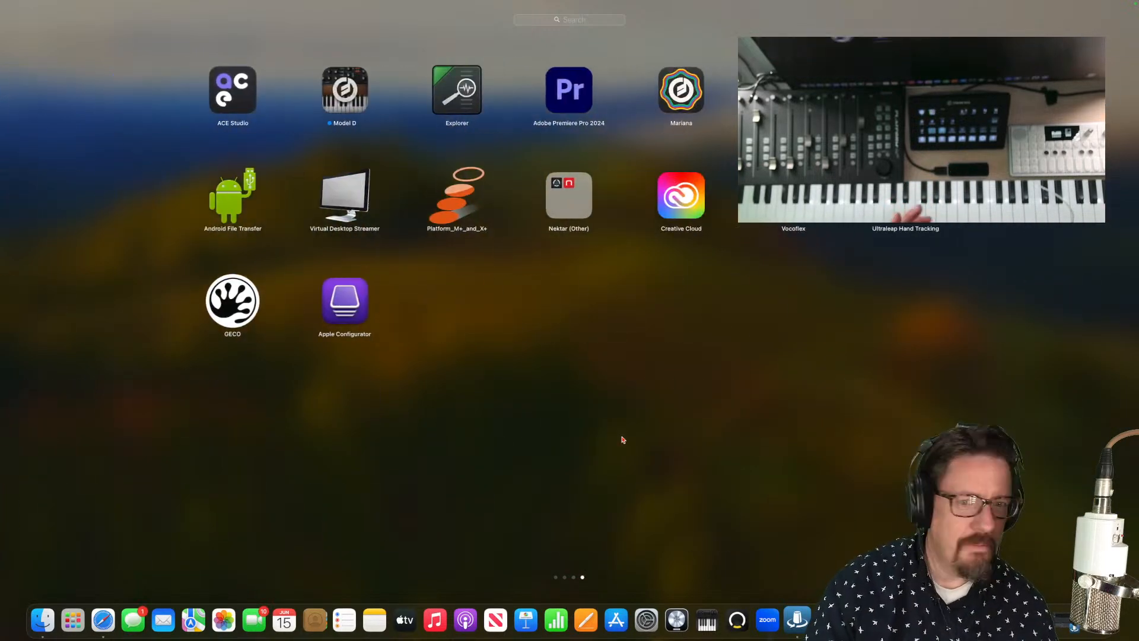
pyautogui.click(235, 300)
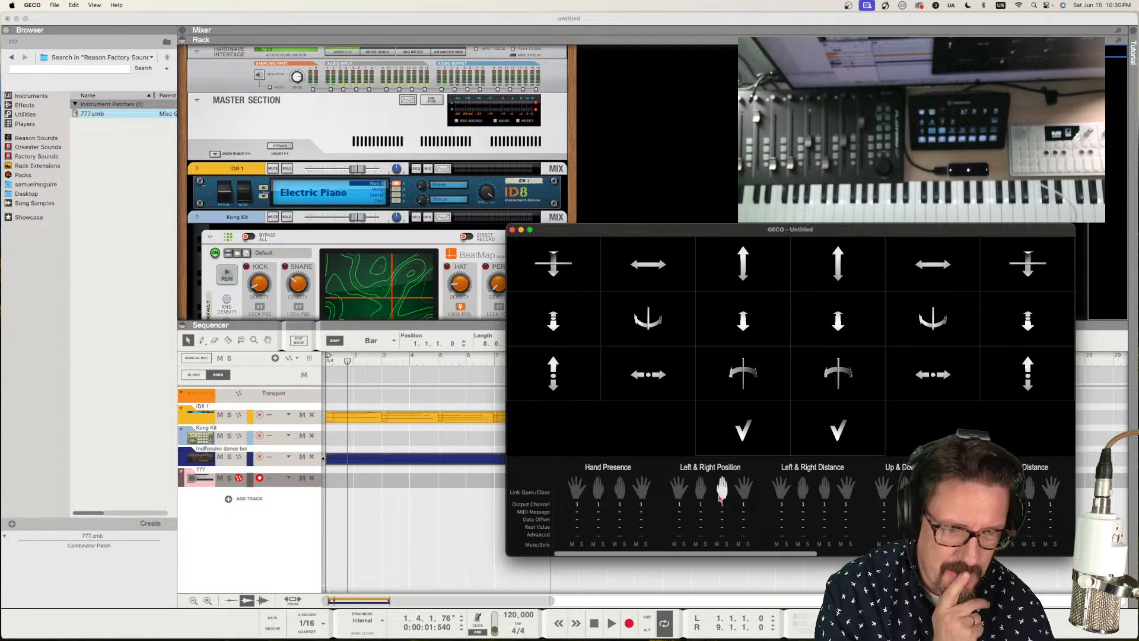
# - Set the MIDI message of the first open-hand Up & Down Position control to 16 and solo that control
pyautogui.hscroll(3, 765, 498)
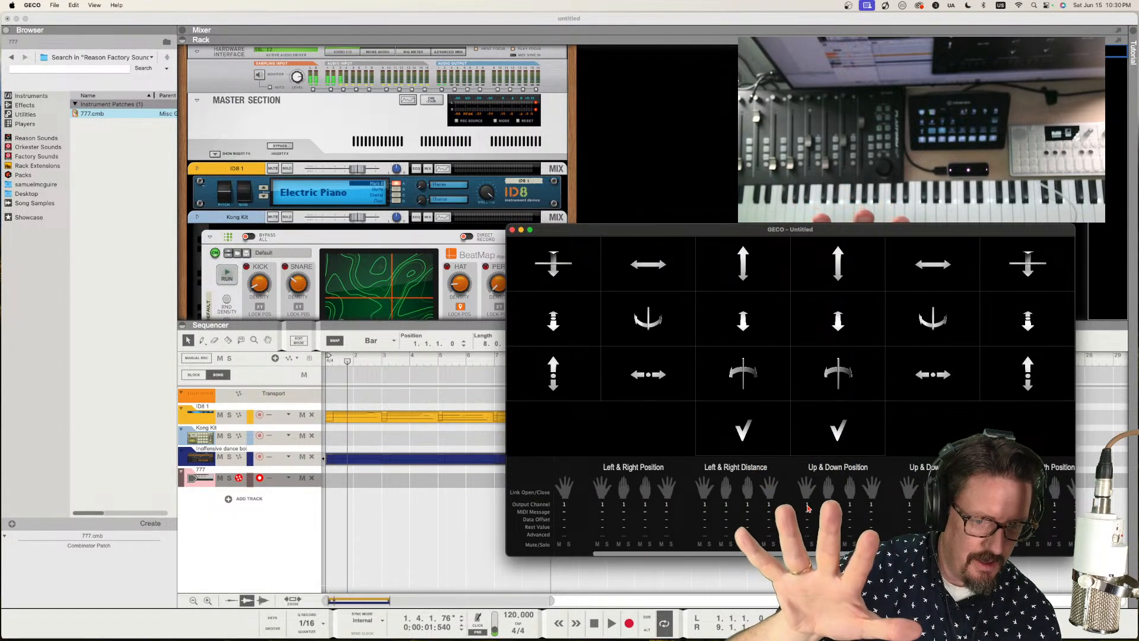
pyautogui.moveTo(808, 494); pyautogui.dragTo(805, 467)
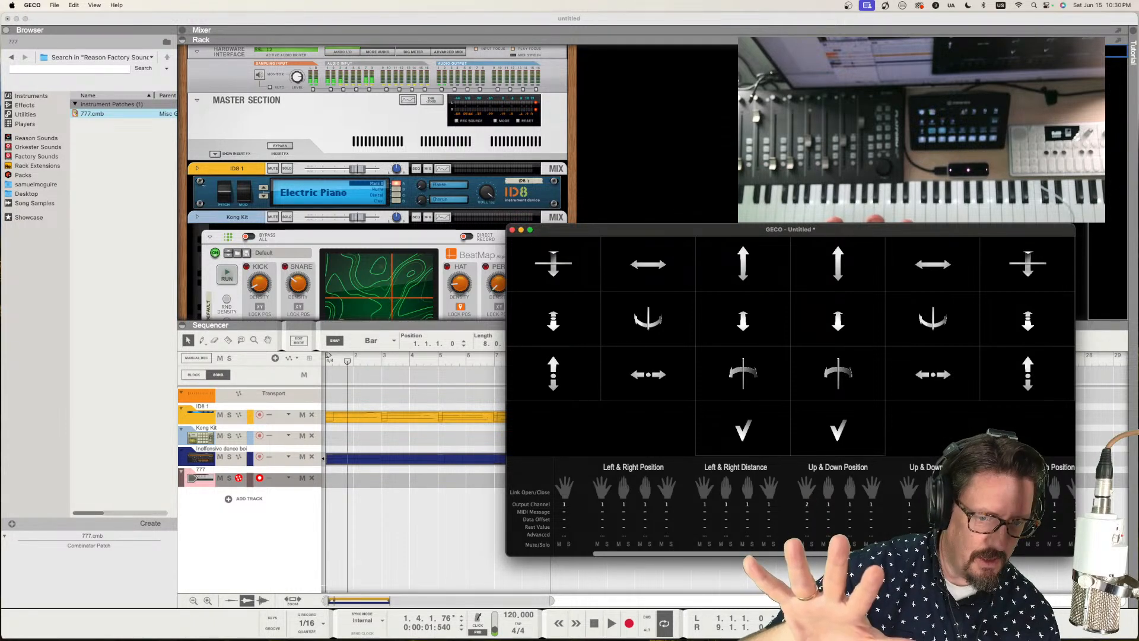
pyautogui.moveTo(812, 499); pyautogui.dragTo(810, 494)
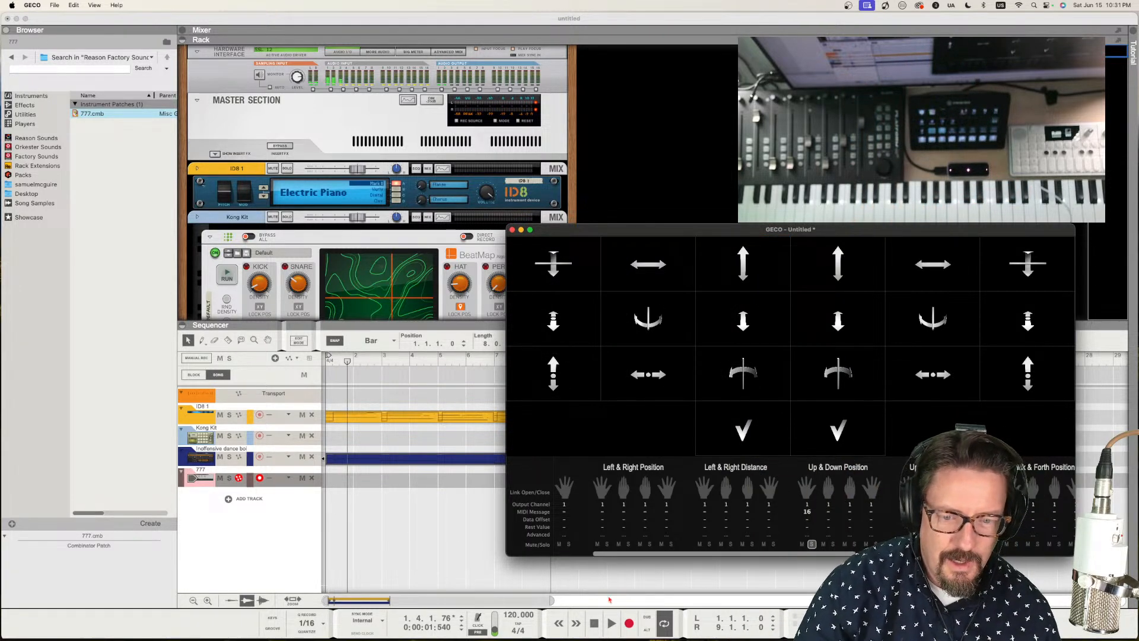
# - Switch back to Reason, show the devices inside the 777 Combinator, and try turning down the Line Mixer's master level
pyautogui.click(449, 551)
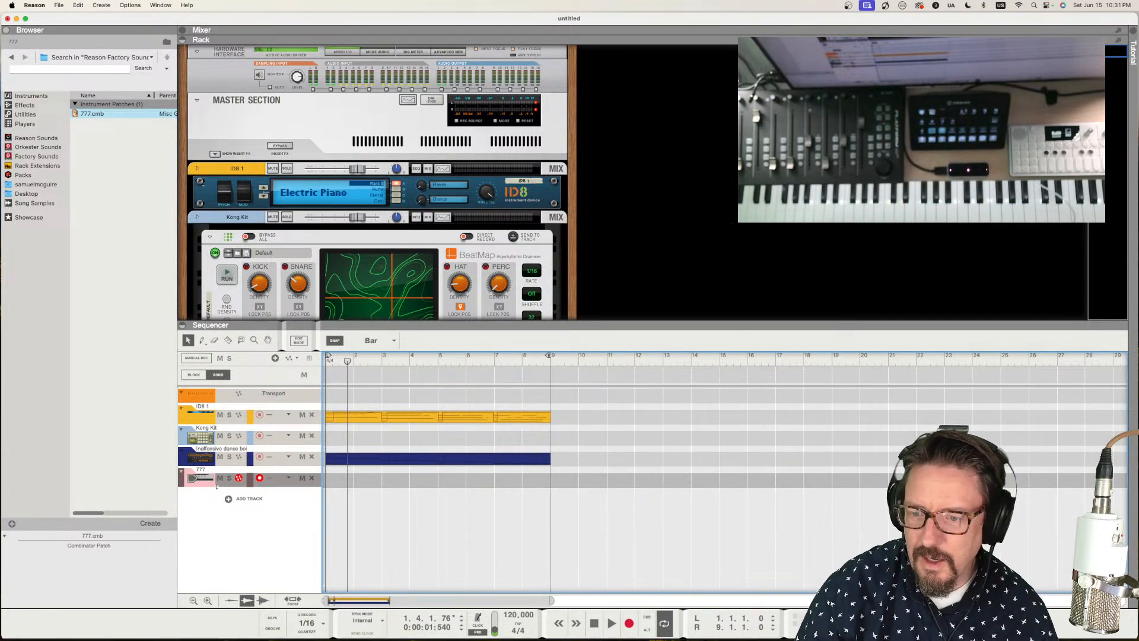
pyautogui.scroll(-15, 362, 227)
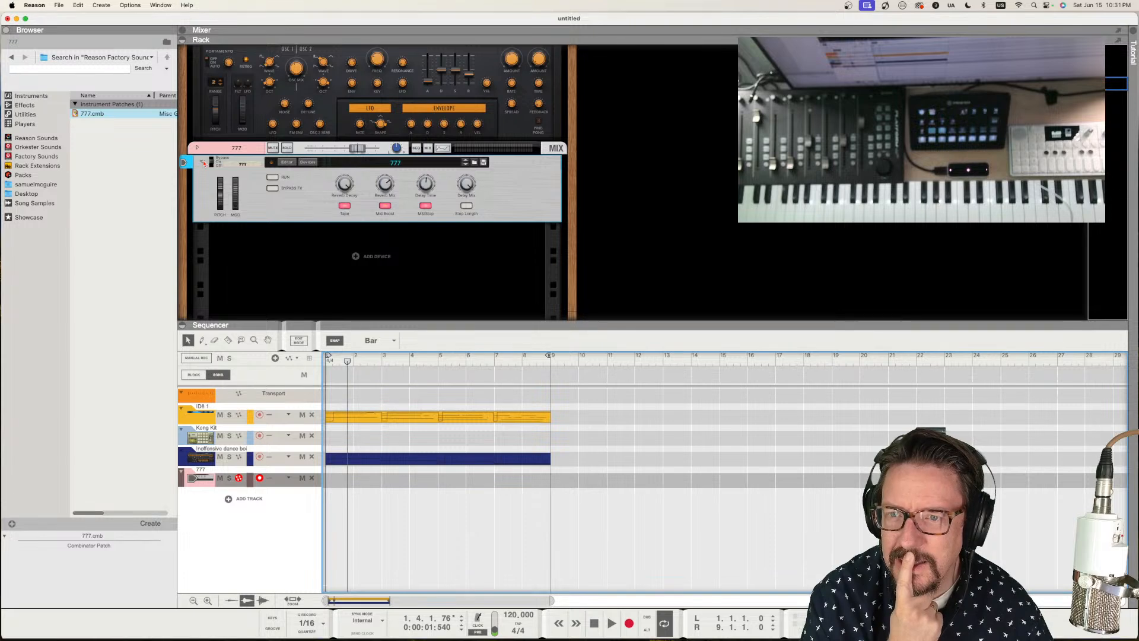
pyautogui.click(313, 164)
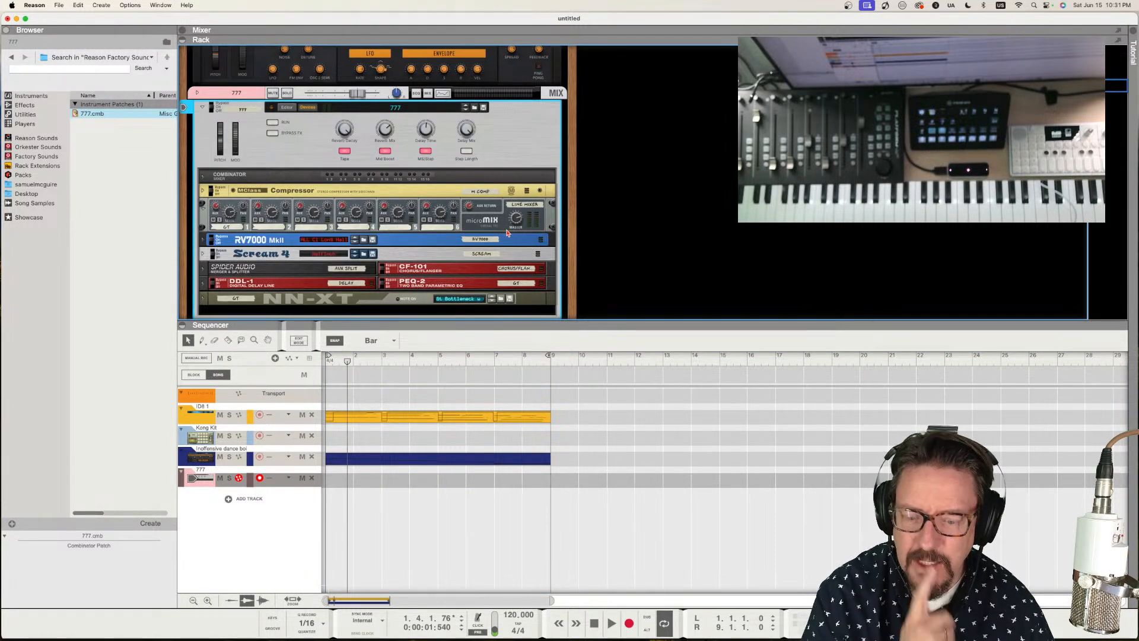
pyautogui.moveTo(517, 219); pyautogui.dragTo(517, 251)
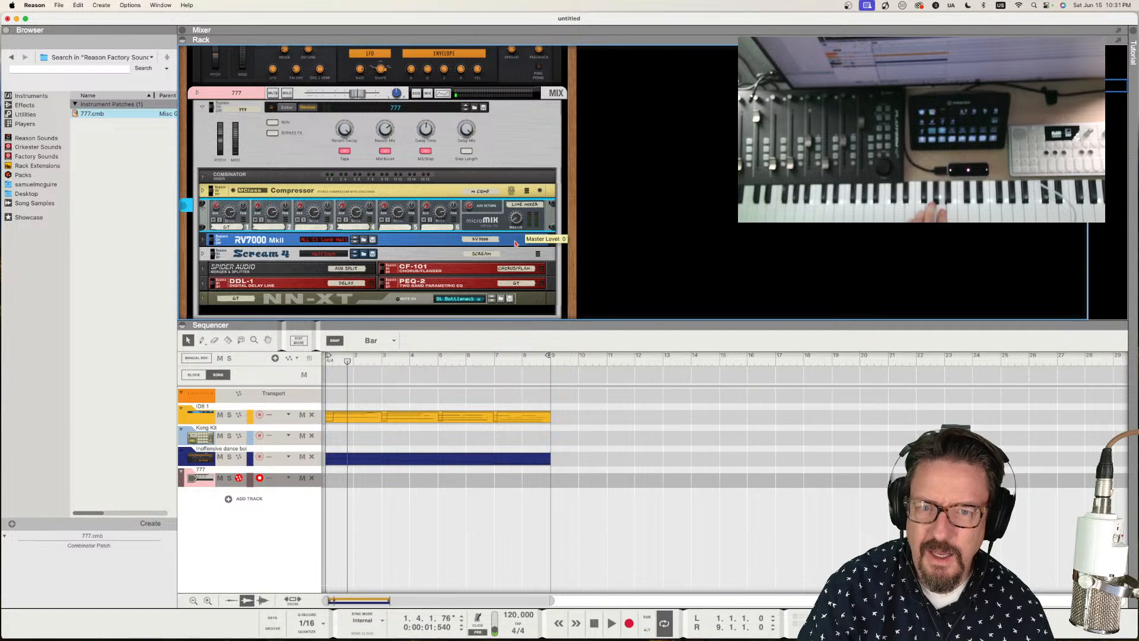
# - Create an automation lane for the Line Mixer's Master Level on its own track, and clear that automation
pyautogui.rightClick(517, 221)
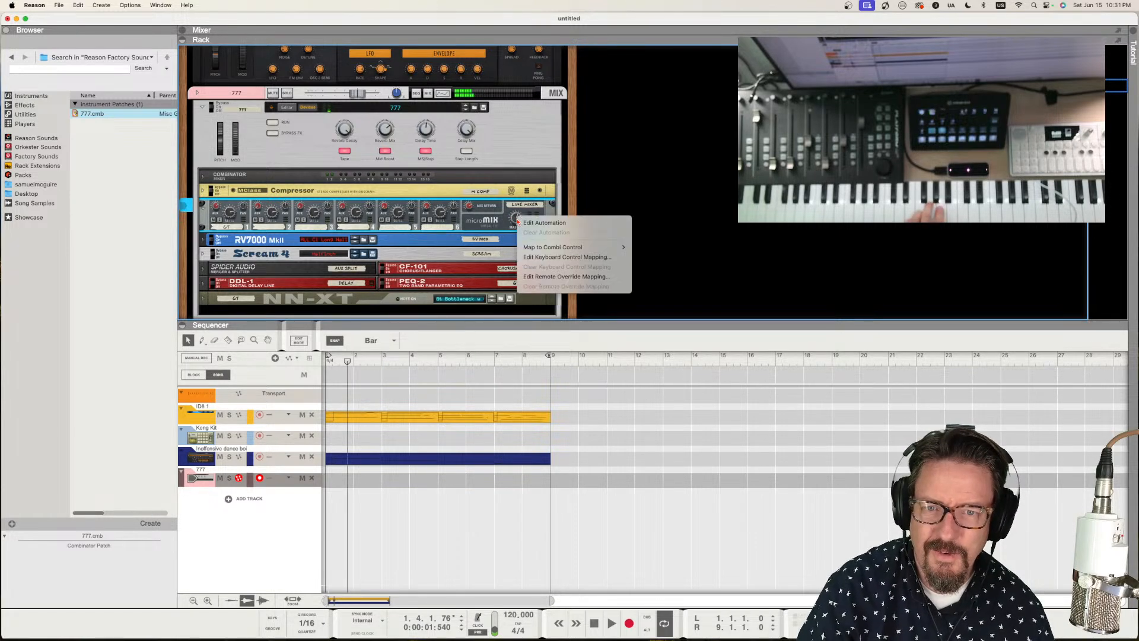
pyautogui.moveTo(551, 251)
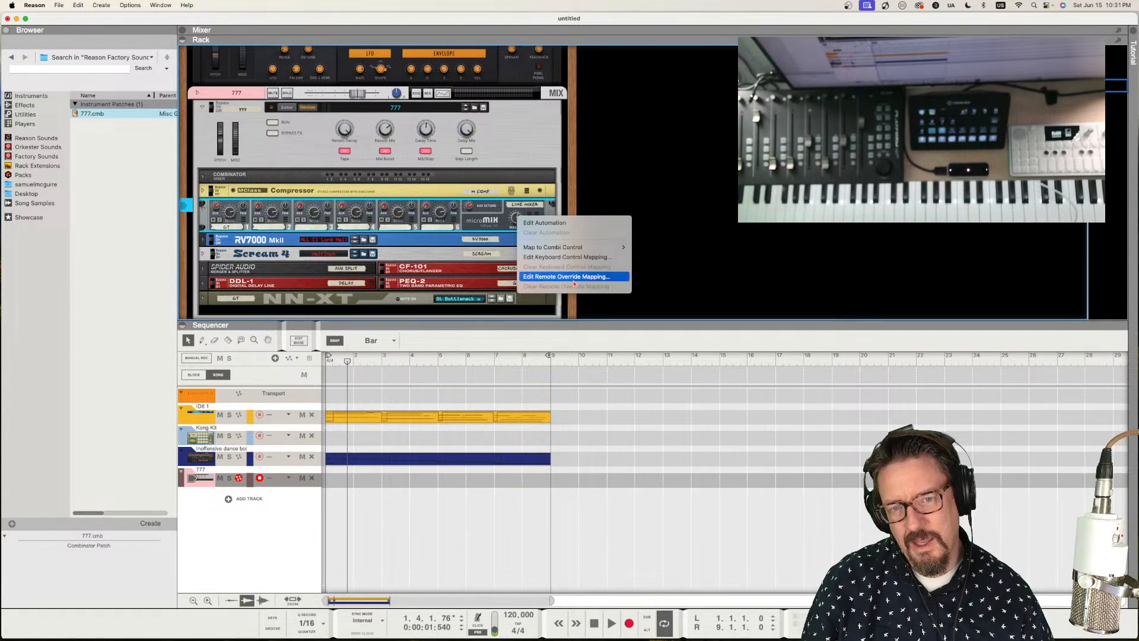
pyautogui.click(551, 225)
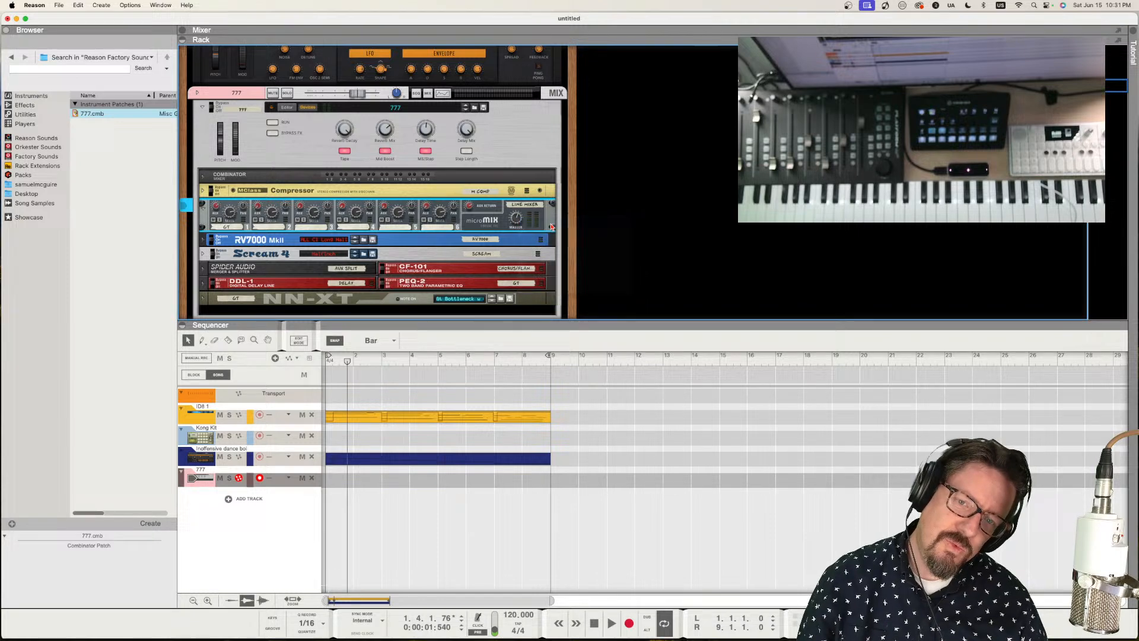
pyautogui.rightClick(519, 219)
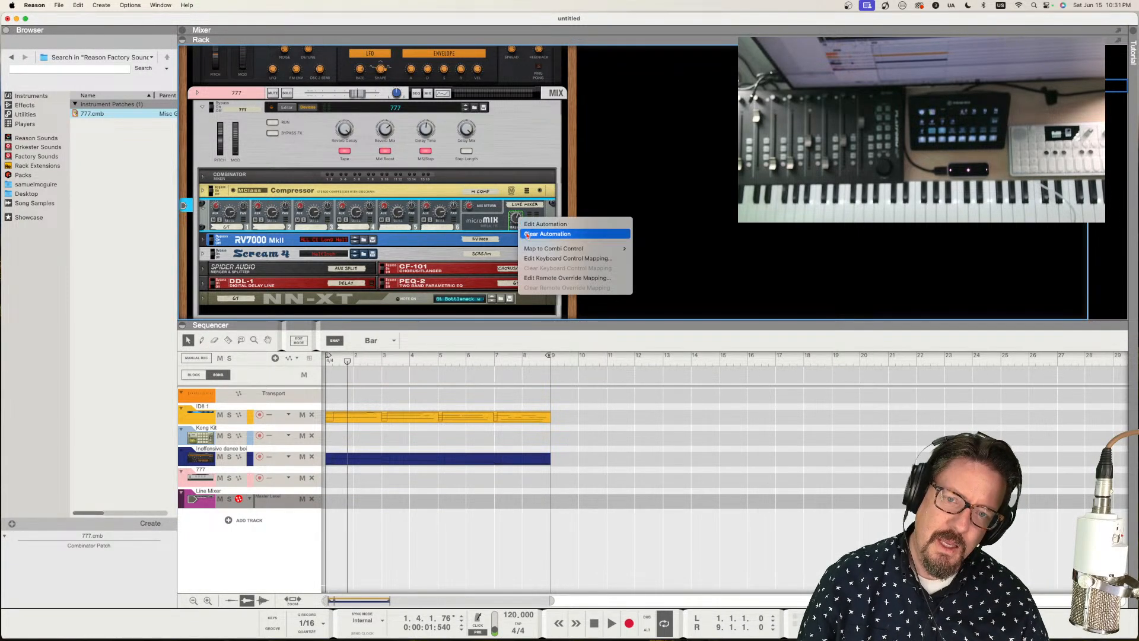
pyautogui.click(528, 234)
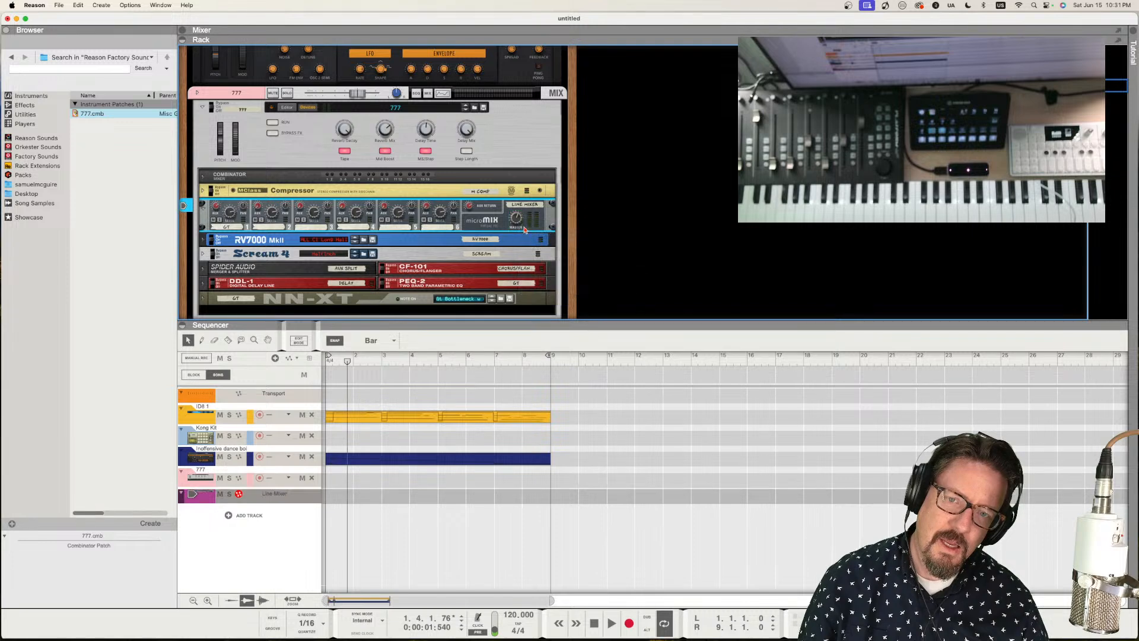
pyautogui.rightClick(517, 220)
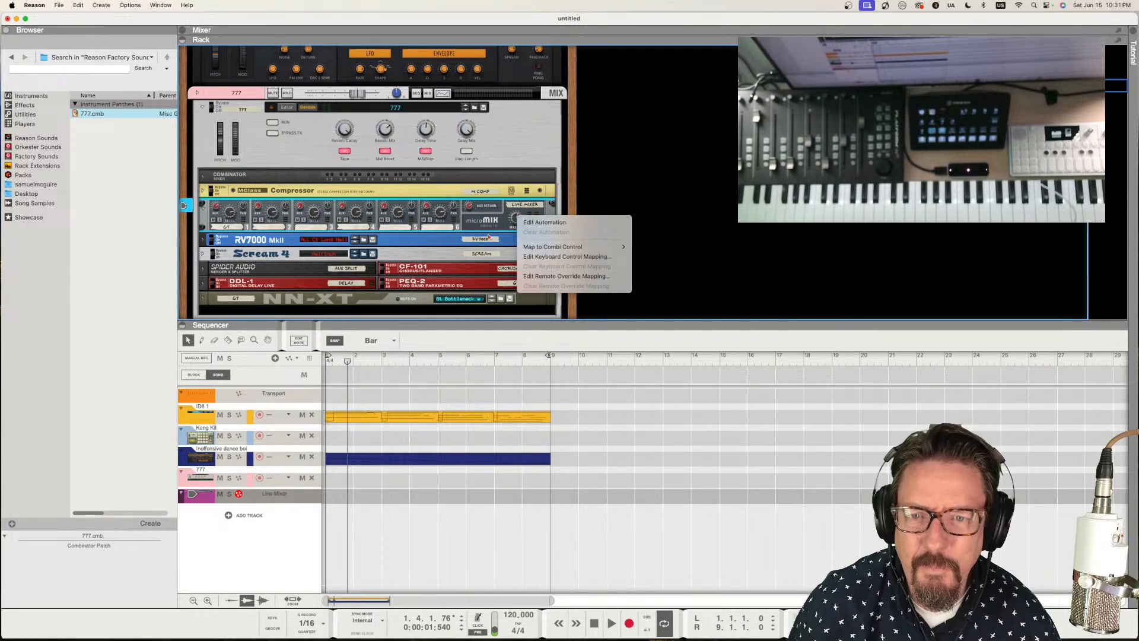
pyautogui.rightClick(470, 224)
pyautogui.rightClick(438, 215)
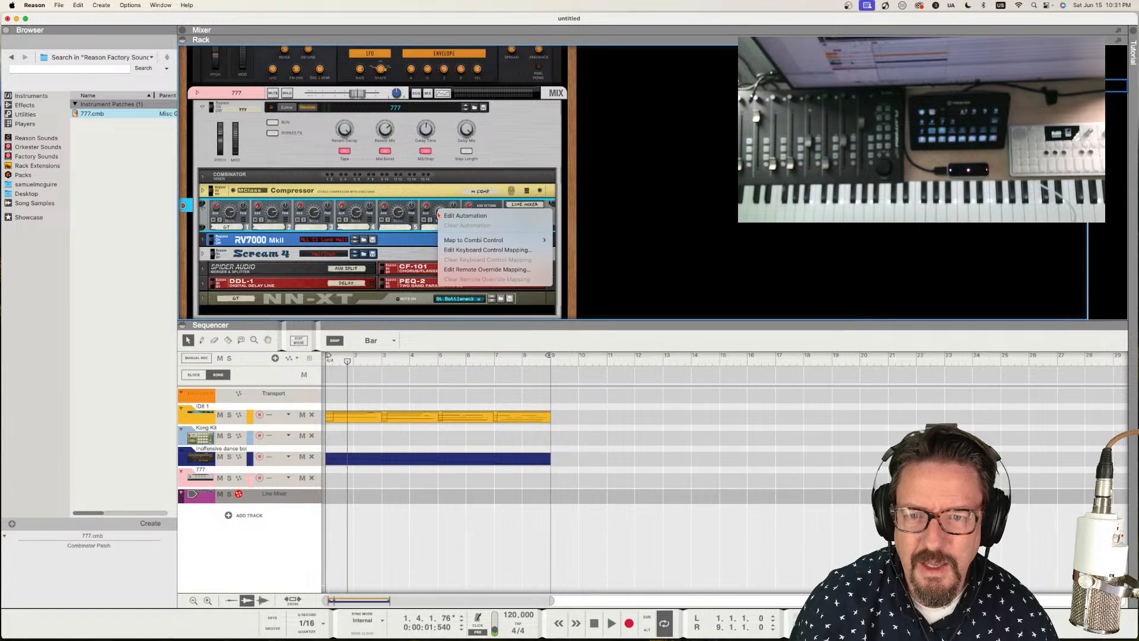
pyautogui.click(520, 207)
pyautogui.rightClick(516, 213)
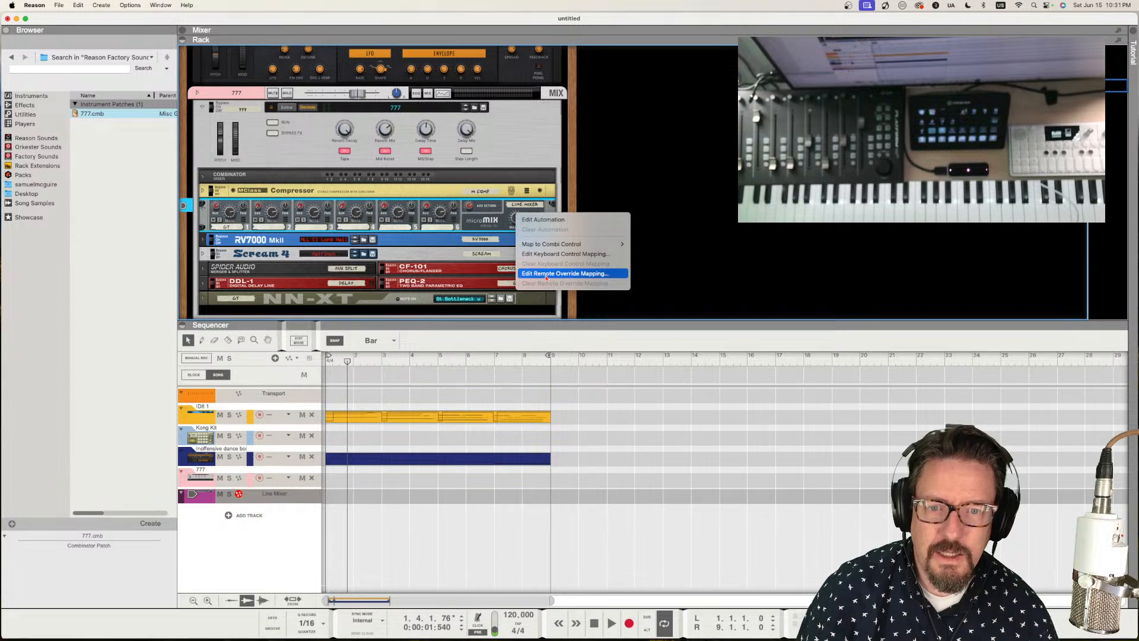
pyautogui.click(433, 242)
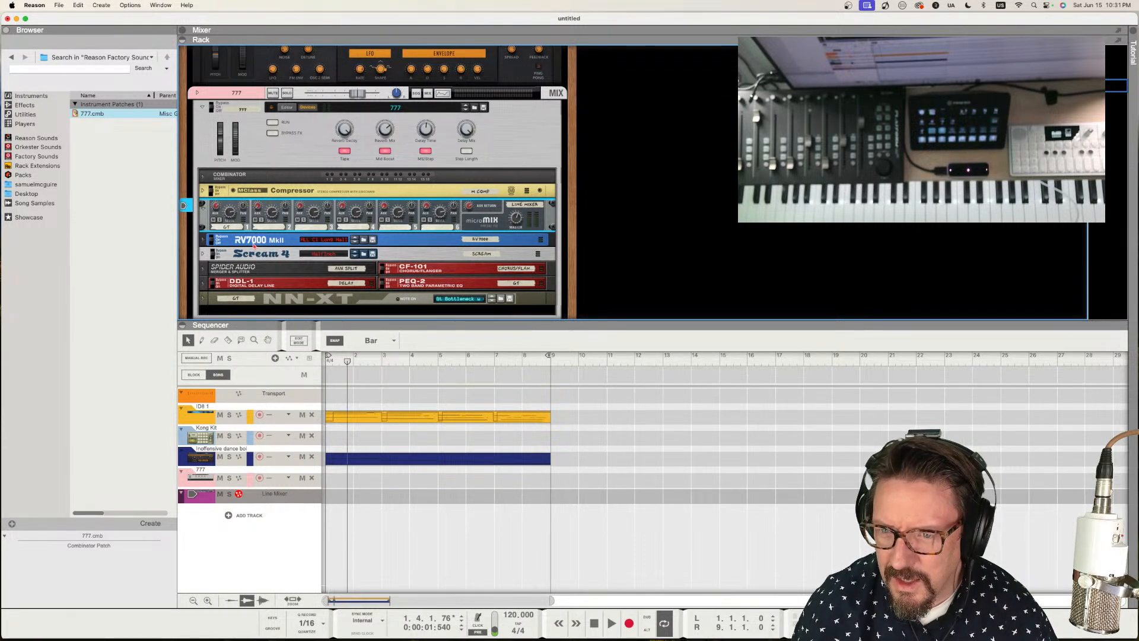
# - Select the NN-XT sampler inside the 777 Combinator and unfold its panel
pyautogui.click(231, 300)
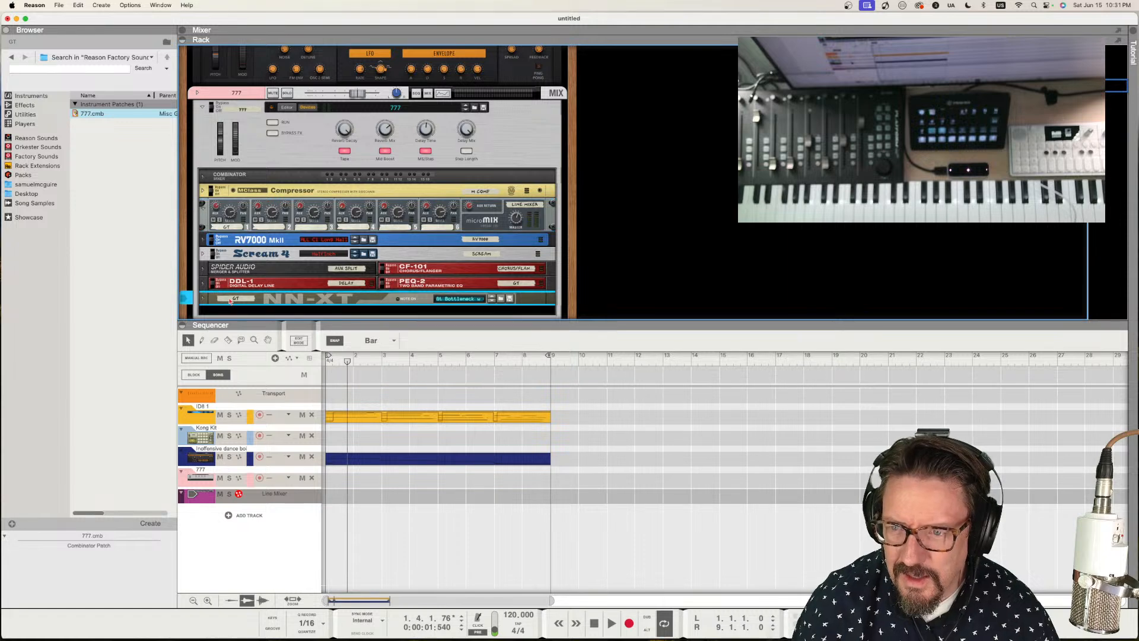
pyautogui.click(204, 299)
pyautogui.scroll(-2, 515, 268)
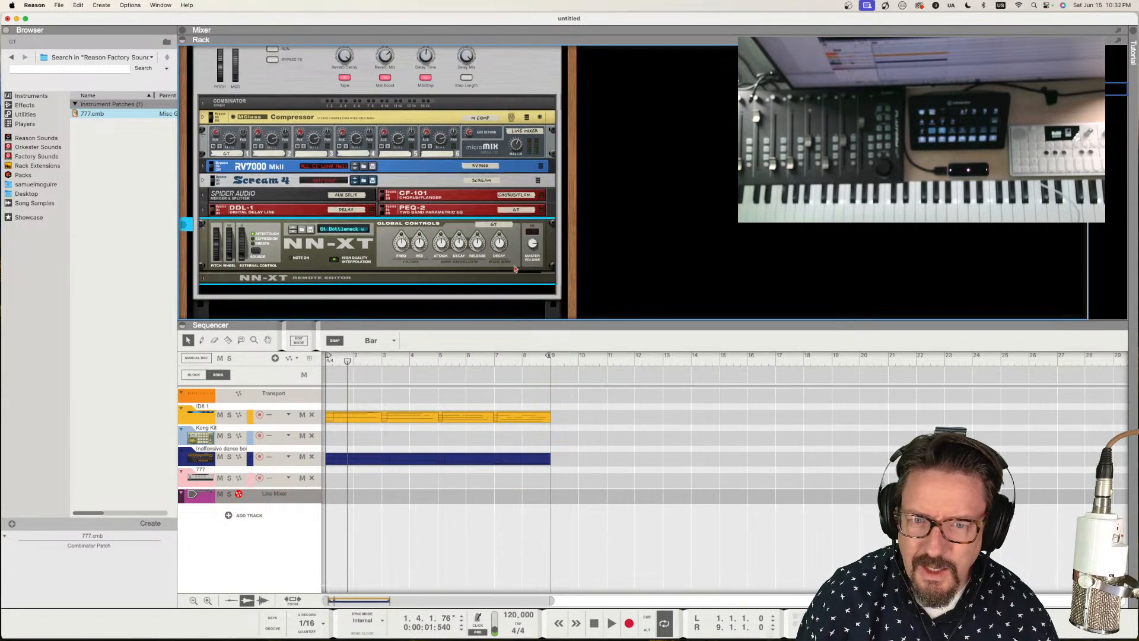
pyautogui.rightClick(537, 249)
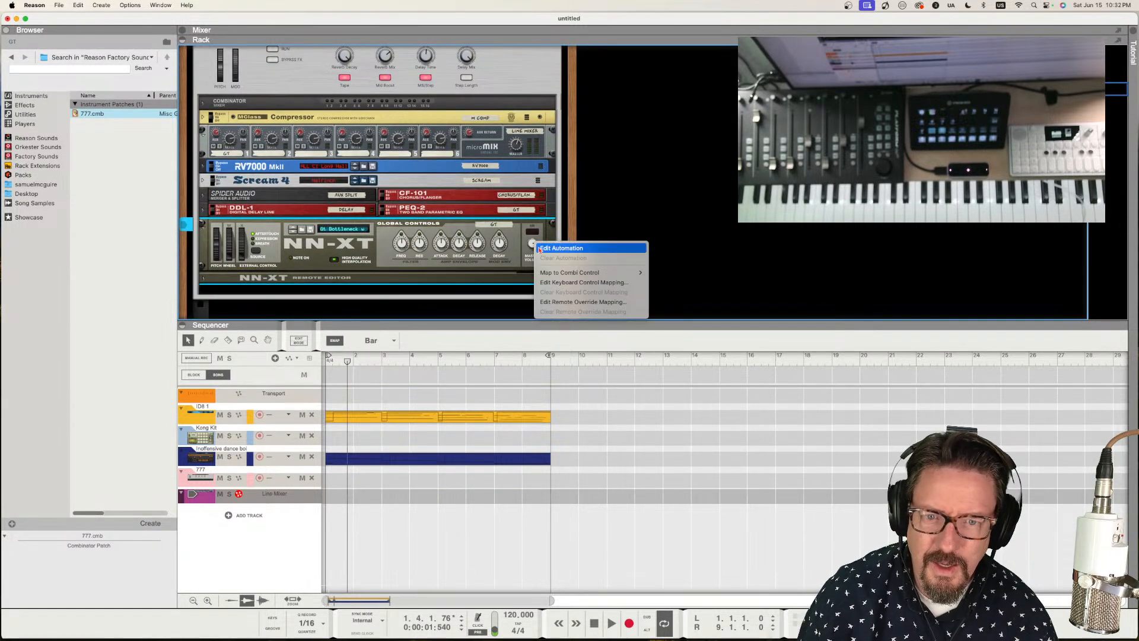
pyautogui.moveTo(549, 275)
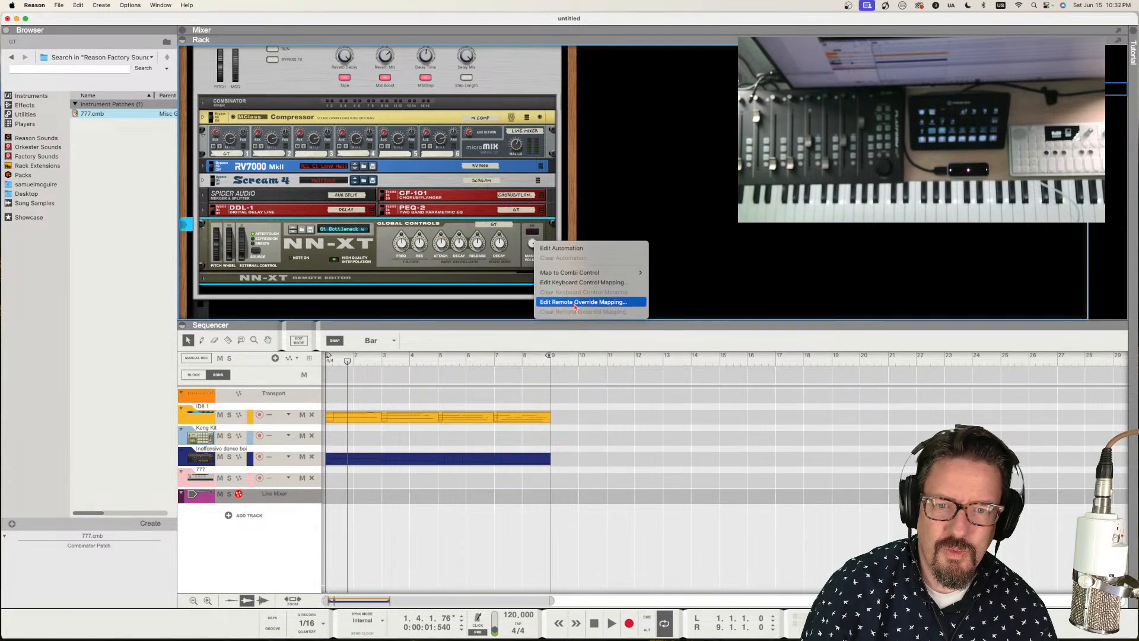
pyautogui.click(588, 285)
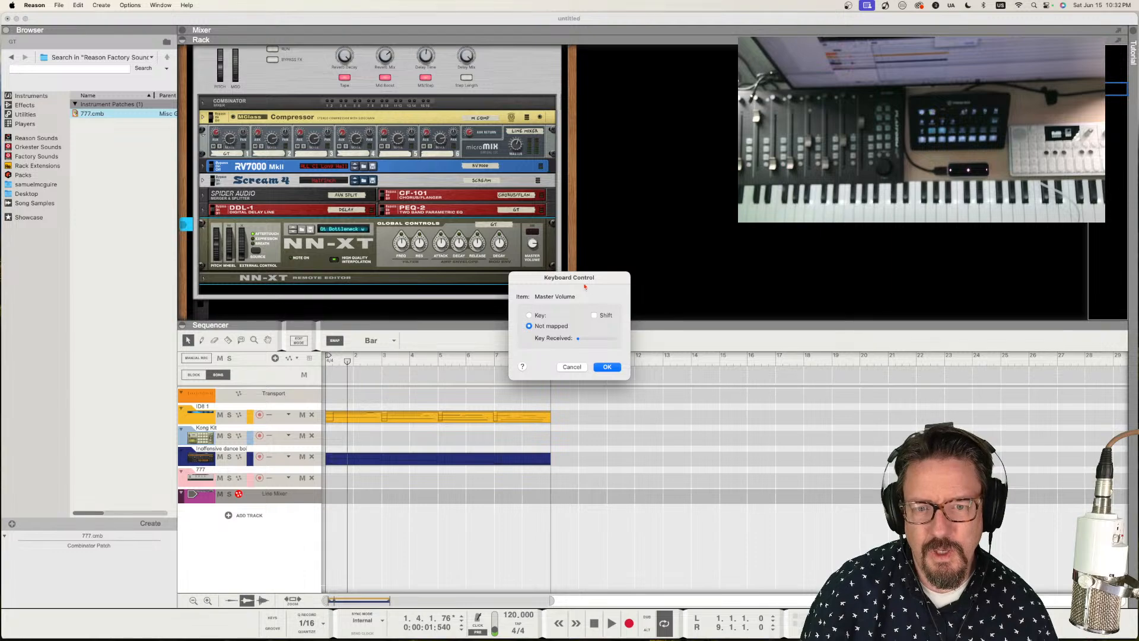
pyautogui.click(571, 368)
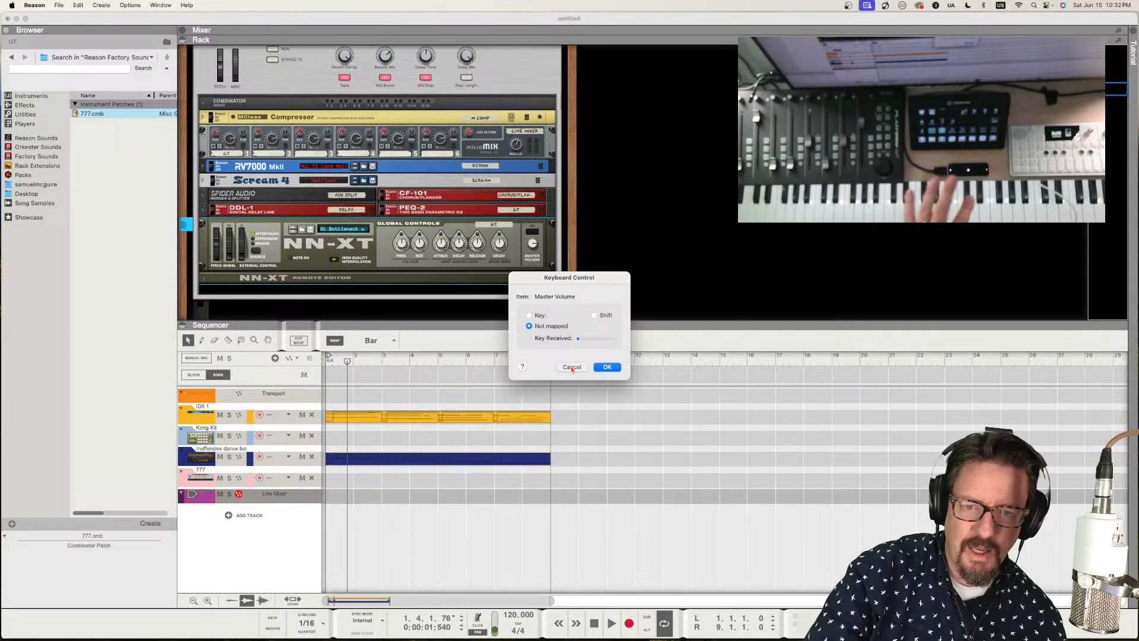
# - Map the NN-XT's Master Volume to the GECO control surface's Ch1-CC 16 with a remote override learned from the hand gesture
pyautogui.rightClick(536, 248)
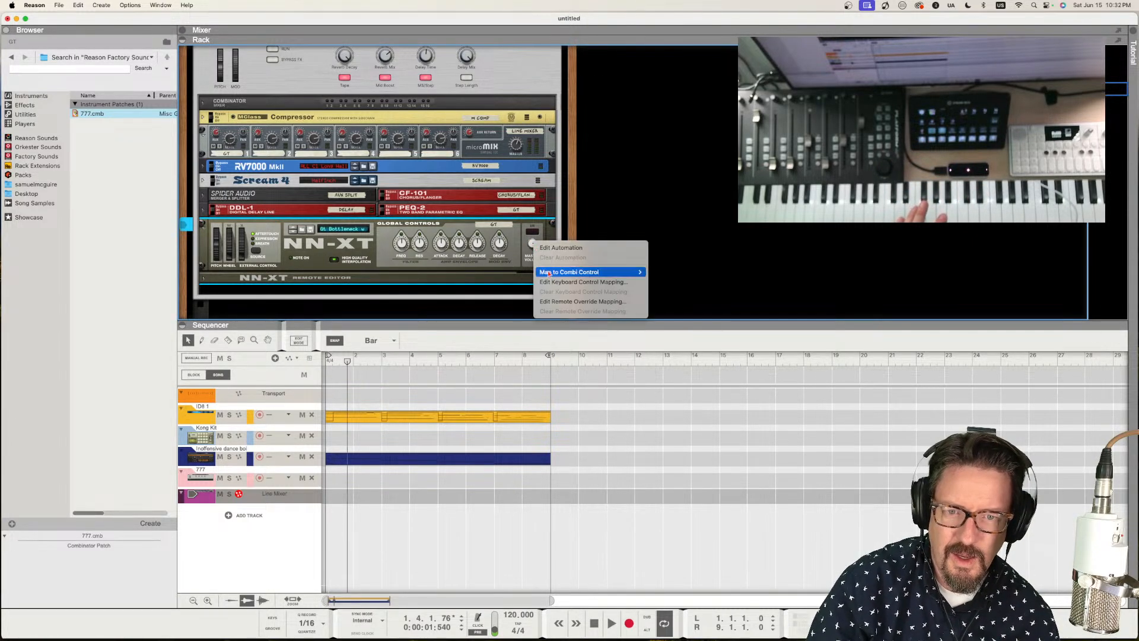
pyautogui.click(567, 304)
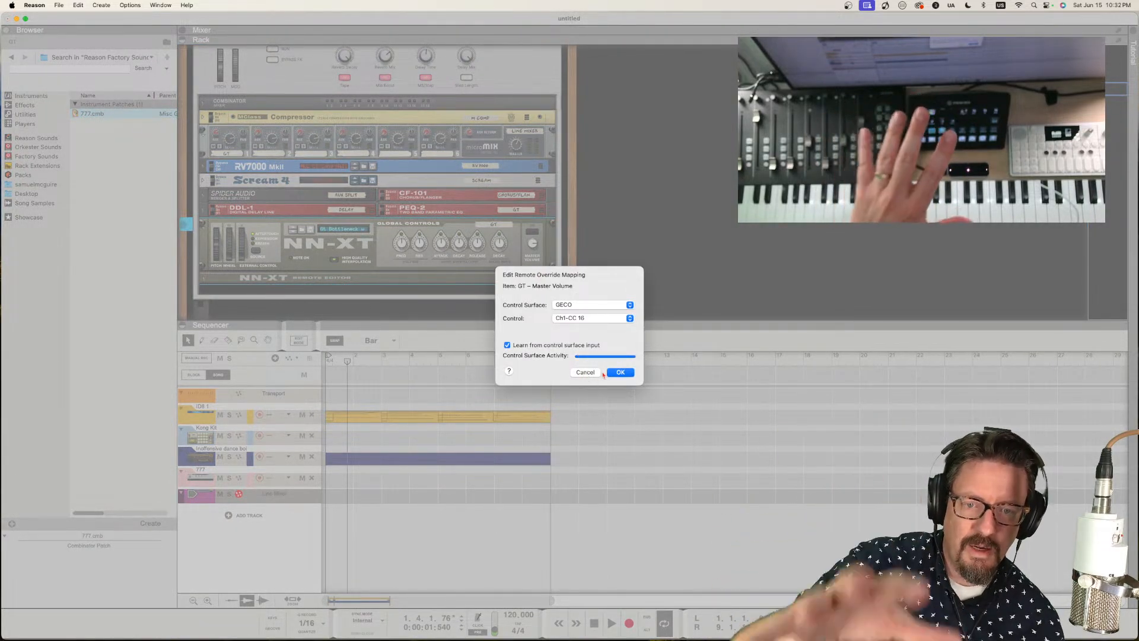
pyautogui.click(616, 372)
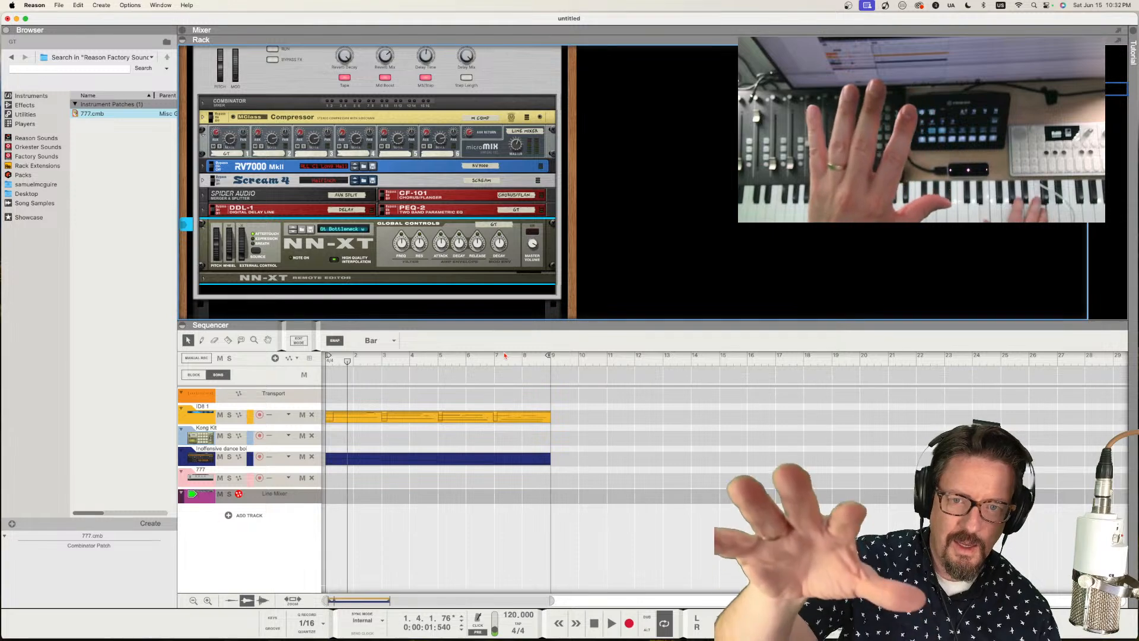
# - Clear the remote override mapping of the NN-XT's Master Volume, and create an automation lane for that control on its own GT track
pyautogui.scroll(1, 200, 96)
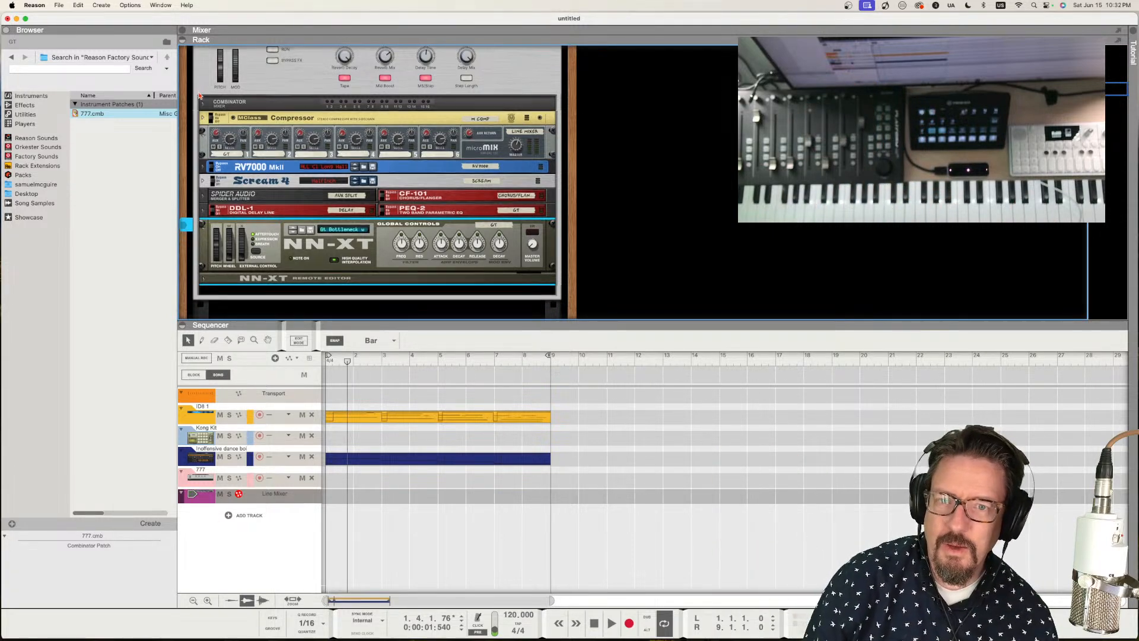
pyautogui.scroll(10, 200, 96)
pyautogui.scroll(-6, 226, 225)
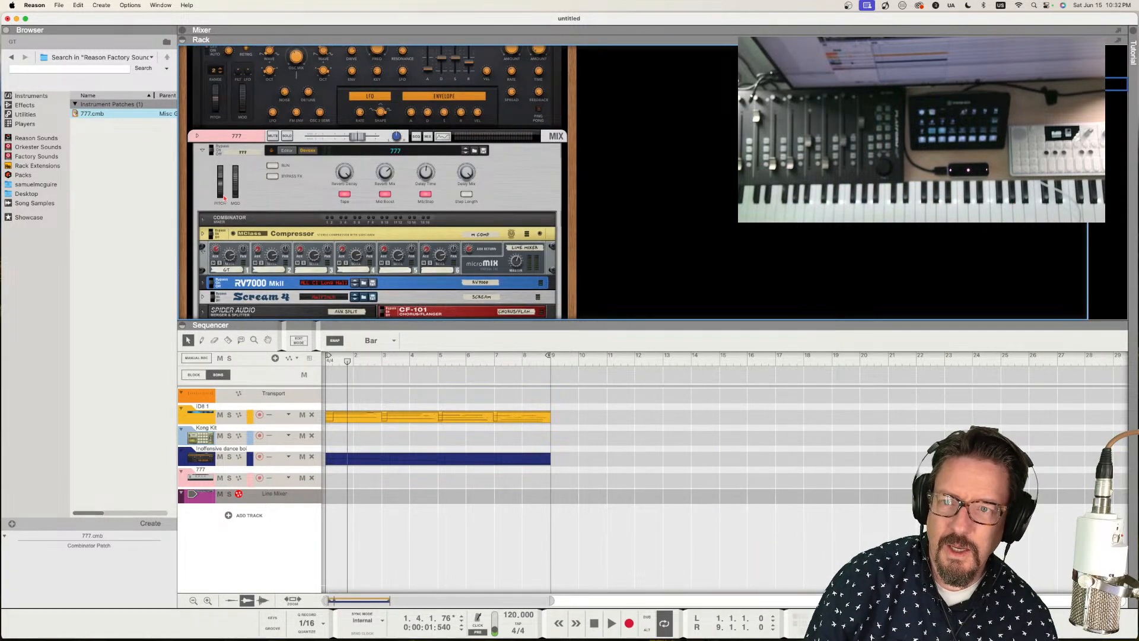
pyautogui.scroll(-5, 224, 198)
pyautogui.rightClick(534, 170)
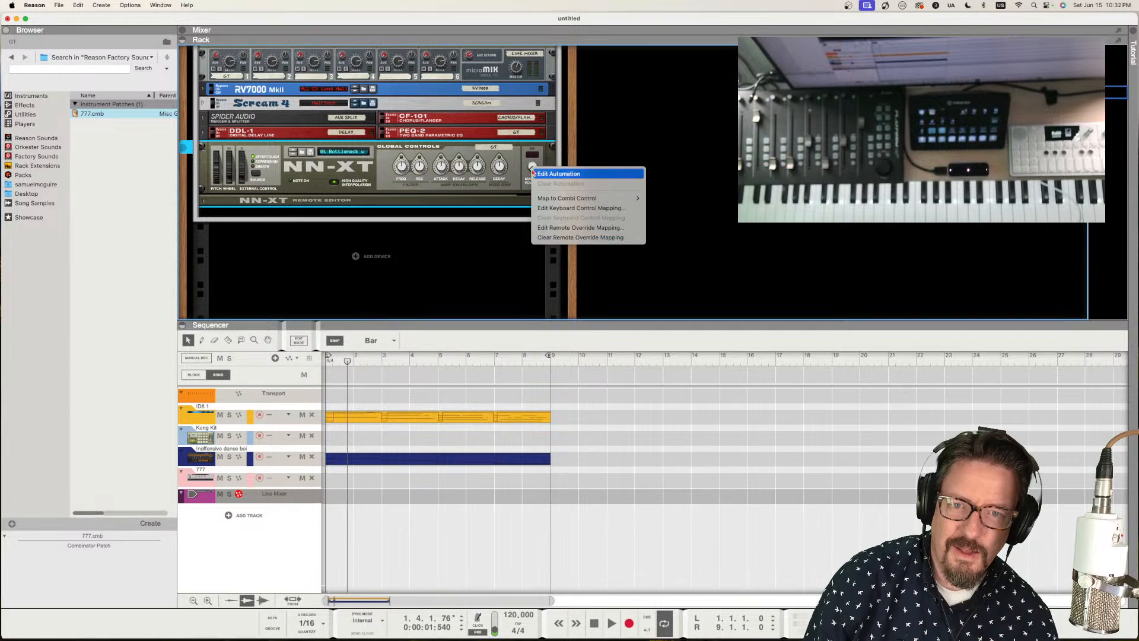
pyautogui.click(564, 238)
pyautogui.keyDown('alt'); pyautogui.click(533, 169); pyautogui.keyUp('alt')
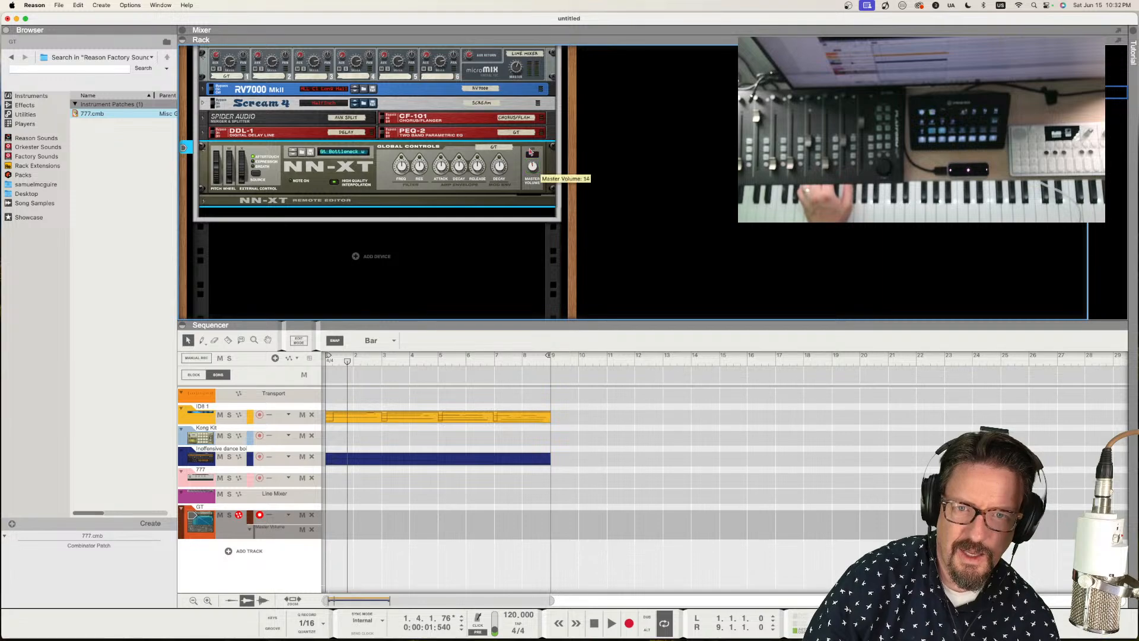
# - Edit the remote override mapping of the Line Mixer's Master Level, using a GECO hand gesture as the learned input
pyautogui.scroll(5, 526, 136)
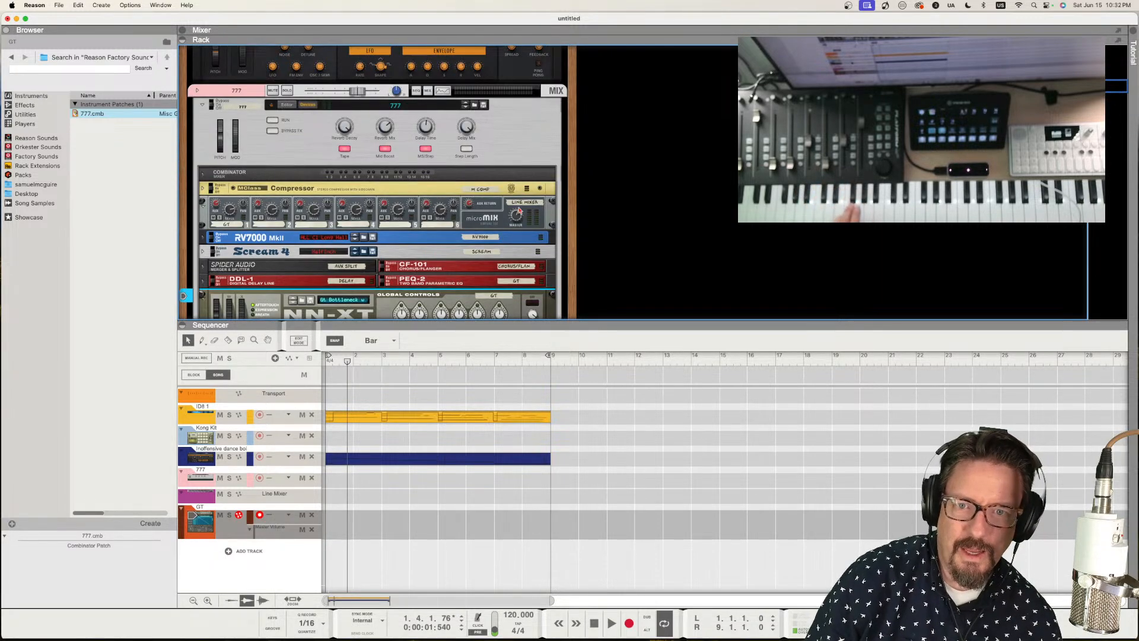
pyautogui.rightClick(517, 218)
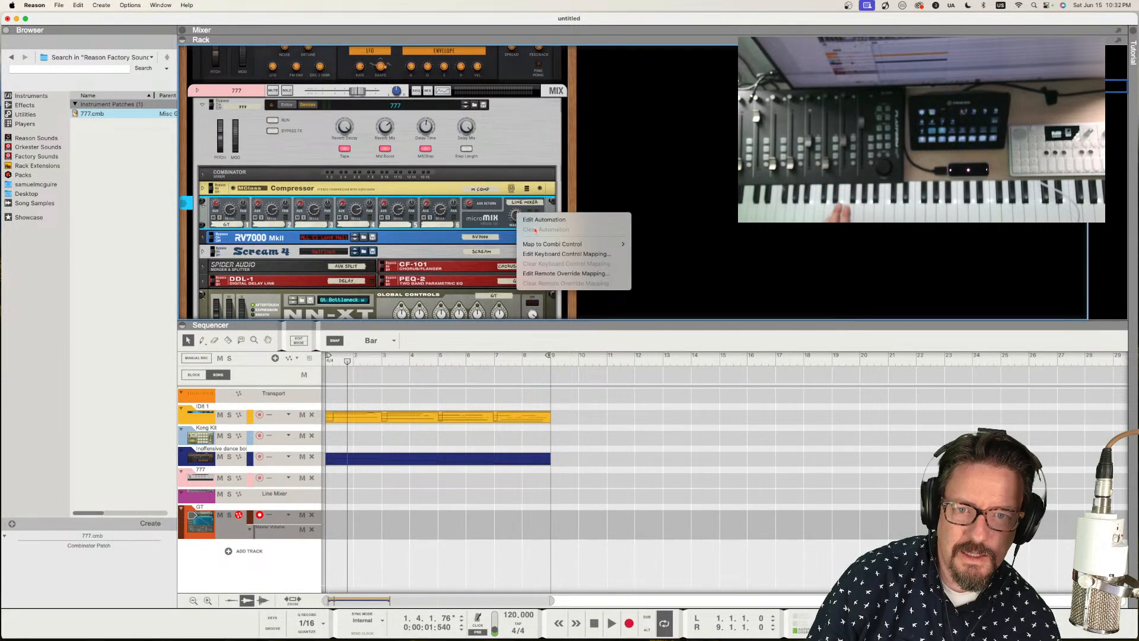
pyautogui.click(542, 274)
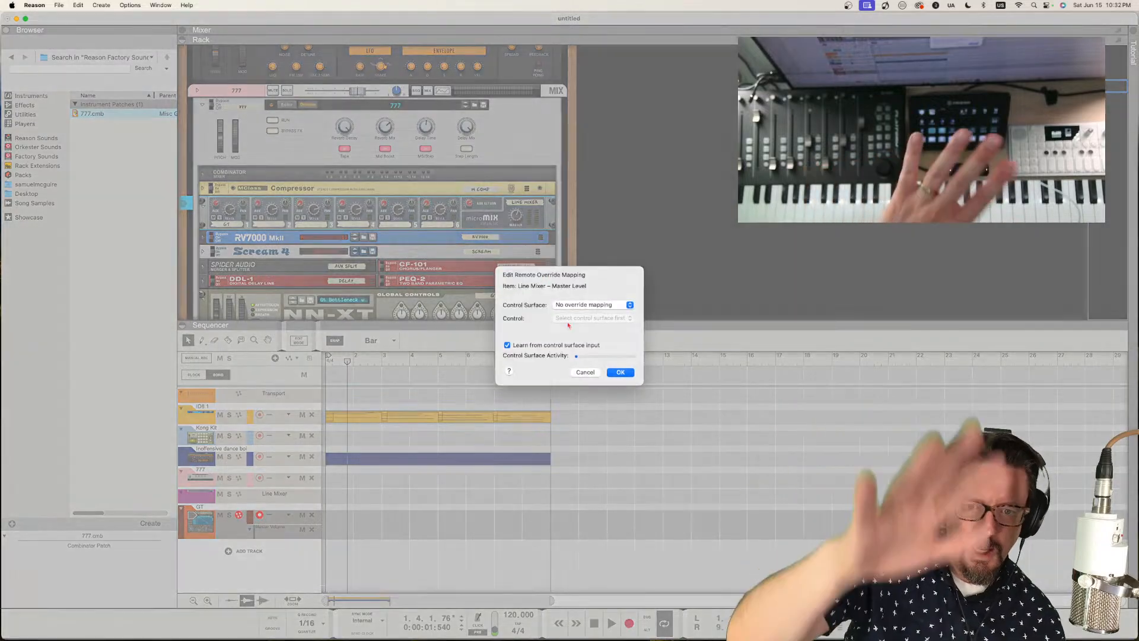
pyautogui.click(620, 372)
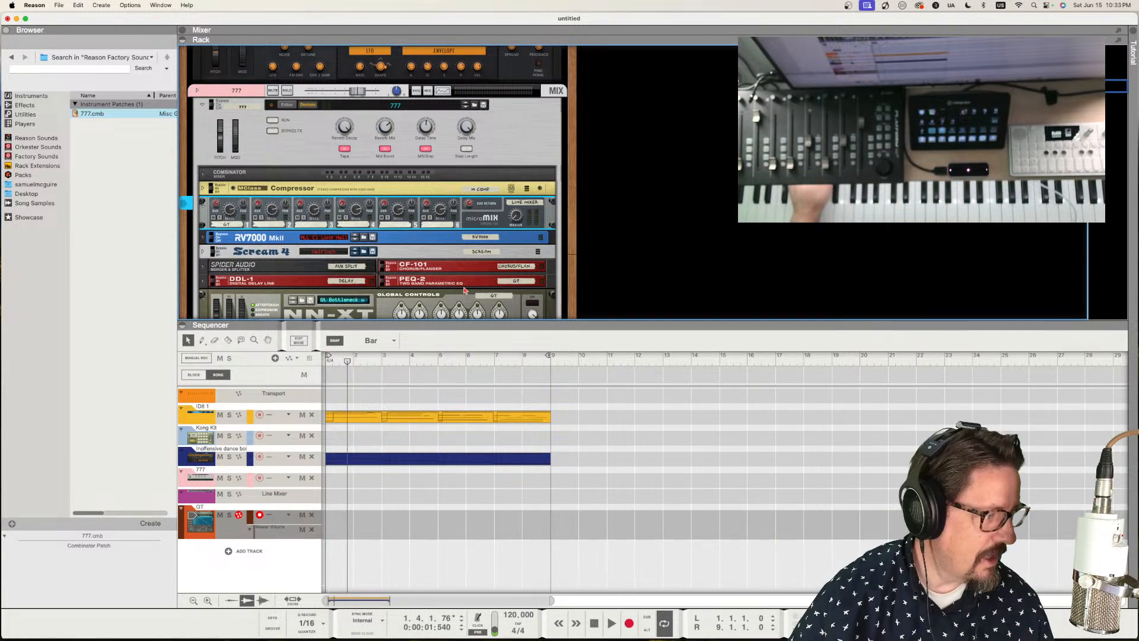
# - Switch to GECO to check its response to the open hand, and return to Reason
pyautogui.press('super+Tab')
pyautogui.press('super+Tab')
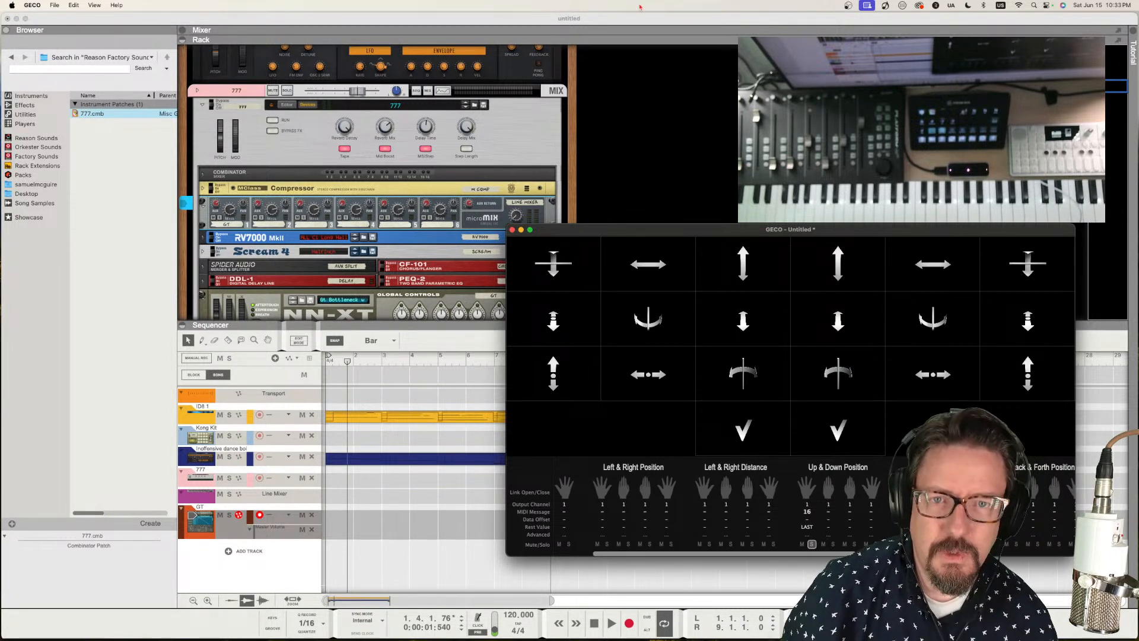
pyautogui.click(633, 34)
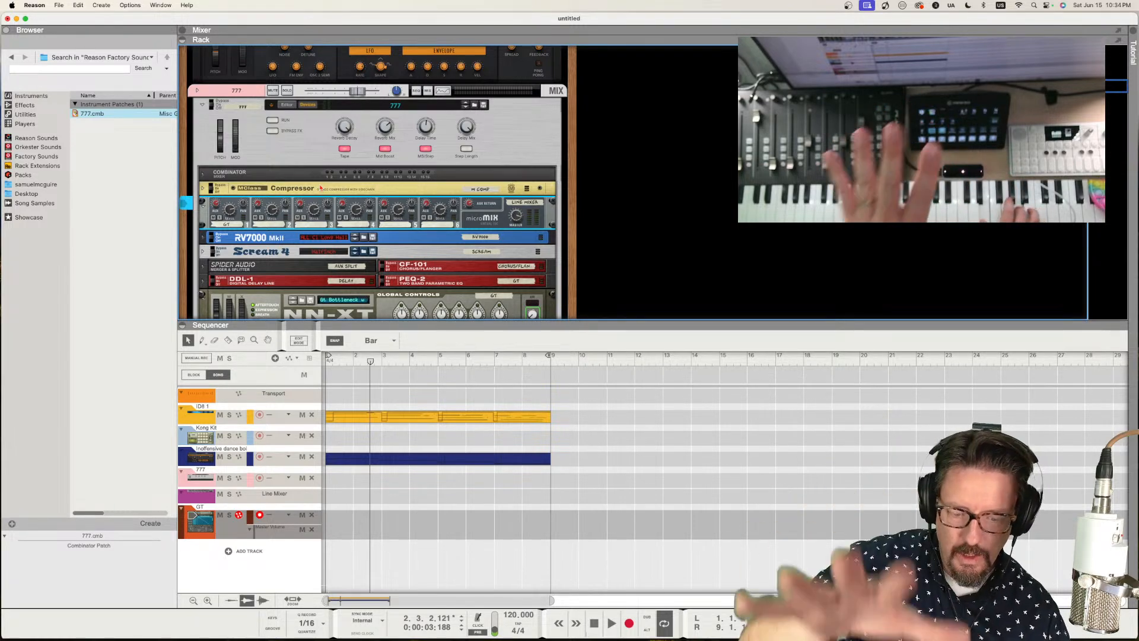
pyautogui.press('super+Tab')
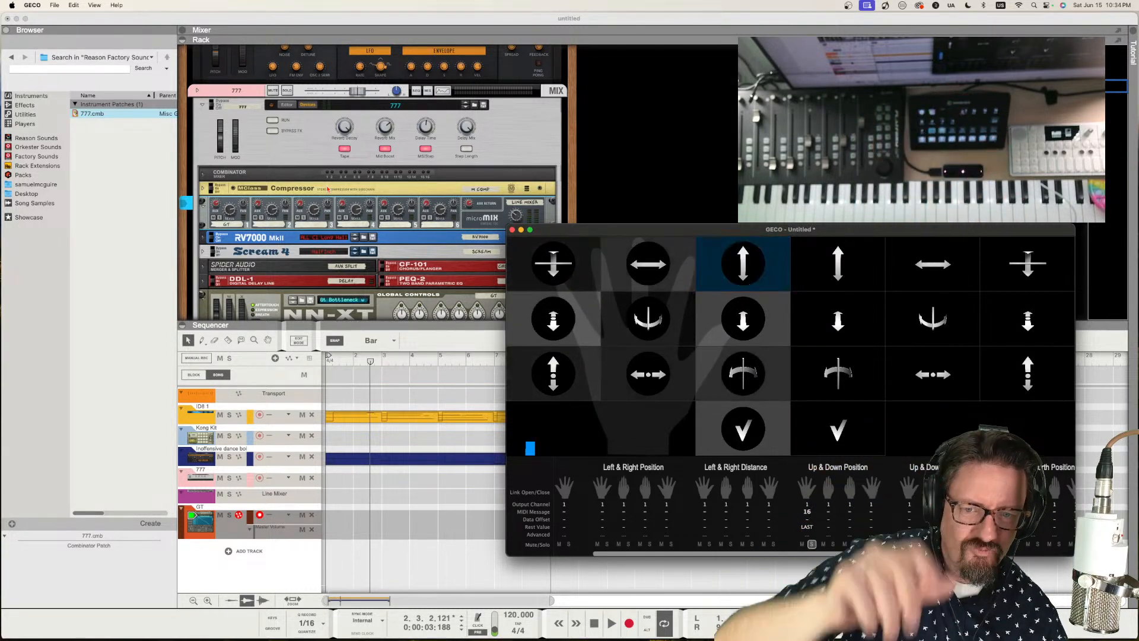
pyautogui.click(466, 19)
# - Select the GT track, and hide the devices inside the 777 Combinator
pyautogui.click(193, 522)
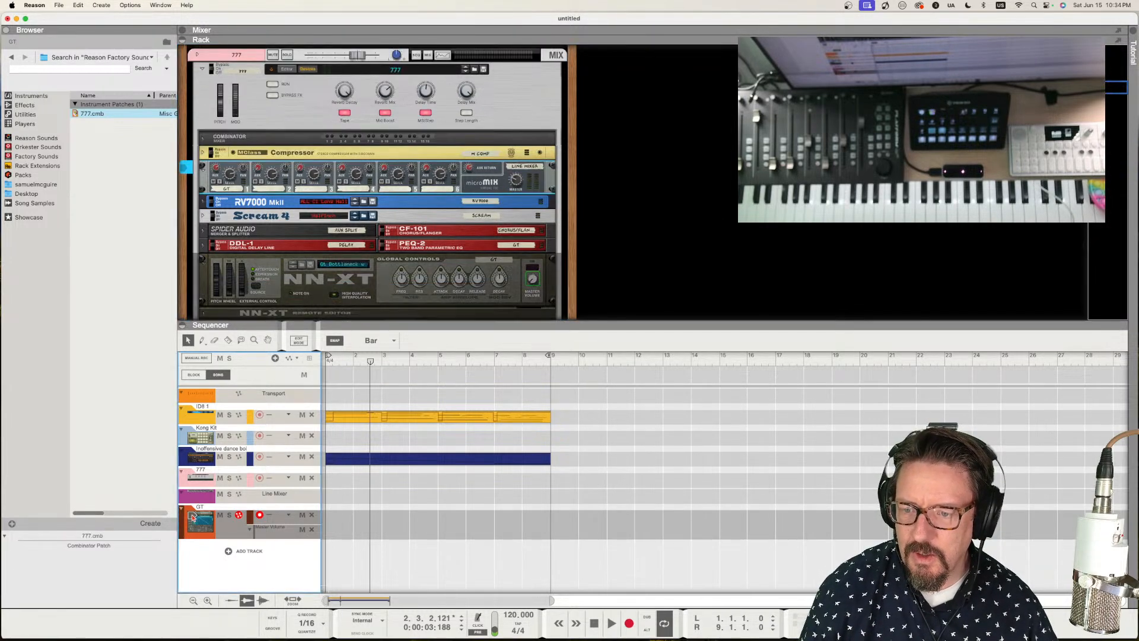
pyautogui.click(201, 87)
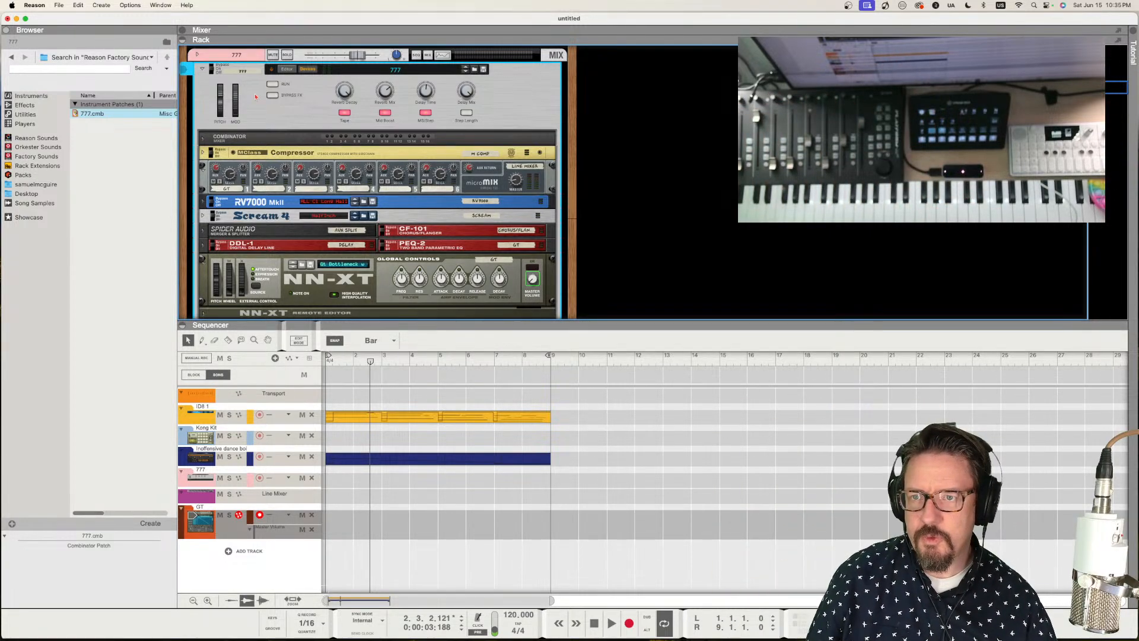
pyautogui.click(304, 70)
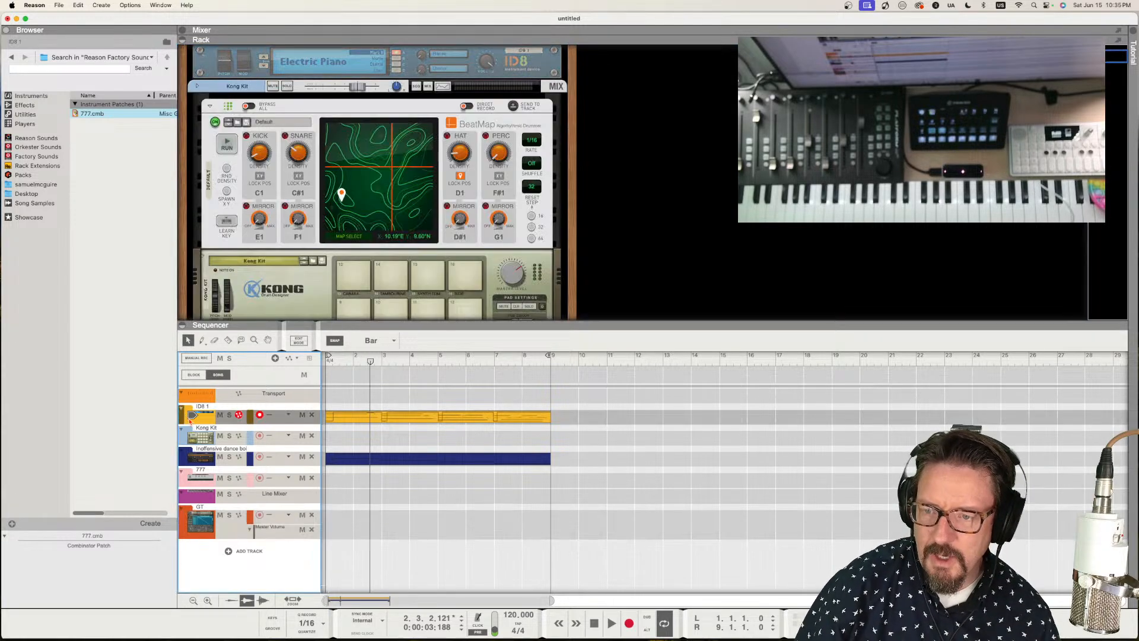
# - Select the Kong Kit, Monotone bass and 777 tracks in turn to check each instrument from the keyboard
pyautogui.click(187, 438)
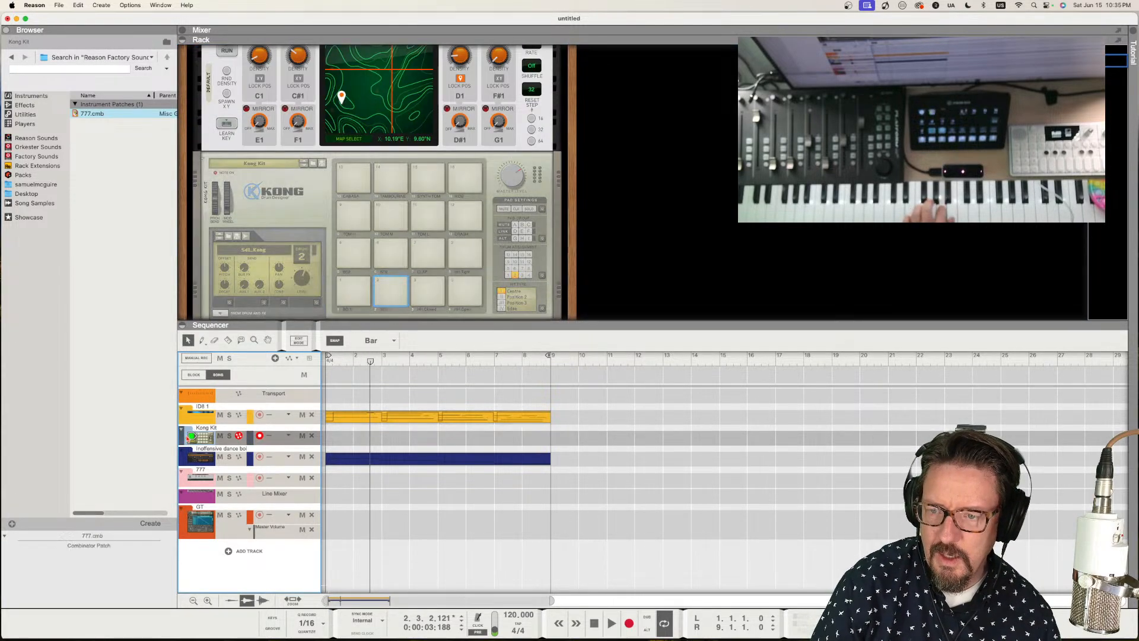
pyautogui.click(186, 457)
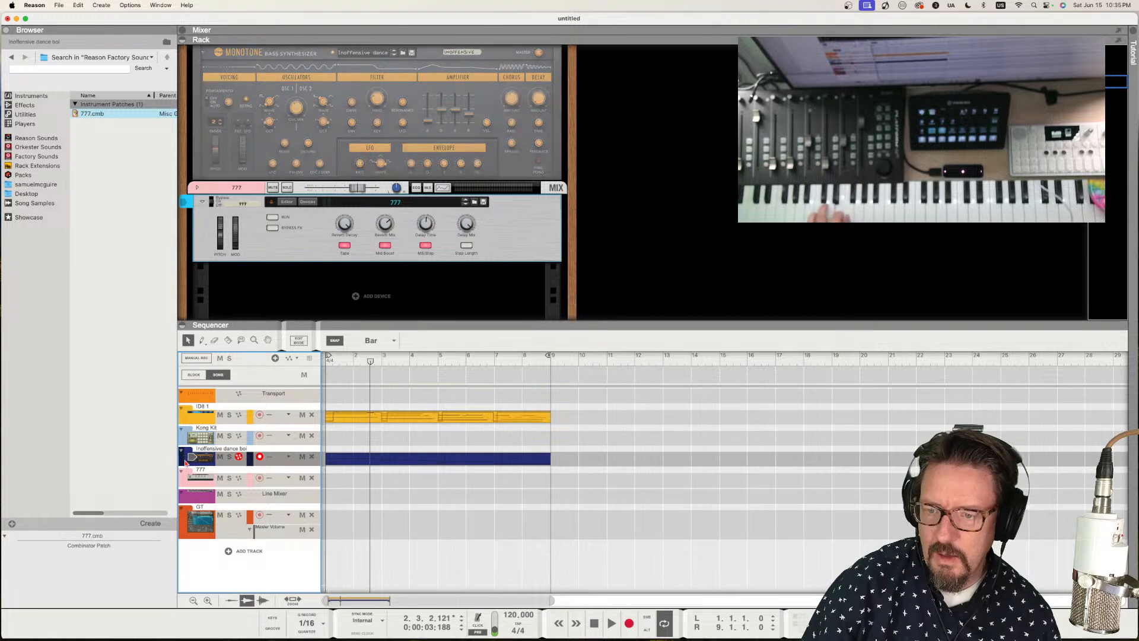
pyautogui.click(198, 482)
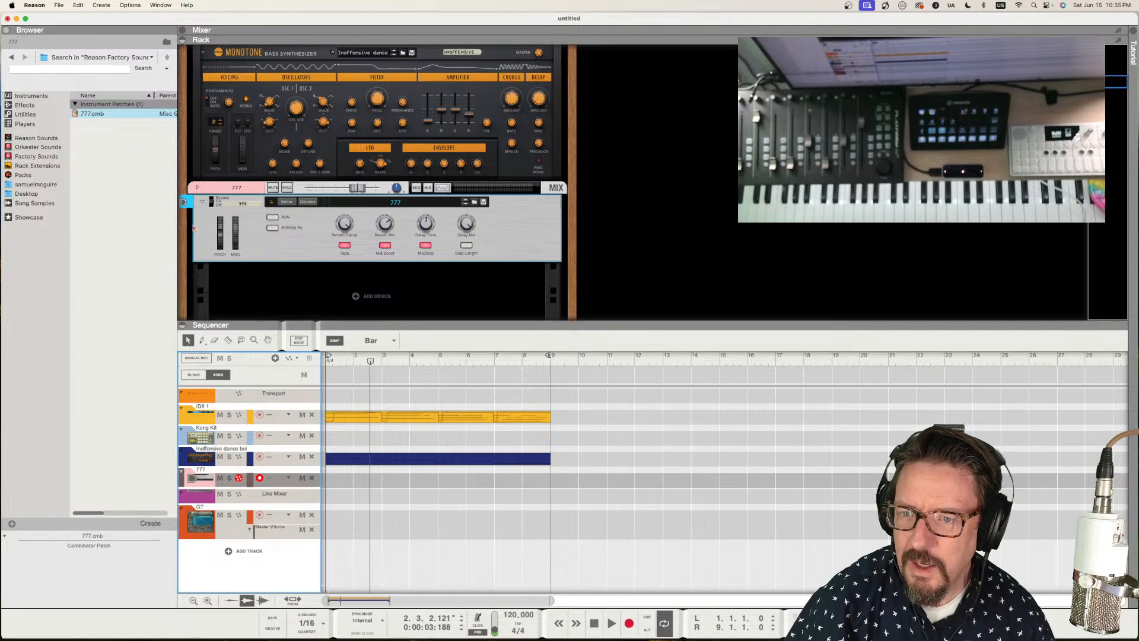
# - Clear the NN-XT's Master Volume automation inside the 777 Combinator, and hide the Combinator's devices
pyautogui.click(313, 203)
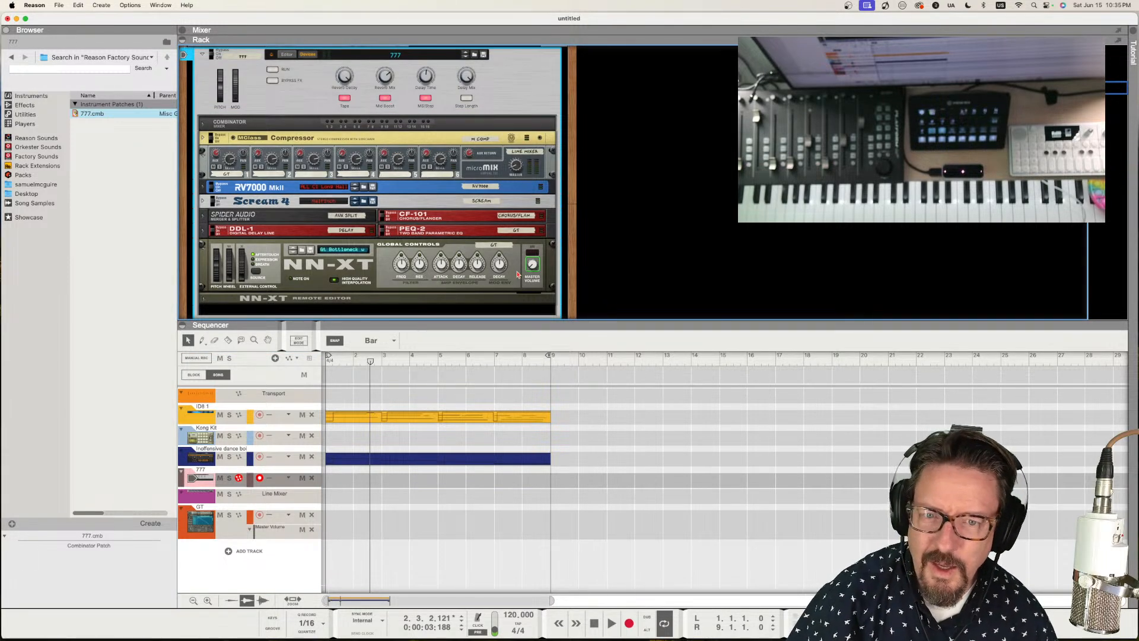
pyautogui.rightClick(531, 268)
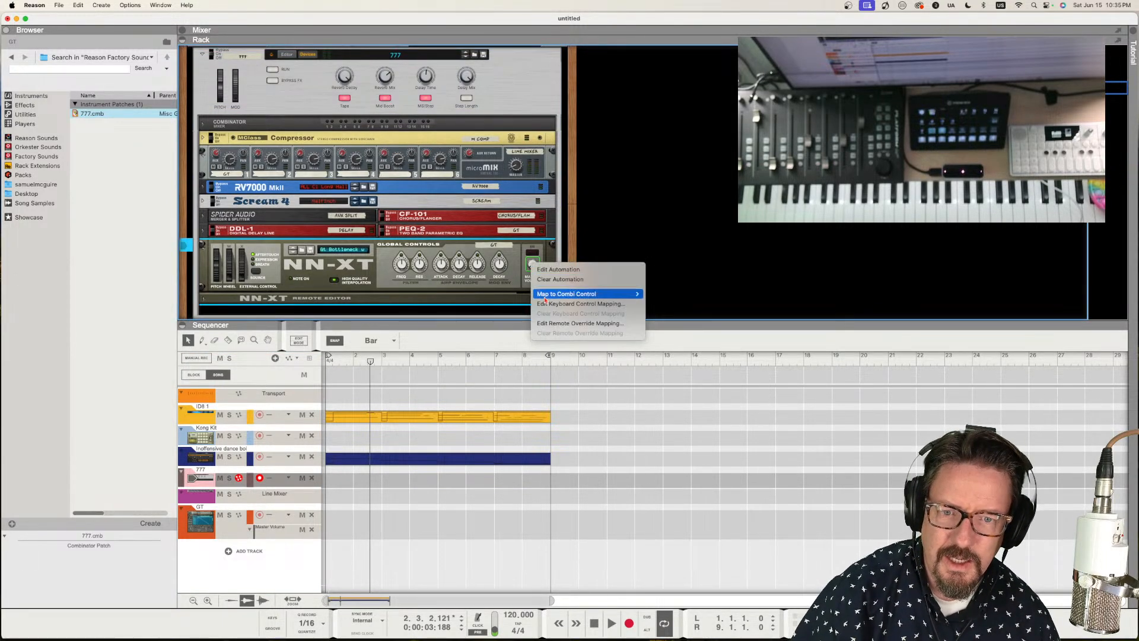
pyautogui.click(542, 270)
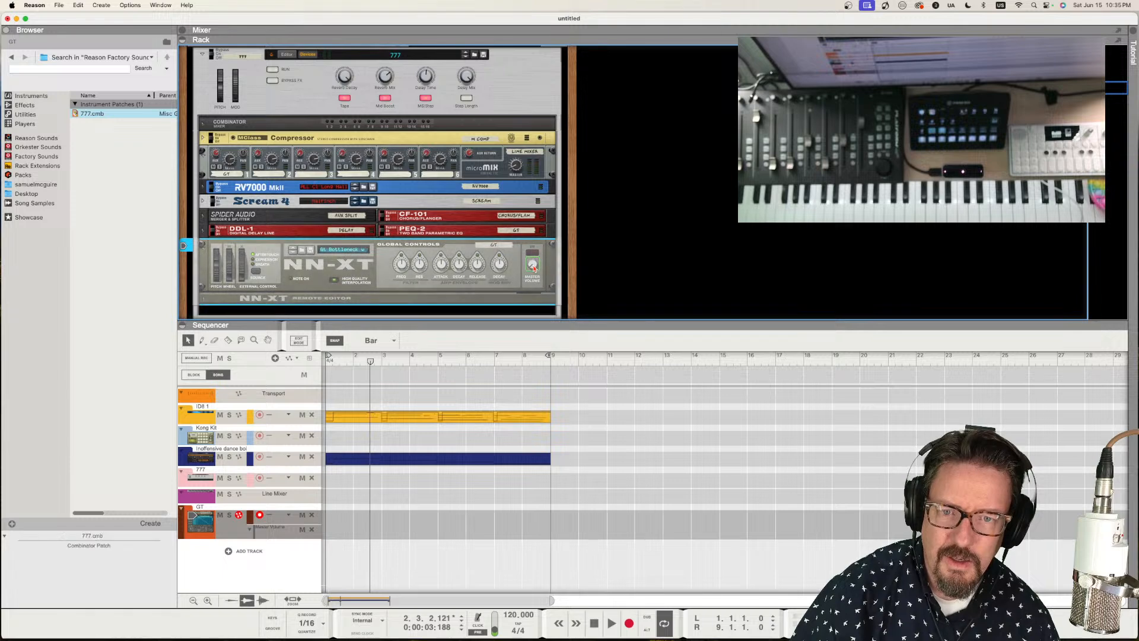
pyautogui.rightClick(529, 267)
pyautogui.click(541, 272)
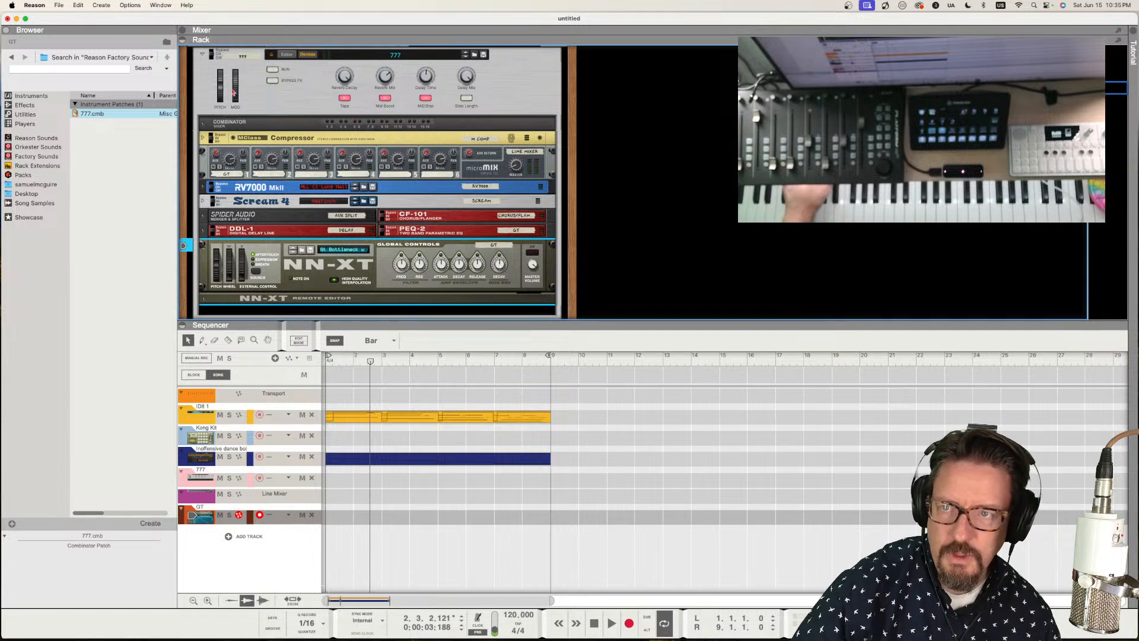
pyautogui.click(200, 68)
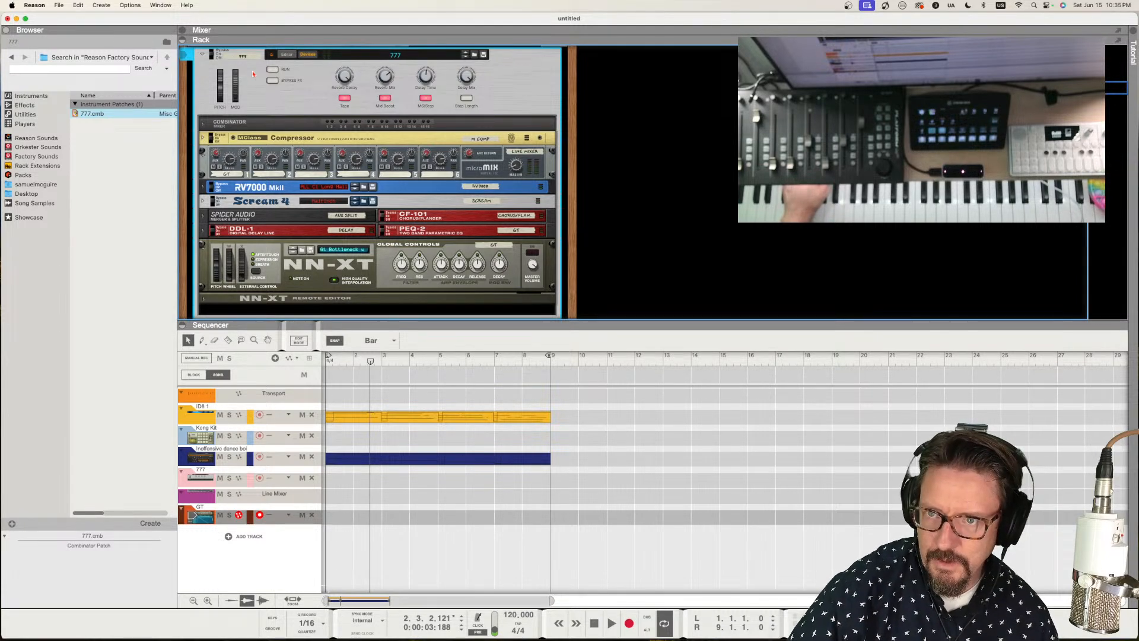
pyautogui.click(310, 56)
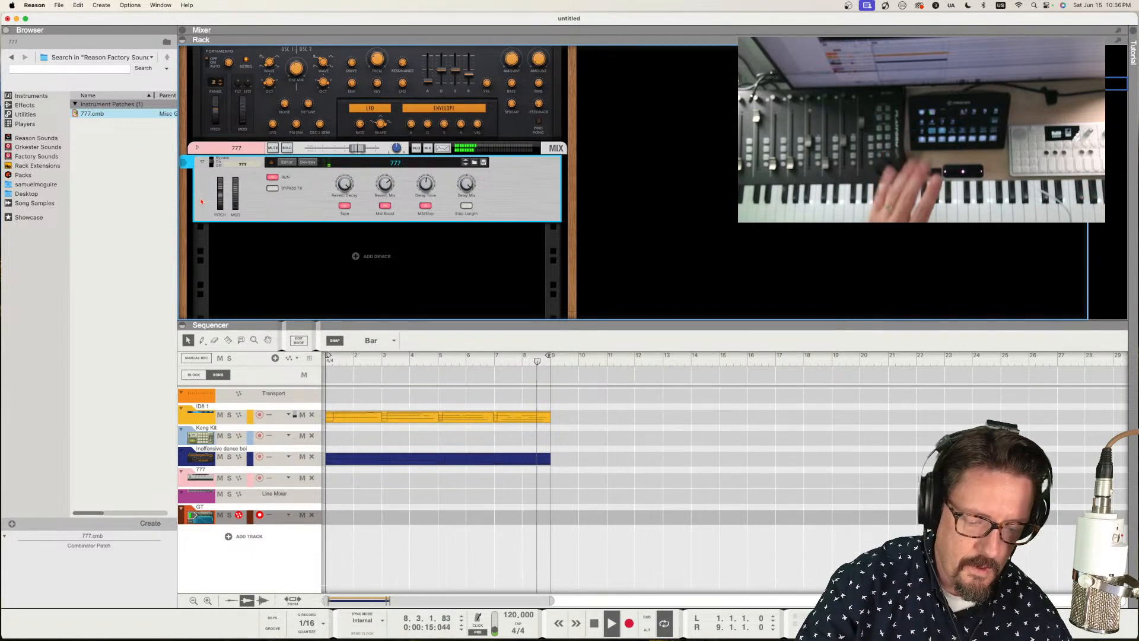
# - Try an eight-bar hand-gesture take on the GT track from the song start, and delete the recorded clip
pyautogui.press('space')
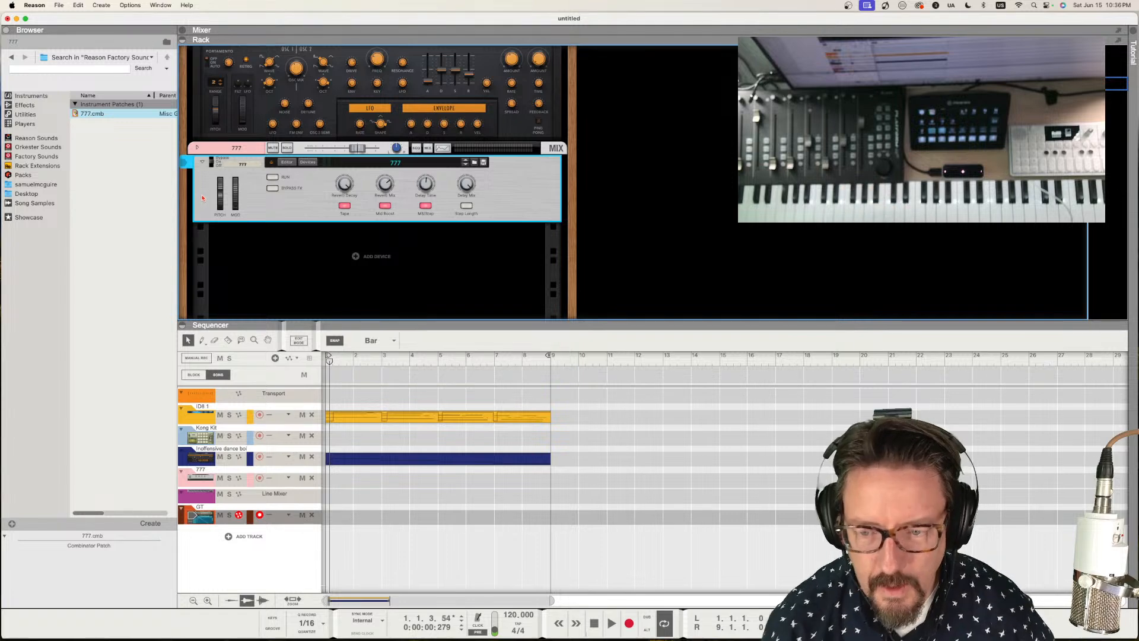
pyautogui.hotkey('shift', 'Return')
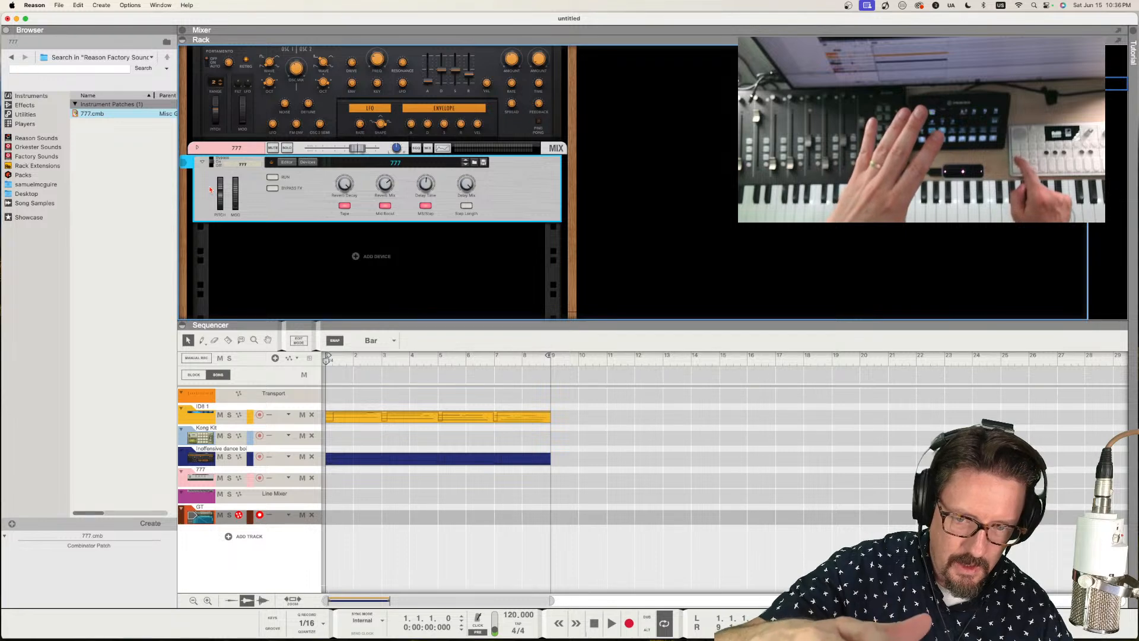
pyautogui.press('super+Return')
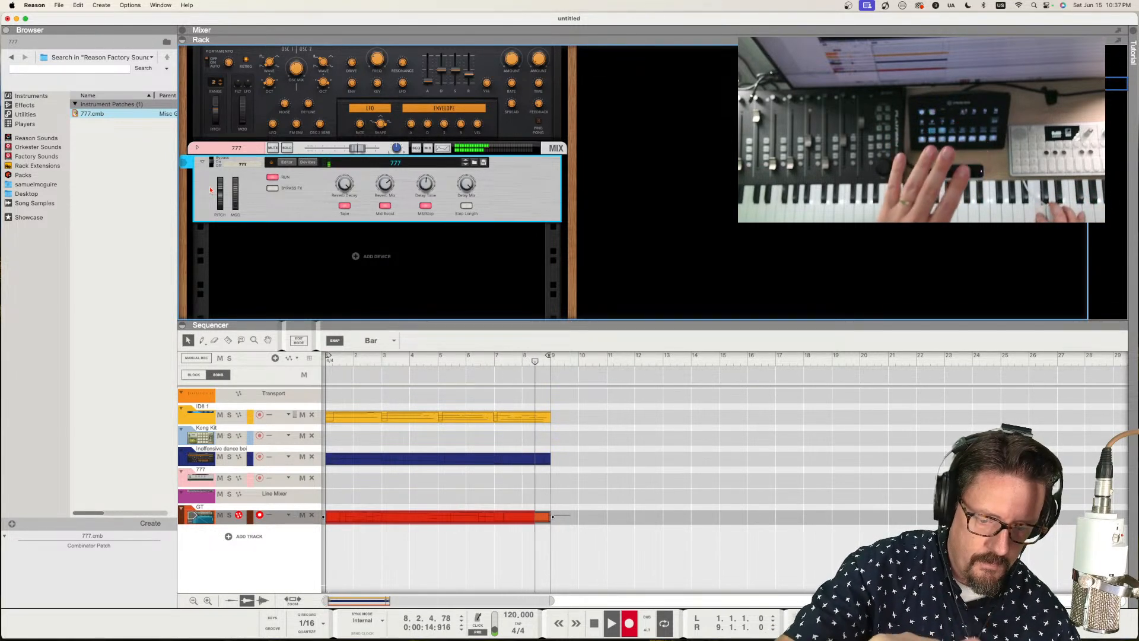
pyautogui.press('space')
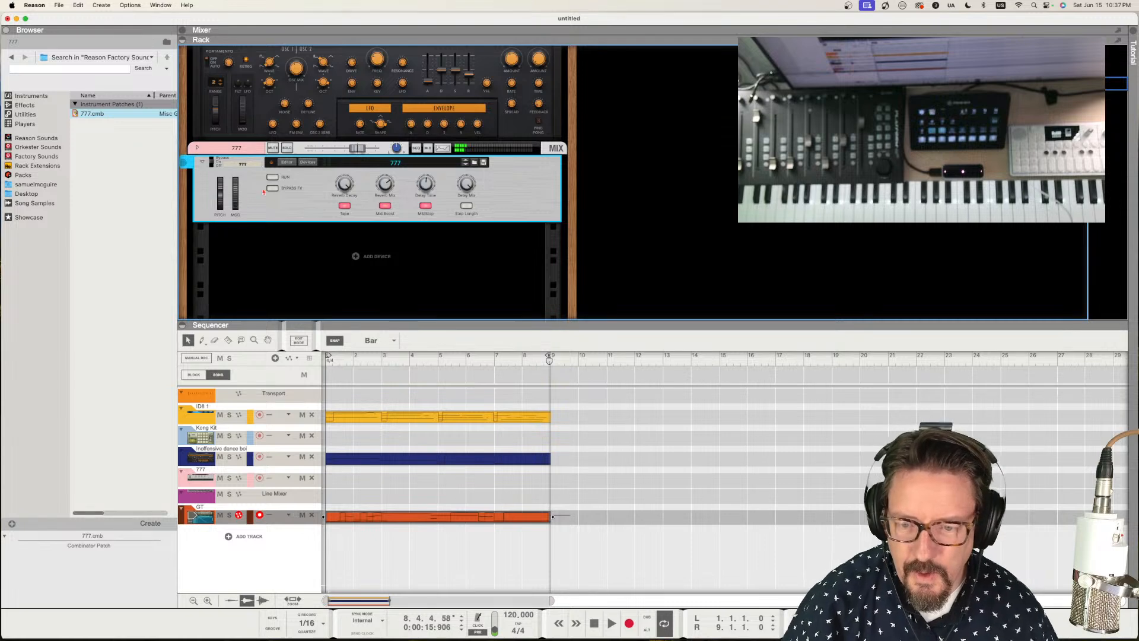
pyautogui.click(420, 522)
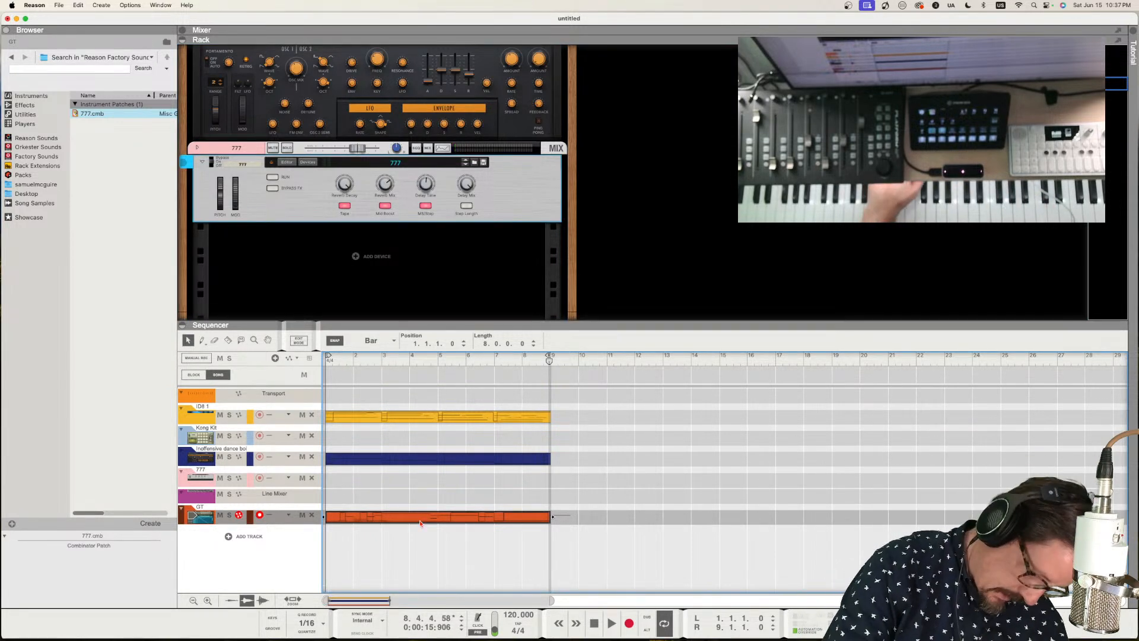
pyautogui.press('BackSpace')
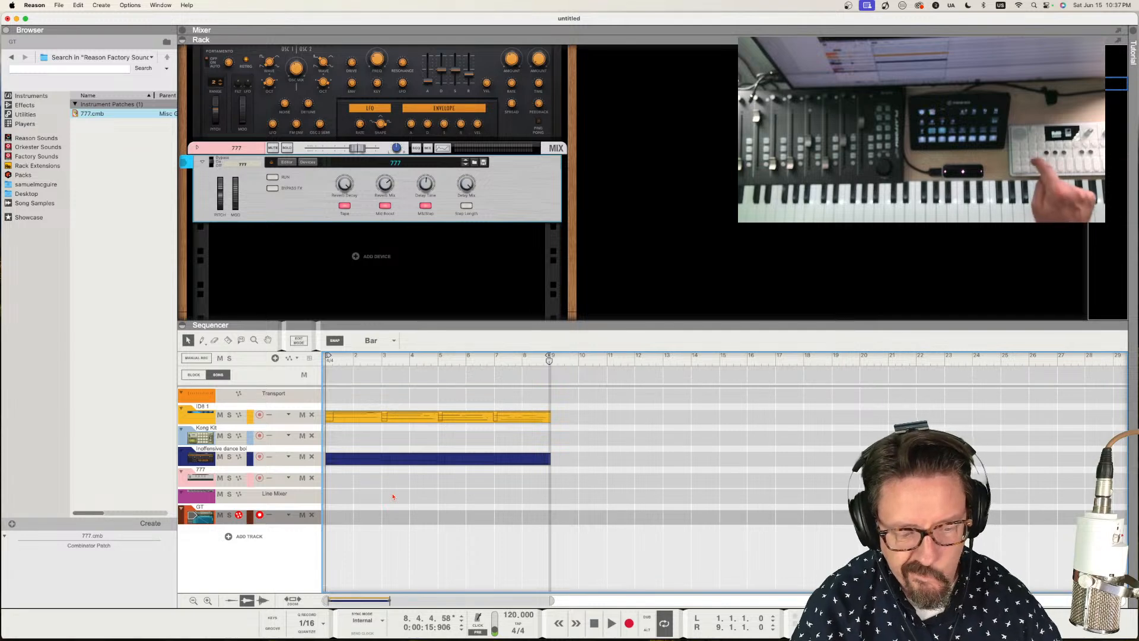
# - Record a new eight-bar hand-gesture take on the GT track from the song start, and briefly play back its opening
pyautogui.hotkey('shift', 'Return')
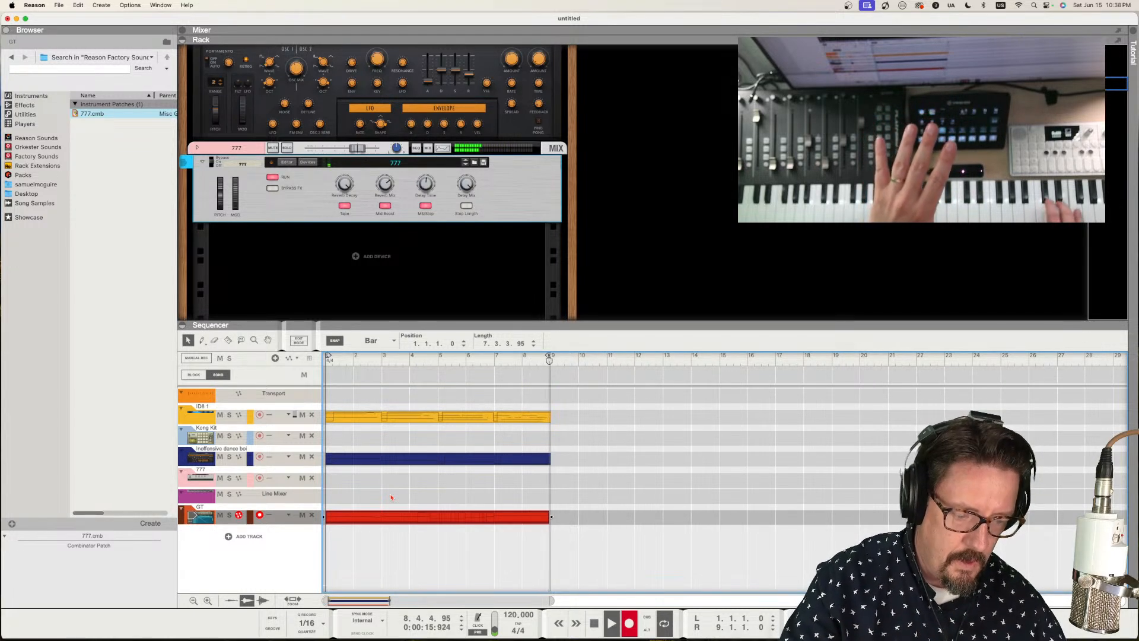
pyautogui.press('space')
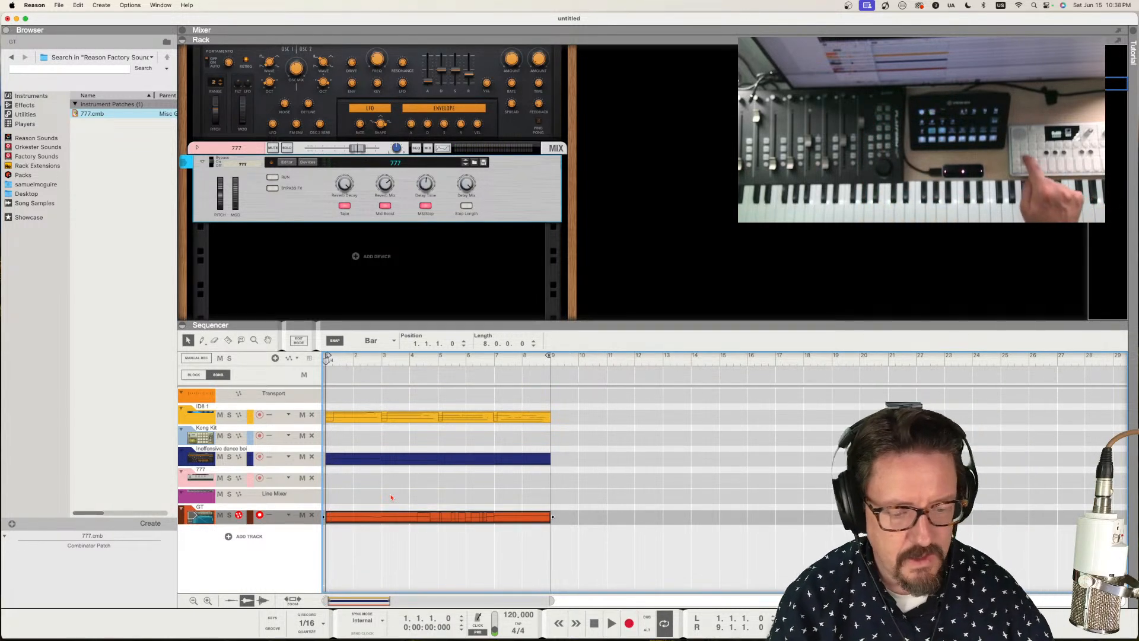
pyautogui.press('space')
pyautogui.press('space')
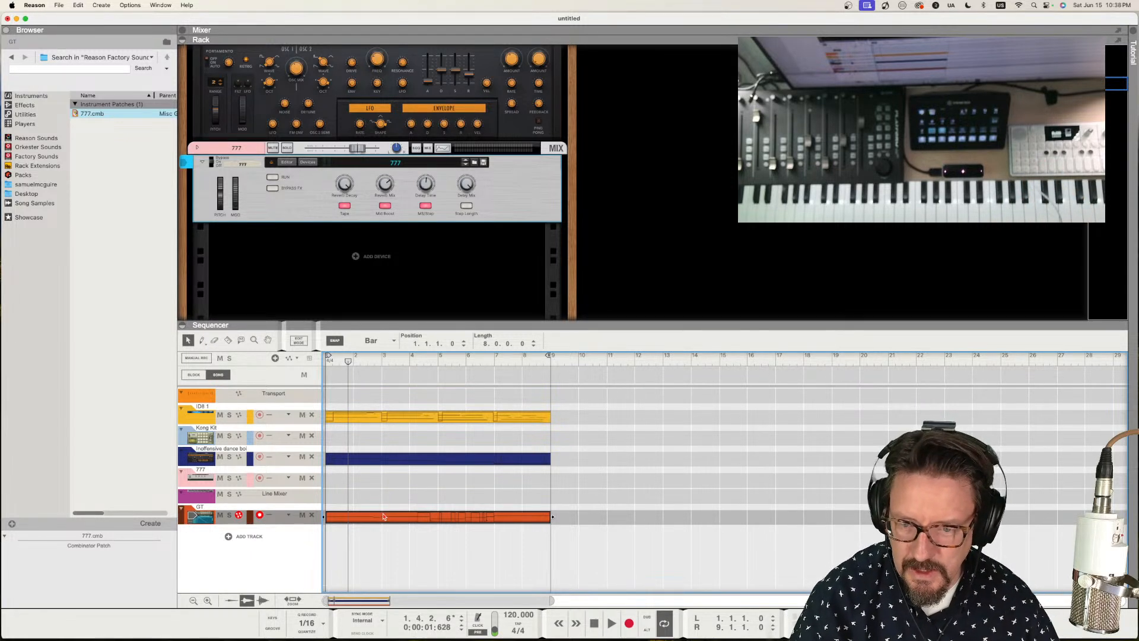
# - Open the GT clip's notes, select its first D4 note, and play the part from the song start
pyautogui.doubleClick(383, 516)
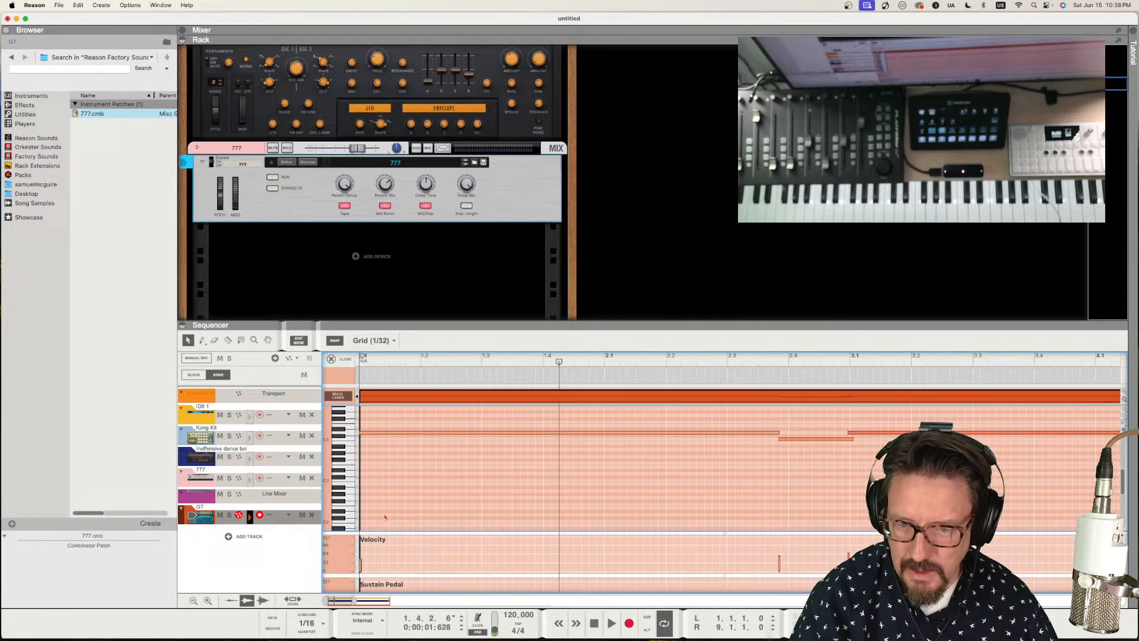
pyautogui.click(360, 434)
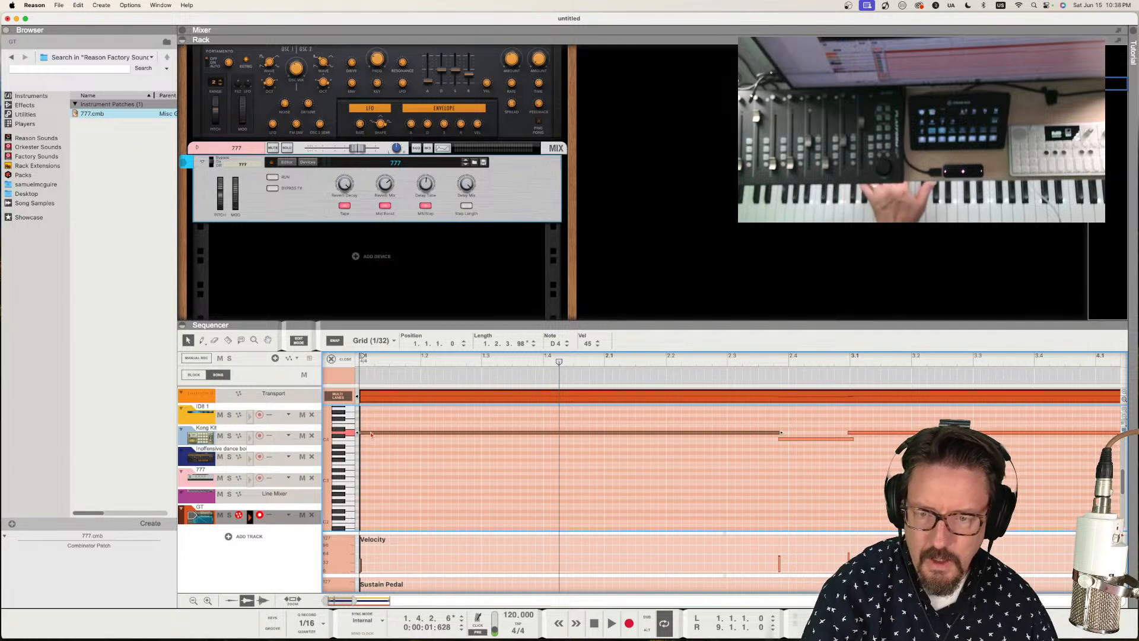
pyautogui.press('space')
pyautogui.press('space')
pyautogui.hotkey('shift', 'Return')
pyautogui.hotkey('shift', 'Return')
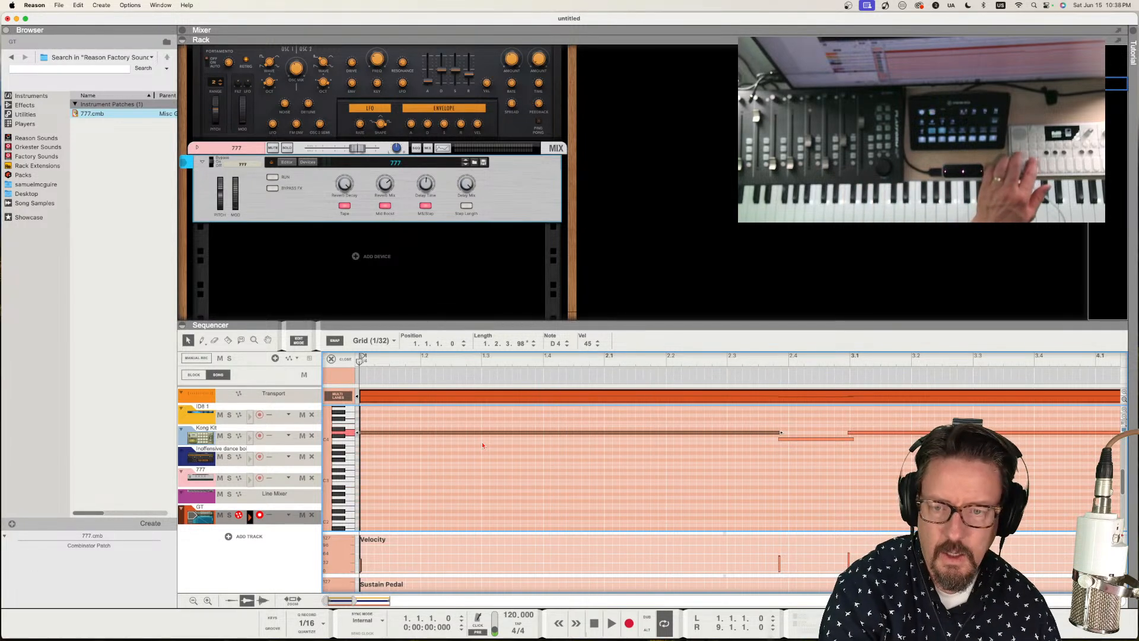
pyautogui.press('space')
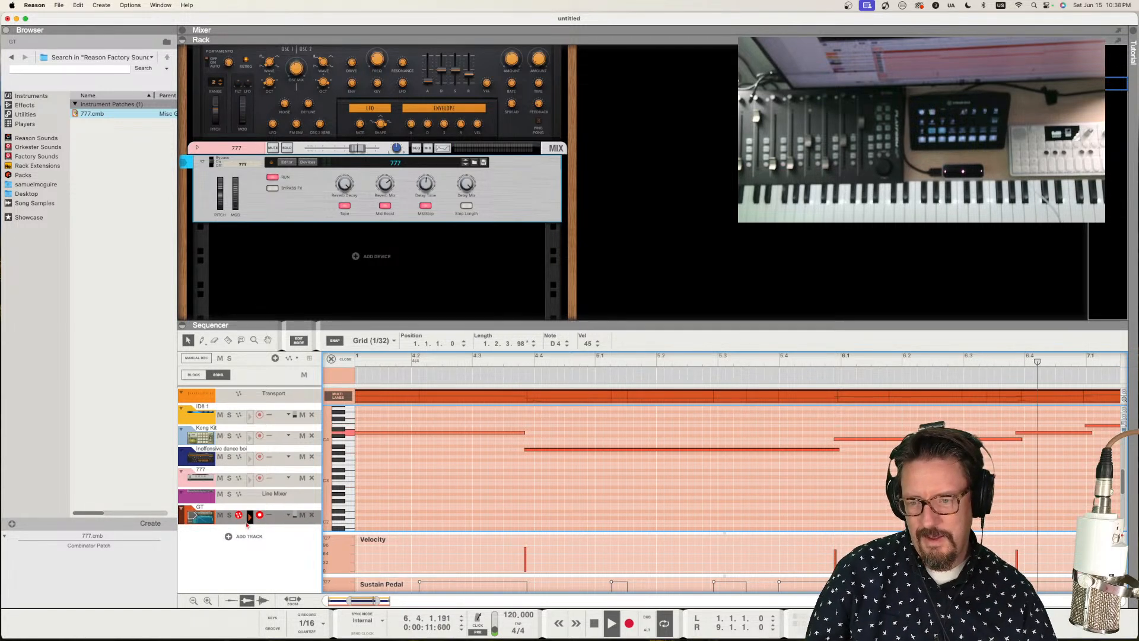
# - Check the groove options of the GT and 777 tracks and the automation parameters available for the 777 track
pyautogui.click(289, 515)
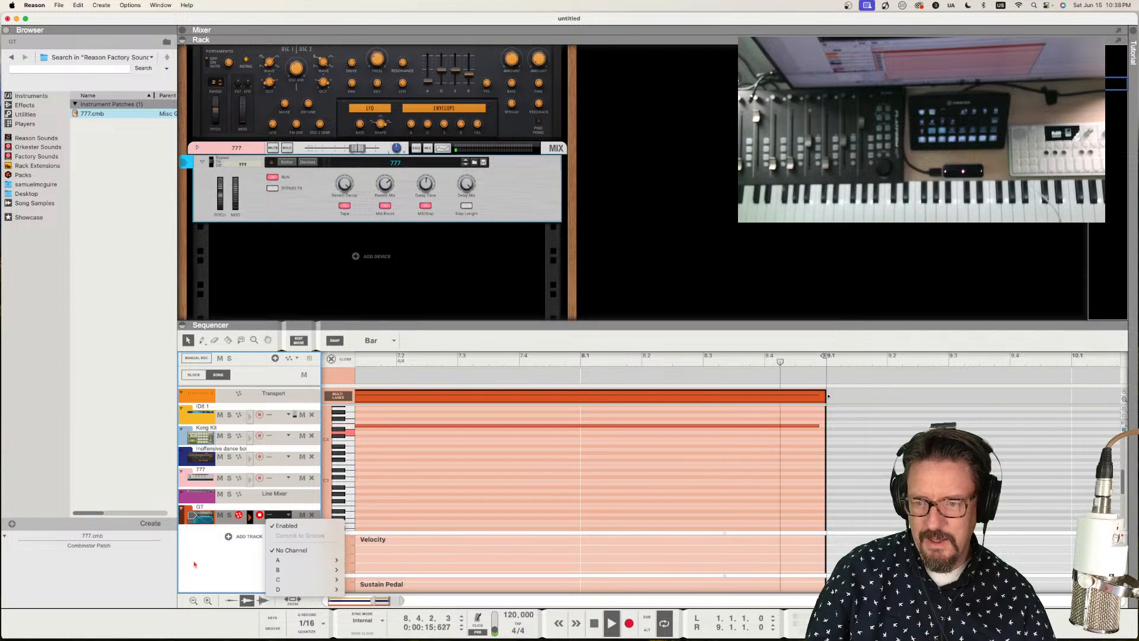
pyautogui.click(192, 523)
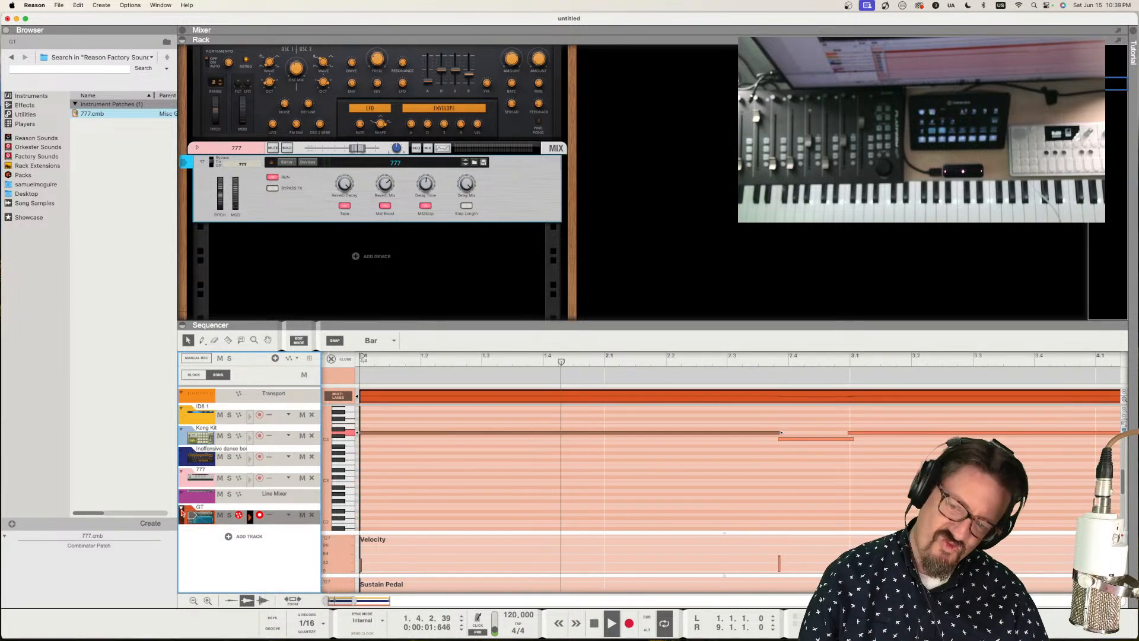
pyautogui.click(190, 478)
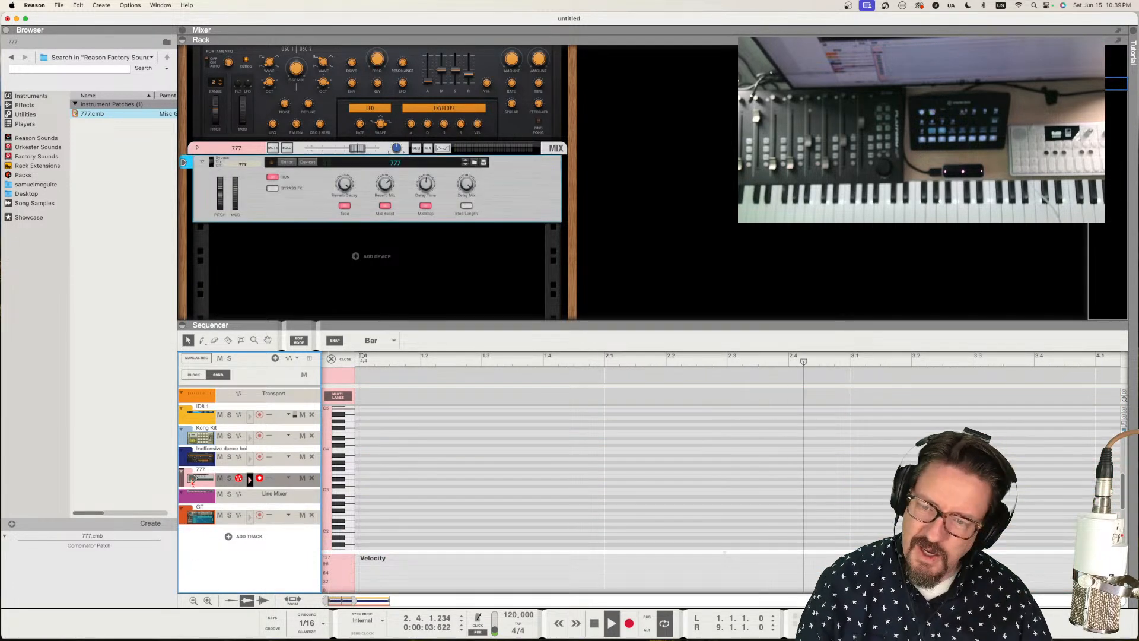
pyautogui.click(289, 480)
pyautogui.click(289, 480)
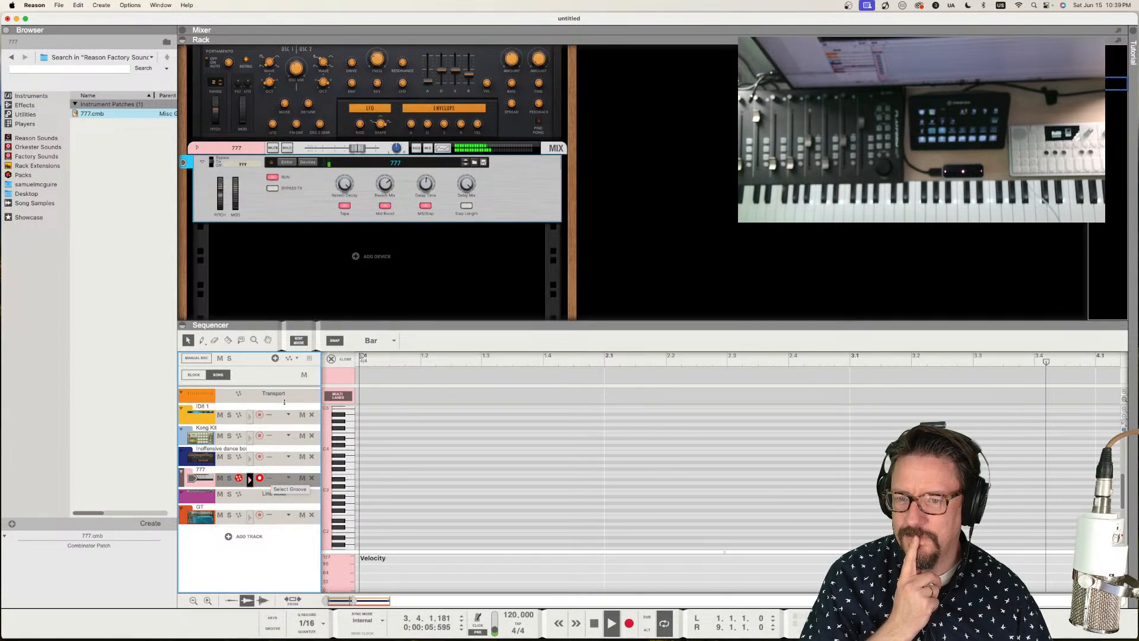
pyautogui.click(295, 358)
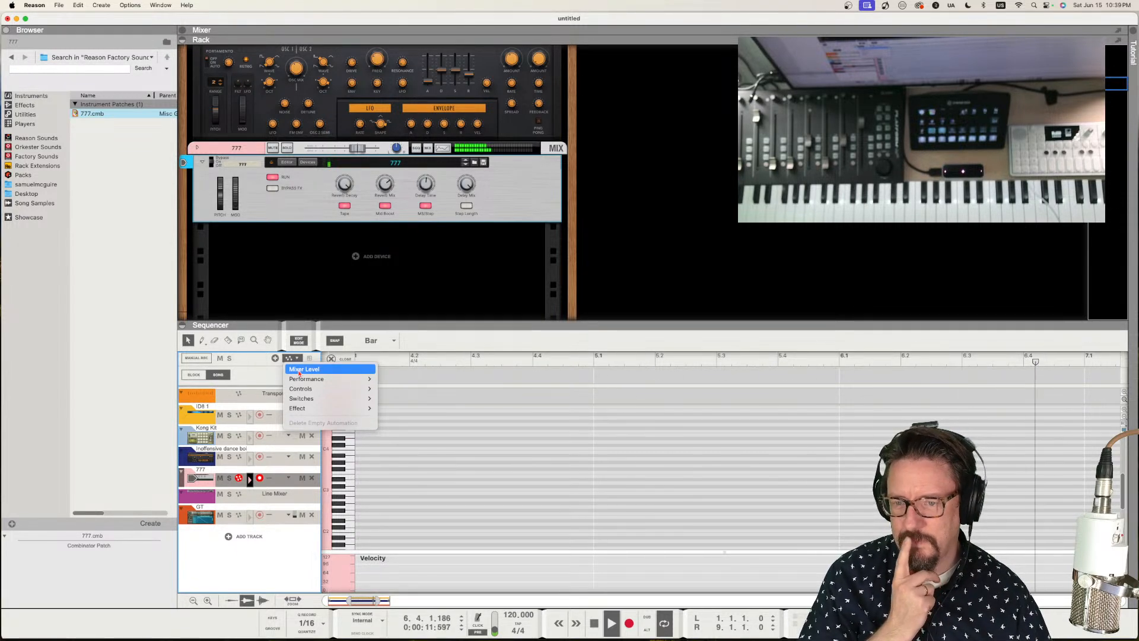
pyautogui.moveTo(304, 391)
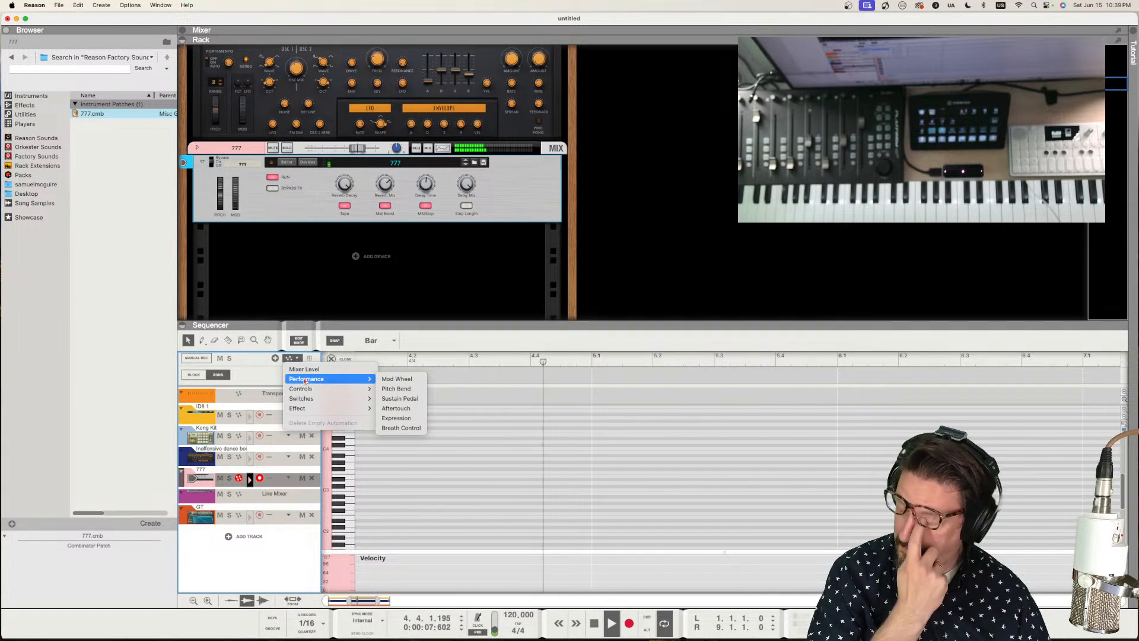
pyautogui.click(257, 363)
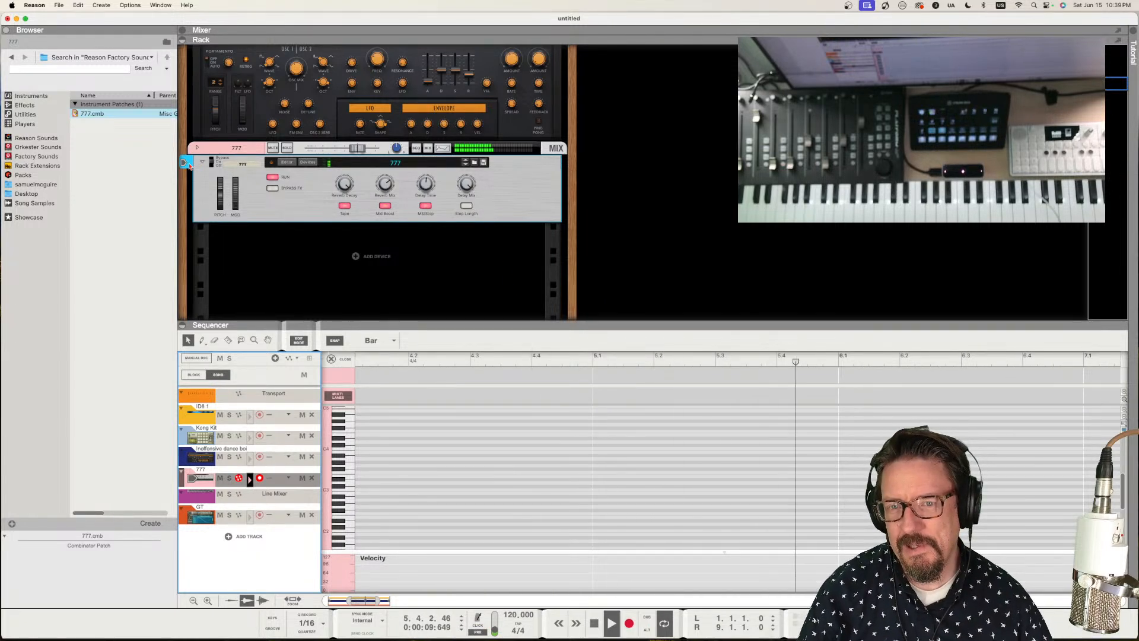
# - Show the devices inside the 777 Combinator, check the micromix's master level mapping options, and stop playback
pyautogui.click(313, 164)
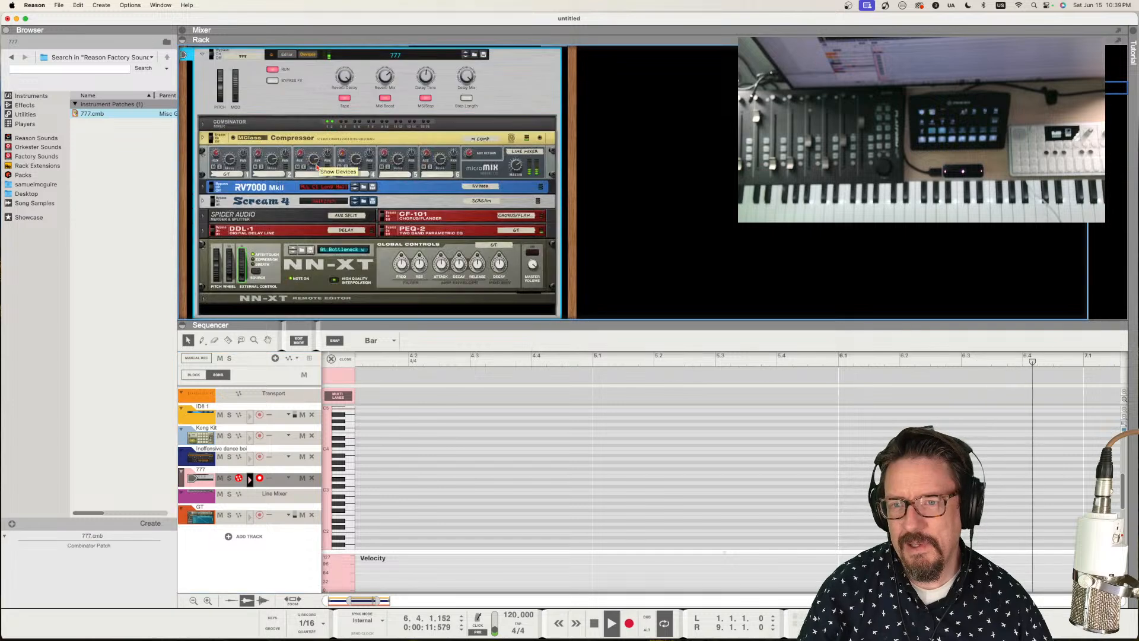
pyautogui.rightClick(516, 170)
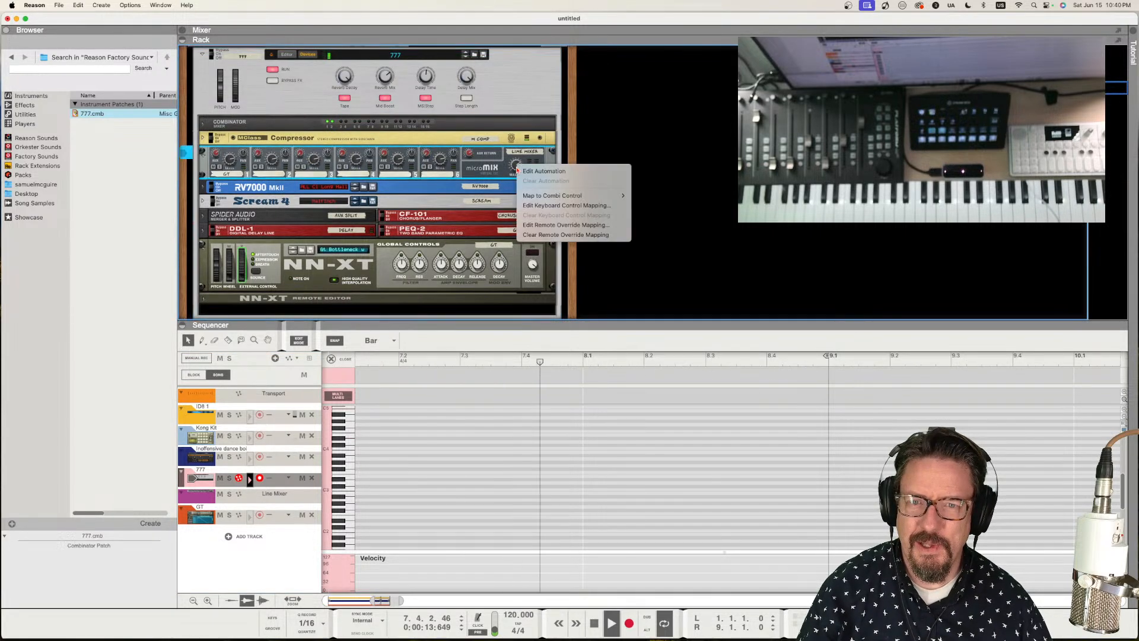
pyautogui.click(533, 206)
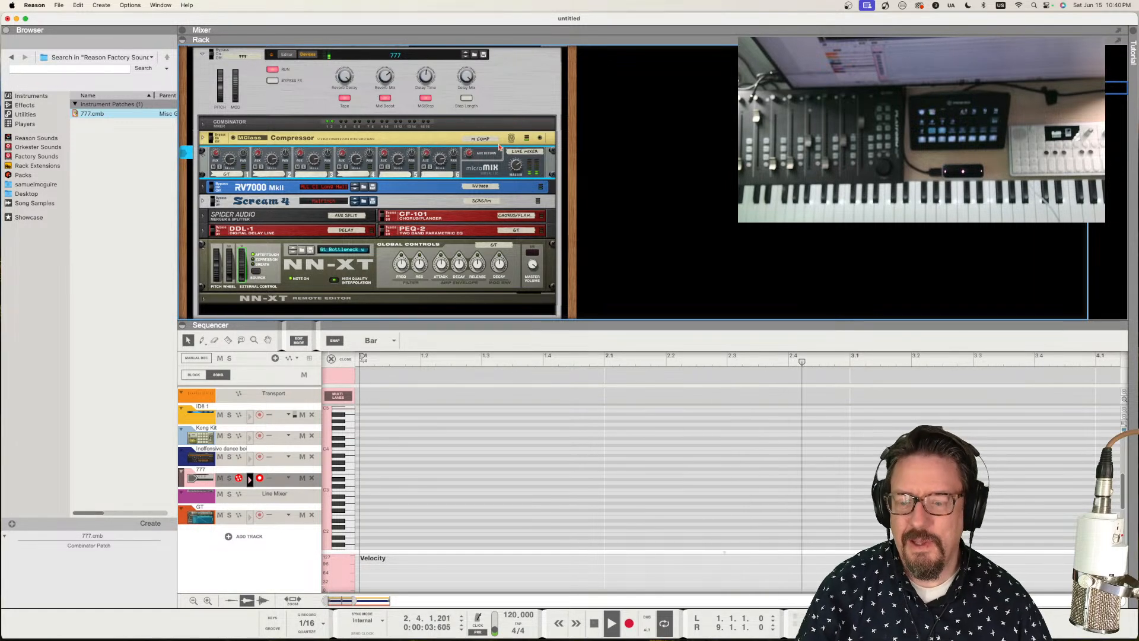
pyautogui.press('space')
pyautogui.press('space')
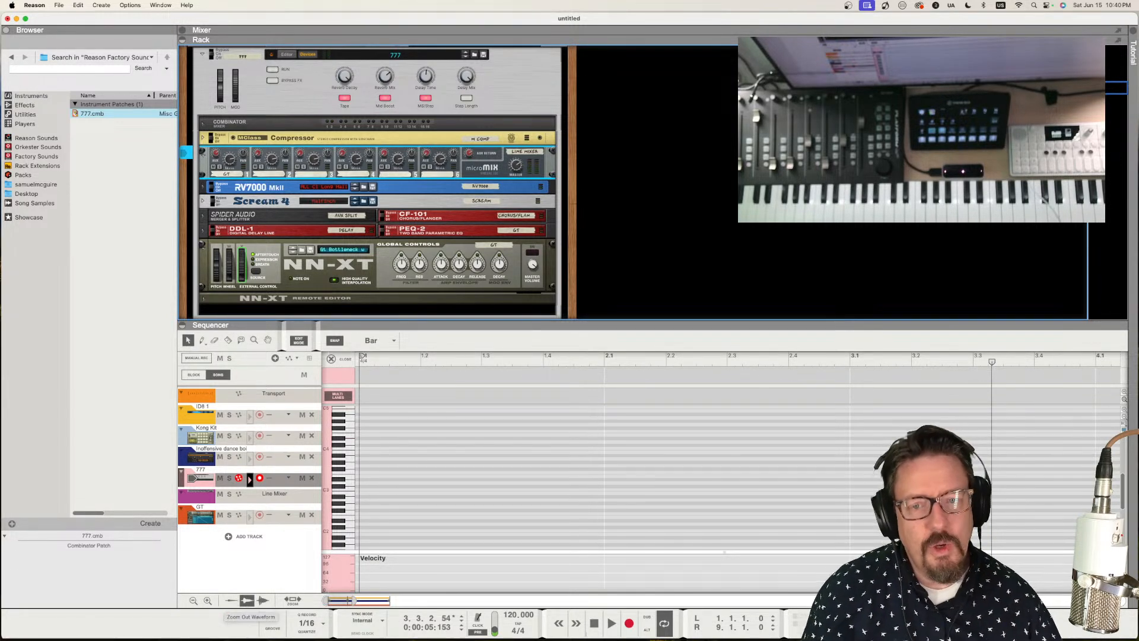
# - Examine the automatable controls of the 777 track, inspect the Line Mixer track, and reselect the 777 track
pyautogui.click(297, 358)
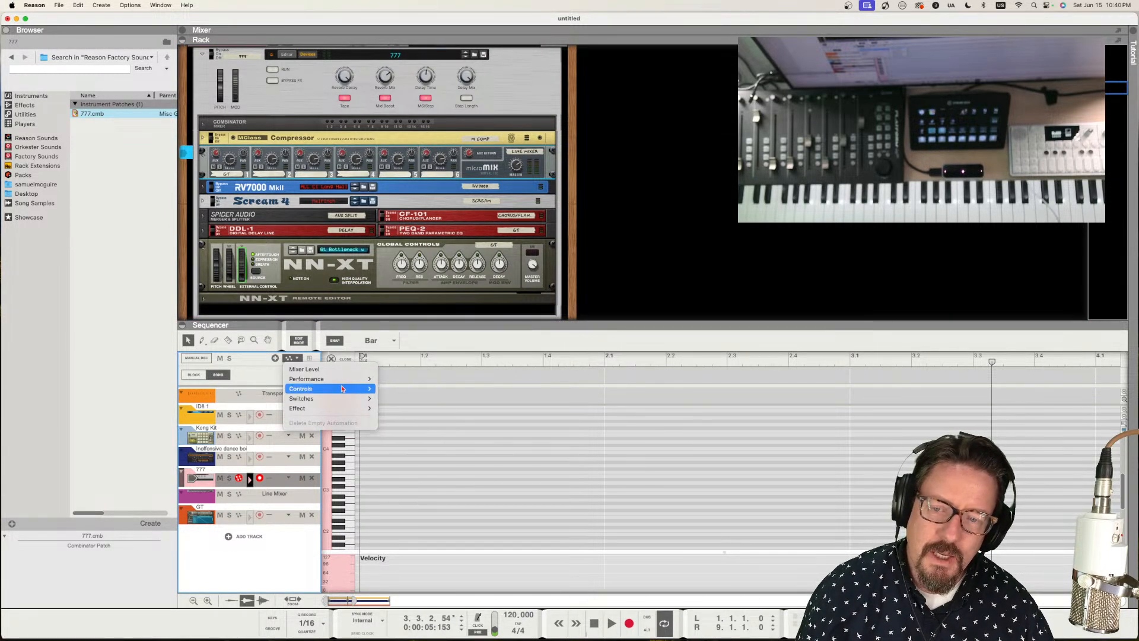
pyautogui.moveTo(339, 389)
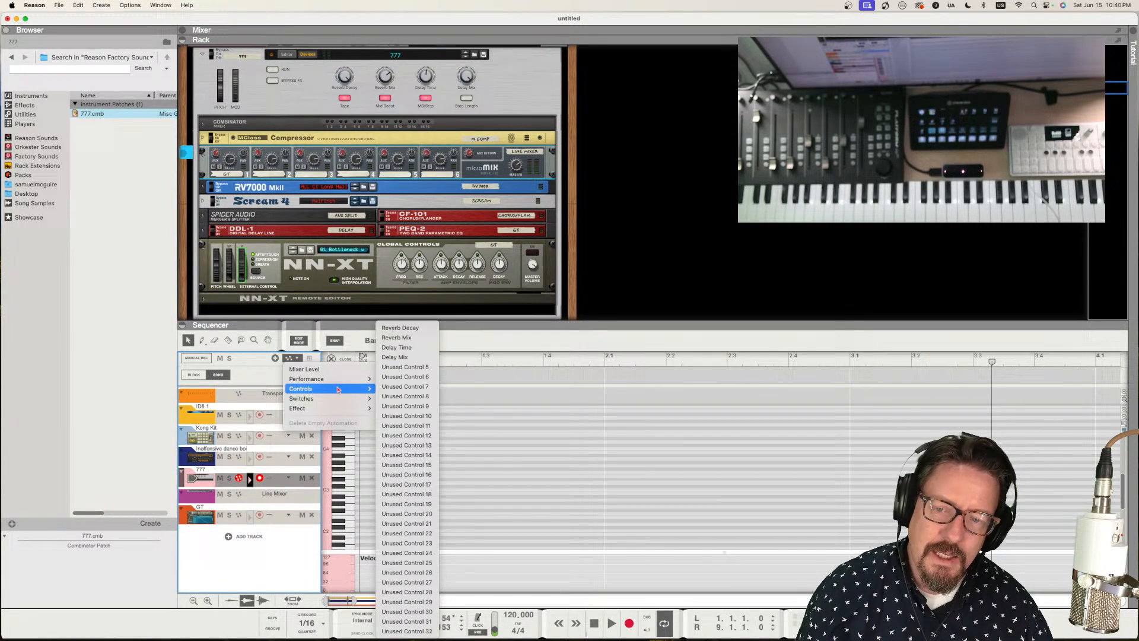
pyautogui.click(457, 349)
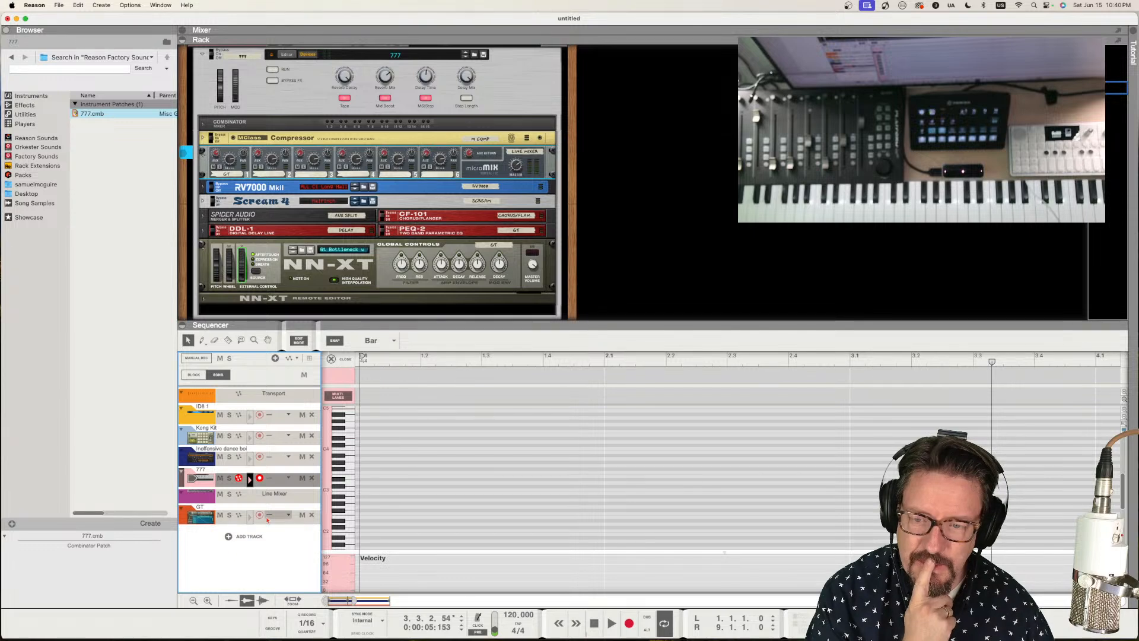
pyautogui.click(273, 502)
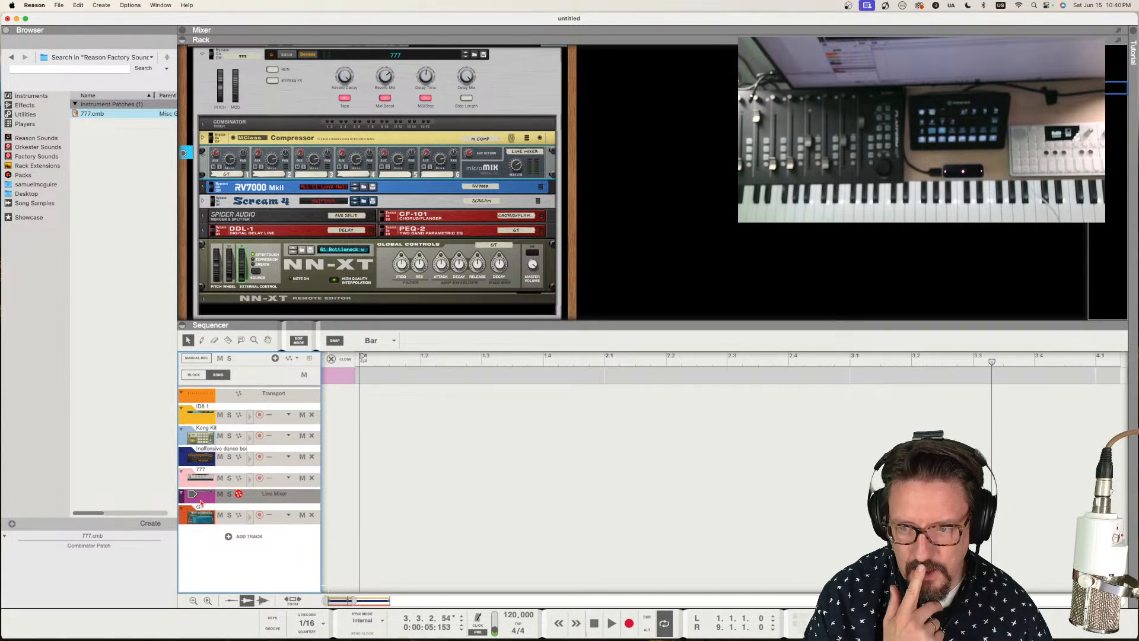
pyautogui.click(290, 479)
pyautogui.click(280, 494)
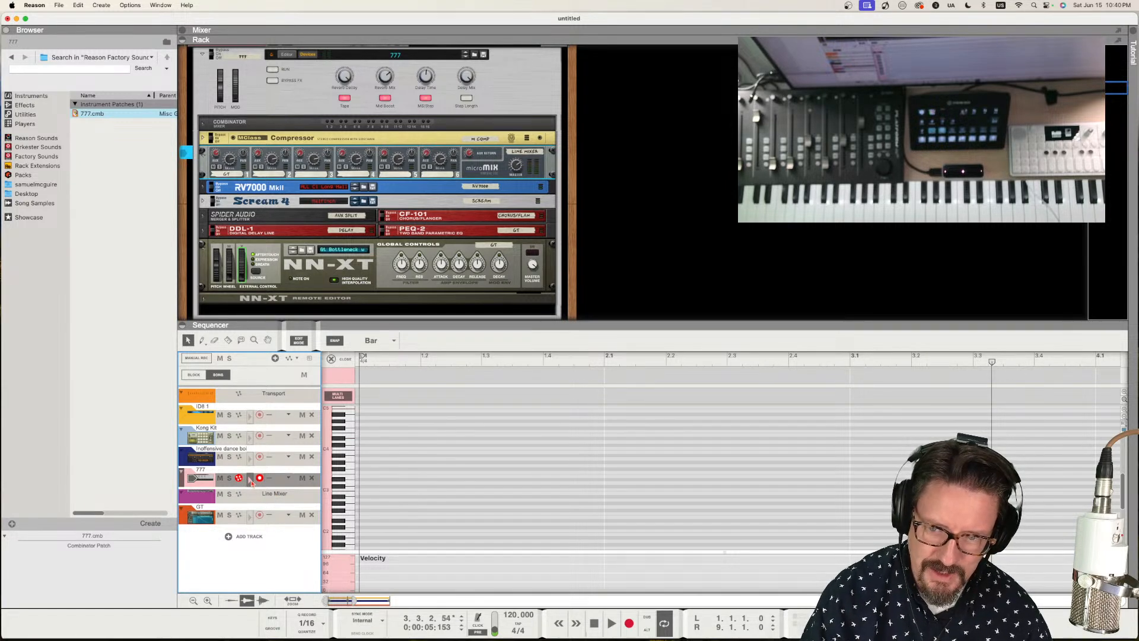
# - Enable automation recording on the Transport and Line Mixer tracks while the song plays, and stop playback
pyautogui.press('space')
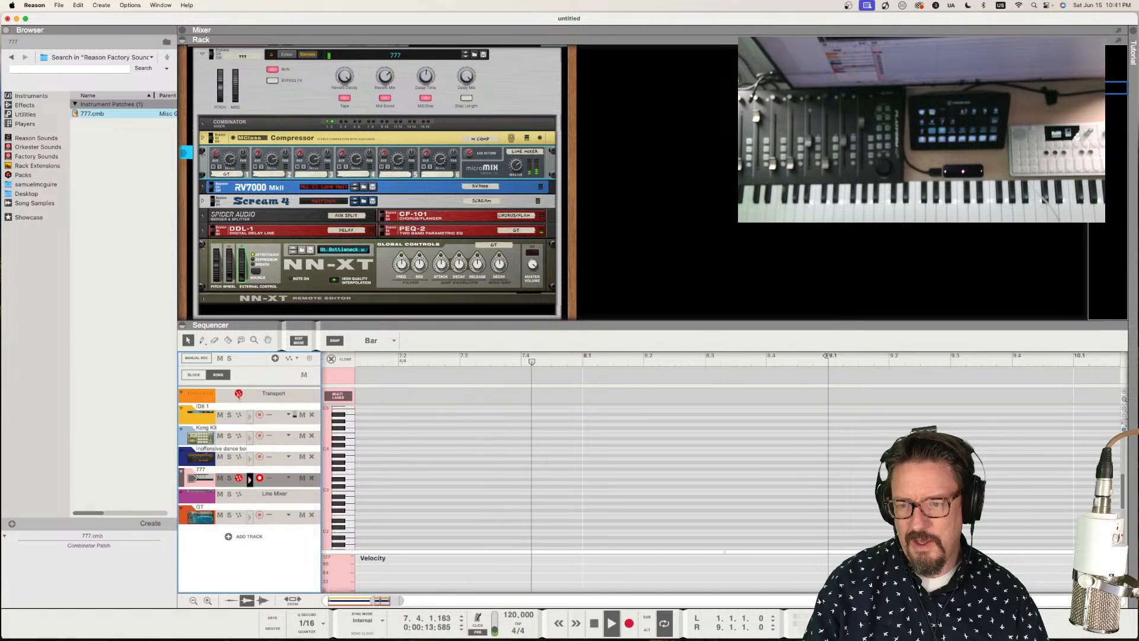
pyautogui.click(239, 494)
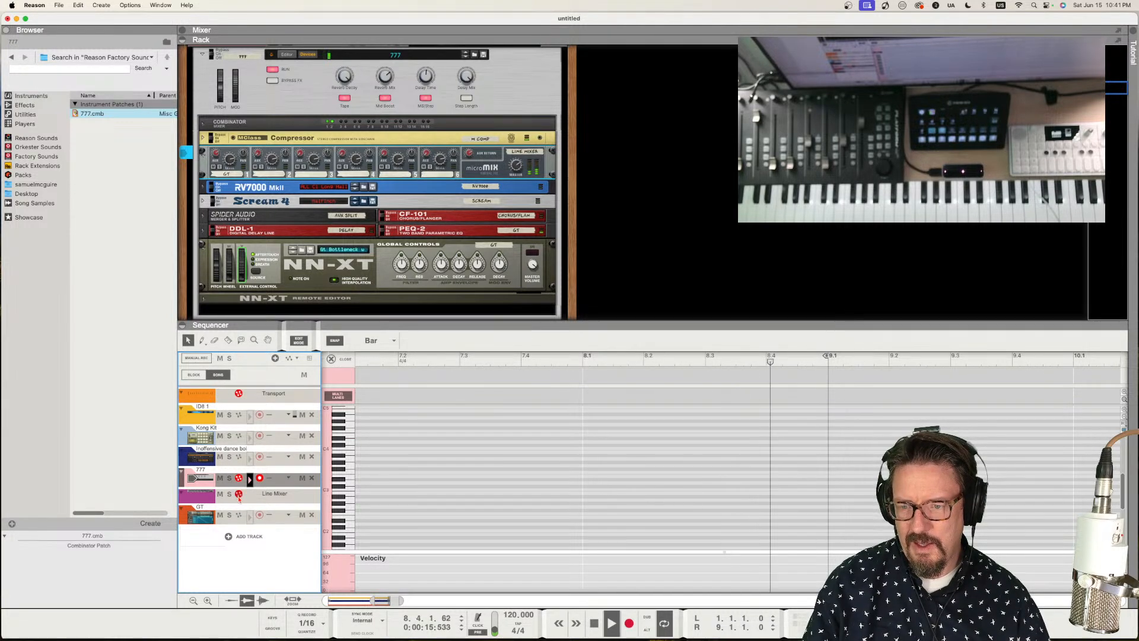
pyautogui.press('space')
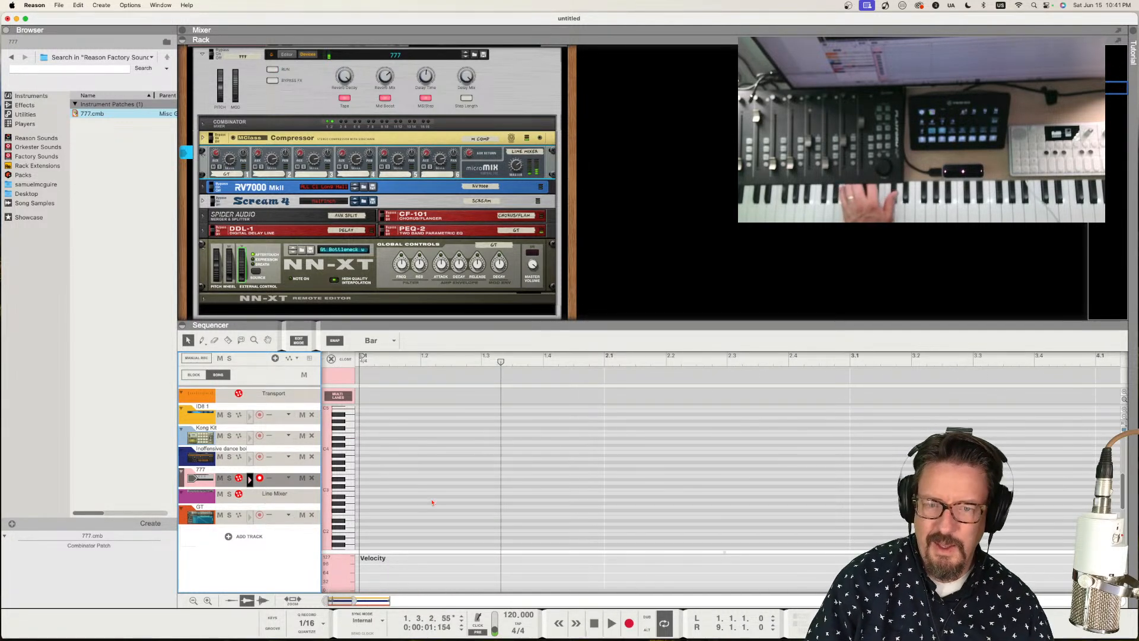
# - Record an eight-bar pass from the song start with the 777 track selected, capturing the Line Mixer's Master Level automation
pyautogui.click(595, 623)
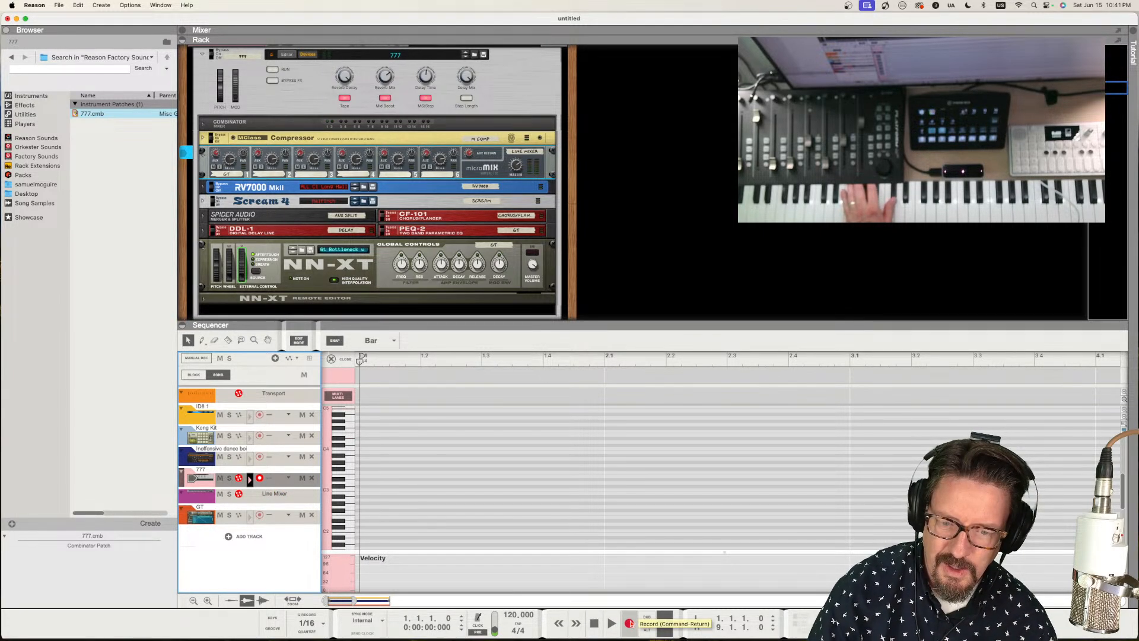
pyautogui.click(630, 623)
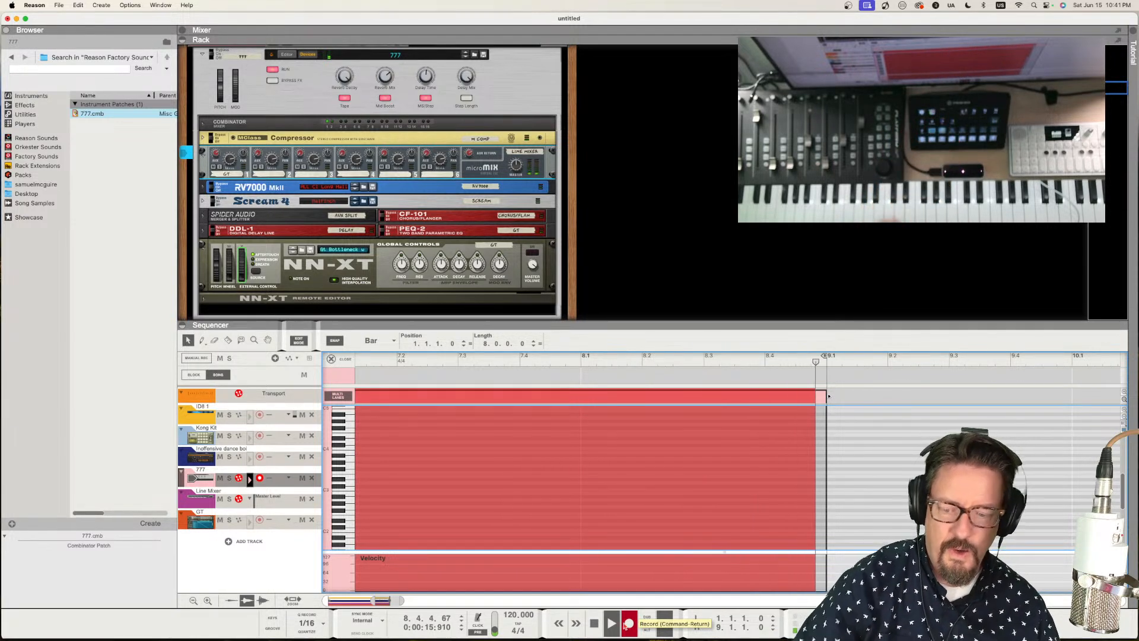
pyautogui.click(628, 623)
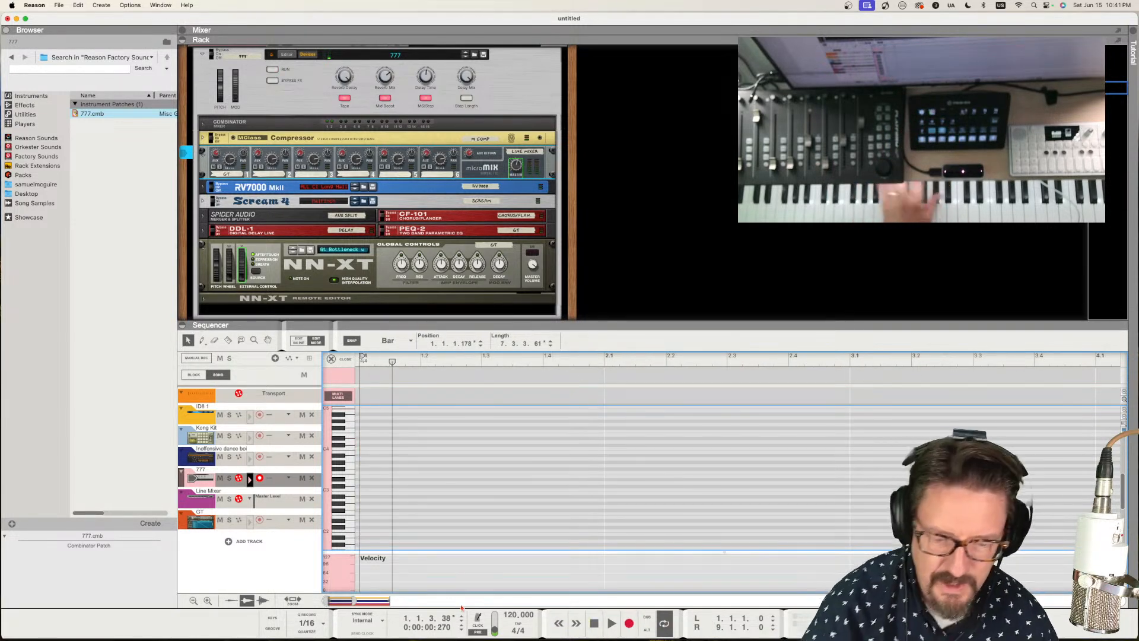
# - Play back the song, hide the rack, and examine the mixer channels down to the faders above the sequencer
pyautogui.press('space')
pyautogui.press('space')
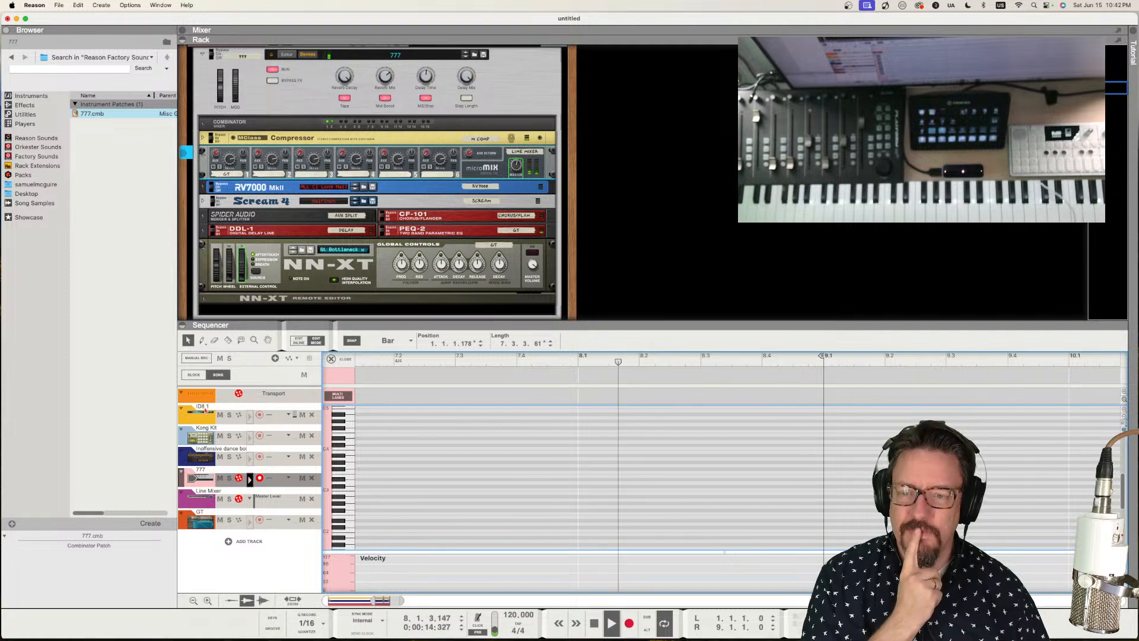
pyautogui.click(183, 326)
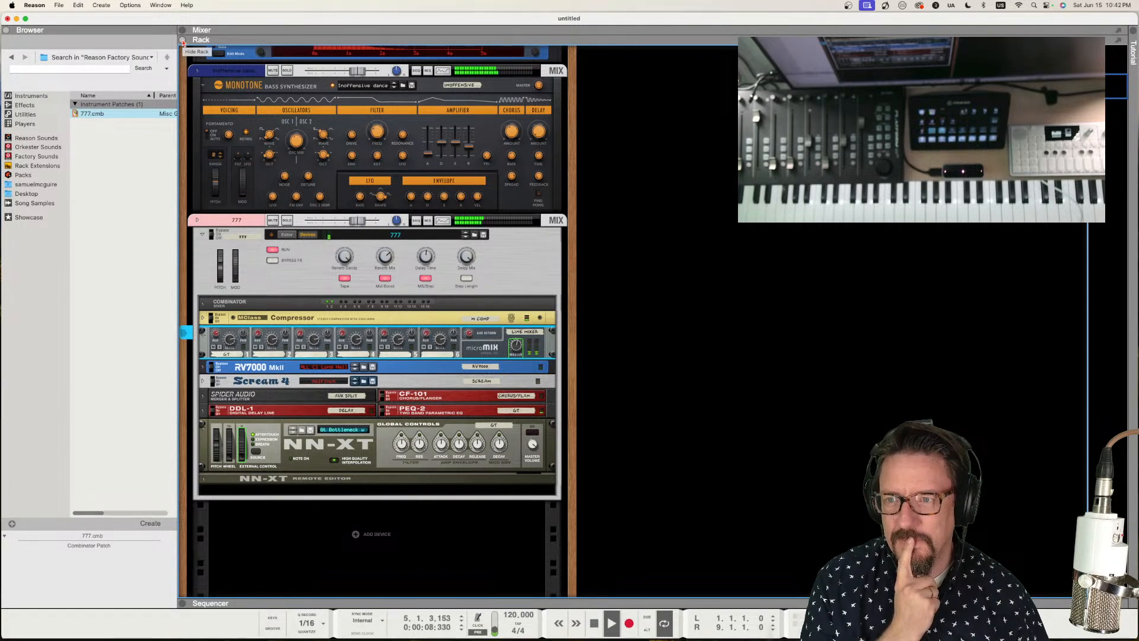
pyautogui.click(182, 41)
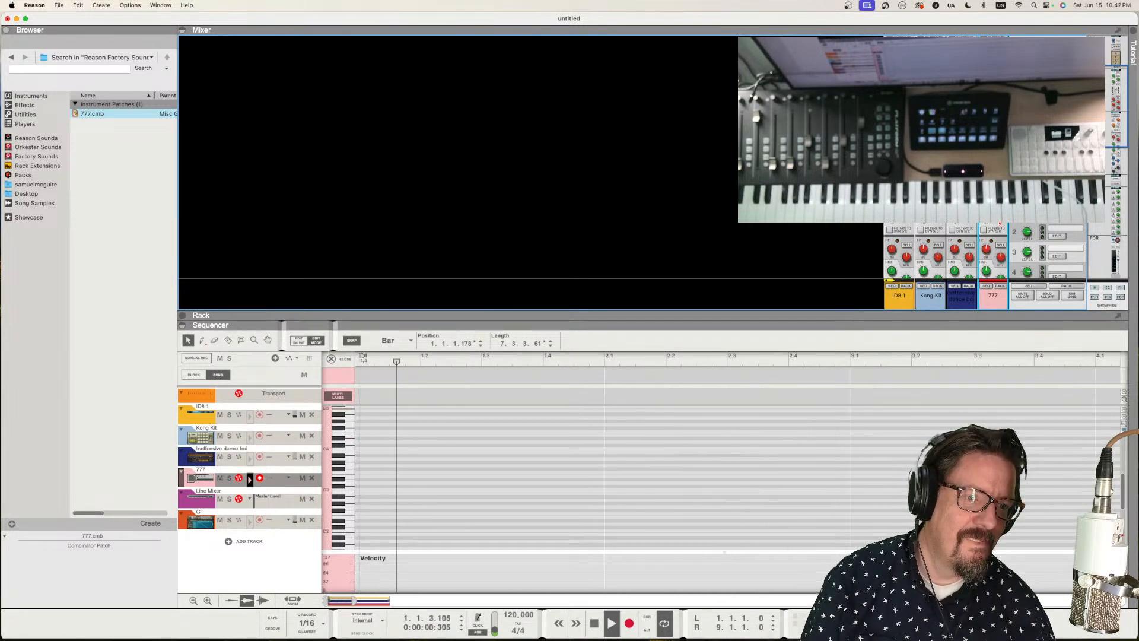
pyautogui.scroll(-5, 985, 251)
pyautogui.scroll(-5, 985, 251)
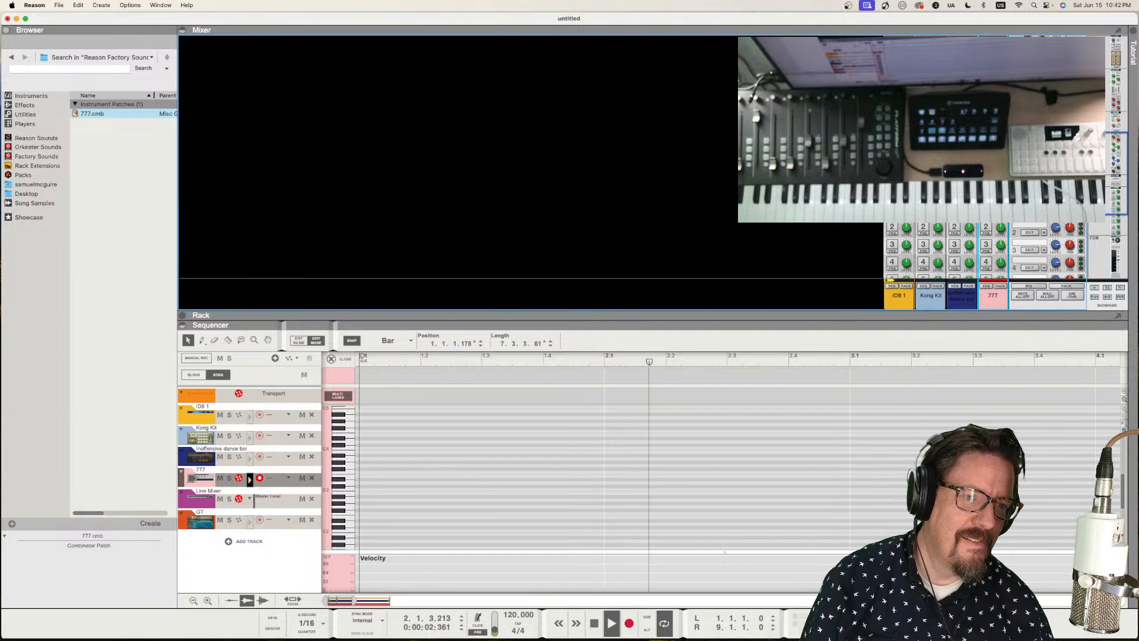
pyautogui.scroll(-3, 985, 251)
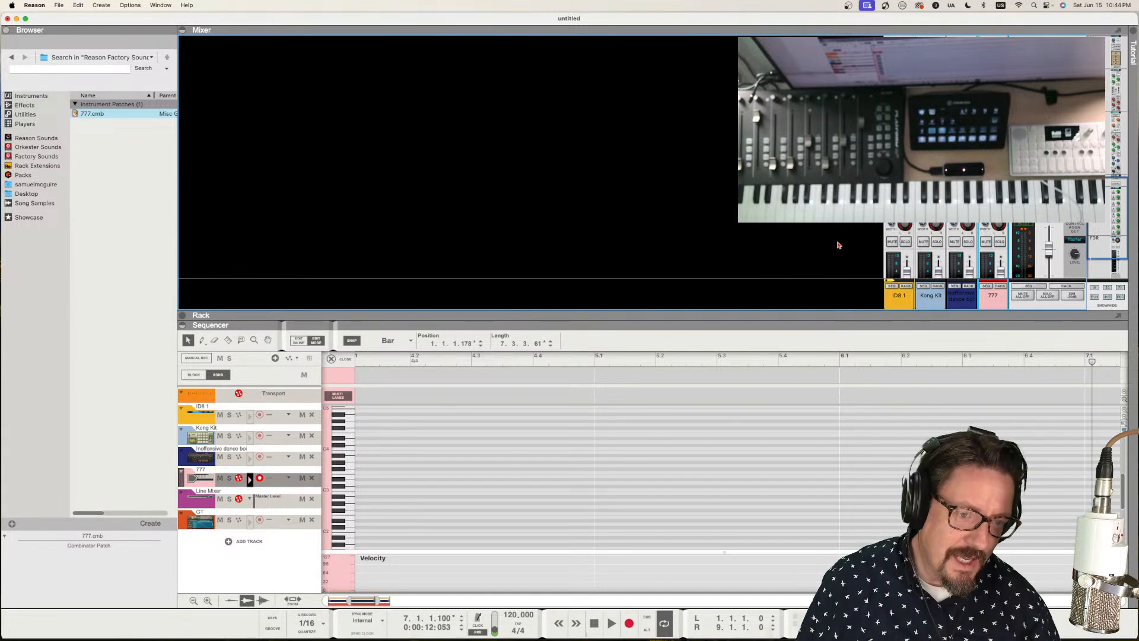
pyautogui.scroll(-3, 824, 244)
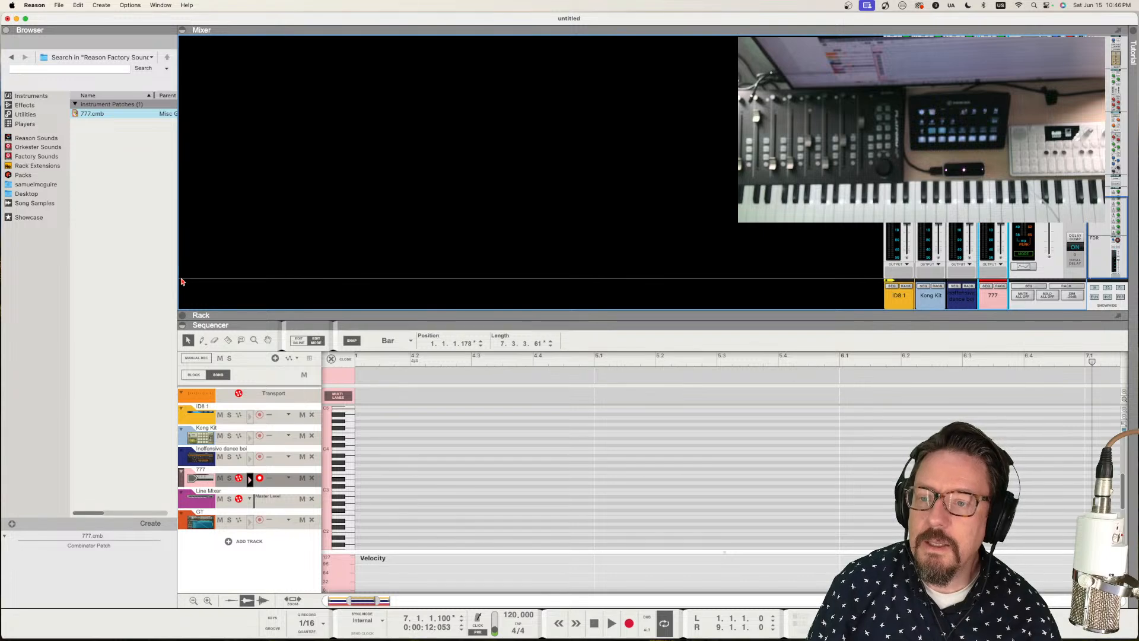
pyautogui.click(182, 315)
pyautogui.scroll(15, 354, 337)
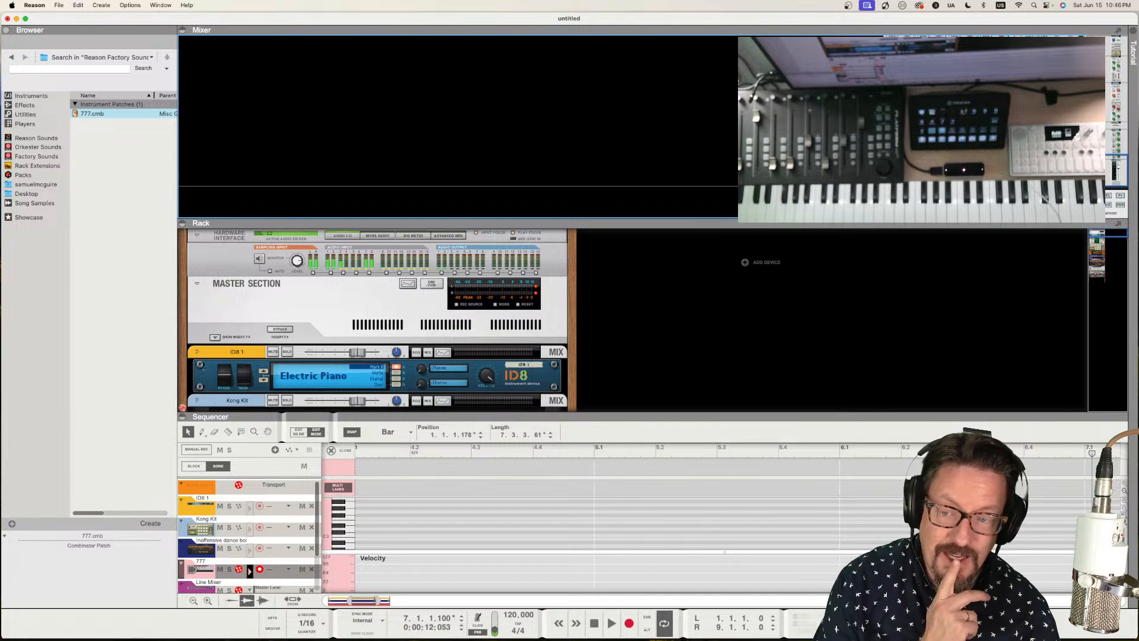
pyautogui.moveTo(199, 419); pyautogui.dragTo(196, 311)
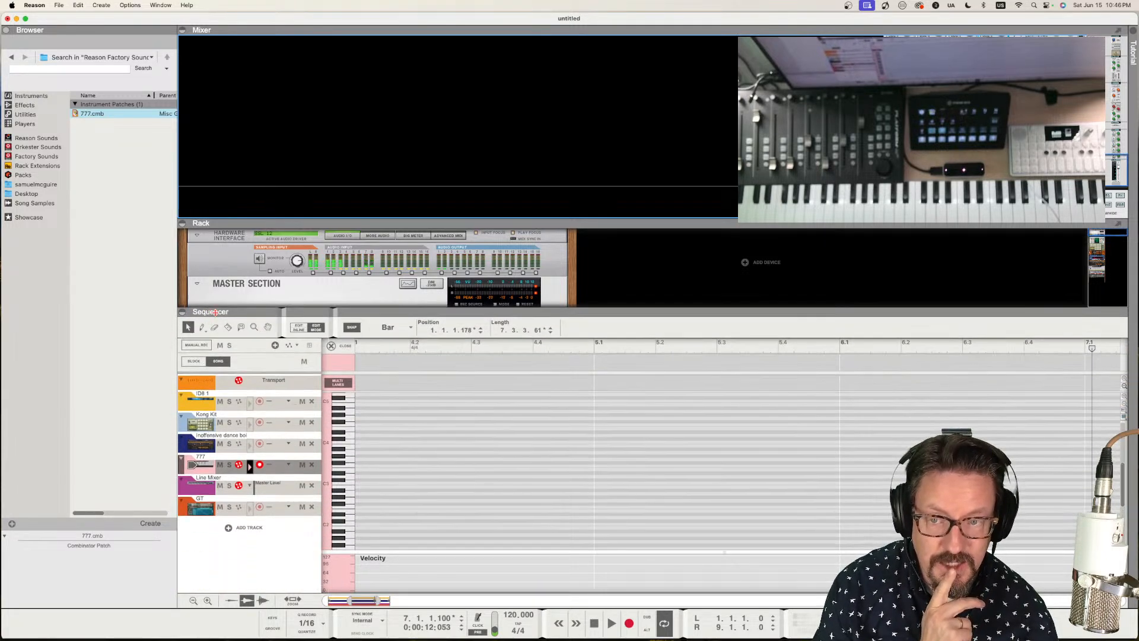
pyautogui.click(183, 223)
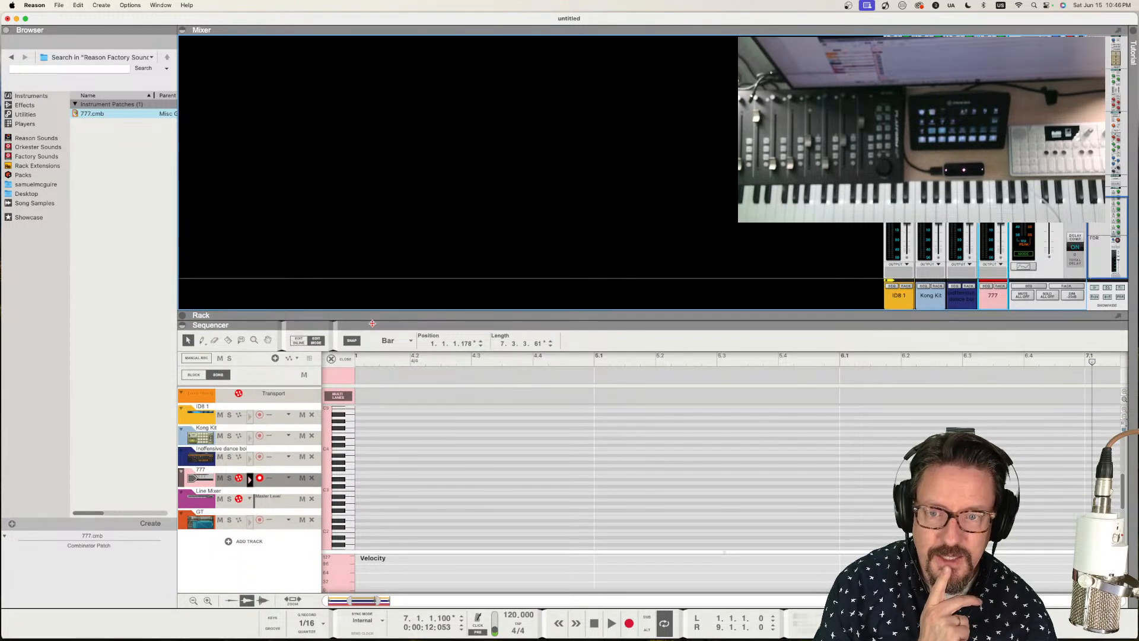
# - Enlarge the sequencer area and close the 777 note editor to show the full arrangement from bar 1
pyautogui.moveTo(371, 311); pyautogui.dragTo(380, 212)
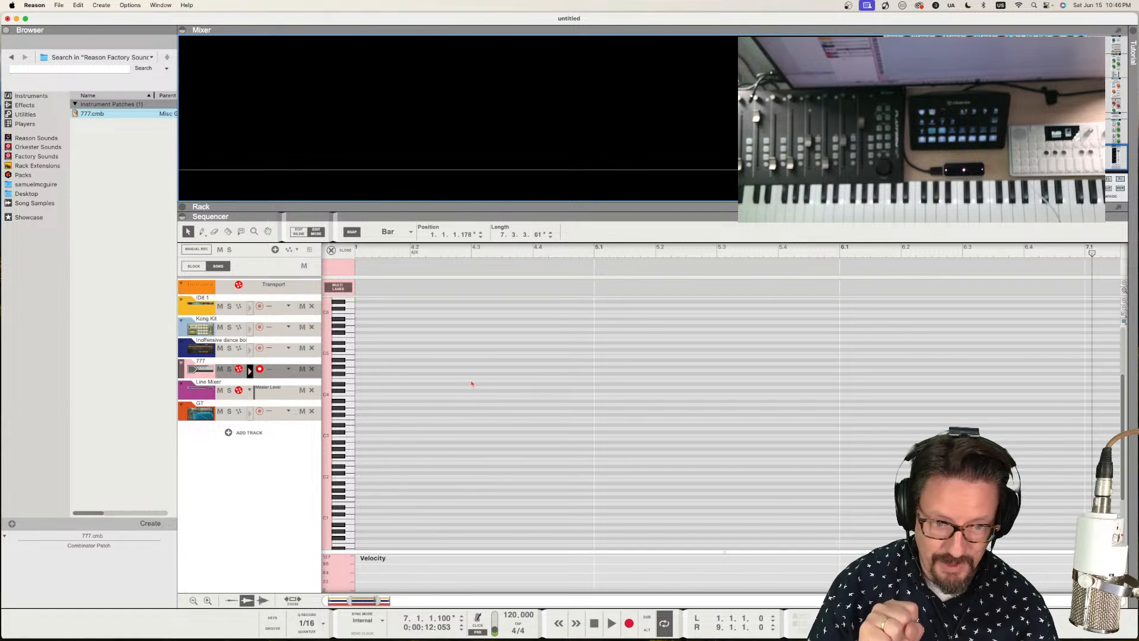
pyautogui.click(333, 251)
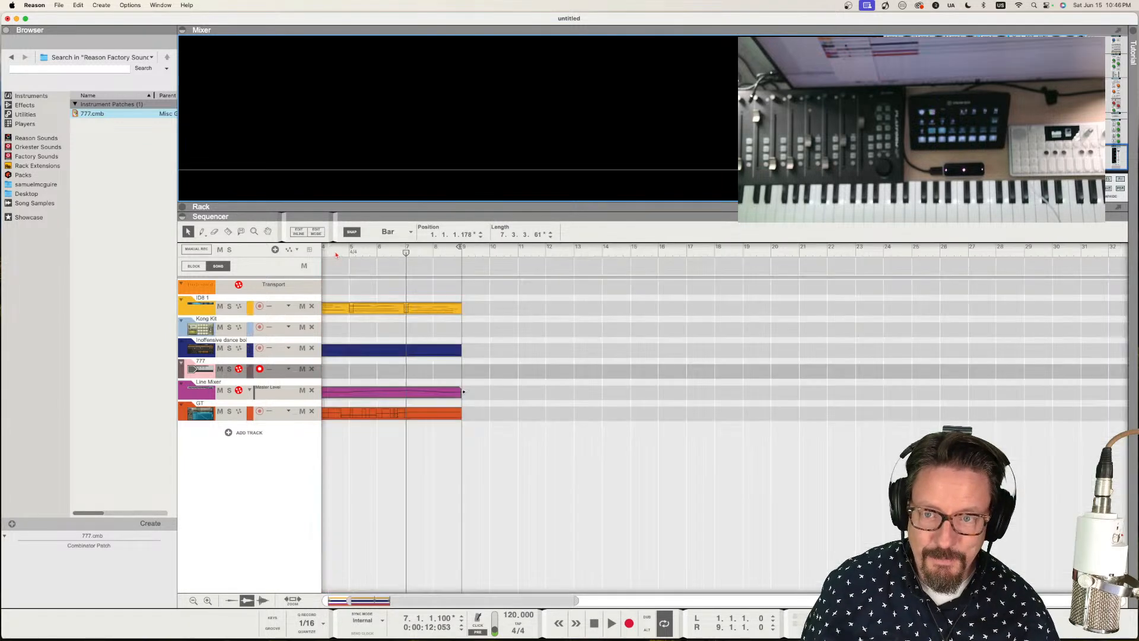
pyautogui.hscroll(-3, 460, 461)
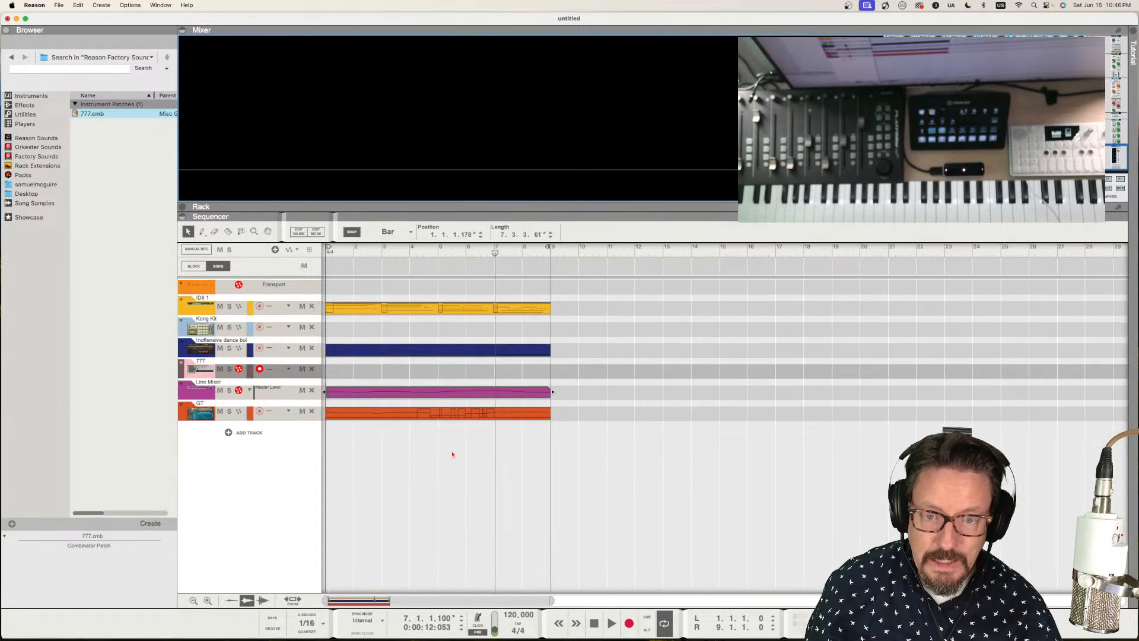
# - Inspect the notes, velocities and sustain pedal data in the ID8 1 clip, and return to the arrangement from bar 1
pyautogui.doubleClick(383, 310)
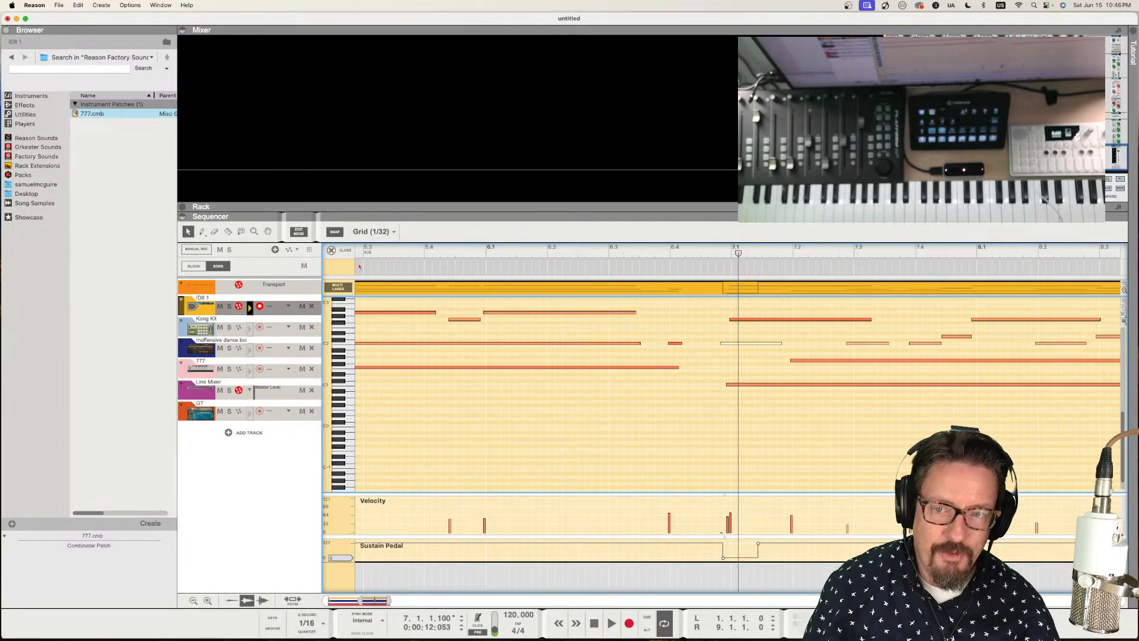
pyautogui.click(345, 251)
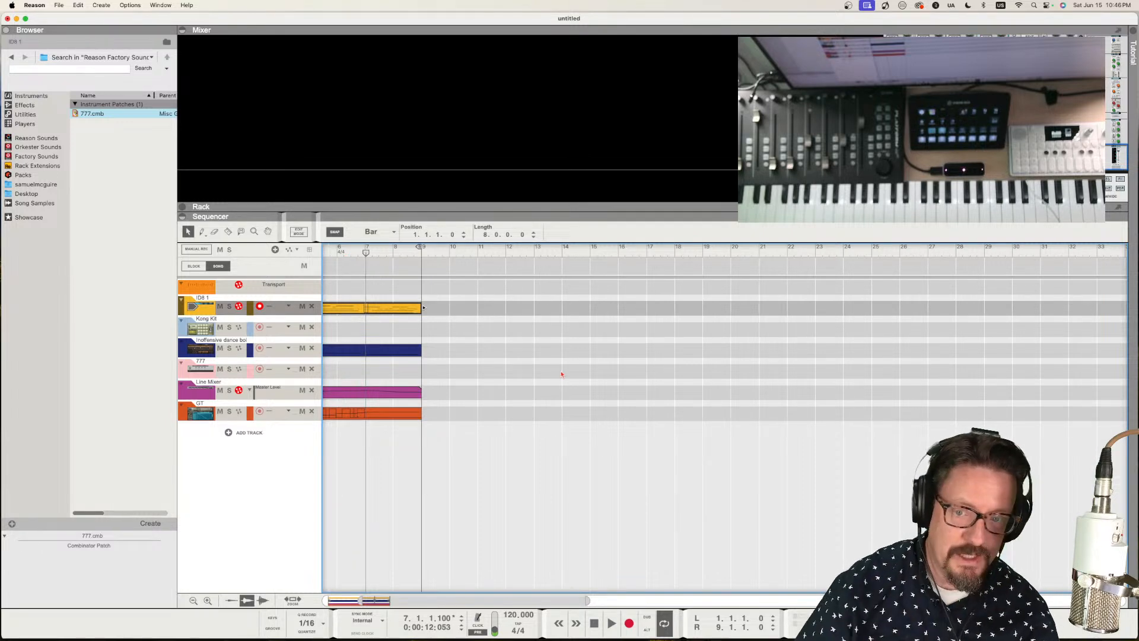
pyautogui.hscroll(-5, 504, 475)
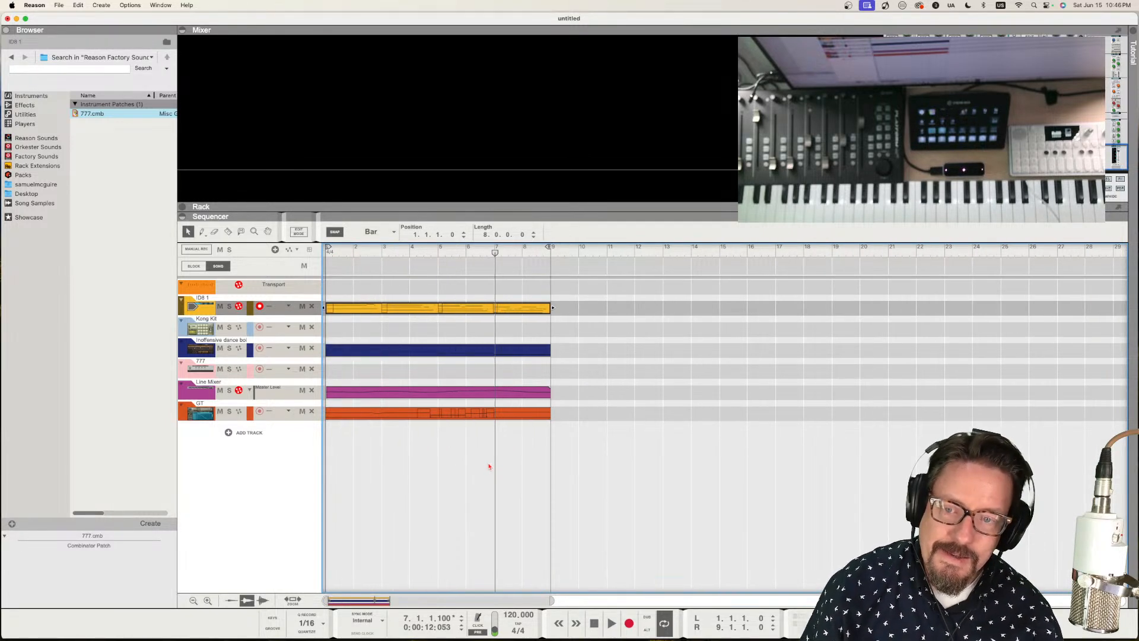
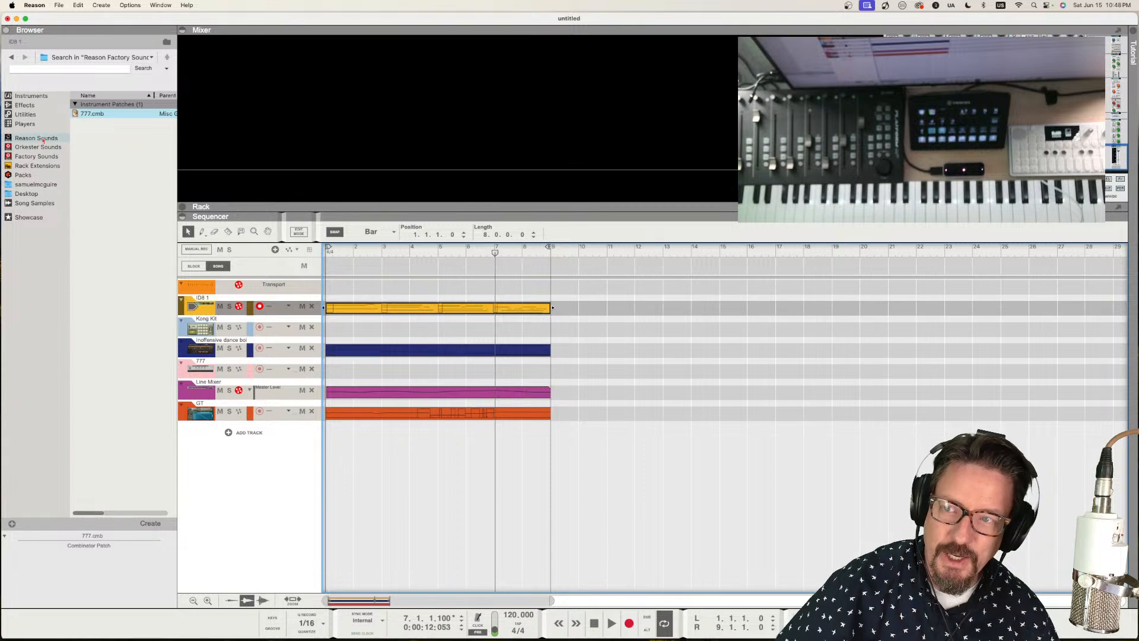
# - Browse the Reason Factory Sound Bank and look through the contents of the NN-XT Sampler Patches folder
pyautogui.click(11, 58)
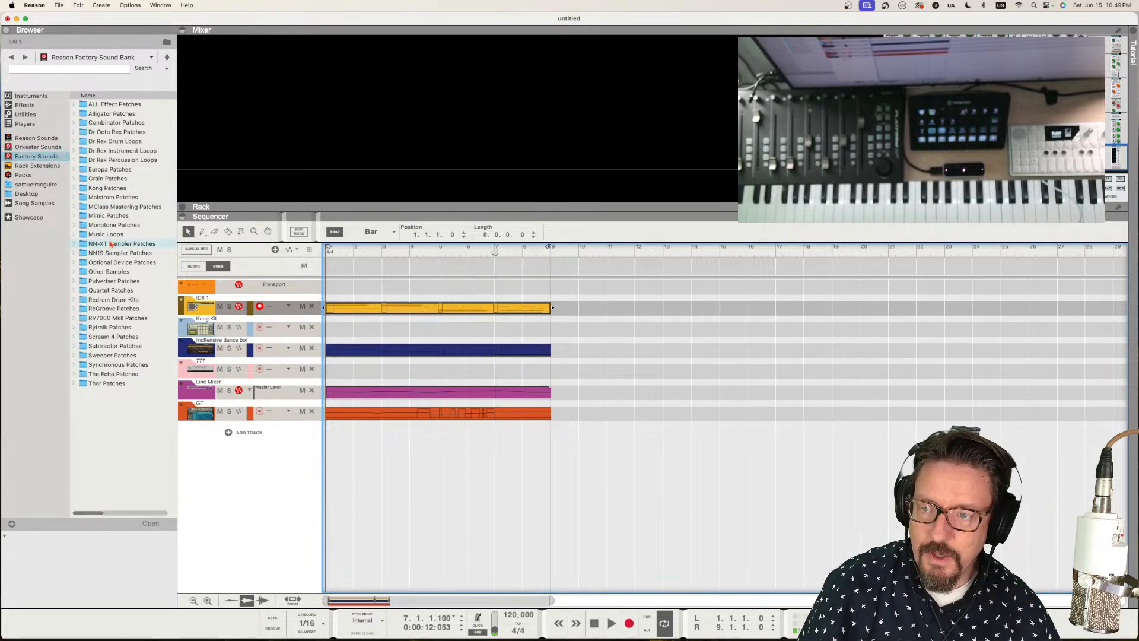
pyautogui.click(74, 245)
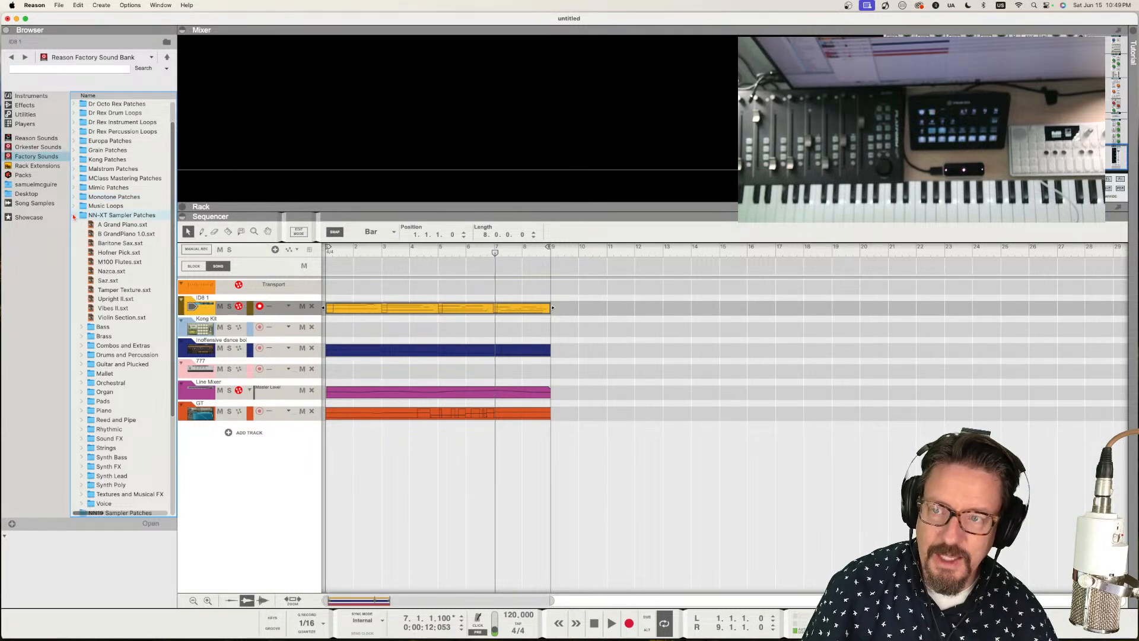
pyautogui.click(75, 217)
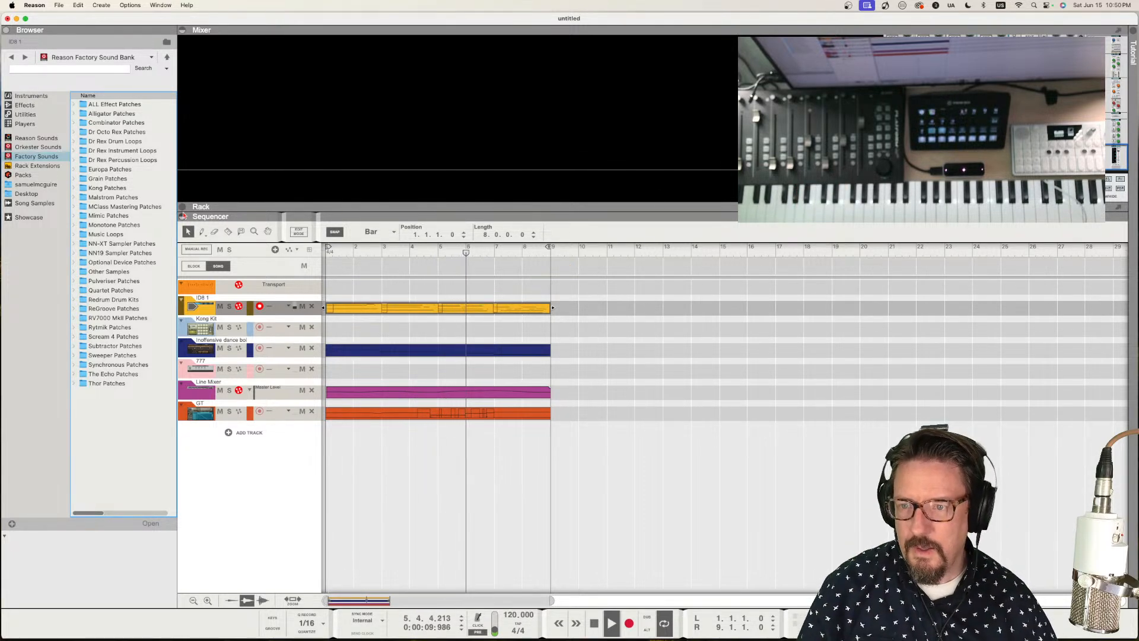
# - Show the rack again, expand the Hardware Interface's additional audio inputs and outputs, and flip to the rear cabling of the Master Section
pyautogui.click(183, 207)
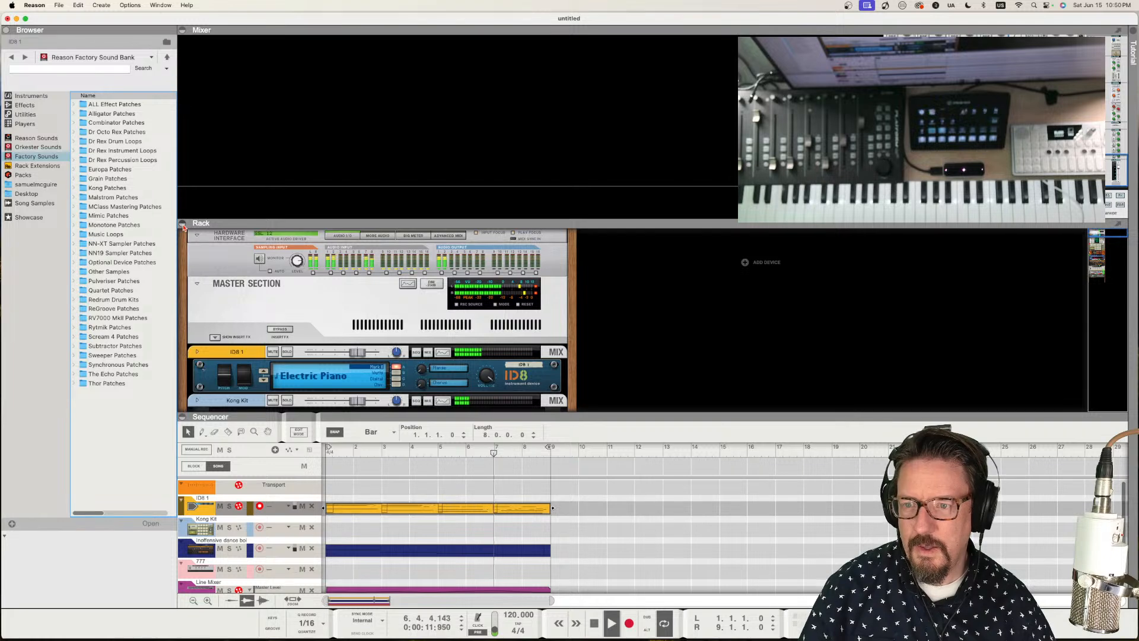
pyautogui.click(378, 236)
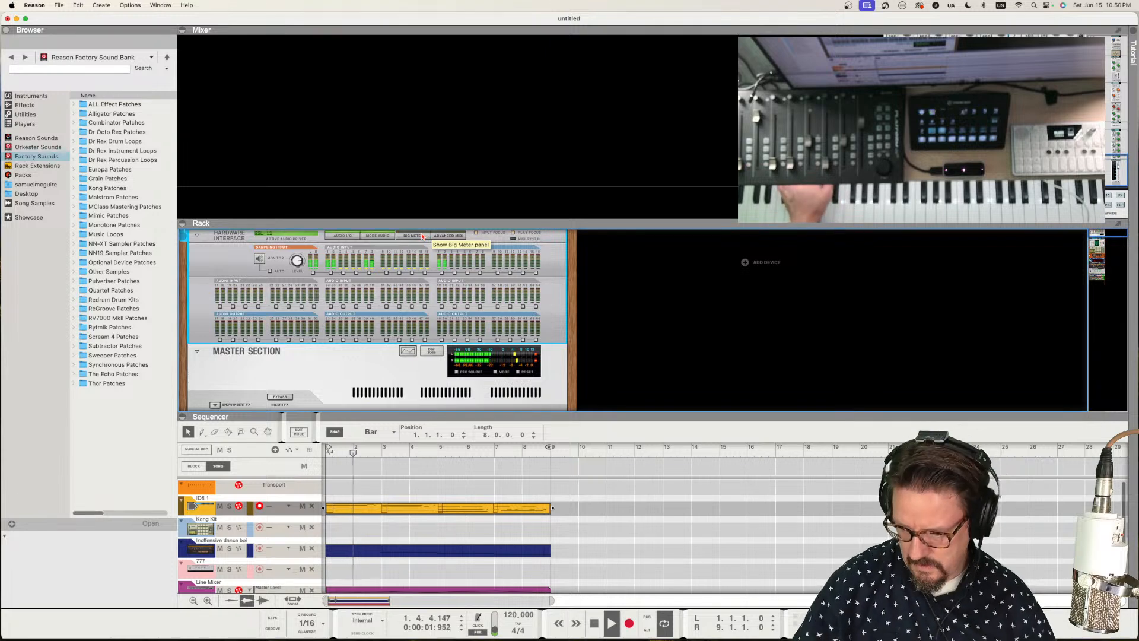
pyautogui.press('Tab')
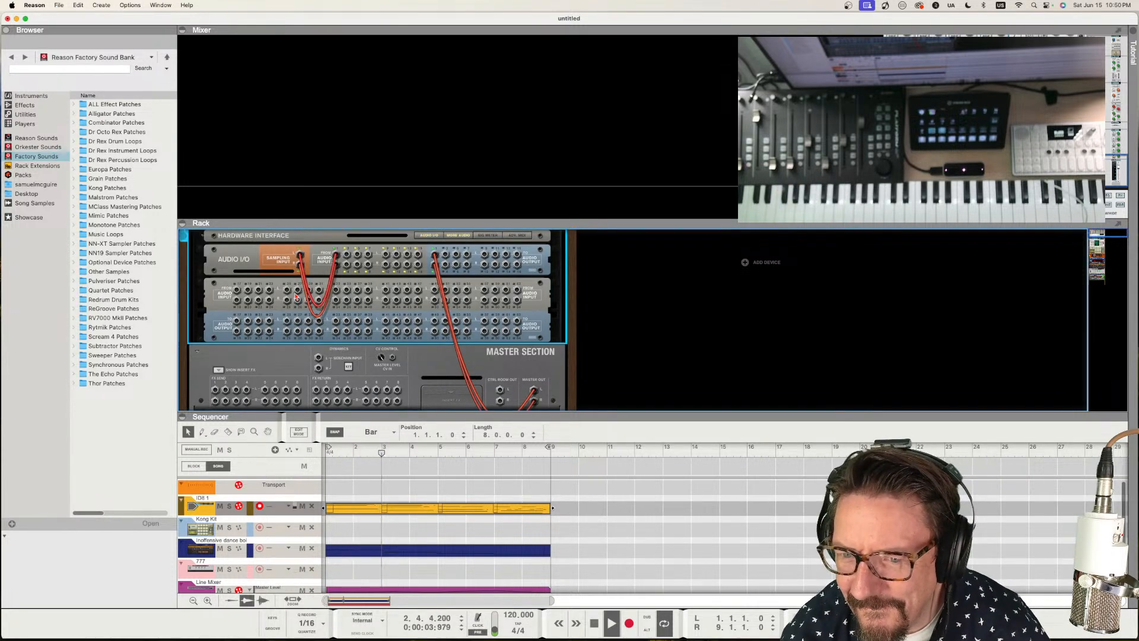
pyautogui.scroll(-3, 309, 313)
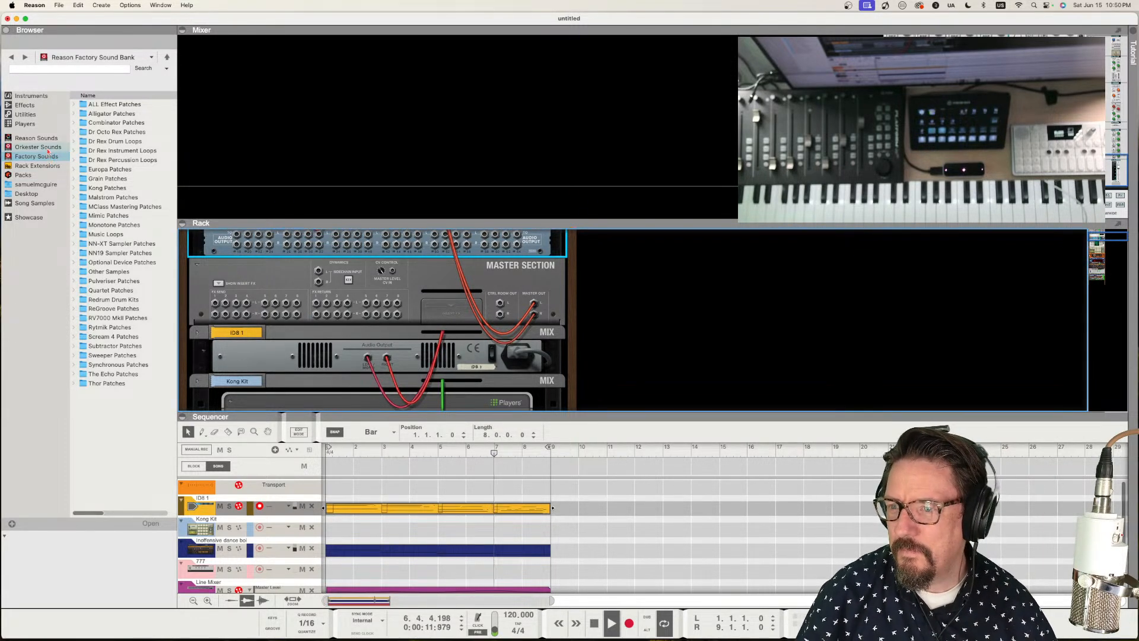
# - Add an RV7000 MkII Reverb from the effects devices to a new second rack column
pyautogui.click(25, 105)
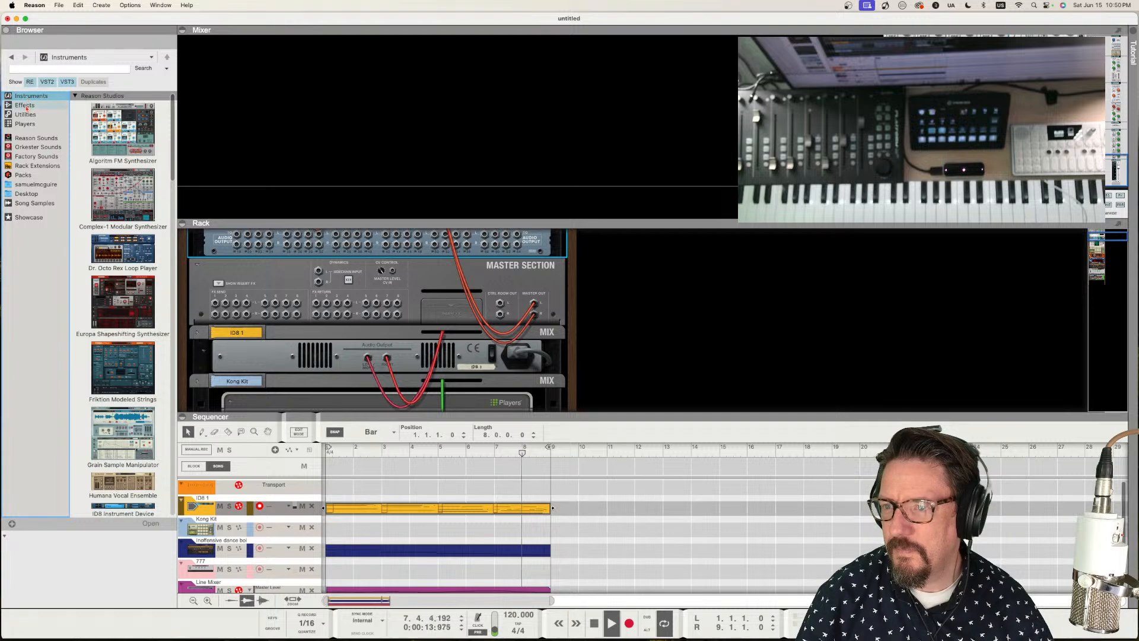
pyautogui.scroll(-5, 131, 214)
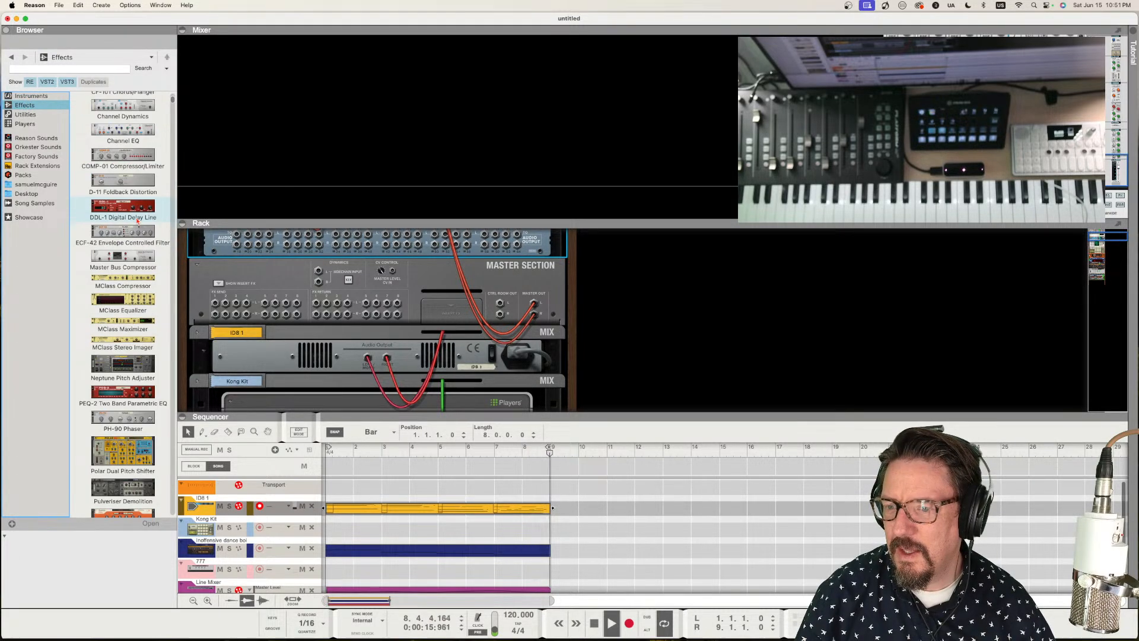
pyautogui.scroll(-3, 137, 220)
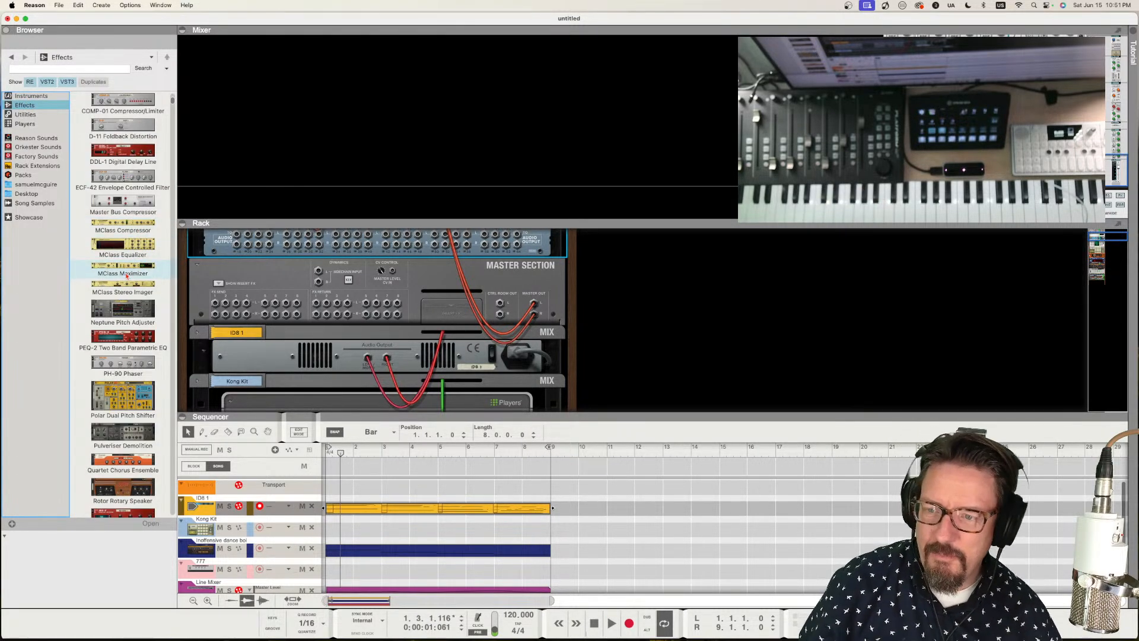
pyautogui.scroll(-8, 126, 276)
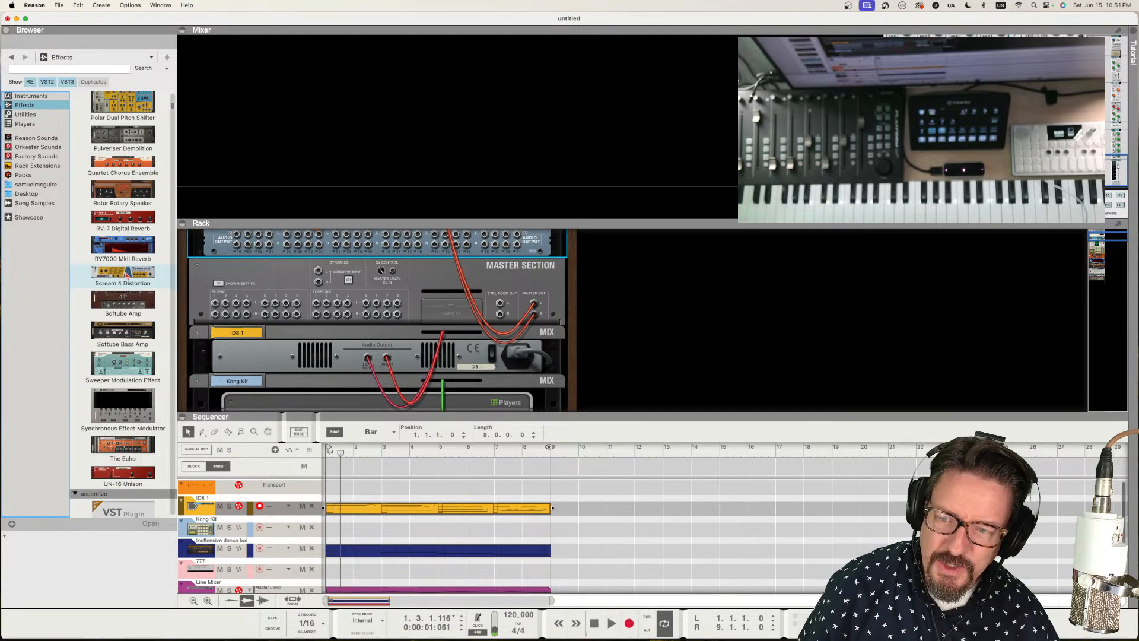
pyautogui.click(105, 248)
pyautogui.moveTo(105, 248); pyautogui.dragTo(617, 321)
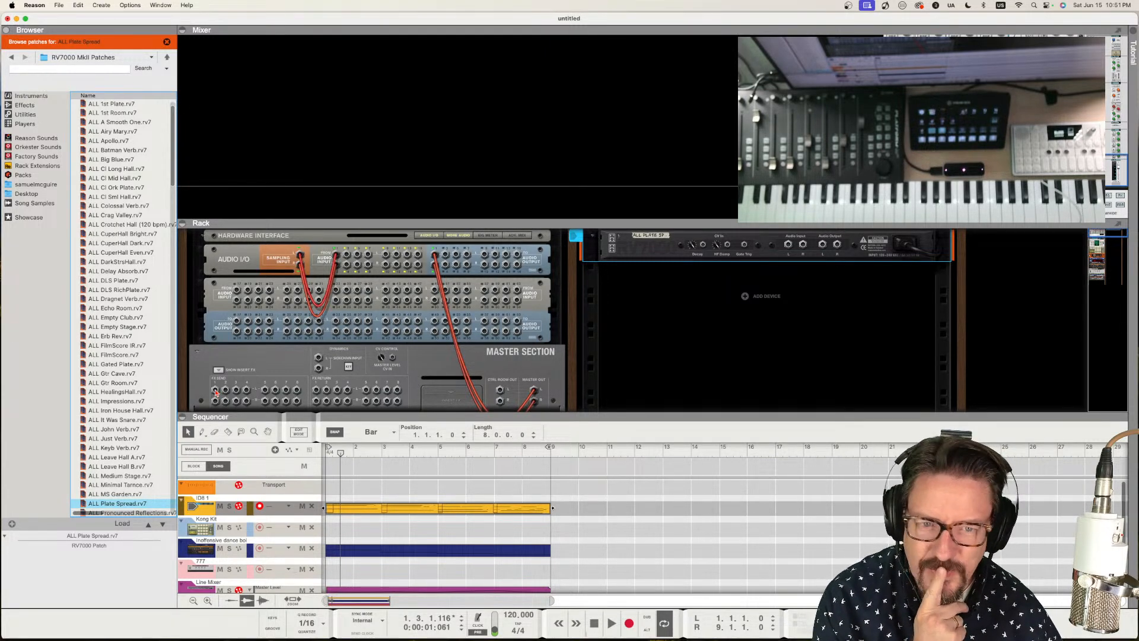
# - Cable the Master Section's first FX send and return to the RV7000 MkII's stereo inputs and outputs, and flip the rack to the front
pyautogui.moveTo(216, 391); pyautogui.dragTo(321, 319)
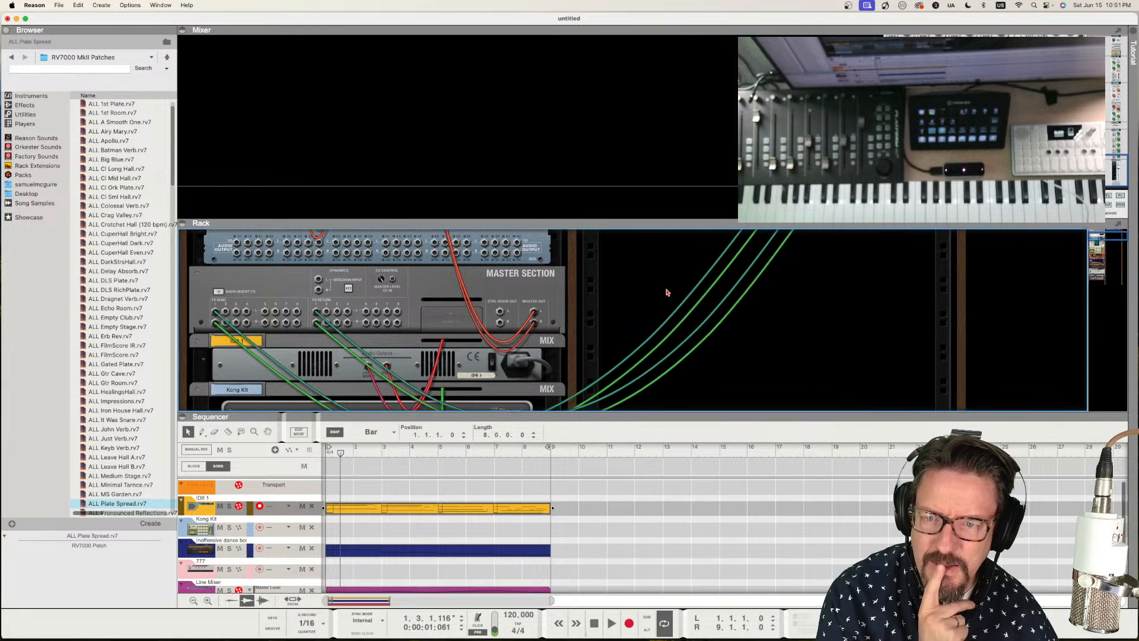
pyautogui.scroll(3, 670, 289)
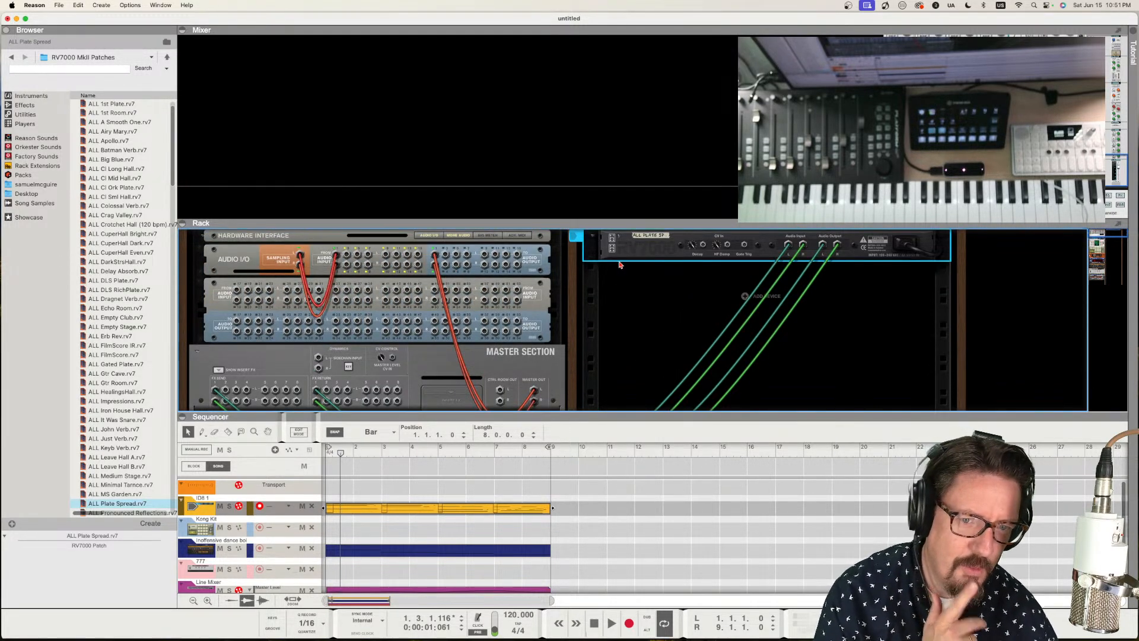
pyautogui.press('Tab')
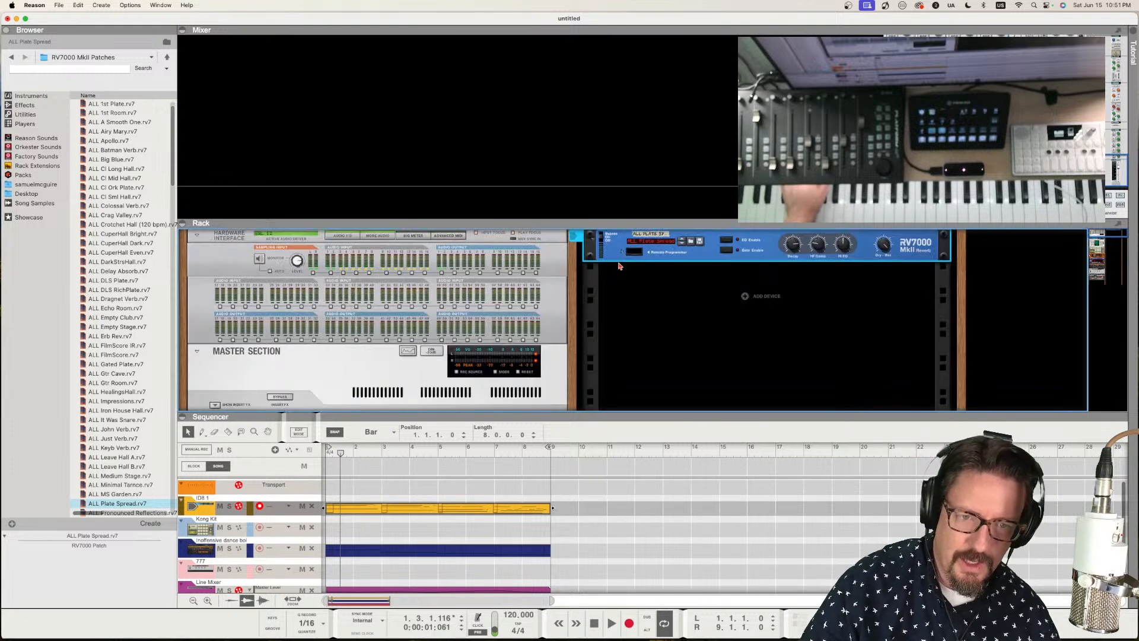
# - Open the RV7000 MkII's Remote Programmer and review its EQ and Gate edit pages, returning to the Reverb page
pyautogui.click(625, 254)
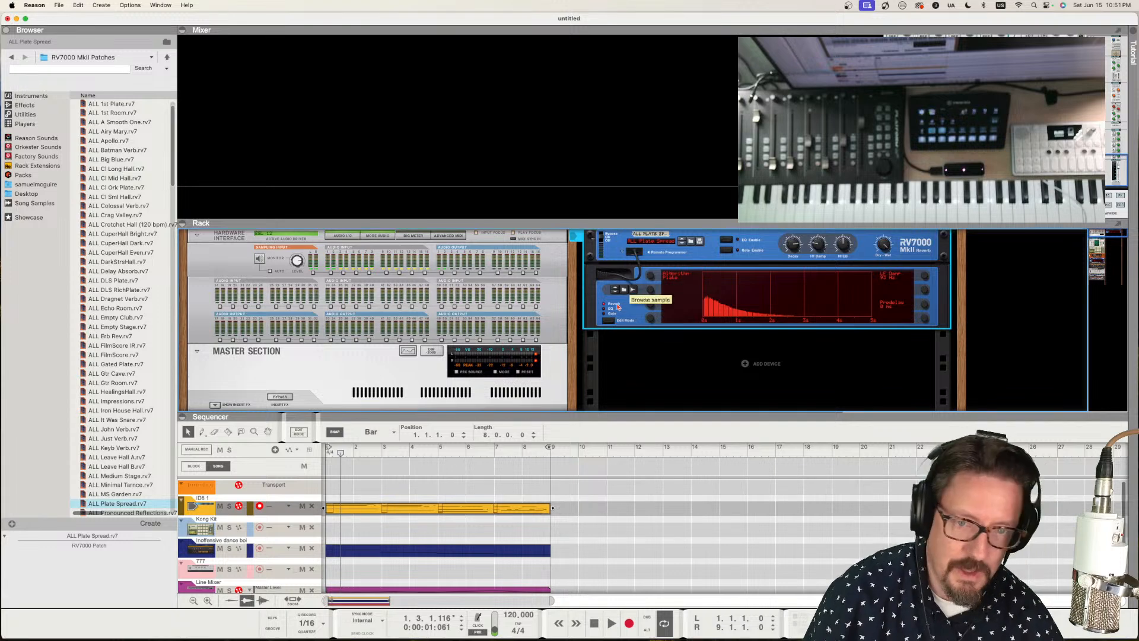
pyautogui.click(610, 322)
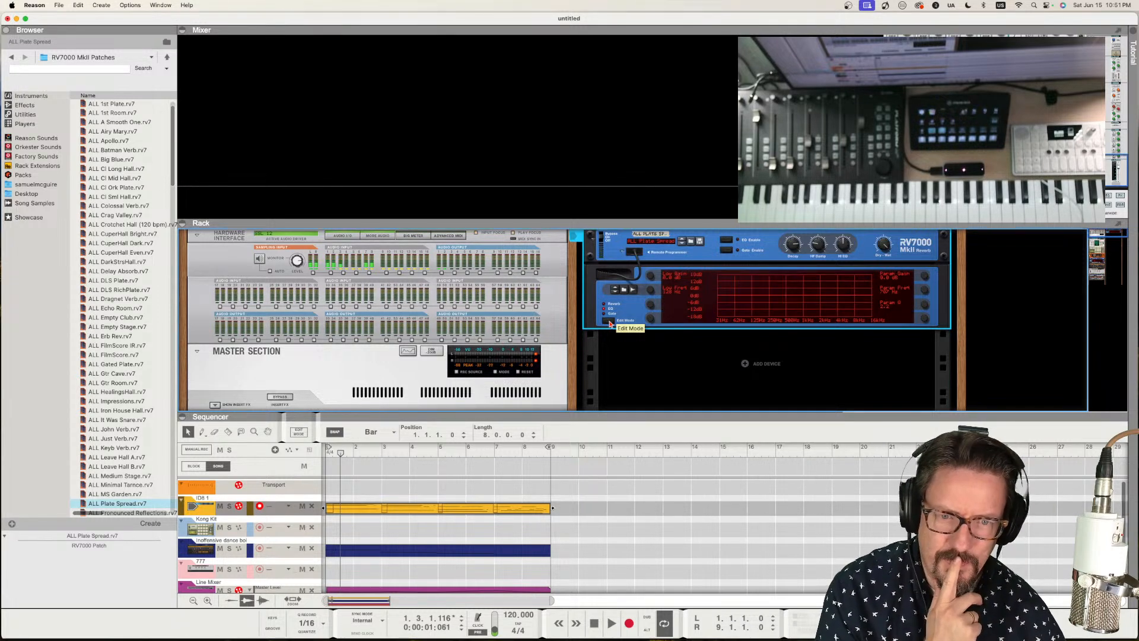
pyautogui.click(610, 322)
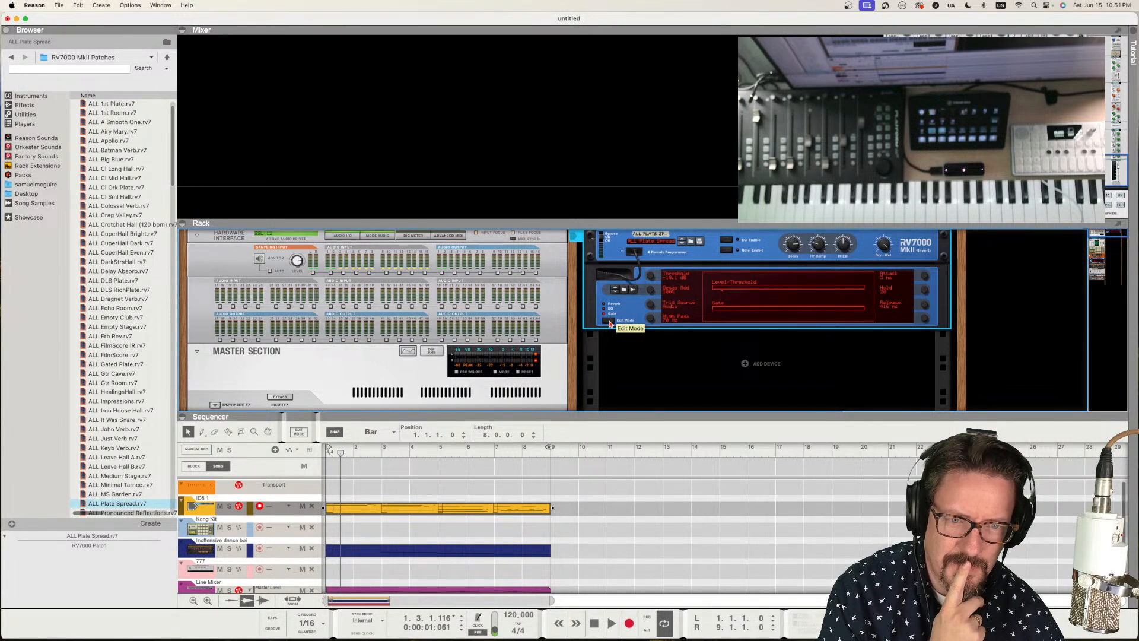
pyautogui.click(610, 321)
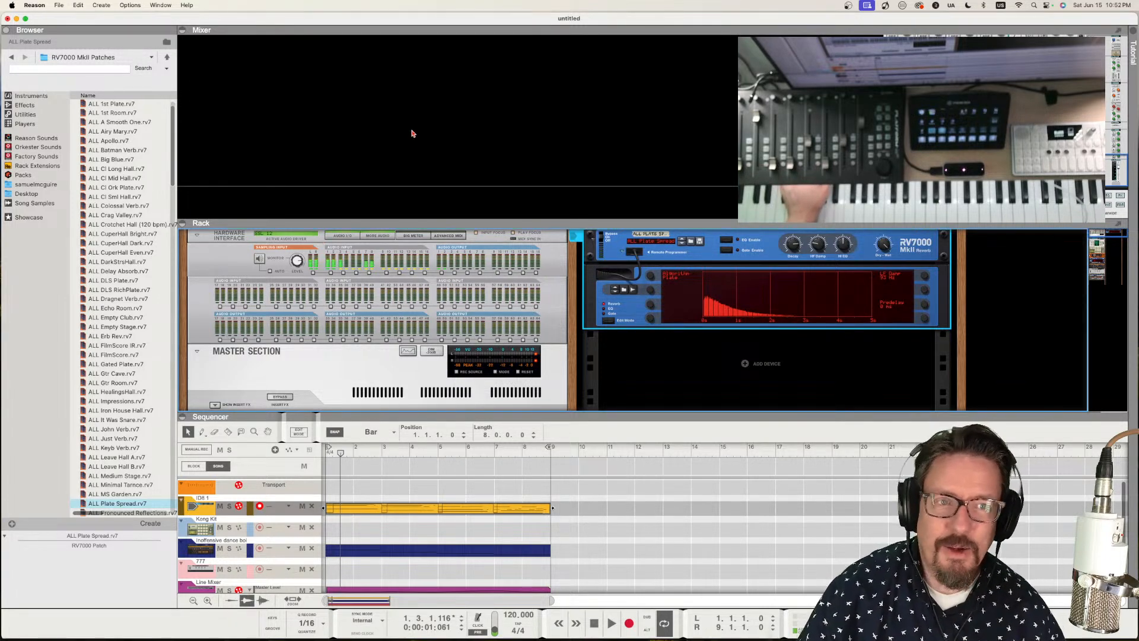
# - Show only the mixer and play the song with the ID8 1 channel soloed, trying its first FX send level
pyautogui.click(183, 223)
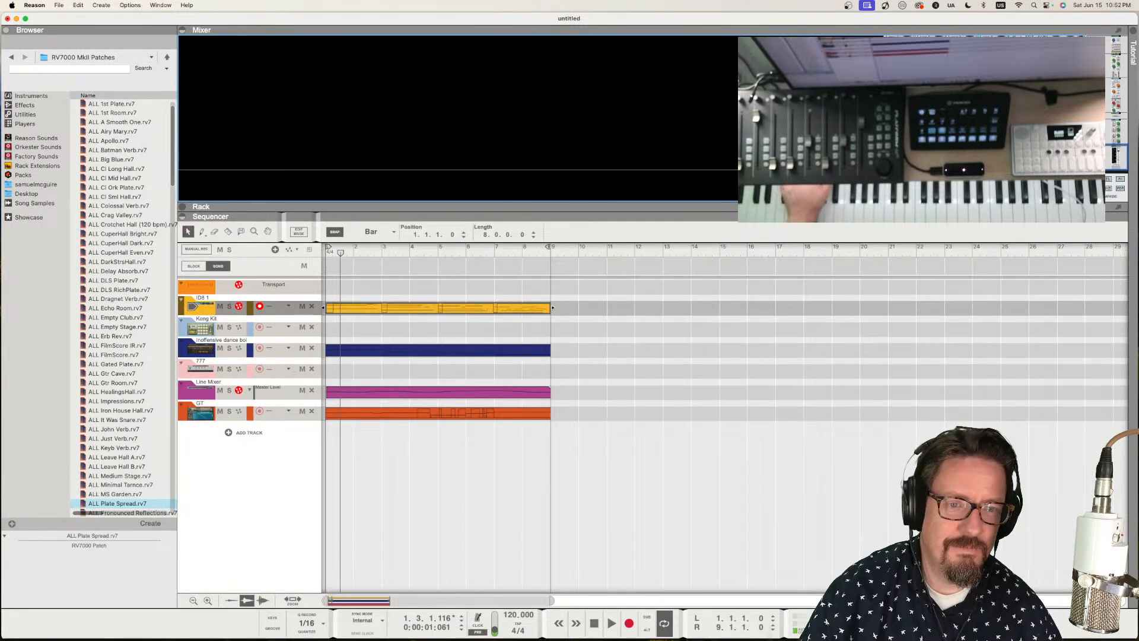
pyautogui.click(185, 218)
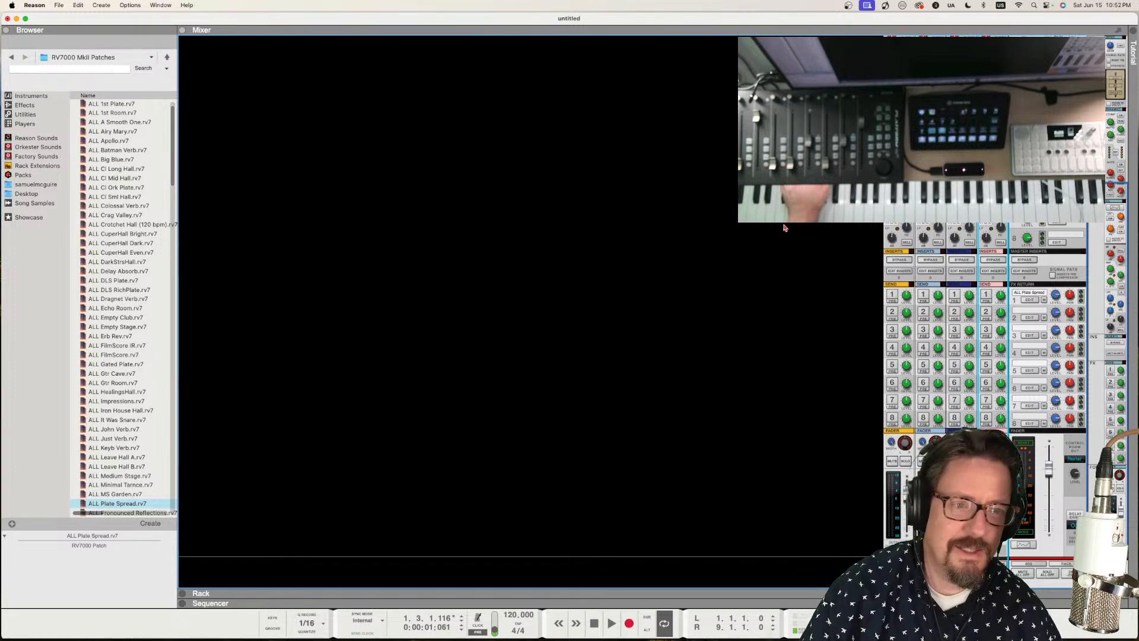
pyautogui.scroll(-5, 985, 327)
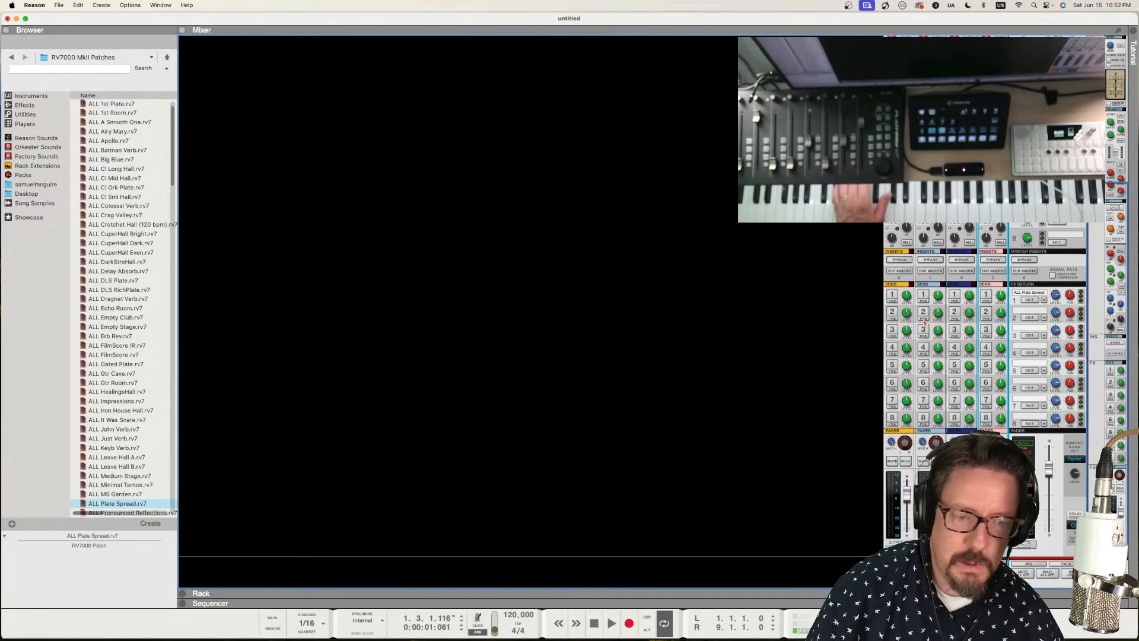
pyautogui.press('space')
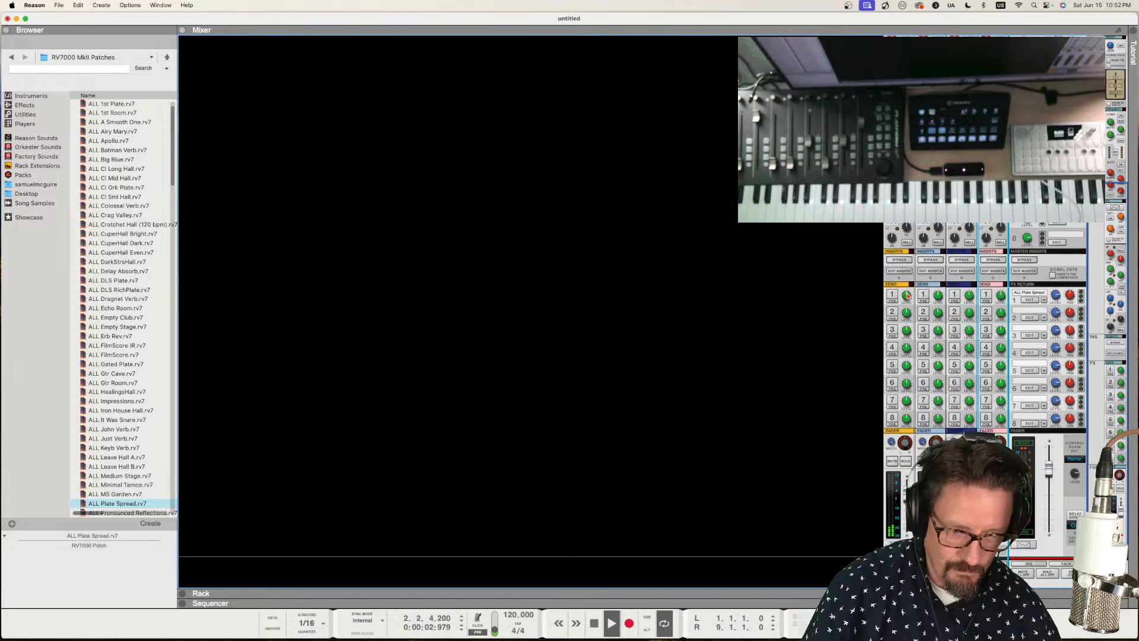
pyautogui.moveTo(907, 299); pyautogui.dragTo(906, 288)
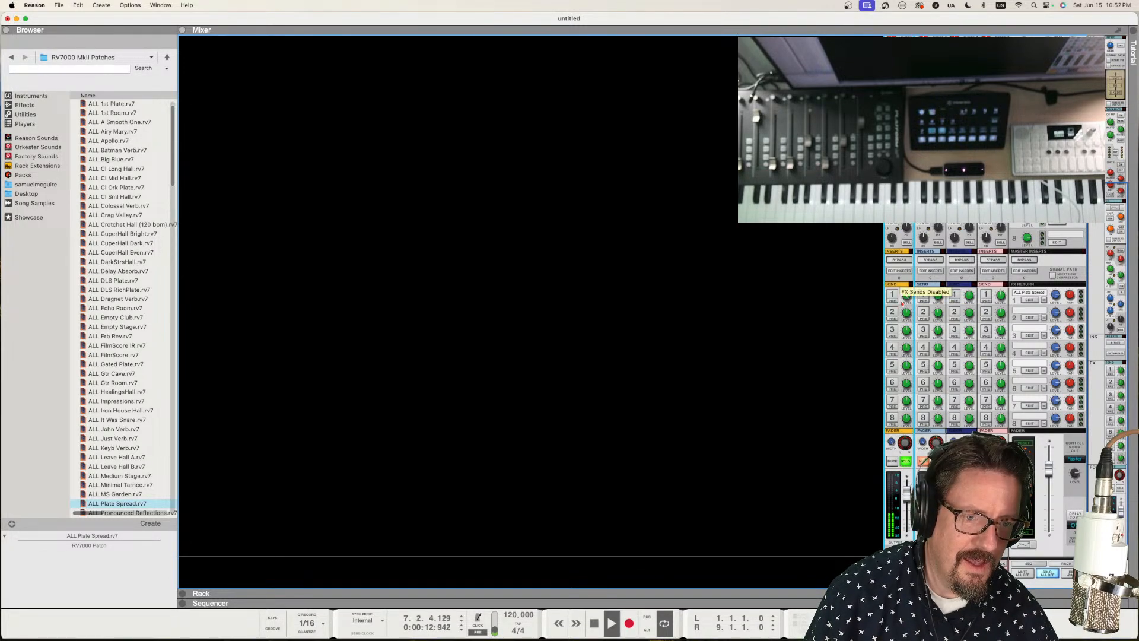
pyautogui.press('space')
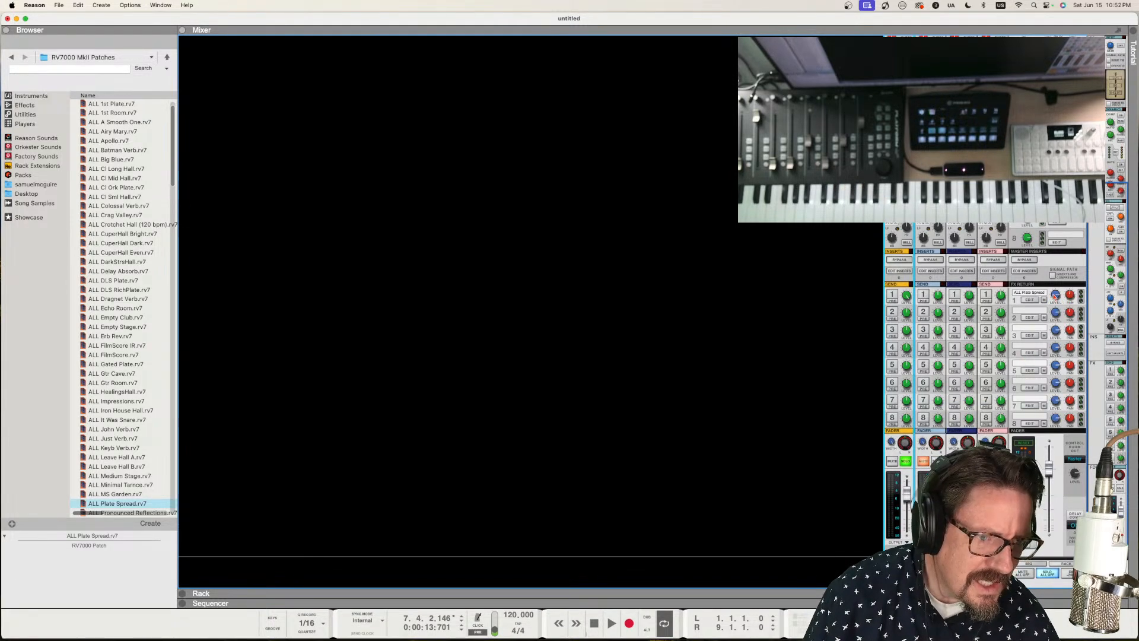
# - Enable FX send 1 on the ID8 1 channel, adjust its send level during soloed playback, and turn the solo off
pyautogui.press('space')
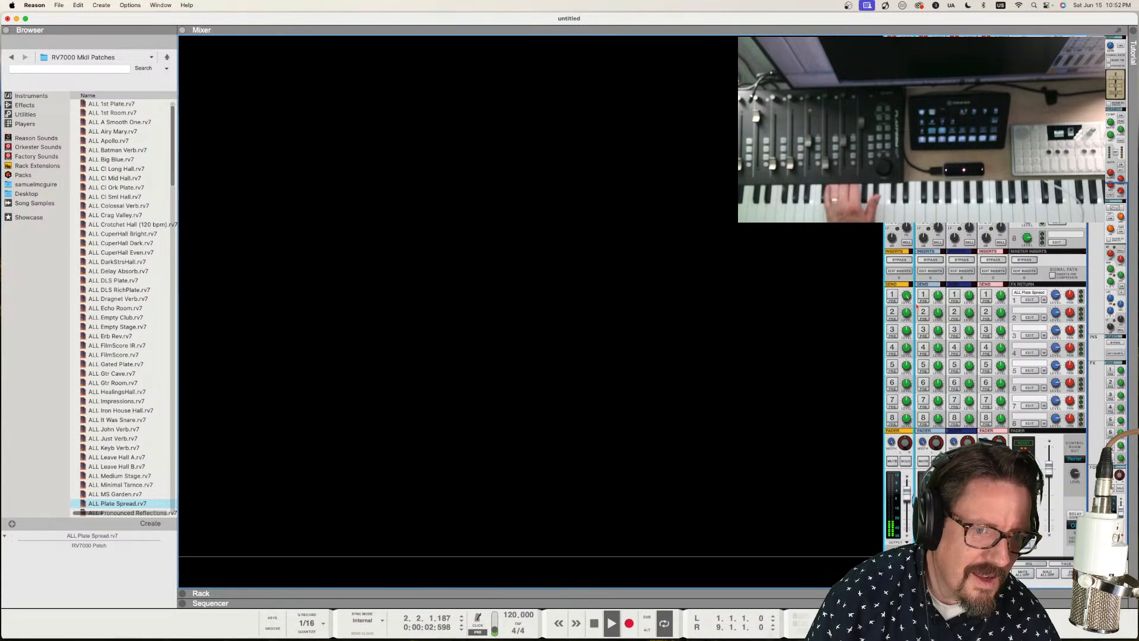
pyautogui.click(892, 294)
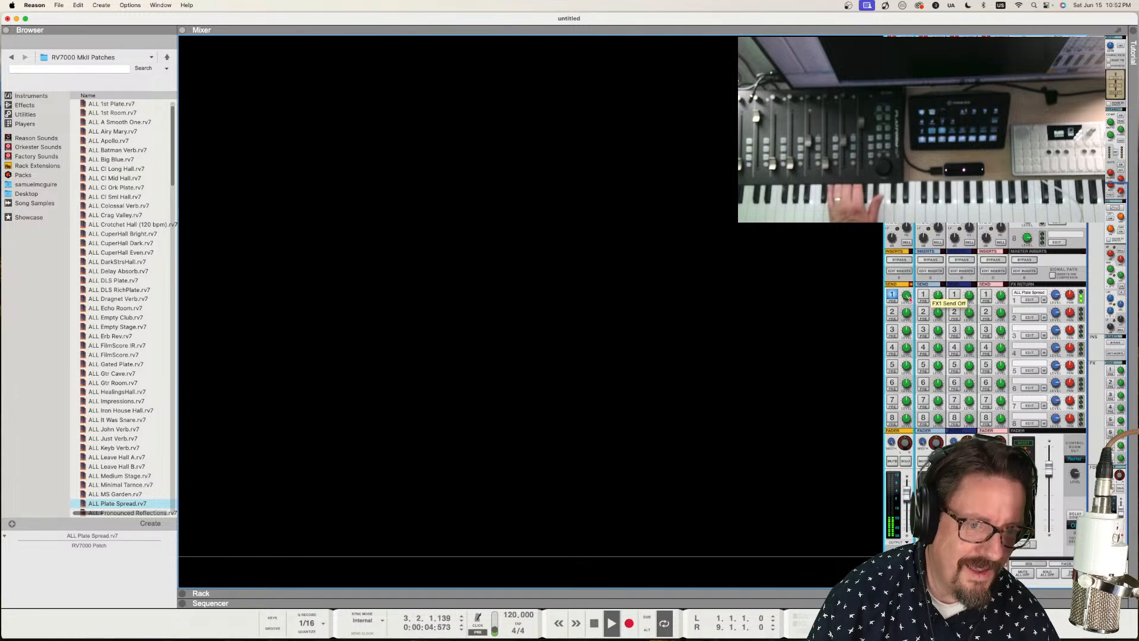
pyautogui.moveTo(909, 298); pyautogui.dragTo(911, 321)
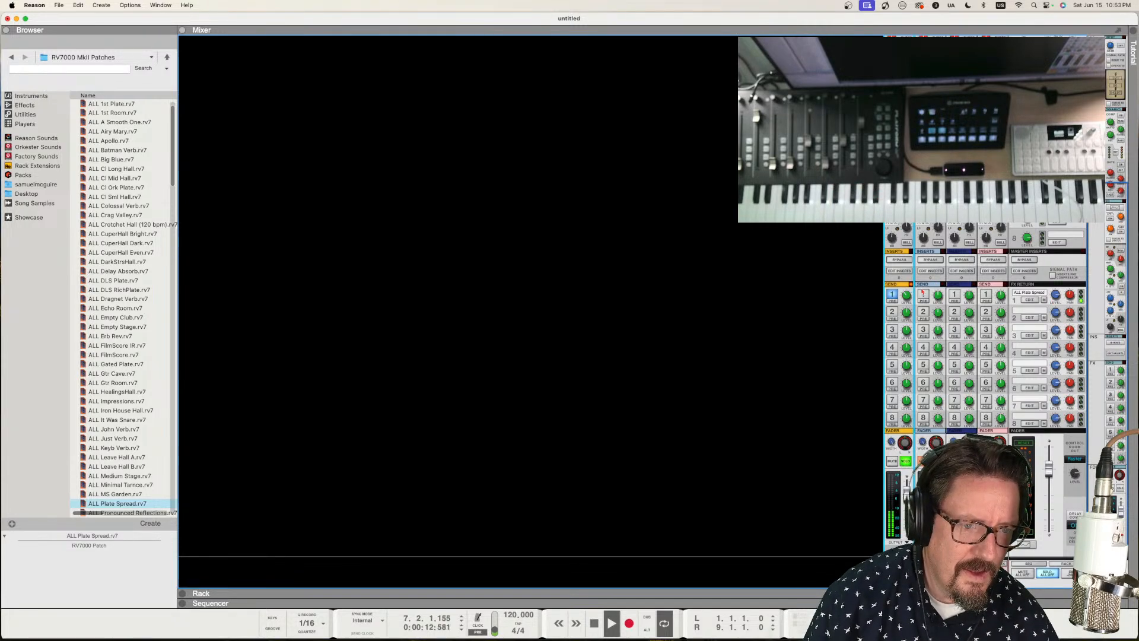
pyautogui.moveTo(906, 297)
pyautogui.mouseDown()
pyautogui.moveTo(906, 276)
pyautogui.moveTo(908, 295)
pyautogui.mouseUp()
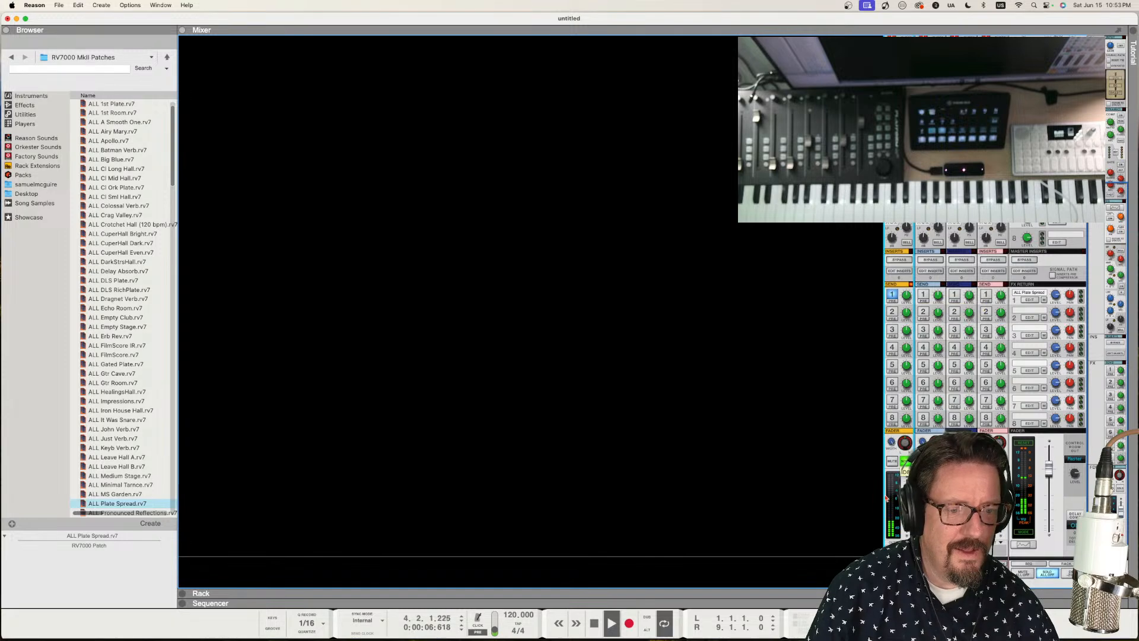
pyautogui.click(905, 461)
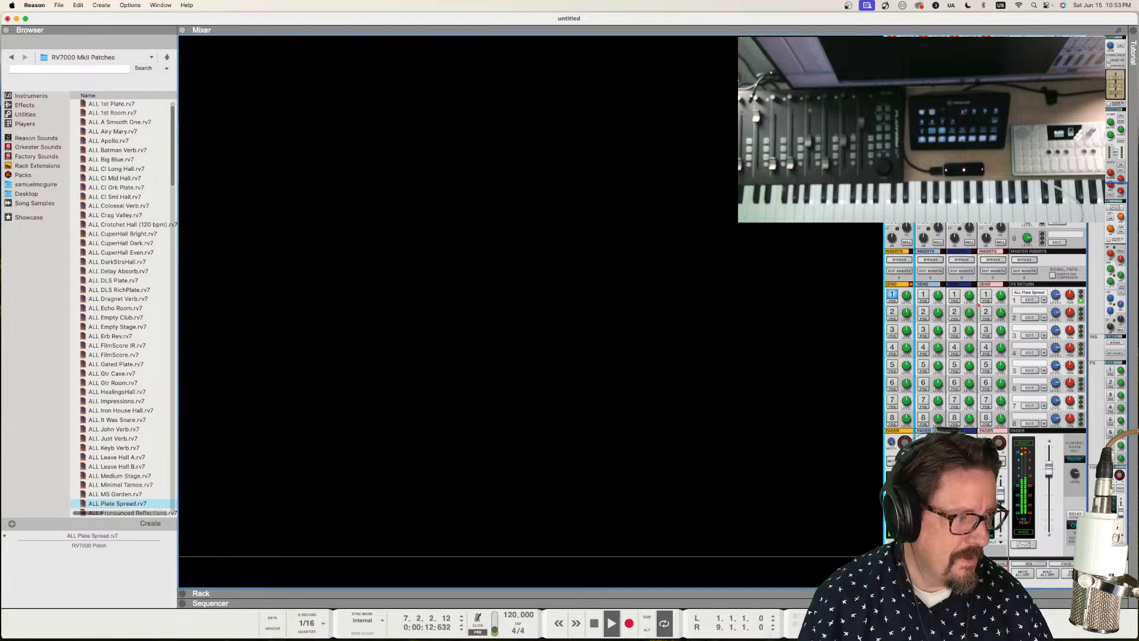
pyautogui.moveTo(939, 310)
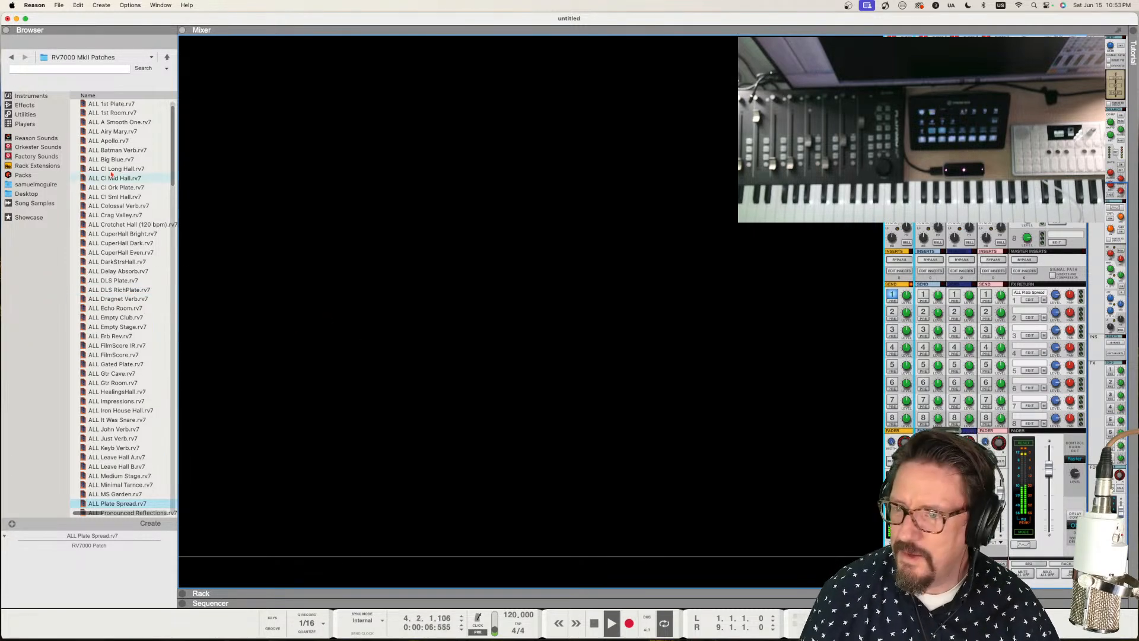
# - Add the Pangea World Instruments device from the instruments library to the rack below the 777 Combinator
pyautogui.click(11, 57)
pyautogui.click(10, 57)
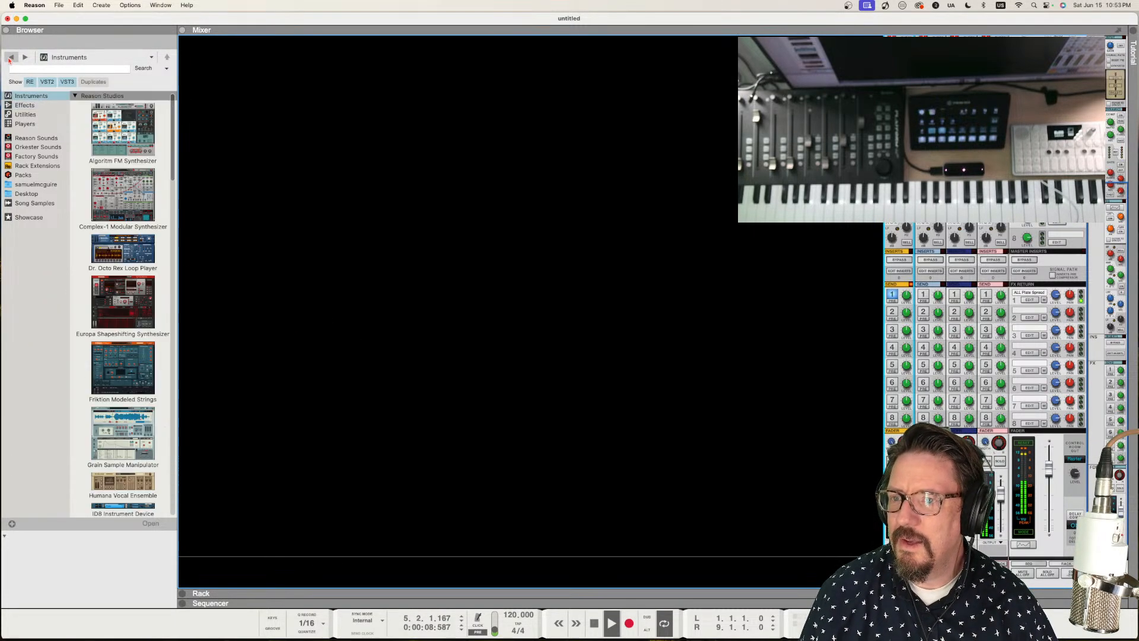
pyautogui.click(10, 57)
pyautogui.click(10, 57)
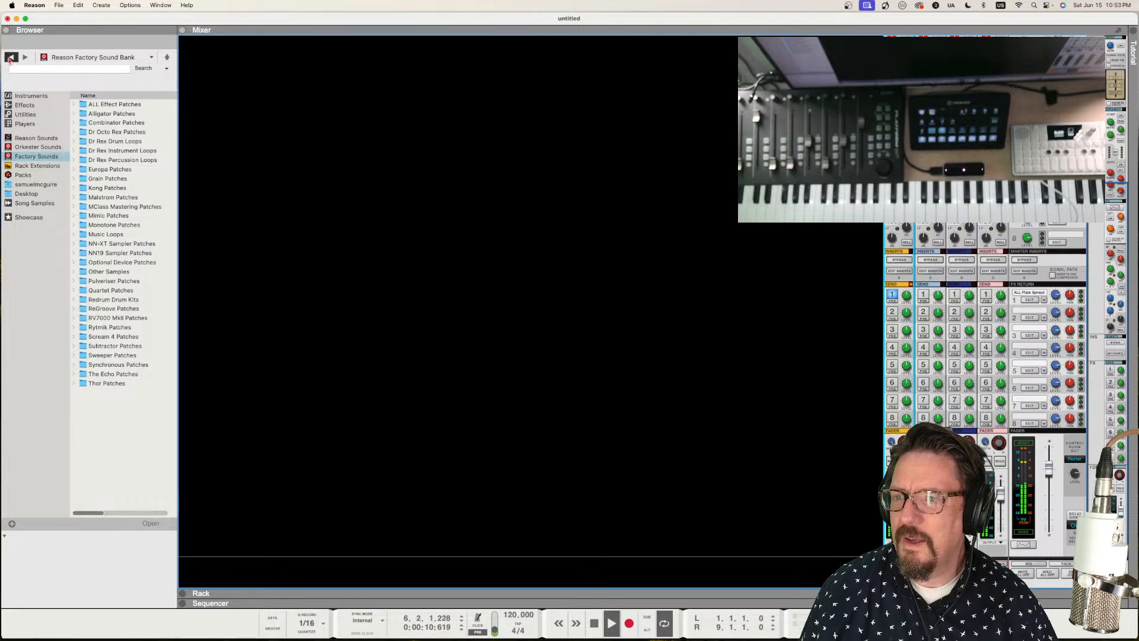
pyautogui.click(30, 96)
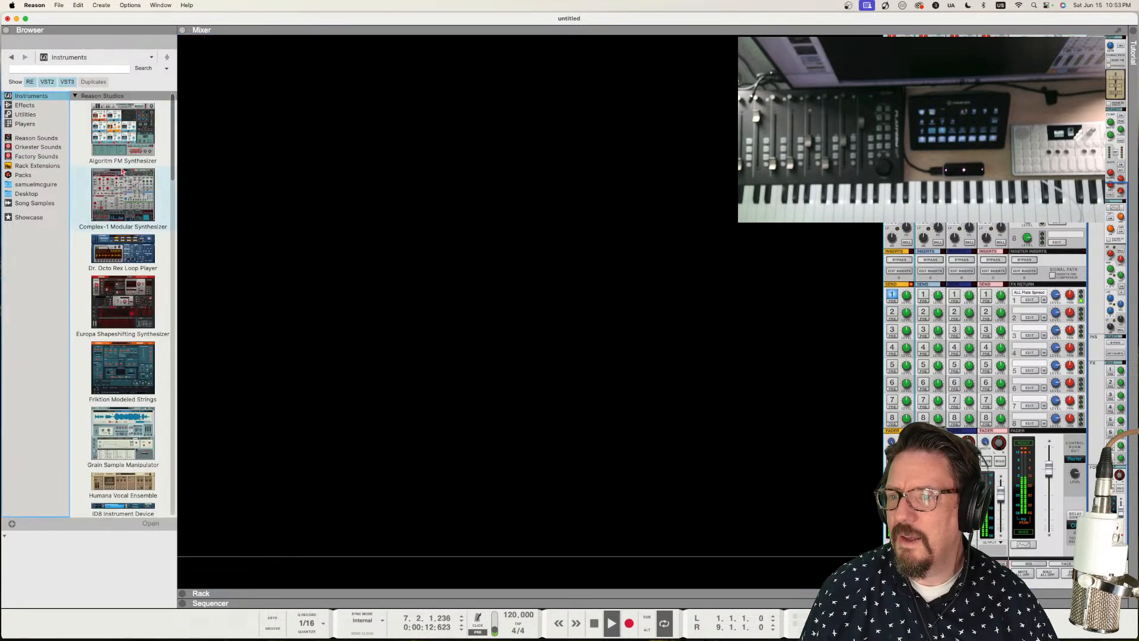
pyautogui.scroll(-10, 120, 273)
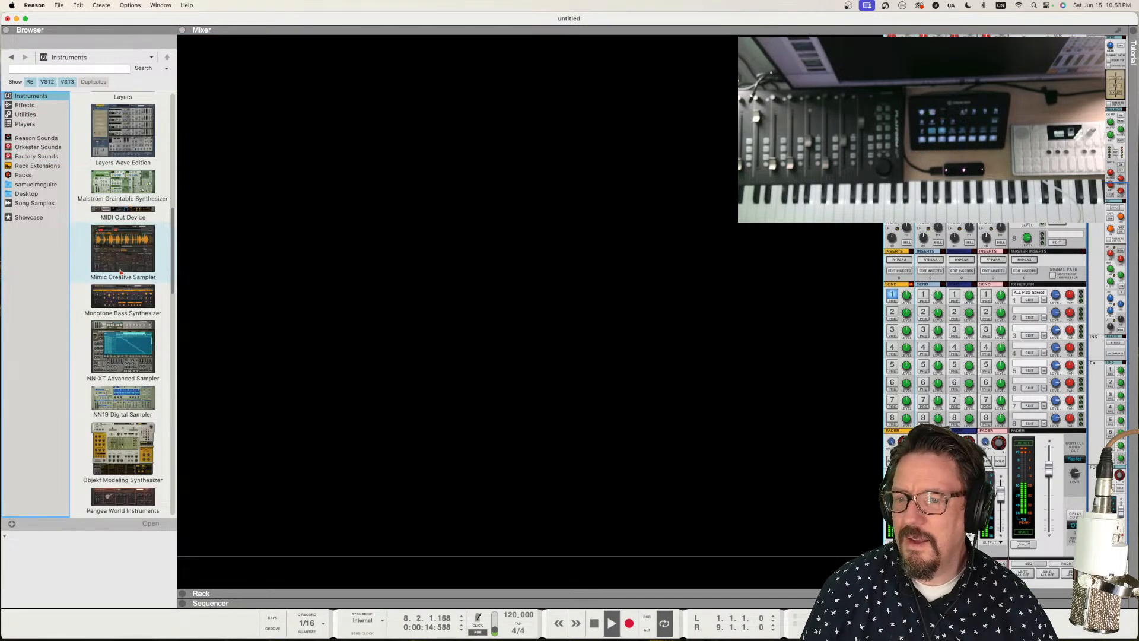
pyautogui.click(182, 594)
pyautogui.click(183, 30)
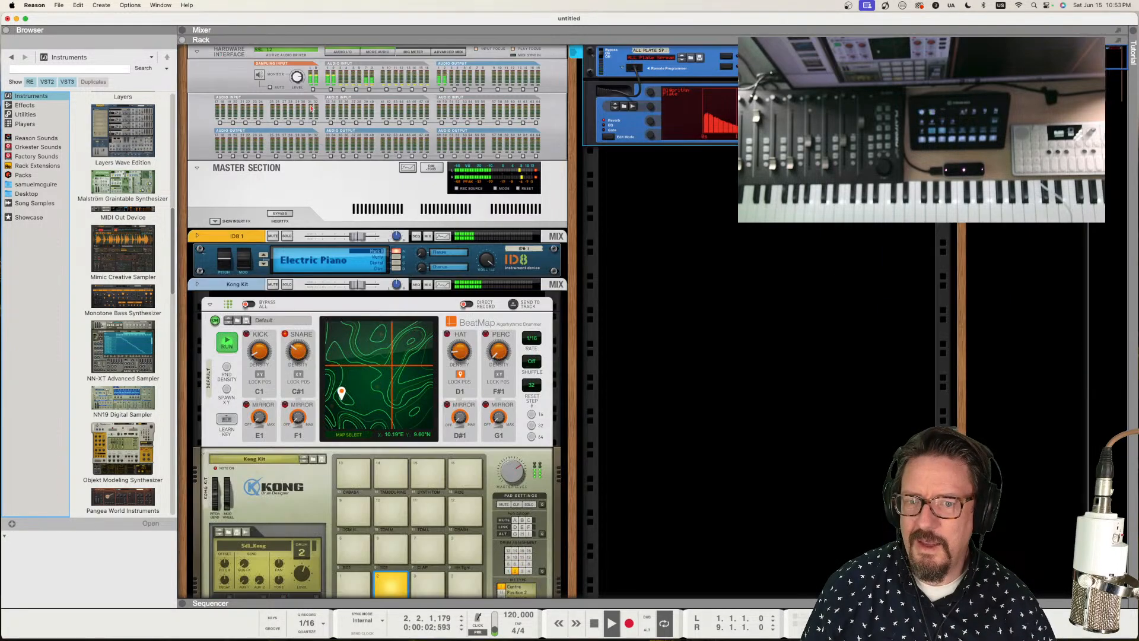
pyautogui.scroll(-15, 356, 238)
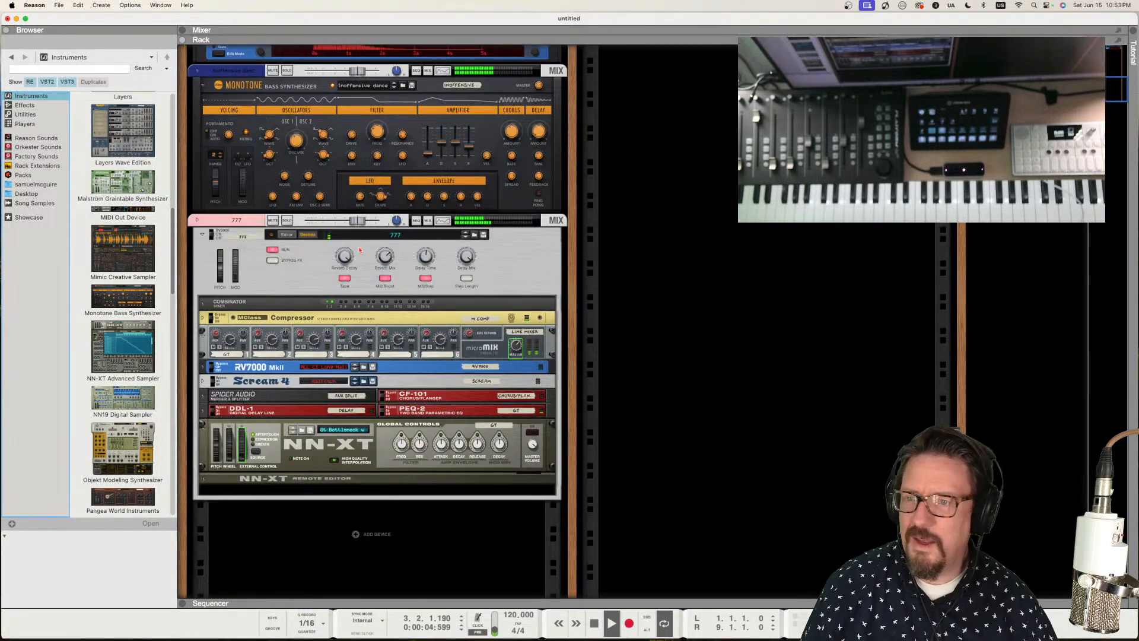
pyautogui.scroll(-6, 149, 200)
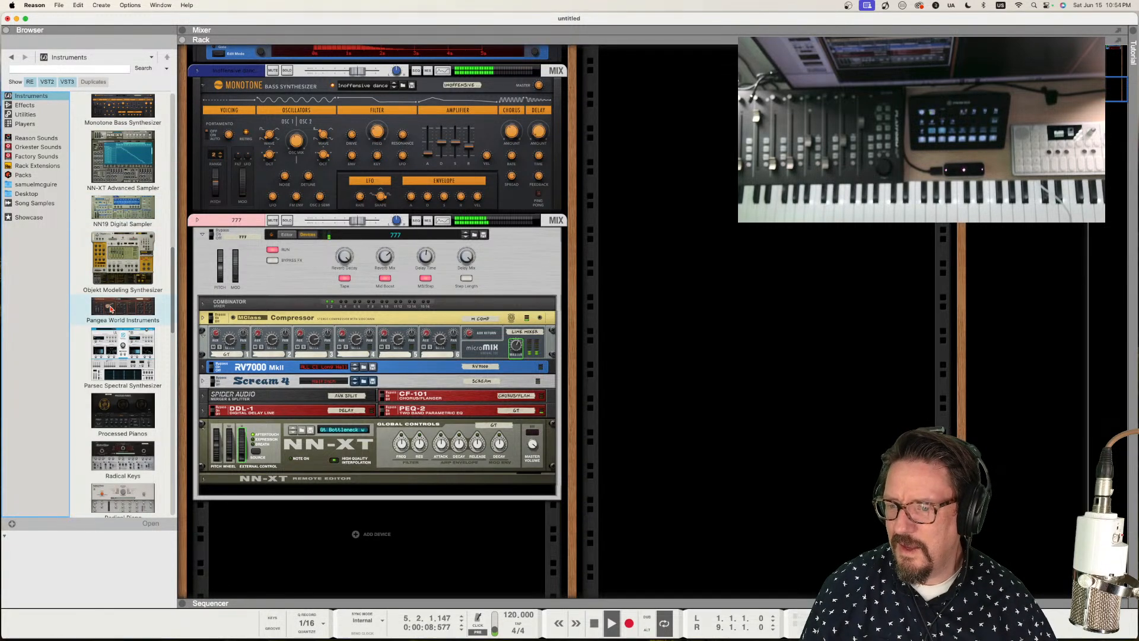
pyautogui.moveTo(111, 307)
pyautogui.mouseDown()
pyautogui.moveTo(338, 490)
pyautogui.moveTo(324, 551)
pyautogui.mouseUp()
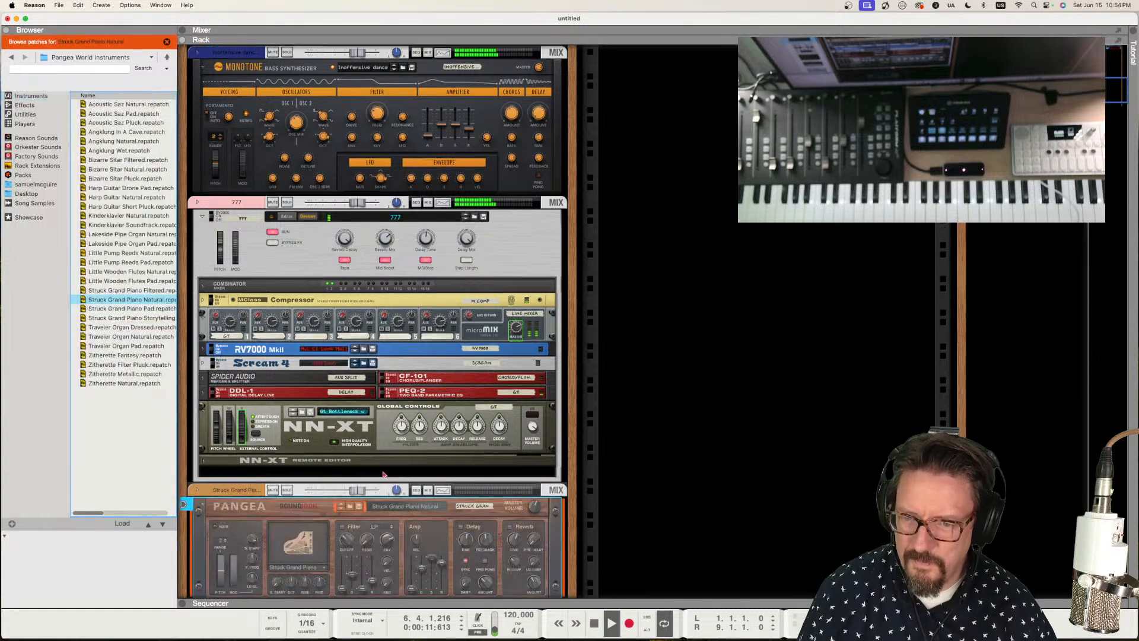
# - Load the Traveler Organ Natural patch into the Pangea device and adjust its master volume
pyautogui.click(409, 408)
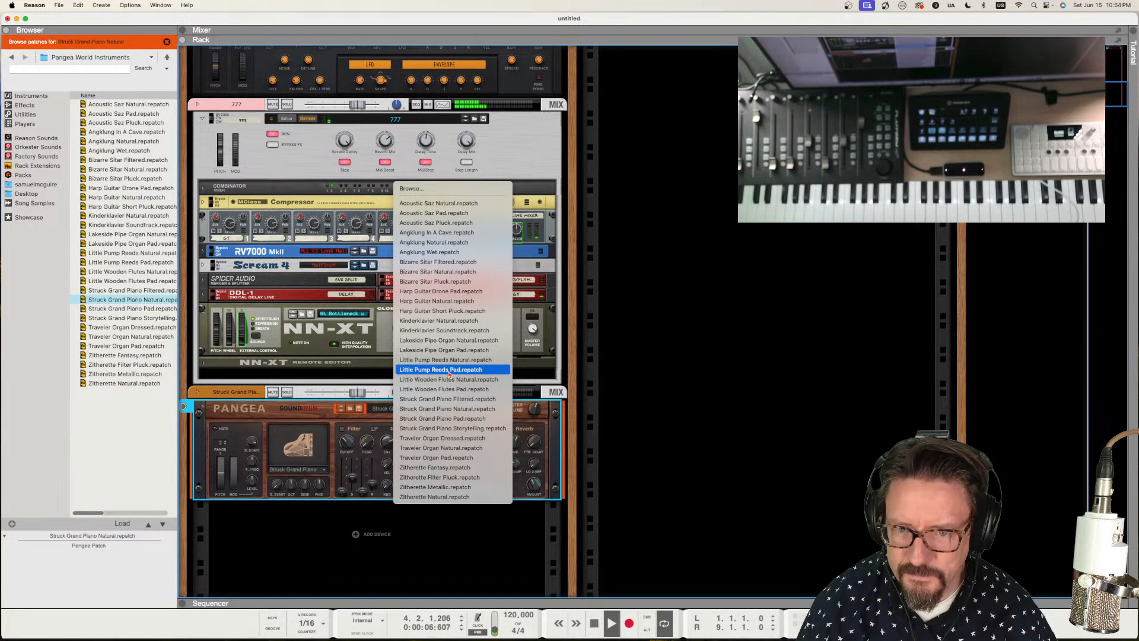
pyautogui.click(453, 449)
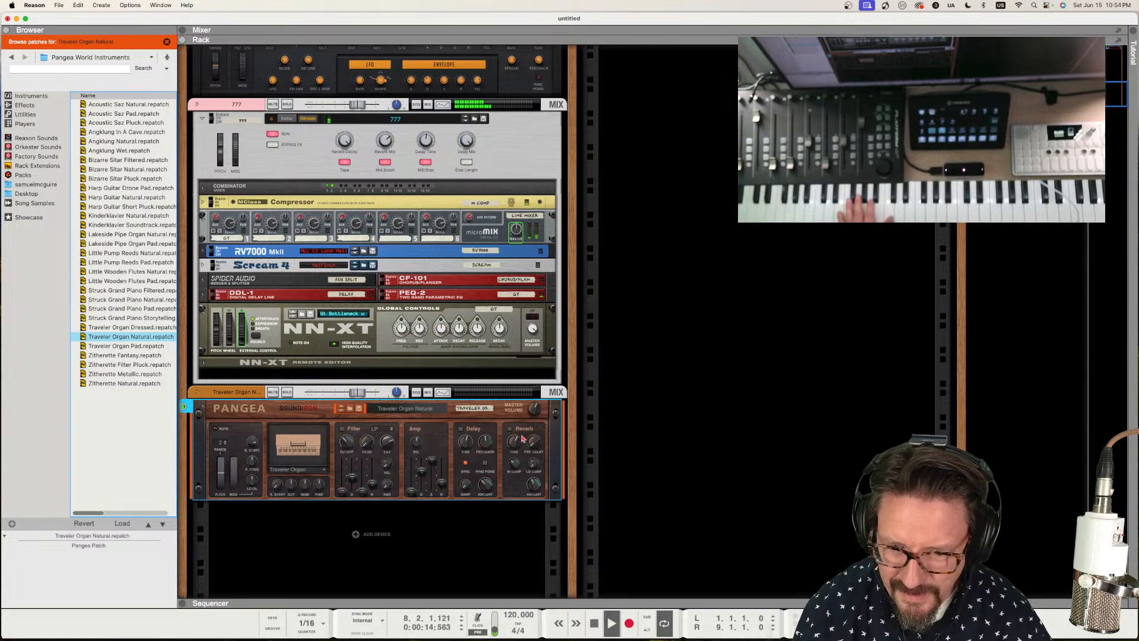
pyautogui.moveTo(533, 410)
pyautogui.mouseDown()
pyautogui.moveTo(537, 433)
pyautogui.moveTo(514, 411)
pyautogui.mouseUp()
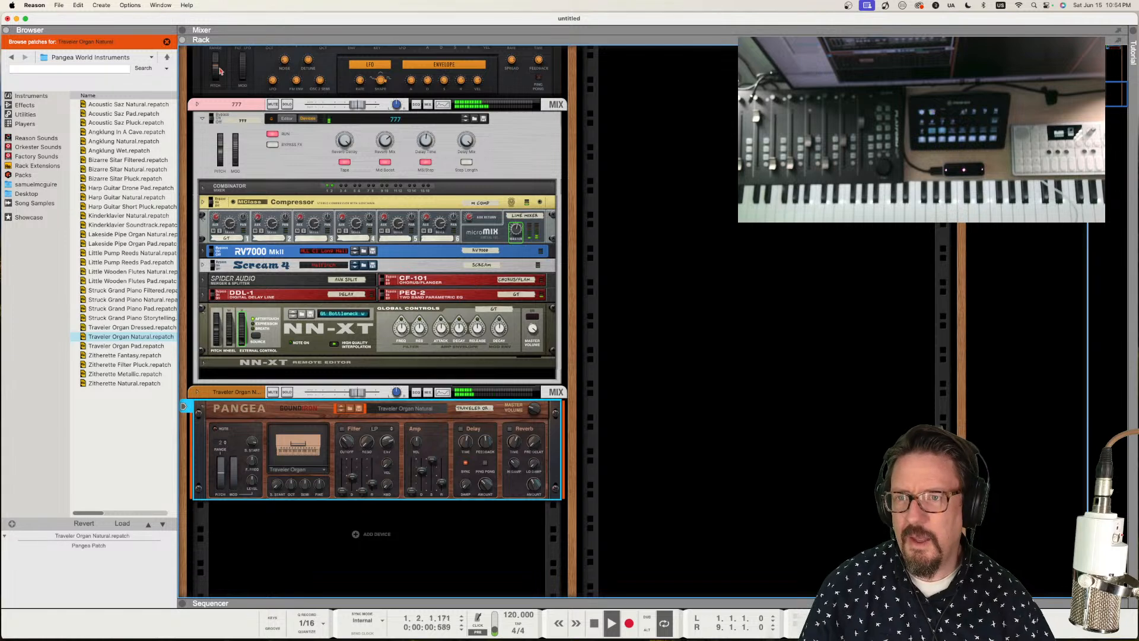
# - Show the mixer above the rack, lower the 777 channel's fader while the song plays, and stop playback
pyautogui.click(186, 30)
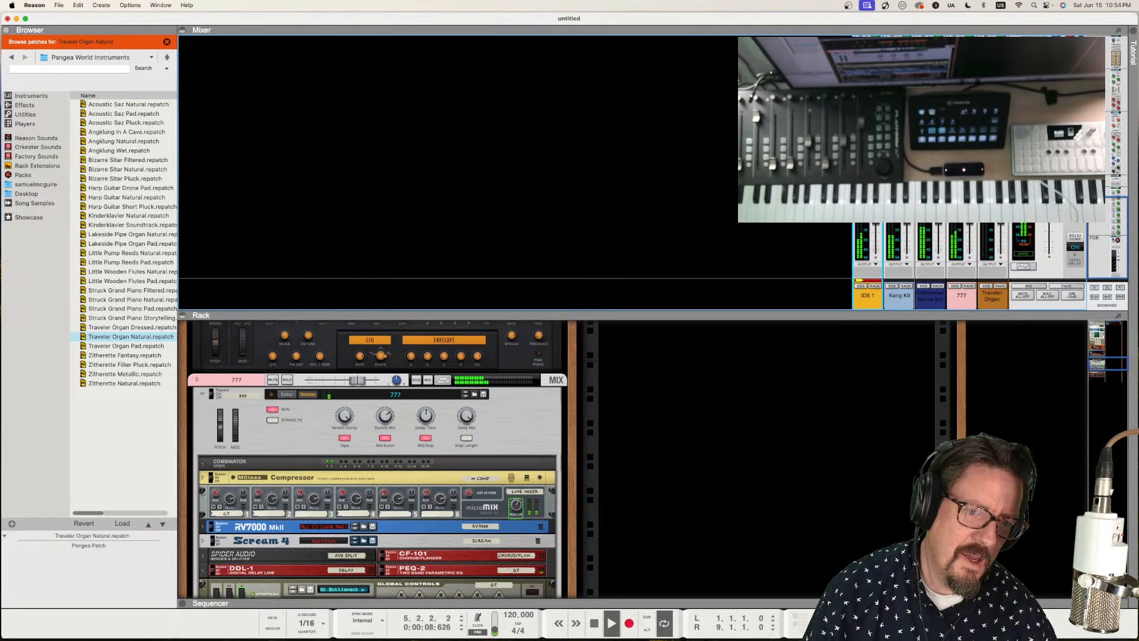
pyautogui.click(961, 296)
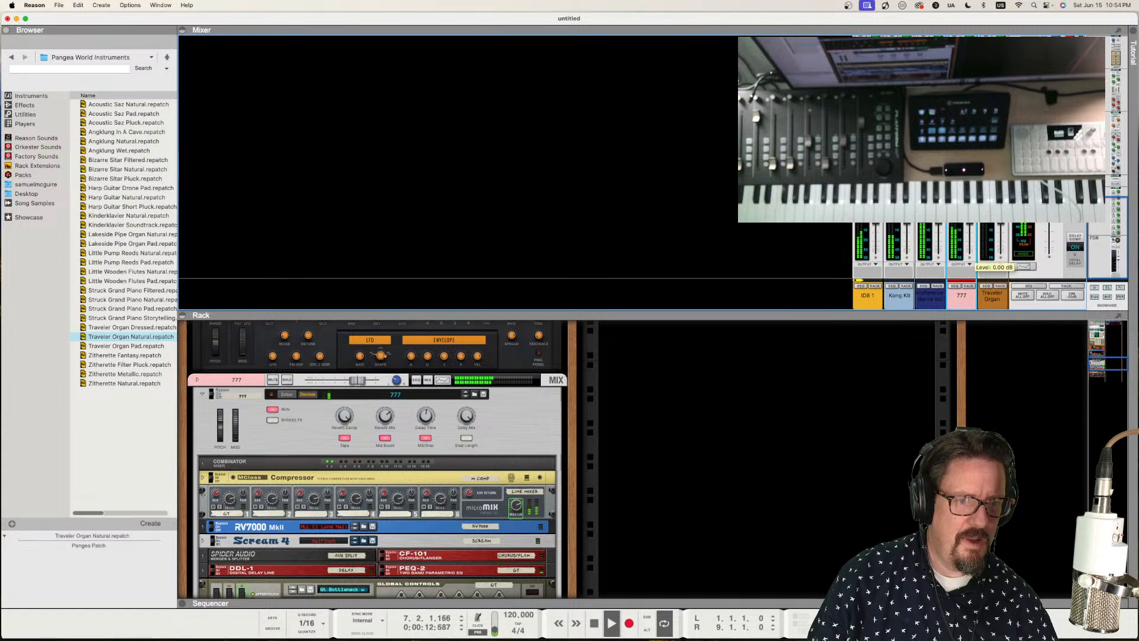
pyautogui.moveTo(969, 224); pyautogui.dragTo(969, 228)
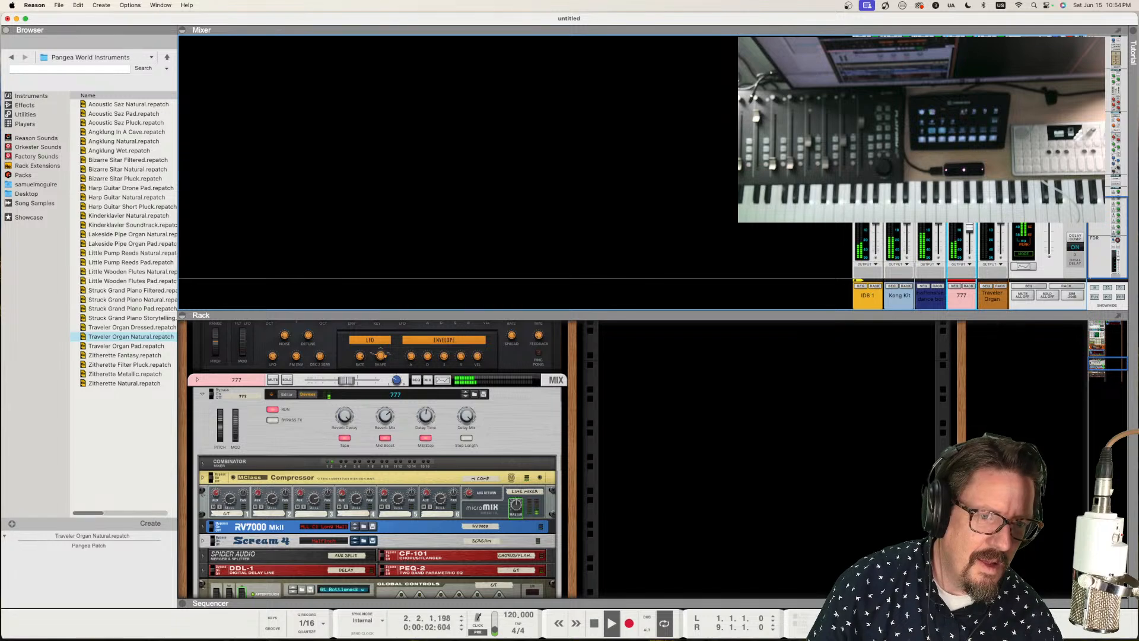
pyautogui.click(938, 198)
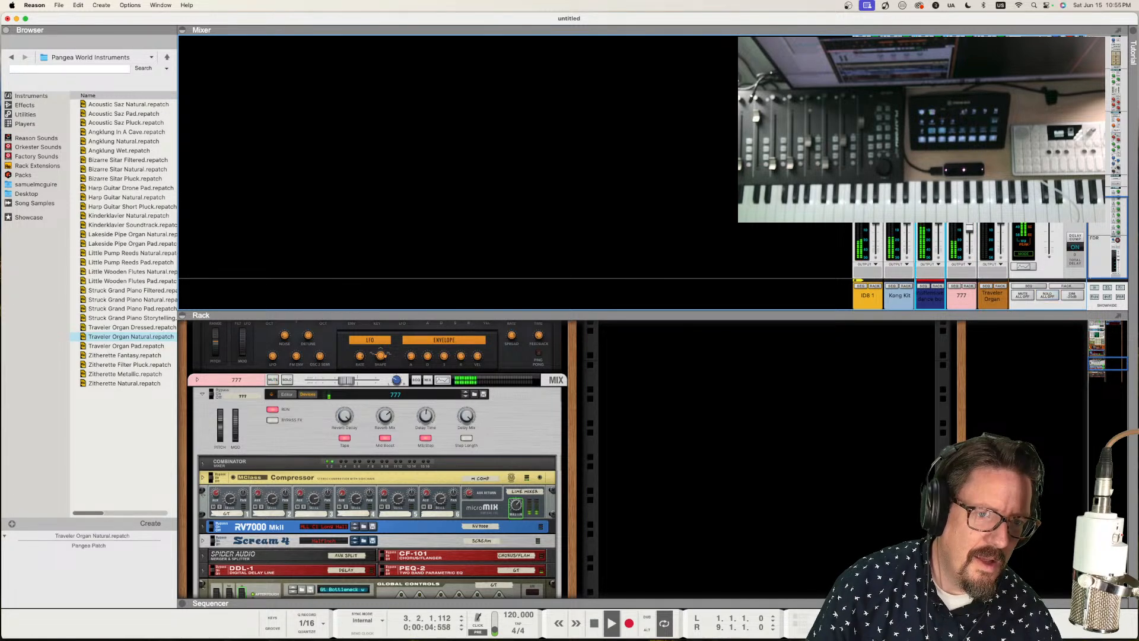
pyautogui.click(969, 226)
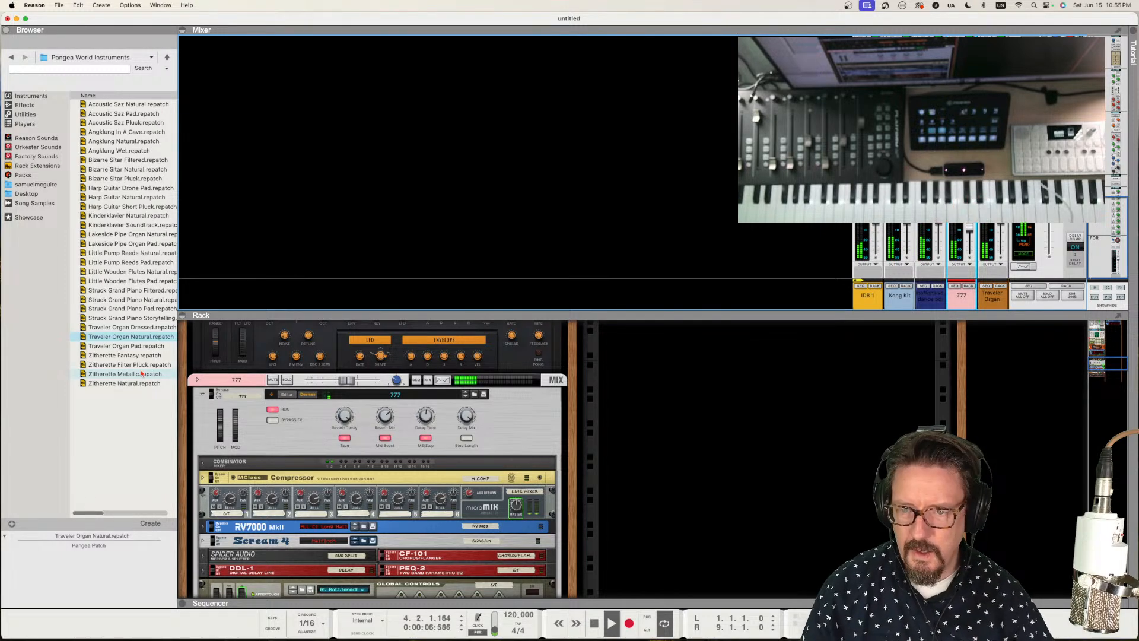
pyautogui.press('space')
# - Turn on Delay and Reverb on the Pangea organ and adjust the reverb's pre-delay
pyautogui.scroll(-8, 299, 363)
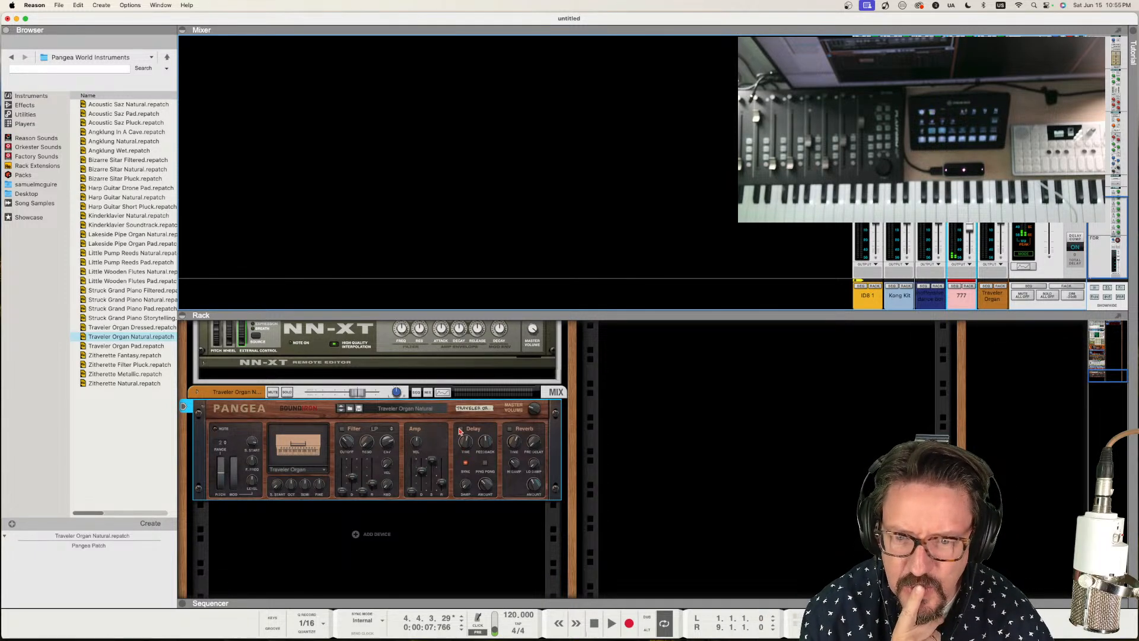
pyautogui.click(460, 429)
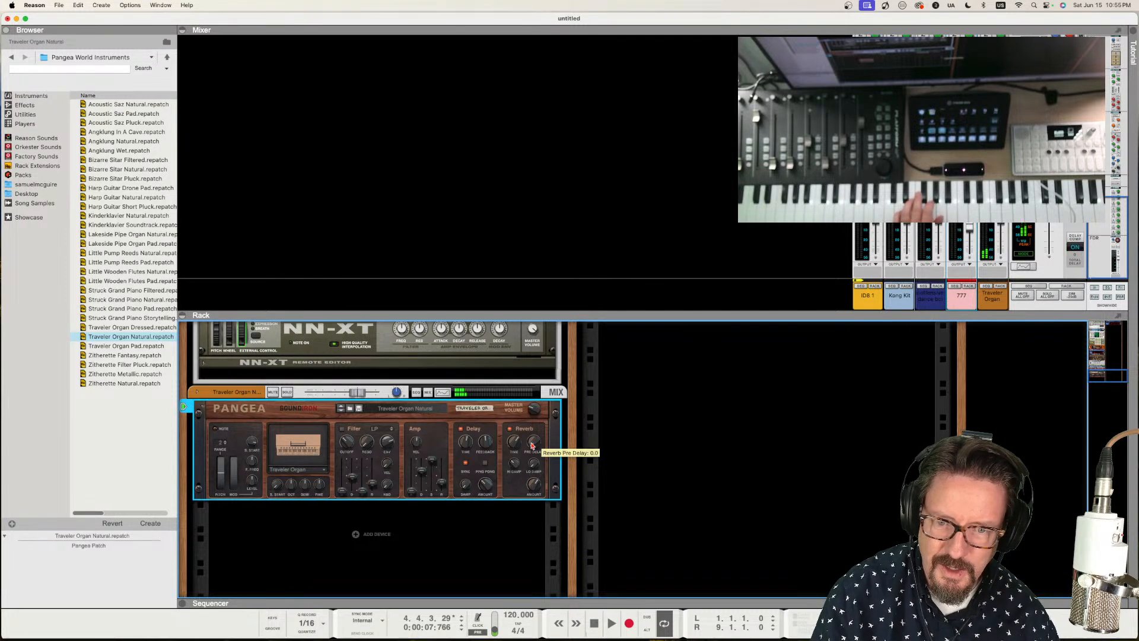
pyautogui.moveTo(531, 442); pyautogui.dragTo(532, 437)
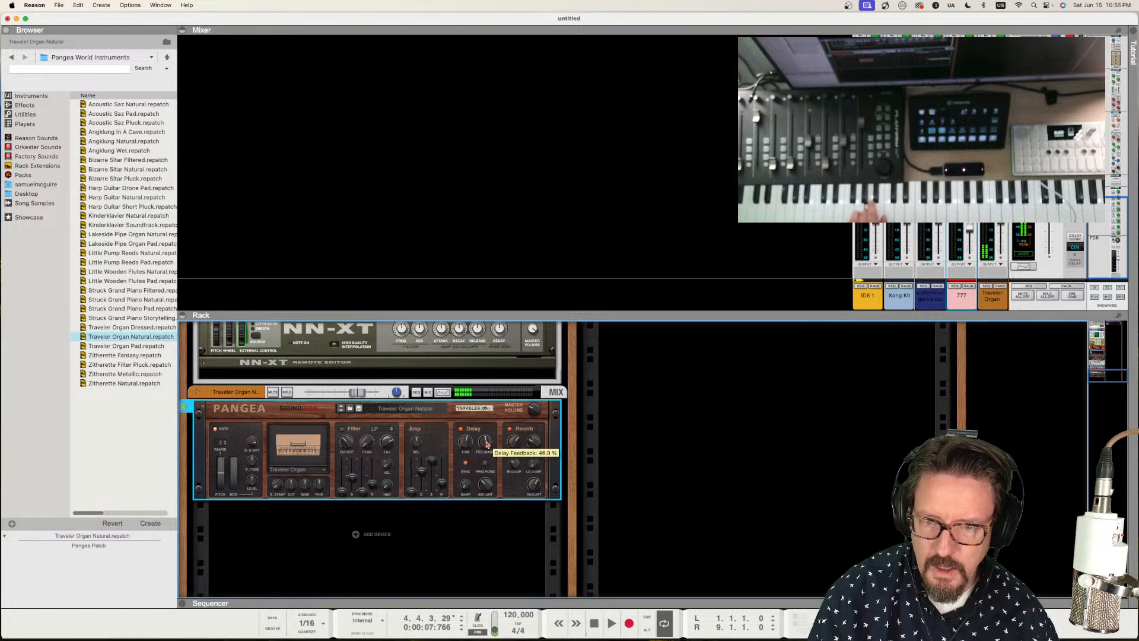
# - Look through the Pangea patch list without choosing a patch, and start song playback to rehearse the organ part
pyautogui.click(400, 411)
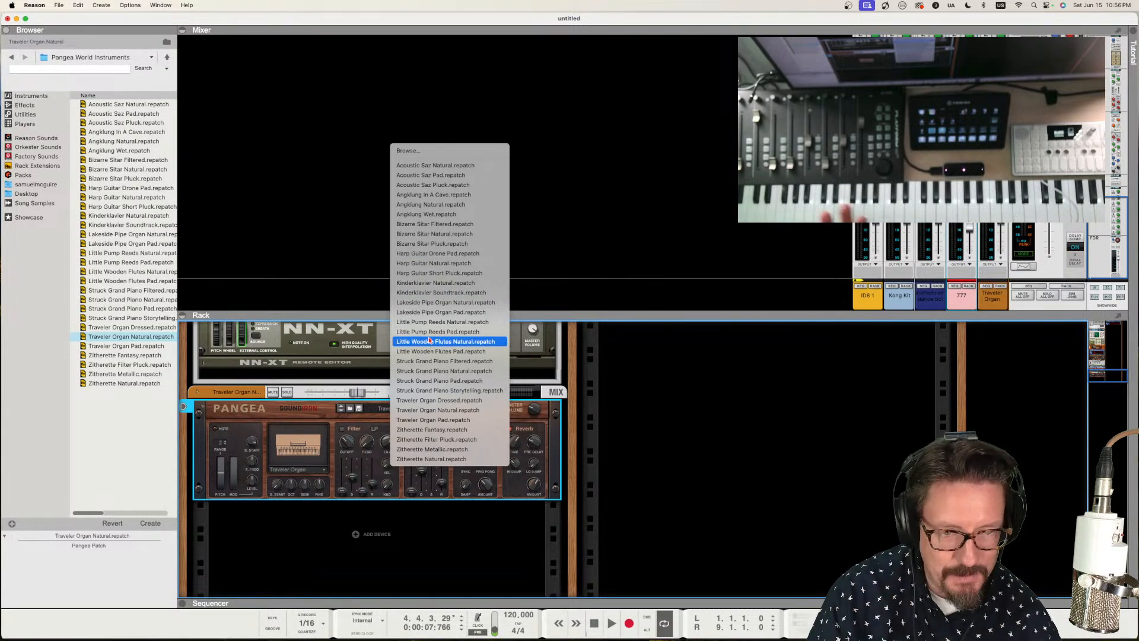
pyautogui.press('Up')
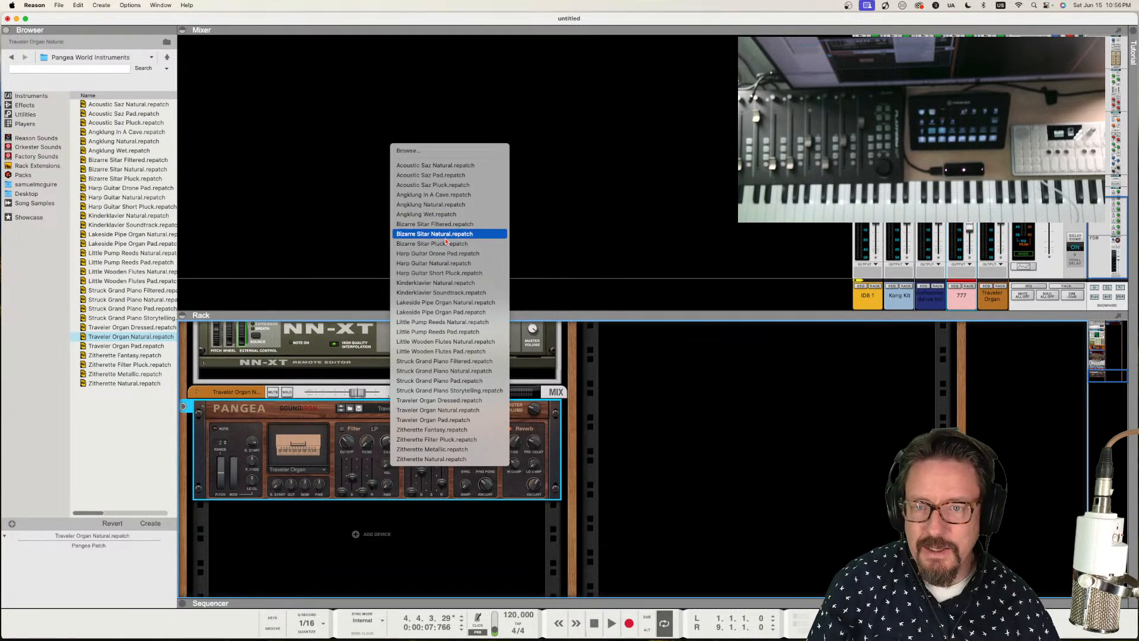
pyautogui.click(591, 165)
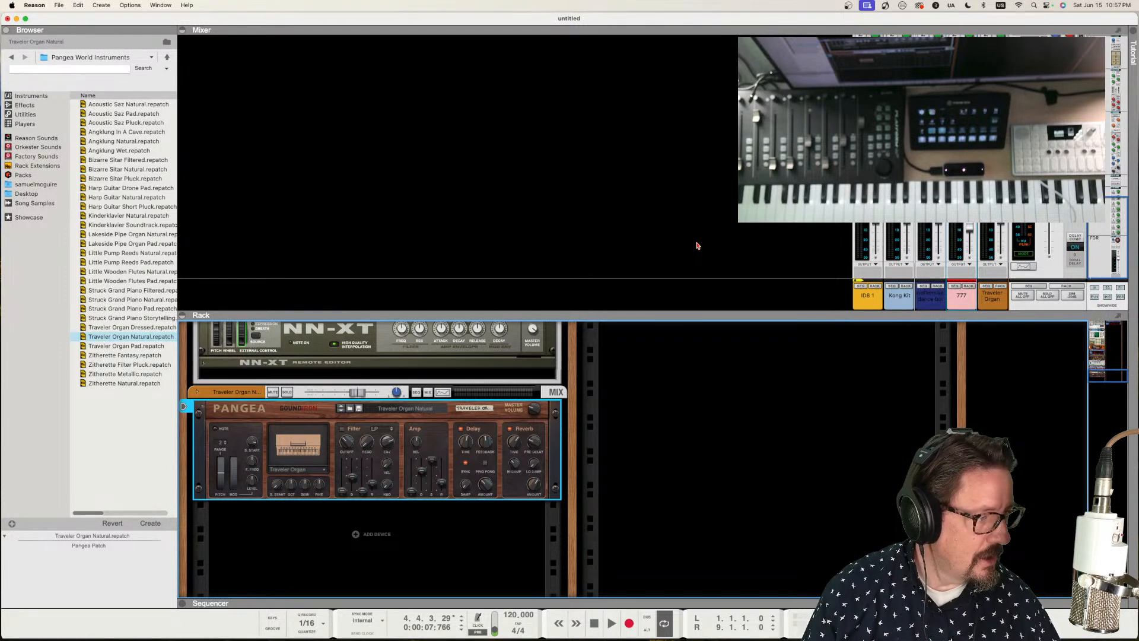
pyautogui.press('space')
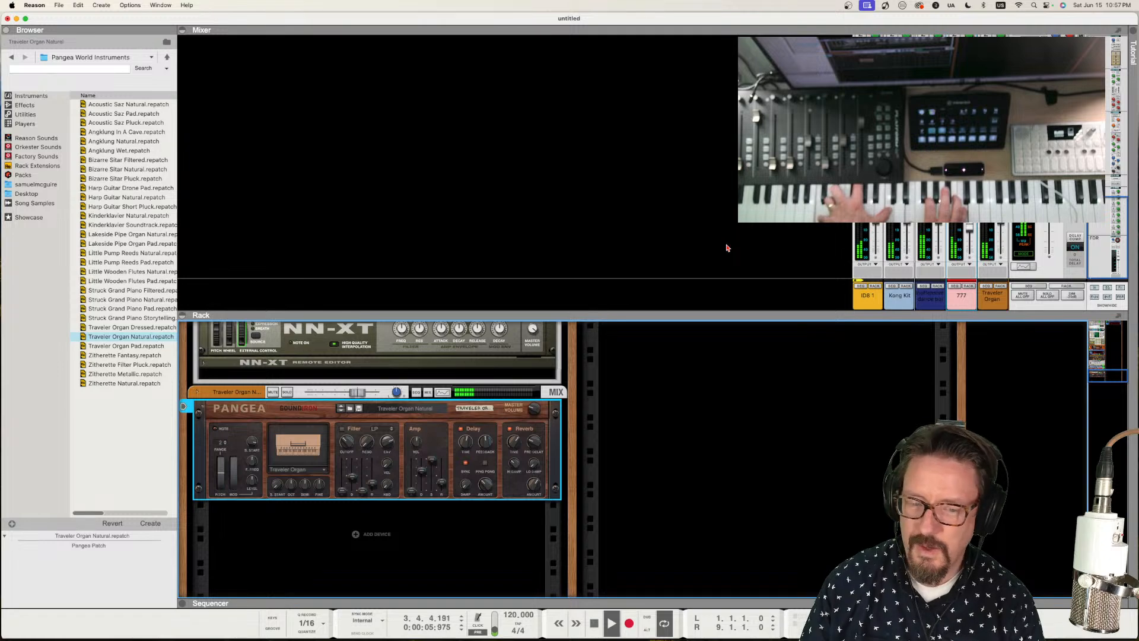
pyautogui.press('space')
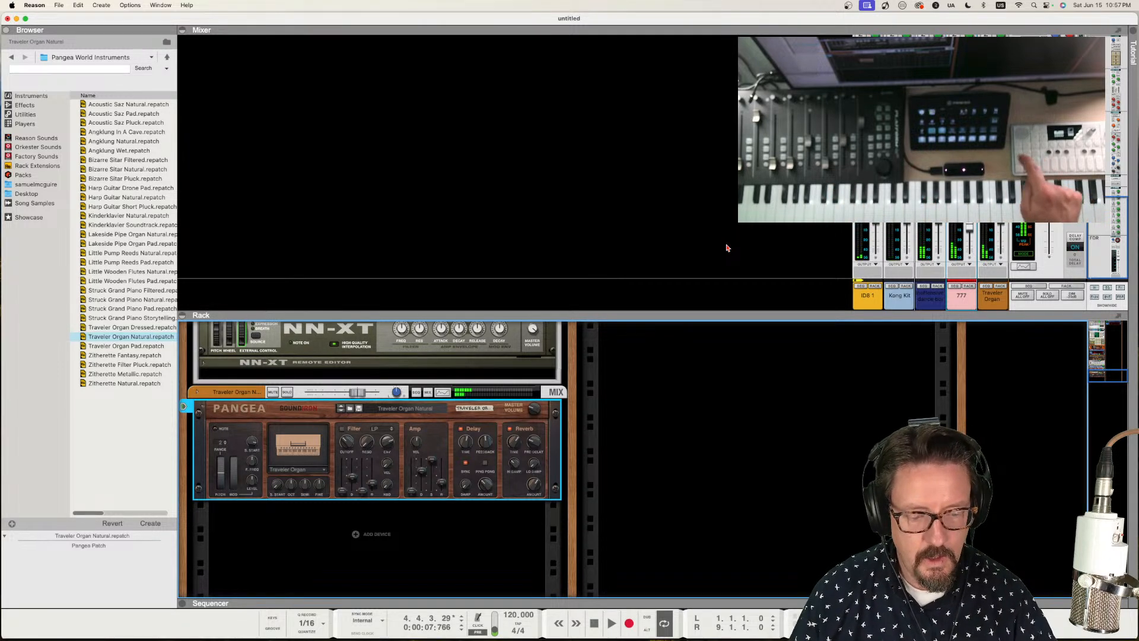
pyautogui.press('super+Return')
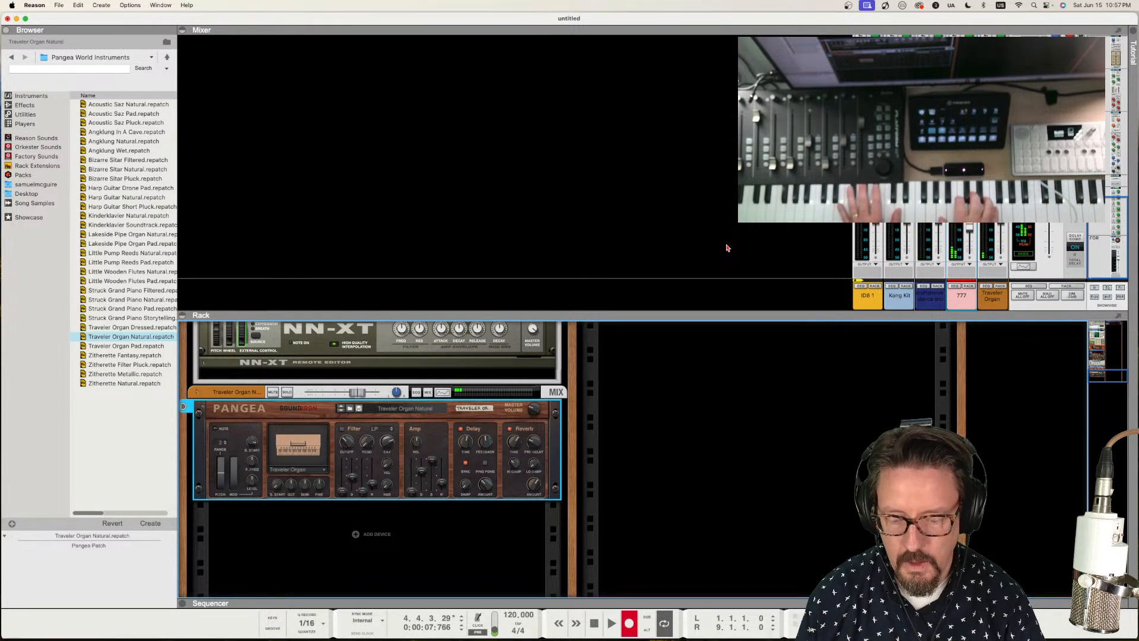
pyautogui.press('space')
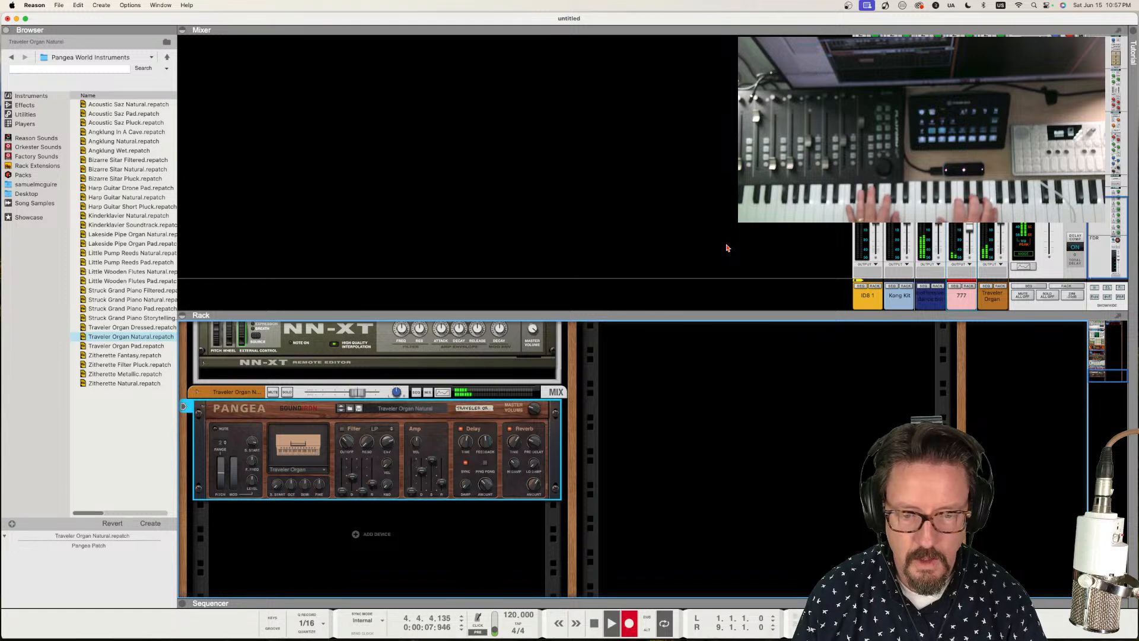
pyautogui.press('space')
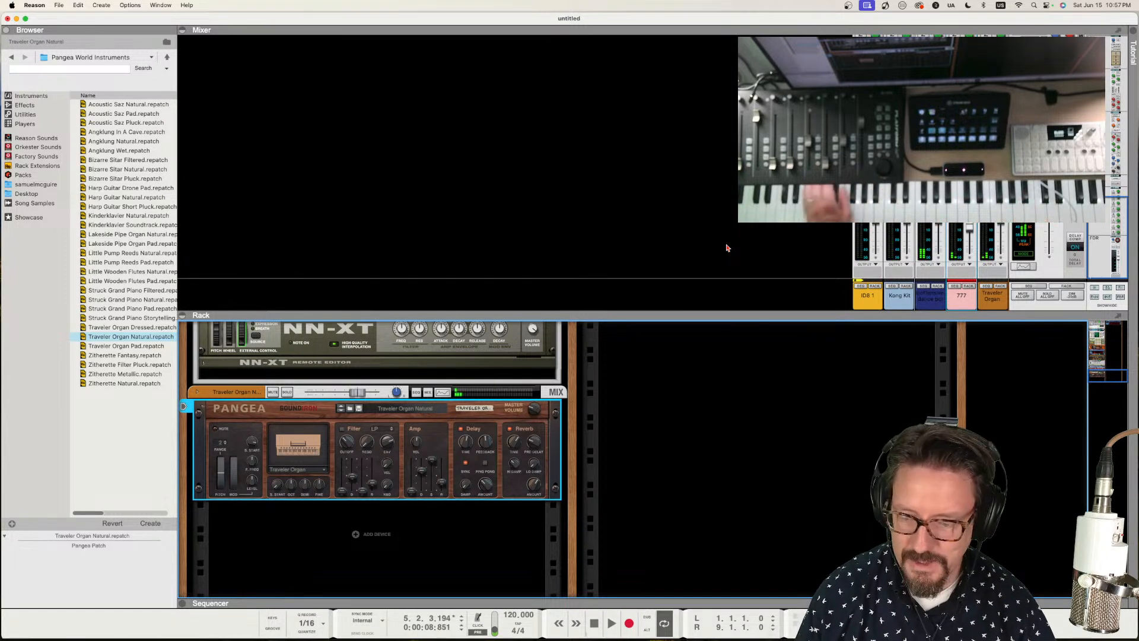
# - Show the sequencer, return to the song start, and record the organ part over eight bars on the Traveler Organ Natural track
pyautogui.click(184, 605)
pyautogui.scroll(-3, 404, 579)
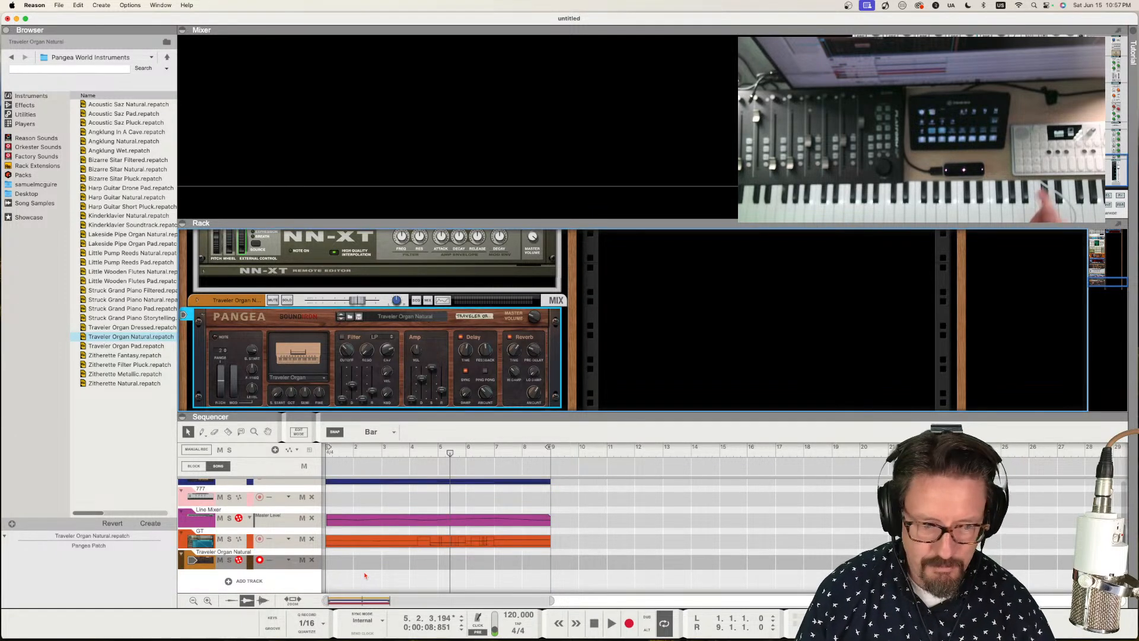
pyautogui.hotkey('shift', 'Return')
pyautogui.hotkey('shift', 'Return')
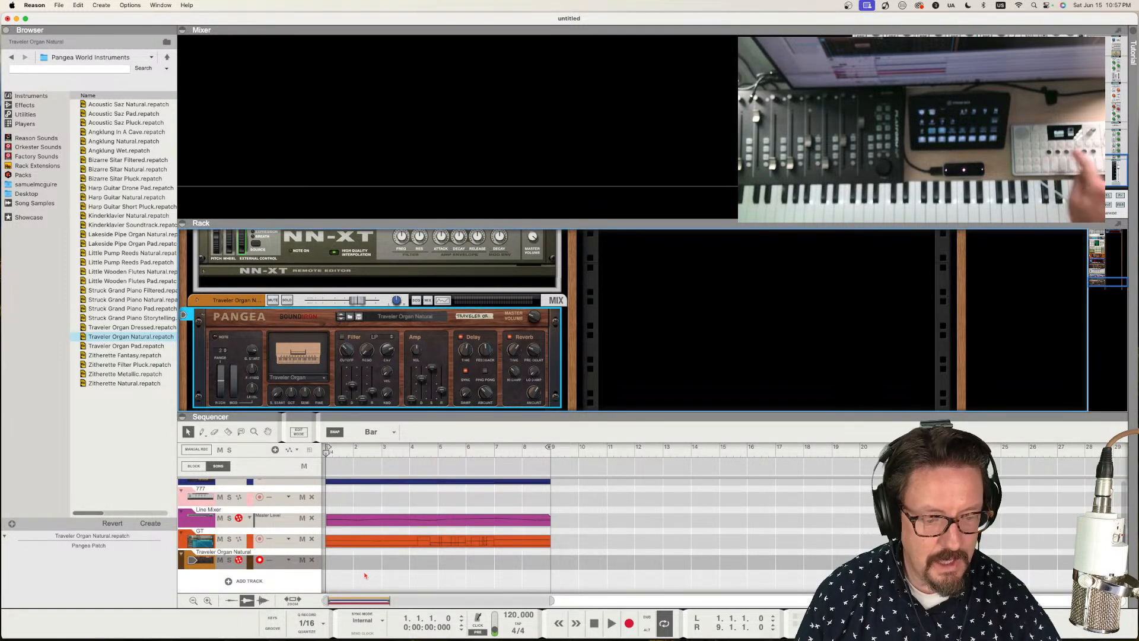
pyautogui.press('super+Return')
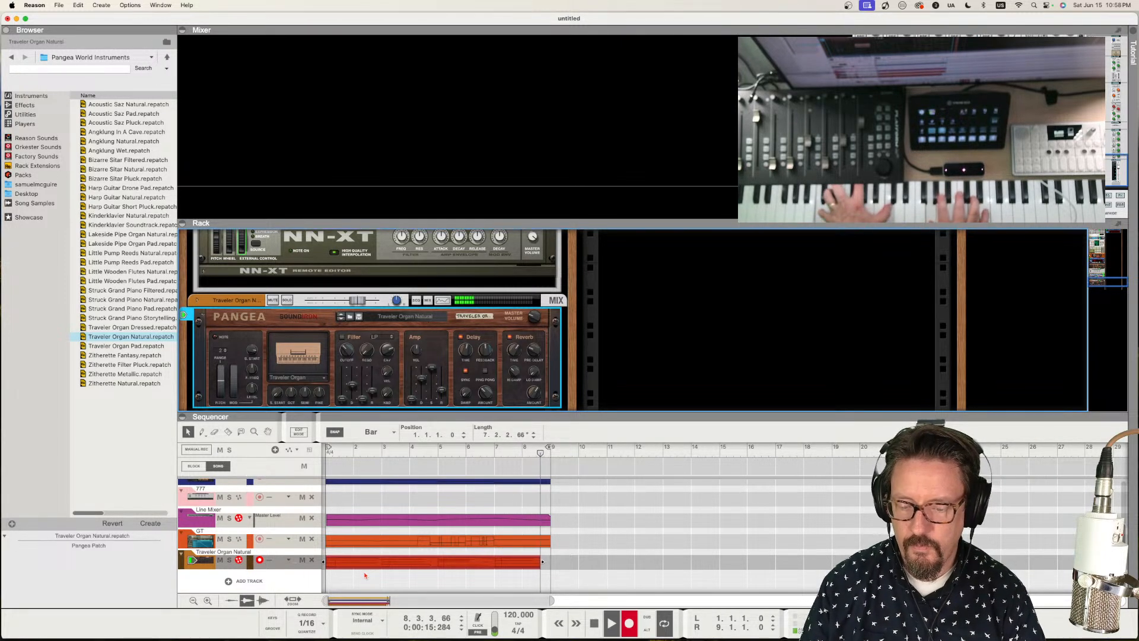
pyautogui.press('space')
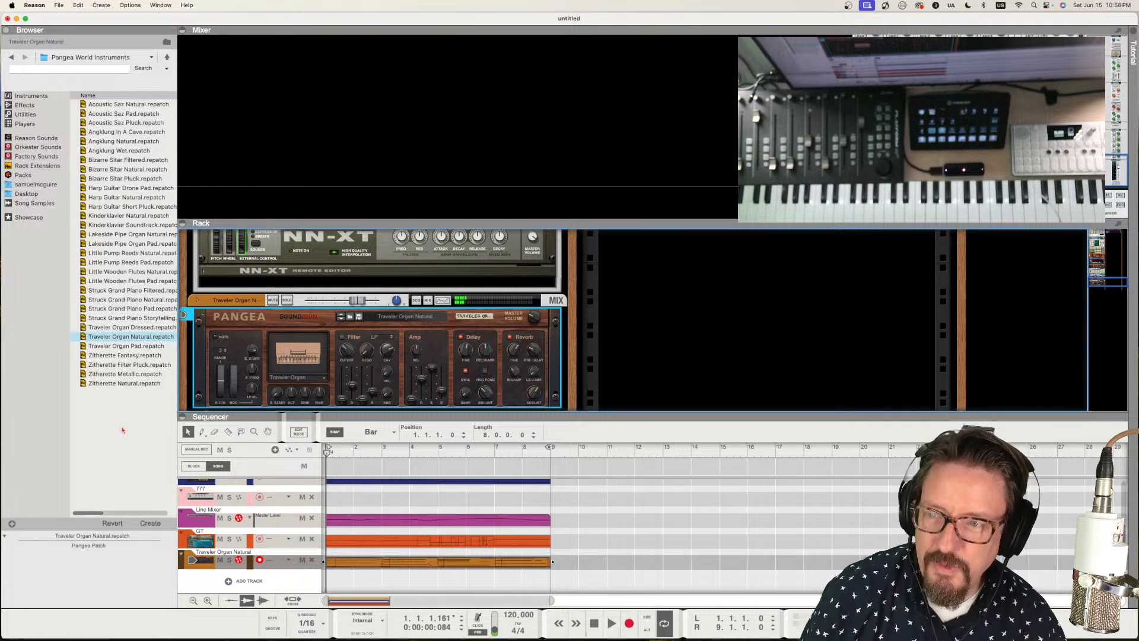
# - Find the Sweeper Modulation Effect among the effects and add it to the Pangea organ in the rack
pyautogui.click(24, 105)
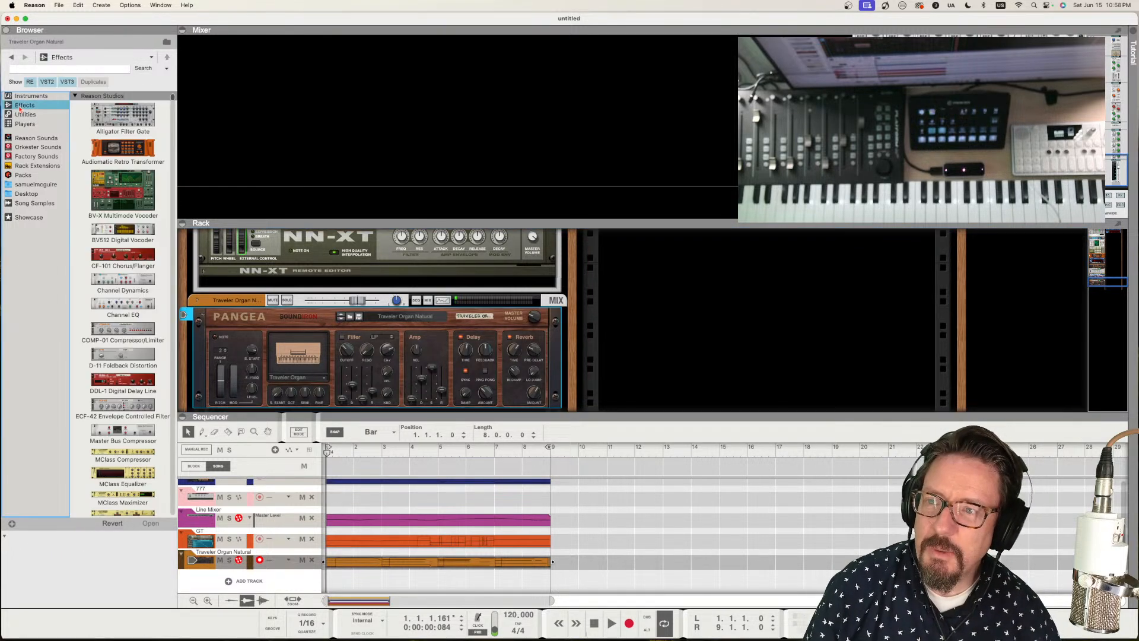
pyautogui.scroll(-8, 124, 265)
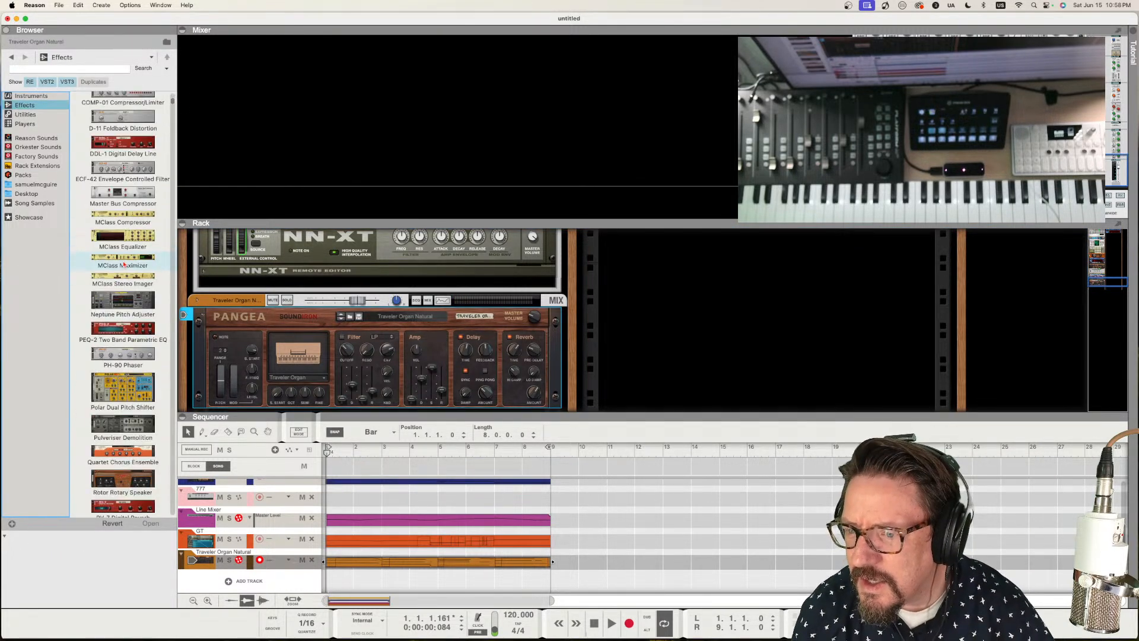
pyautogui.scroll(-3, 124, 265)
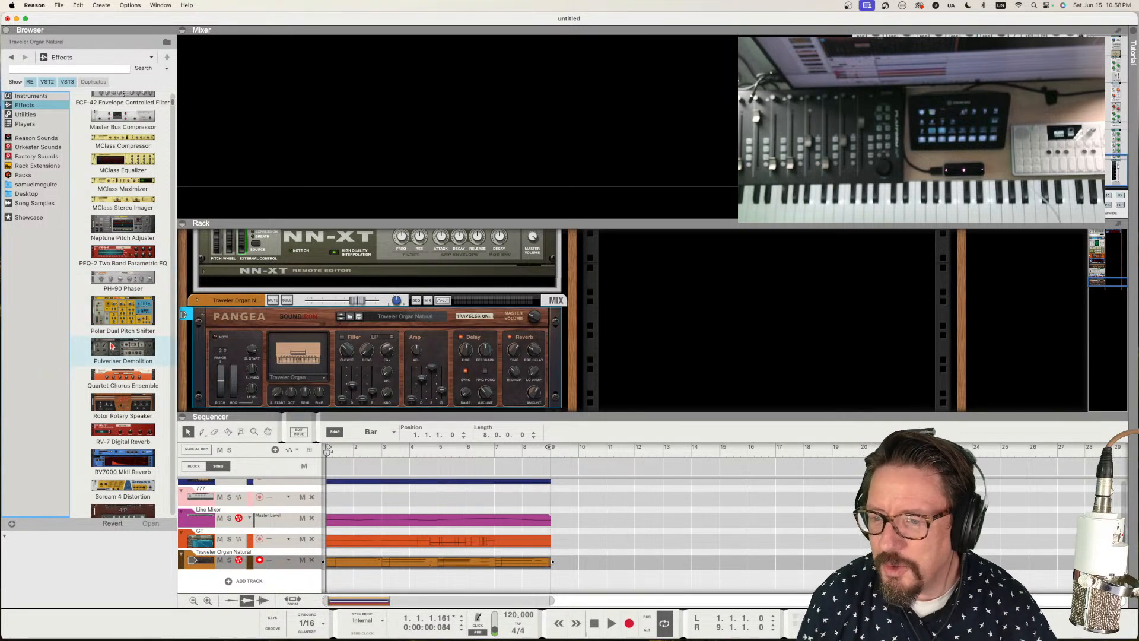
pyautogui.scroll(-3, 113, 346)
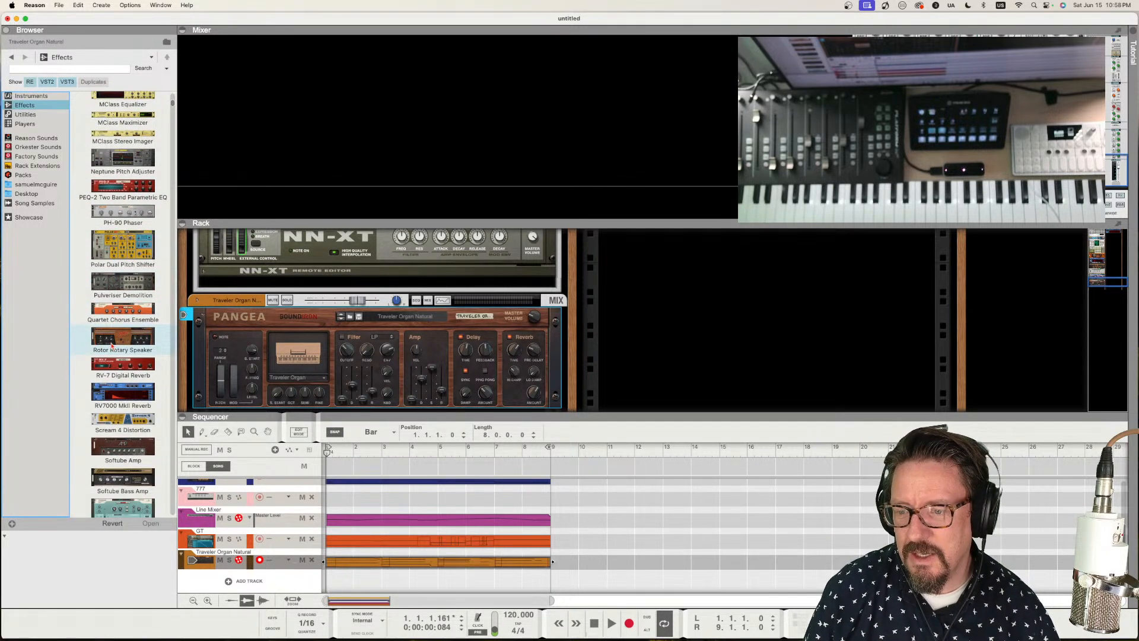
pyautogui.scroll(-6, 111, 345)
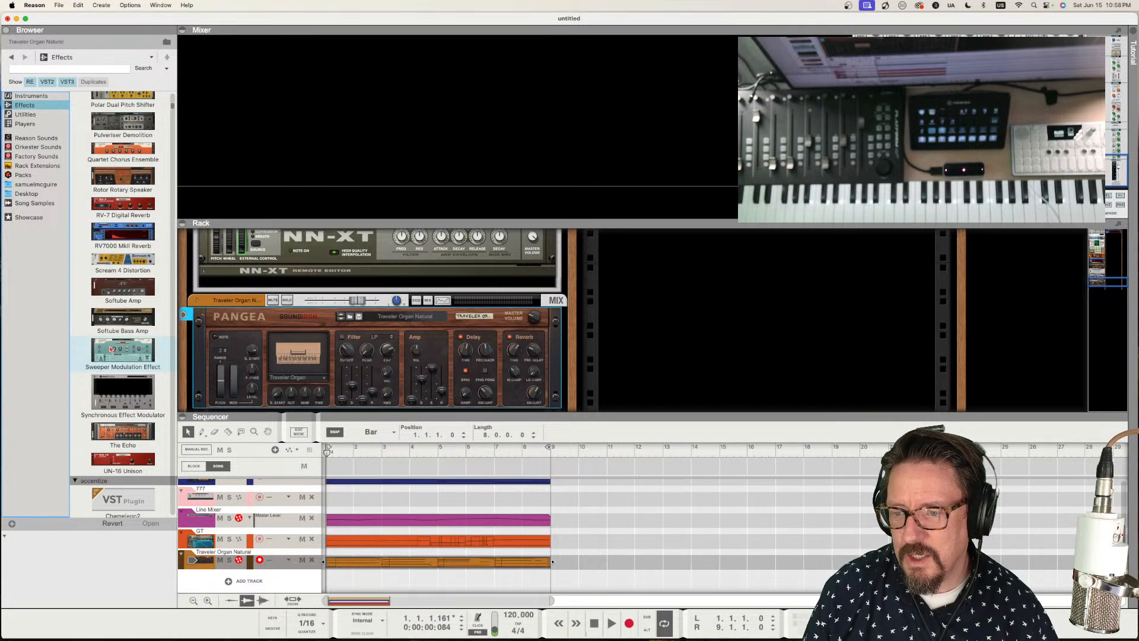
pyautogui.scroll(-1, 110, 349)
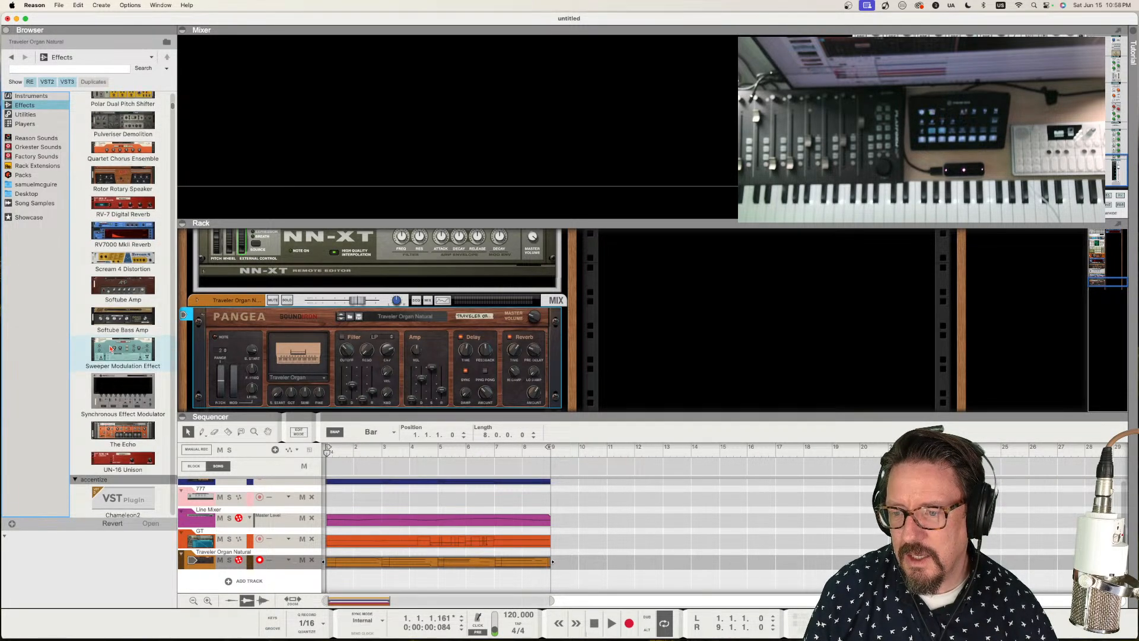
pyautogui.moveTo(110, 347); pyautogui.dragTo(273, 376)
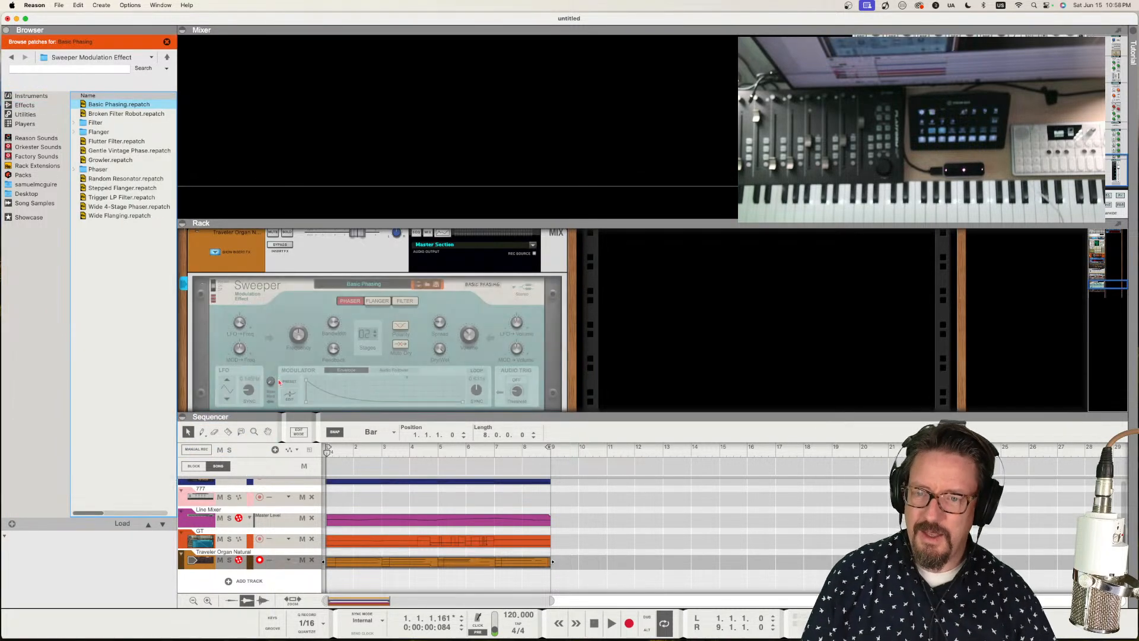
# - Play the song to audition the Sweeper and load its Random Resonator patch
pyautogui.press('space')
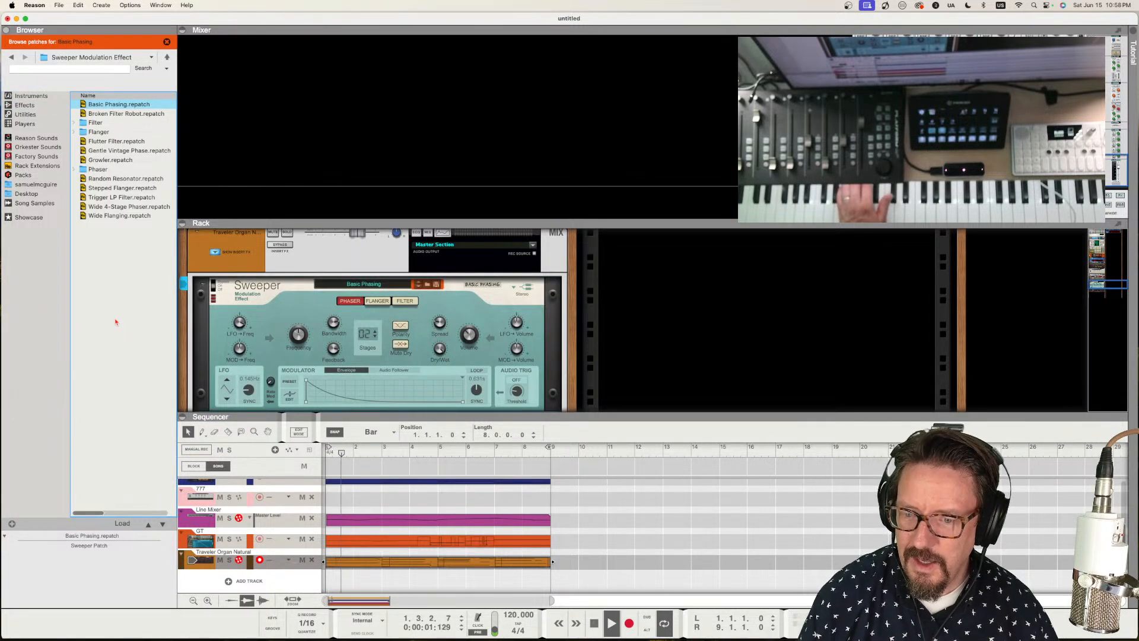
pyautogui.press('space')
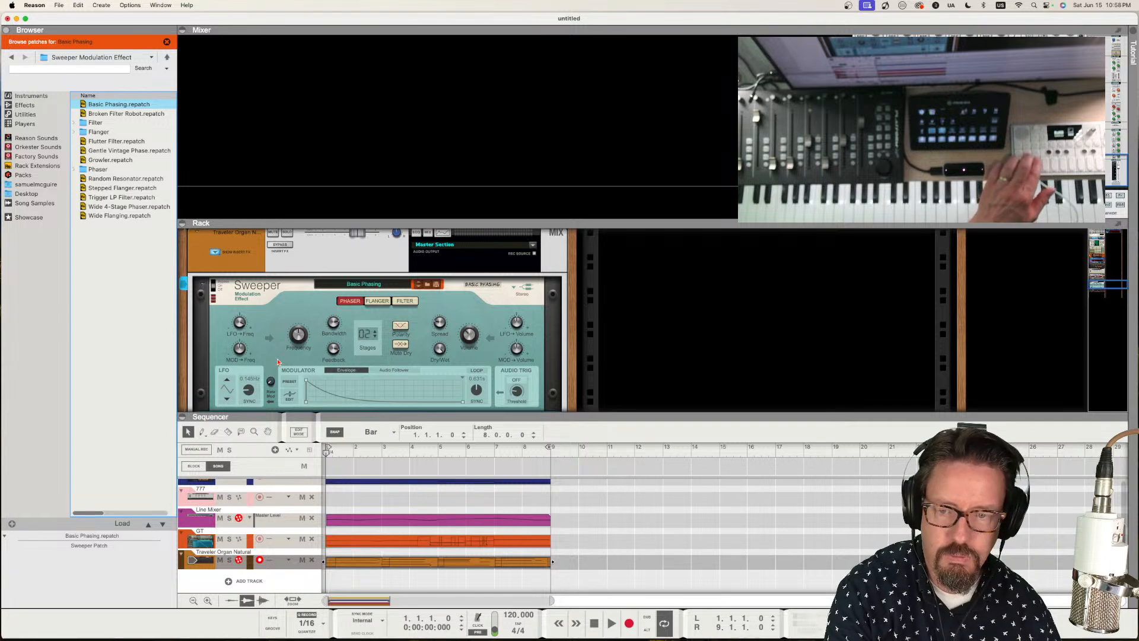
pyautogui.press('space')
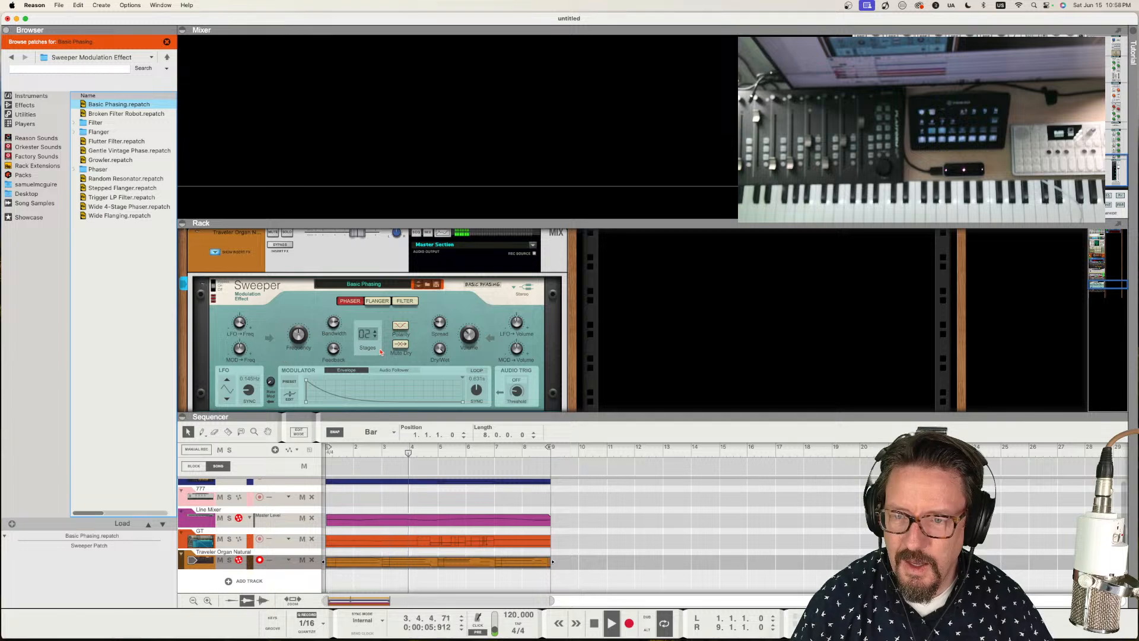
pyautogui.click(363, 285)
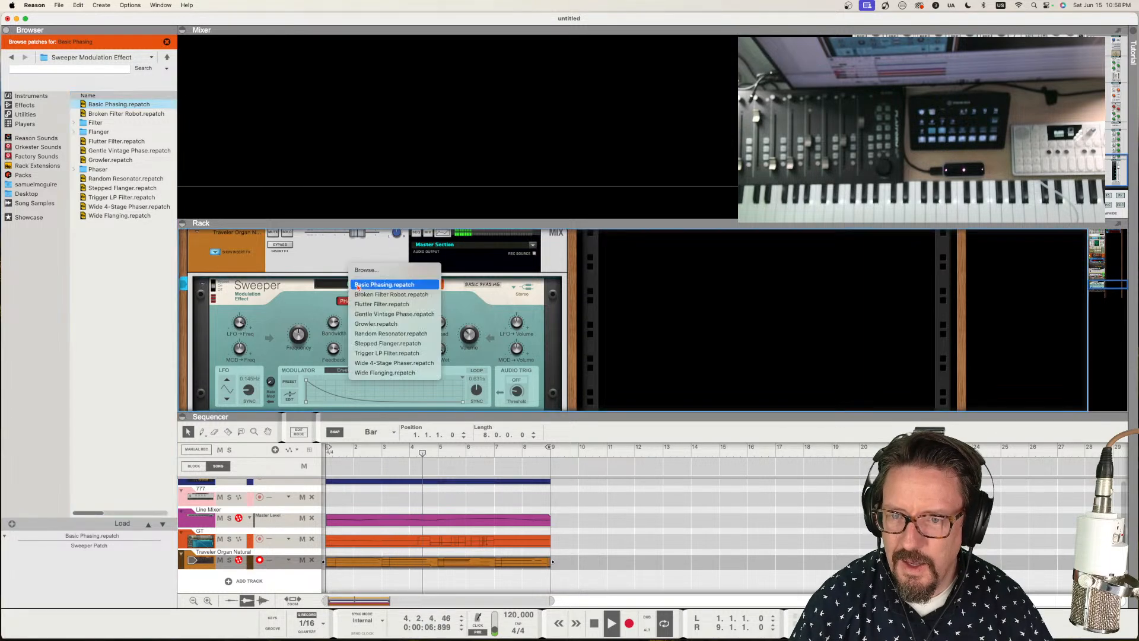
pyautogui.click(414, 335)
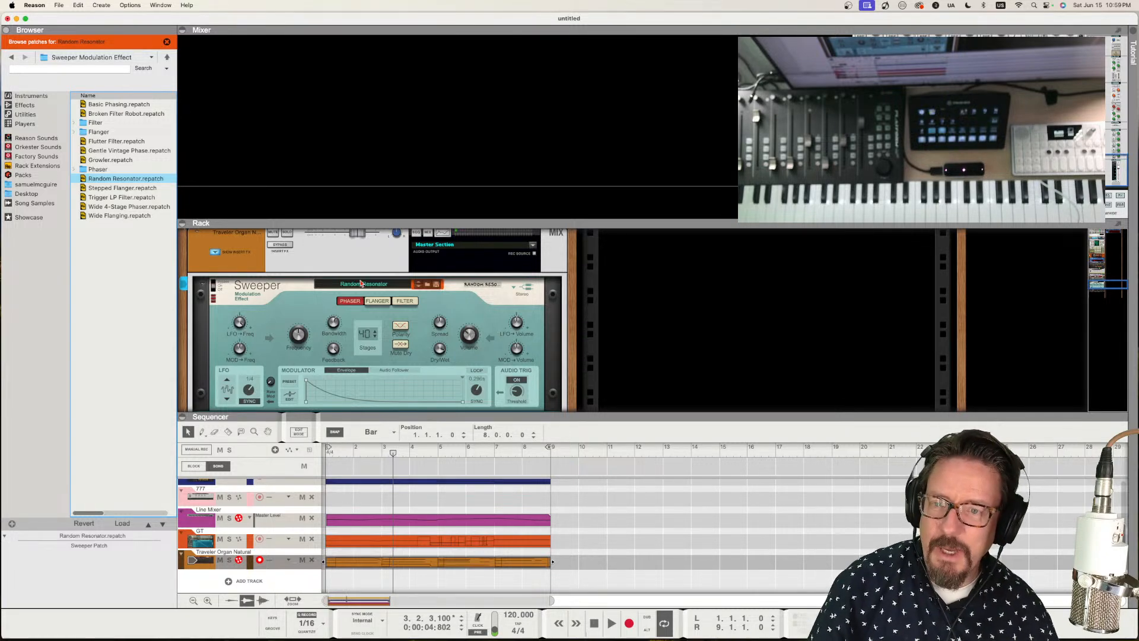
# - Find the 777 mix channel in the rack and select it together with its sequencer track
pyautogui.scroll(20, 360, 283)
pyautogui.scroll(-15, 270, 293)
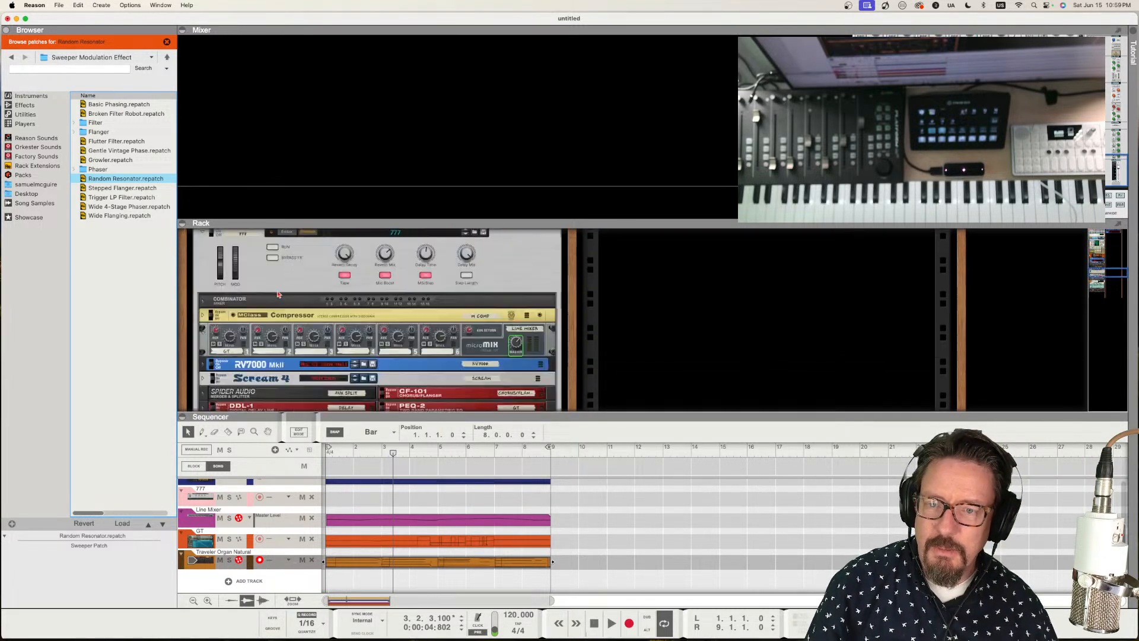
pyautogui.scroll(8, 277, 294)
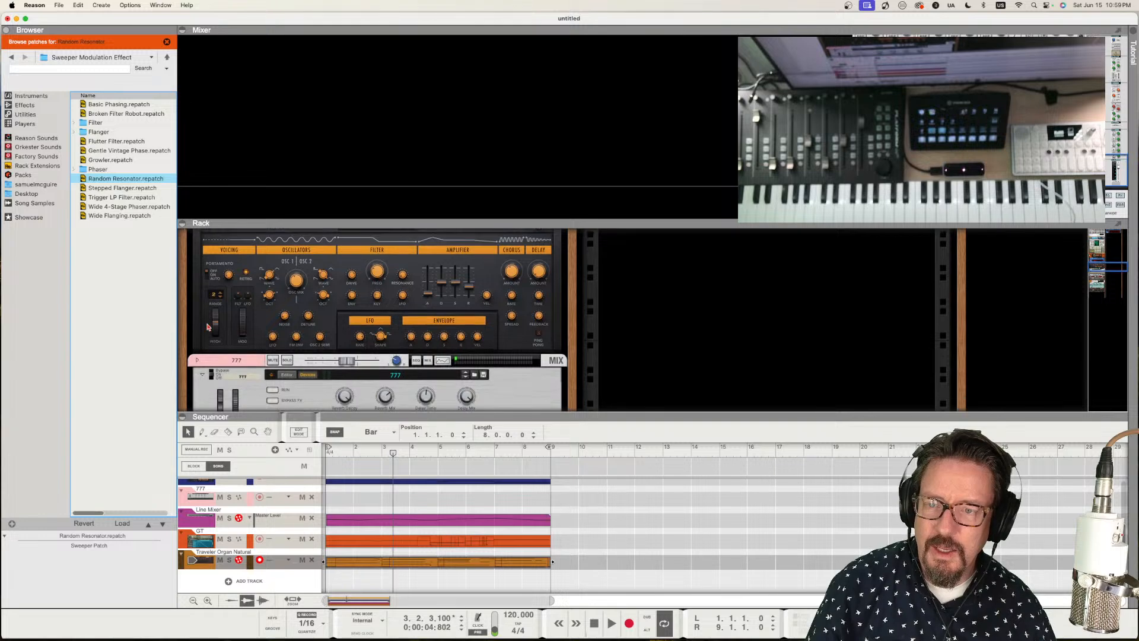
pyautogui.click(225, 363)
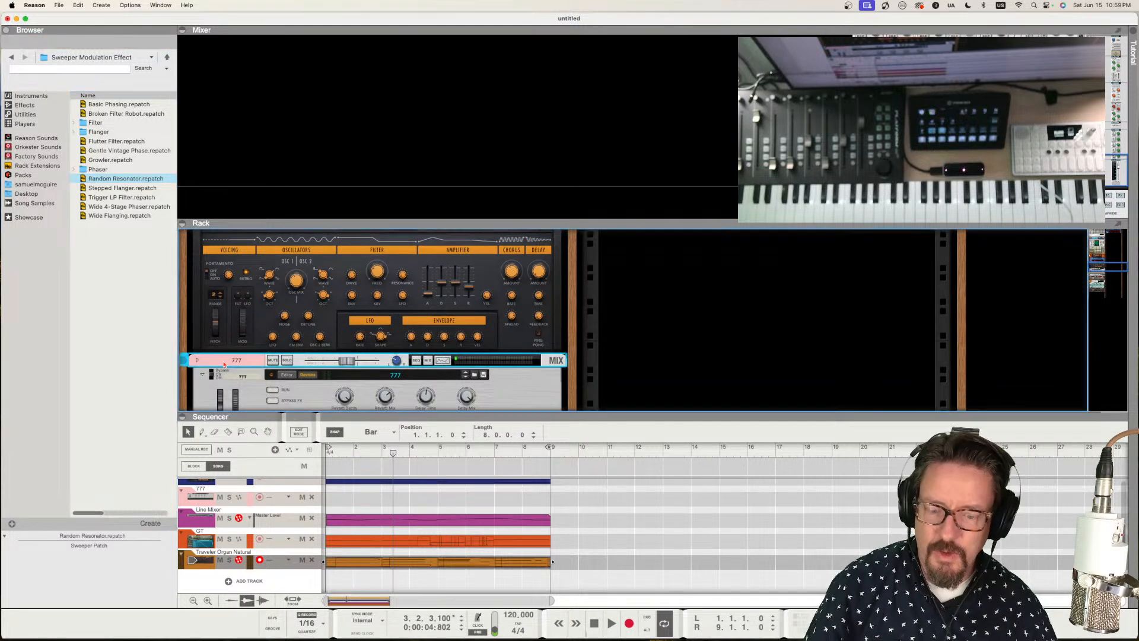
pyautogui.click(184, 360)
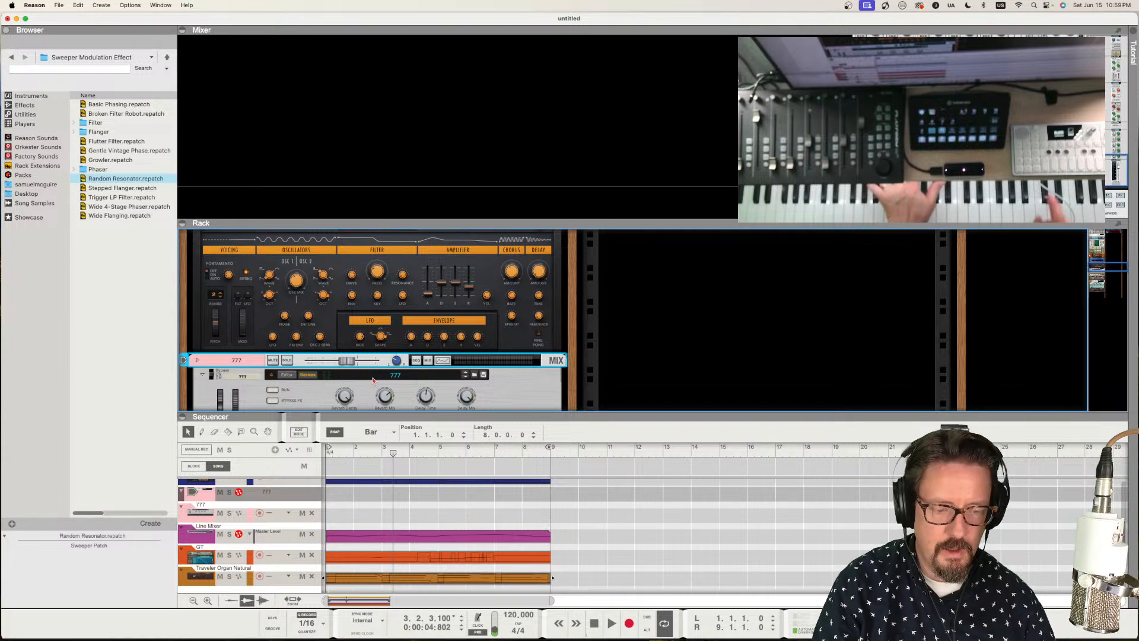
# - Play the song from the start, solo the 777 track to hear it alone, and turn the solo off again
pyautogui.hotkey('shift', 'Return')
pyautogui.press('space')
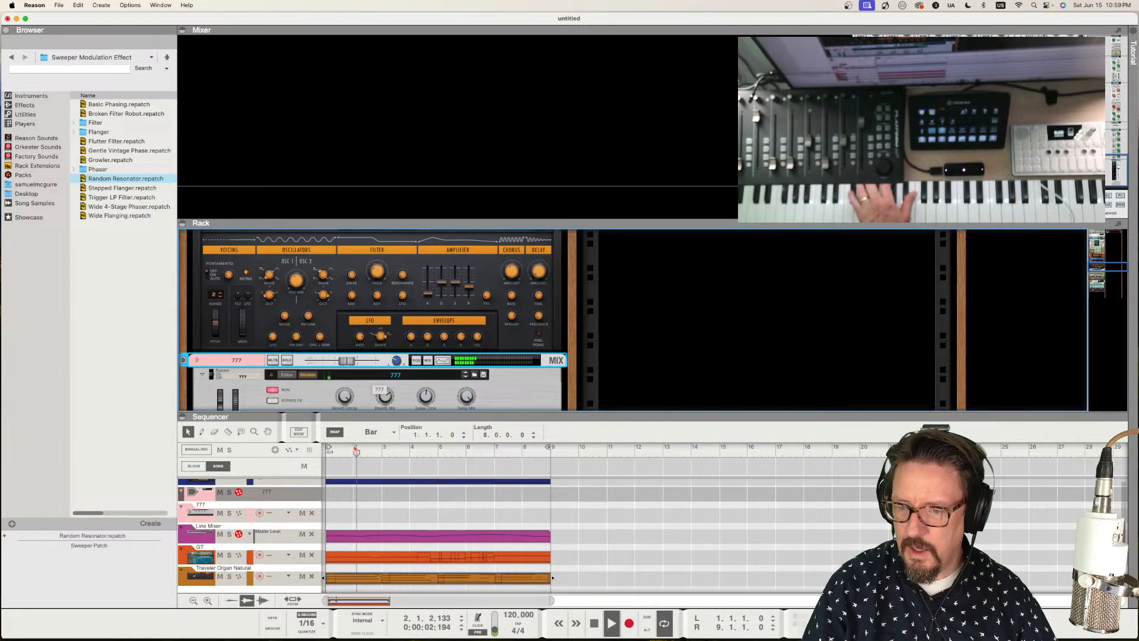
pyautogui.click(230, 513)
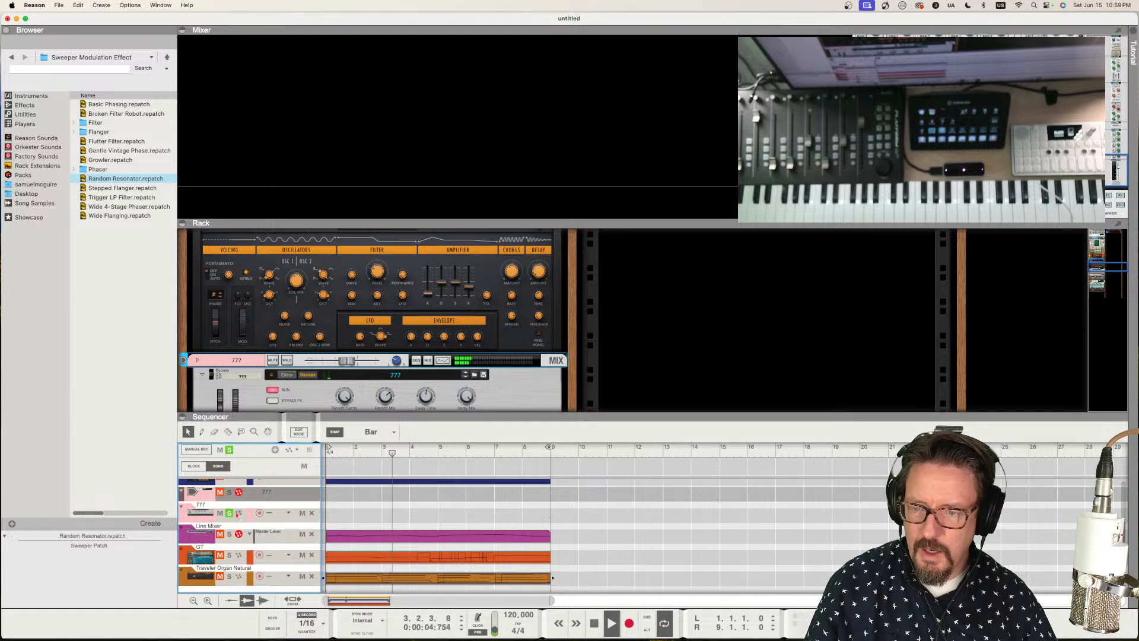
pyautogui.scroll(3, 228, 580)
pyautogui.click(229, 579)
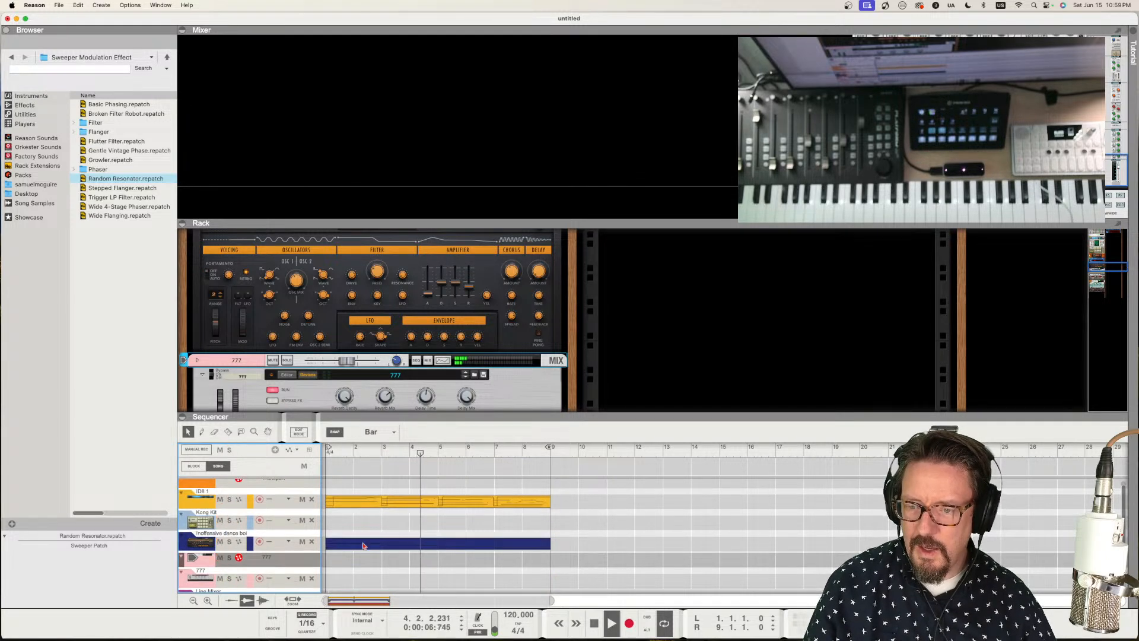
# - Hide the mixer and the sequencer so the rack takes up the whole work area
pyautogui.click(955, 118)
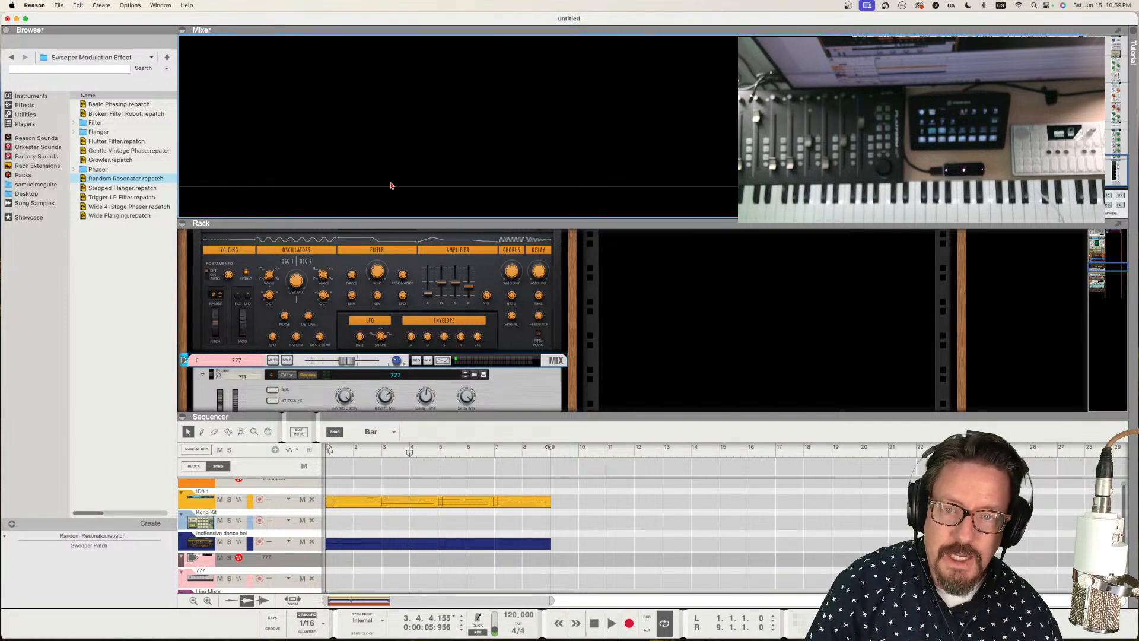
pyautogui.click(184, 30)
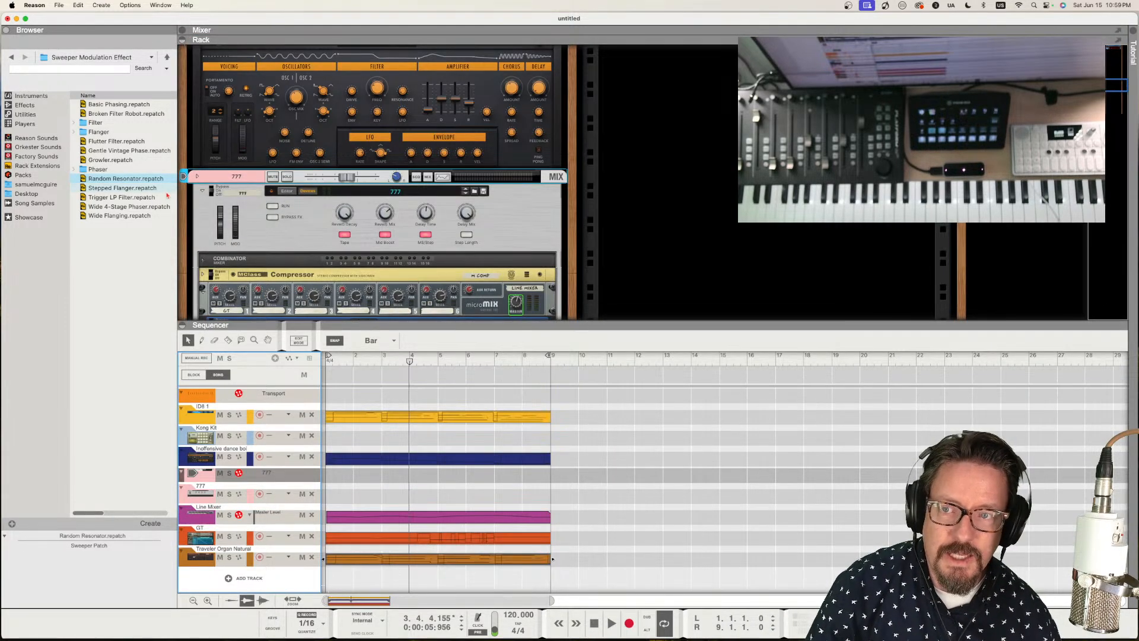
pyautogui.click(185, 327)
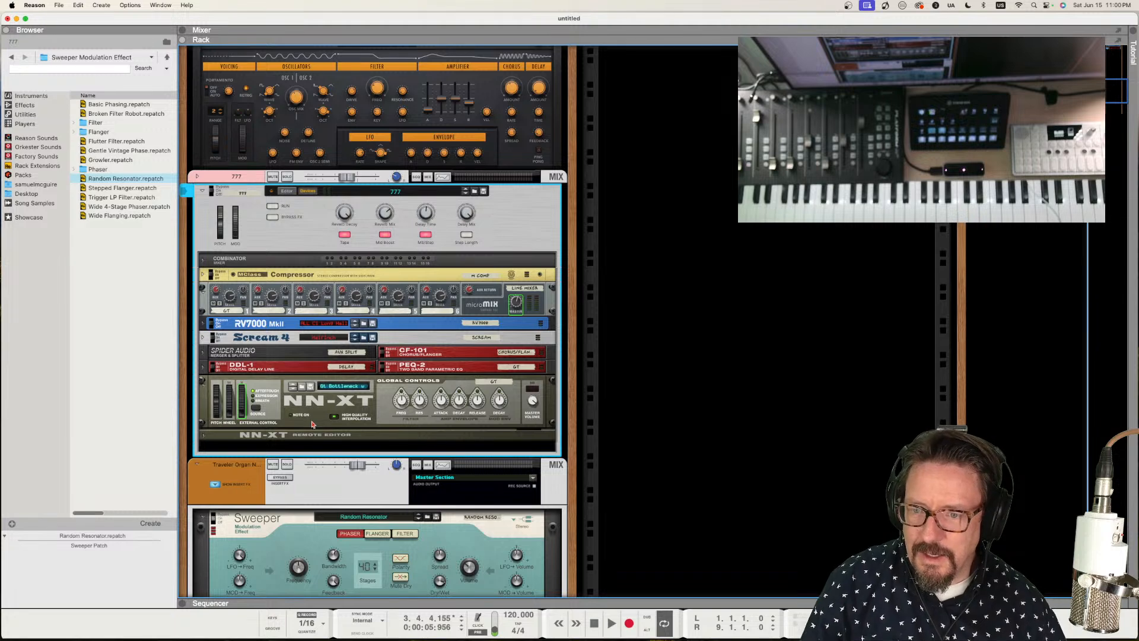
# - Inspect the NN-XT and the other devices inside the 777 Combinator and select the 777 mix channel
pyautogui.click(367, 408)
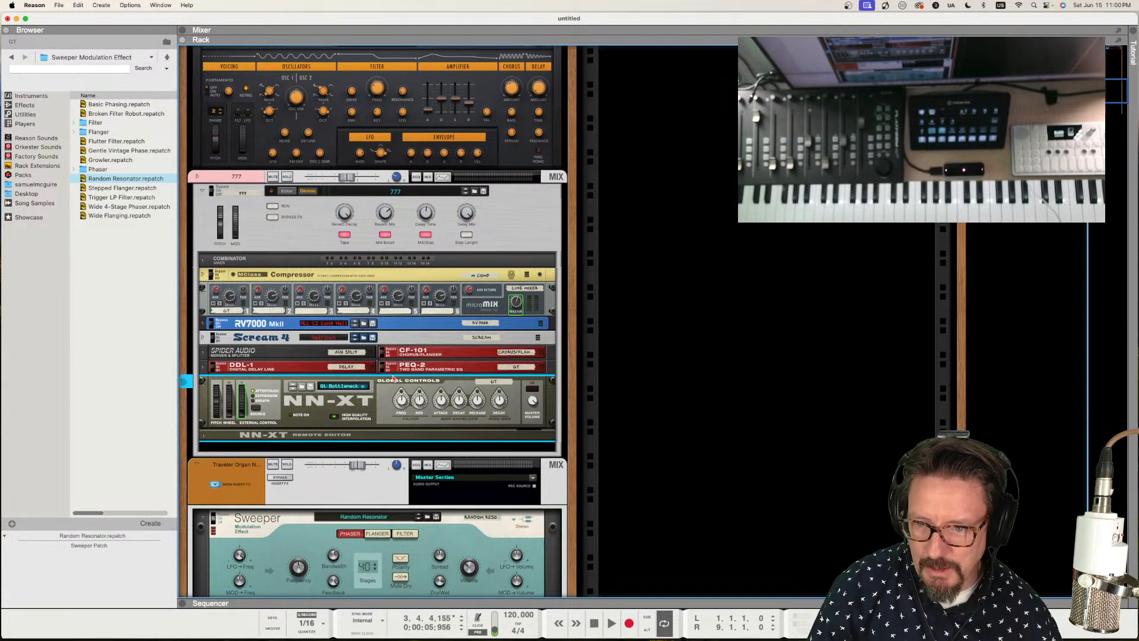
pyautogui.scroll(3, 397, 338)
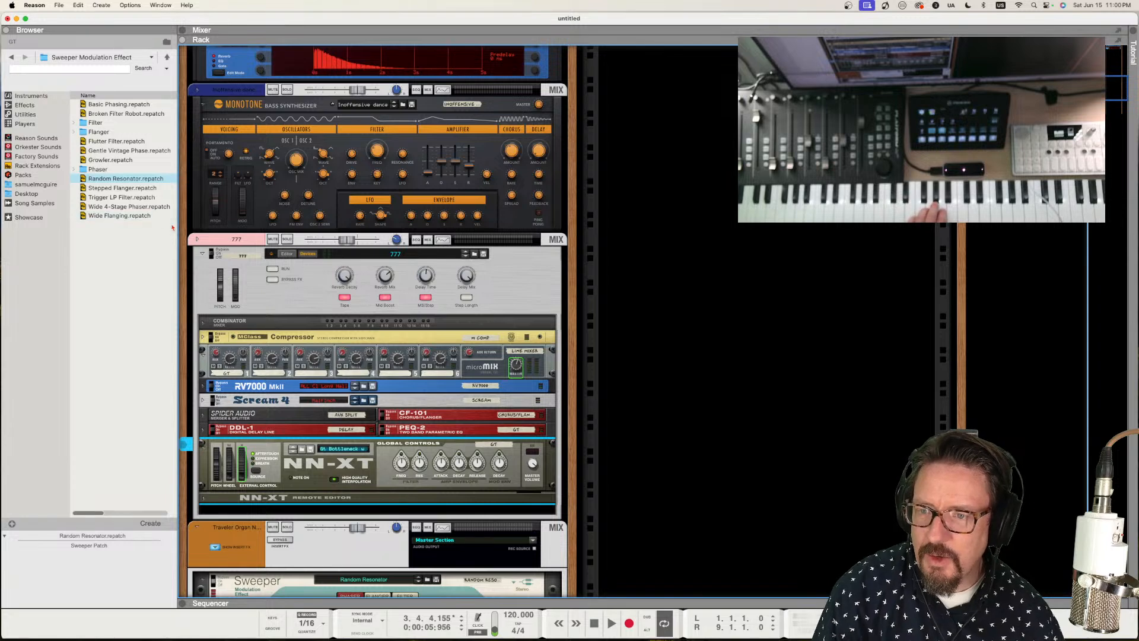
pyautogui.click(194, 241)
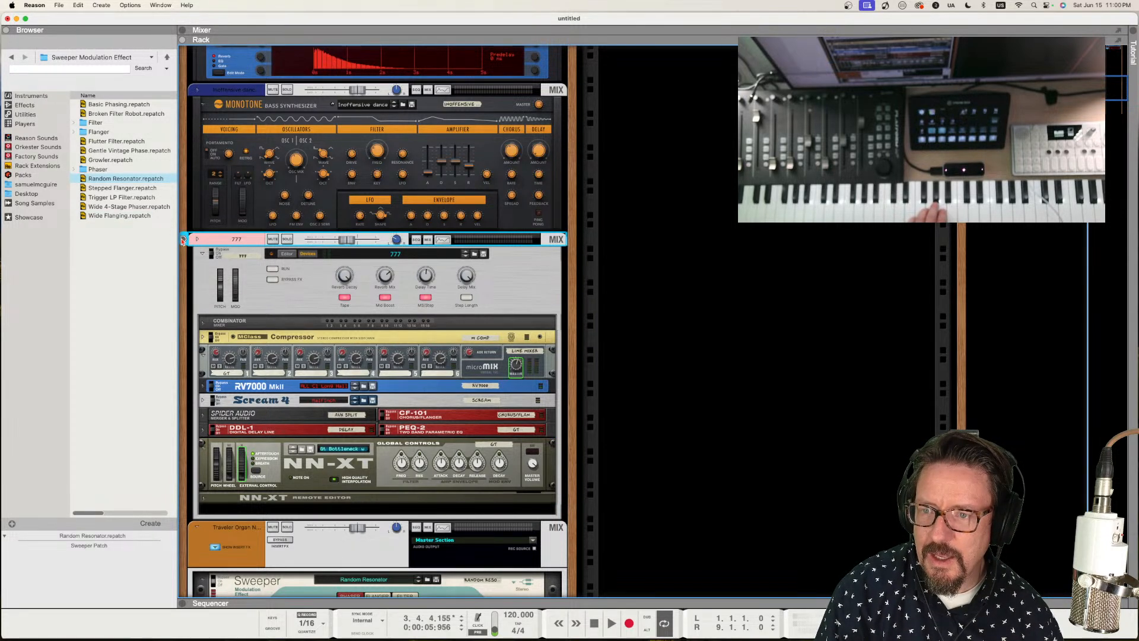
pyautogui.click(183, 238)
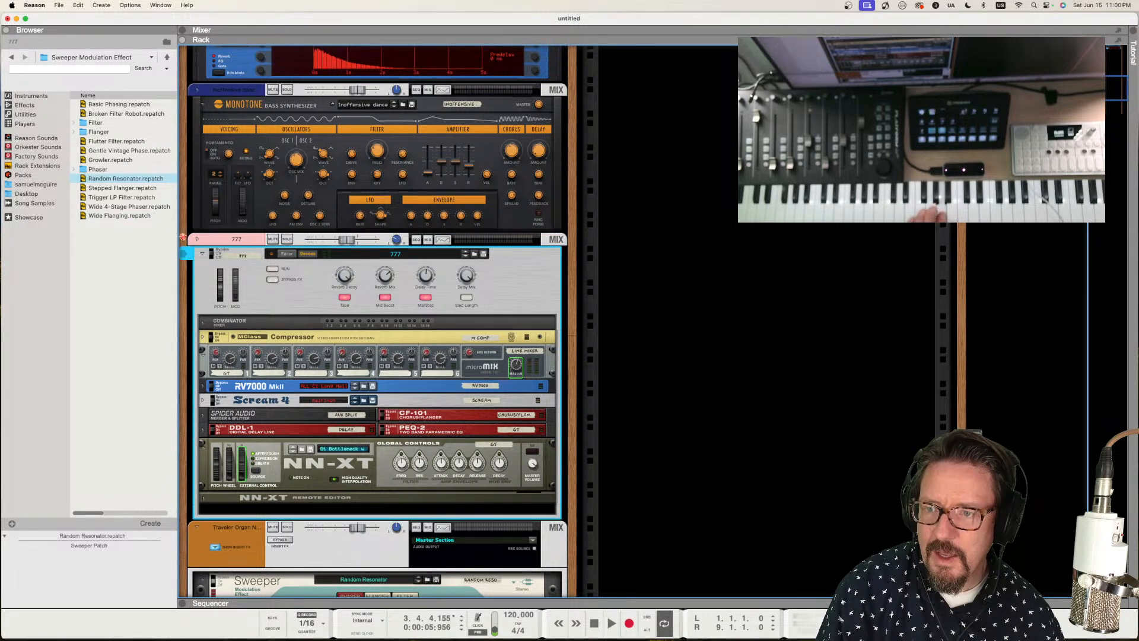
pyautogui.click(184, 241)
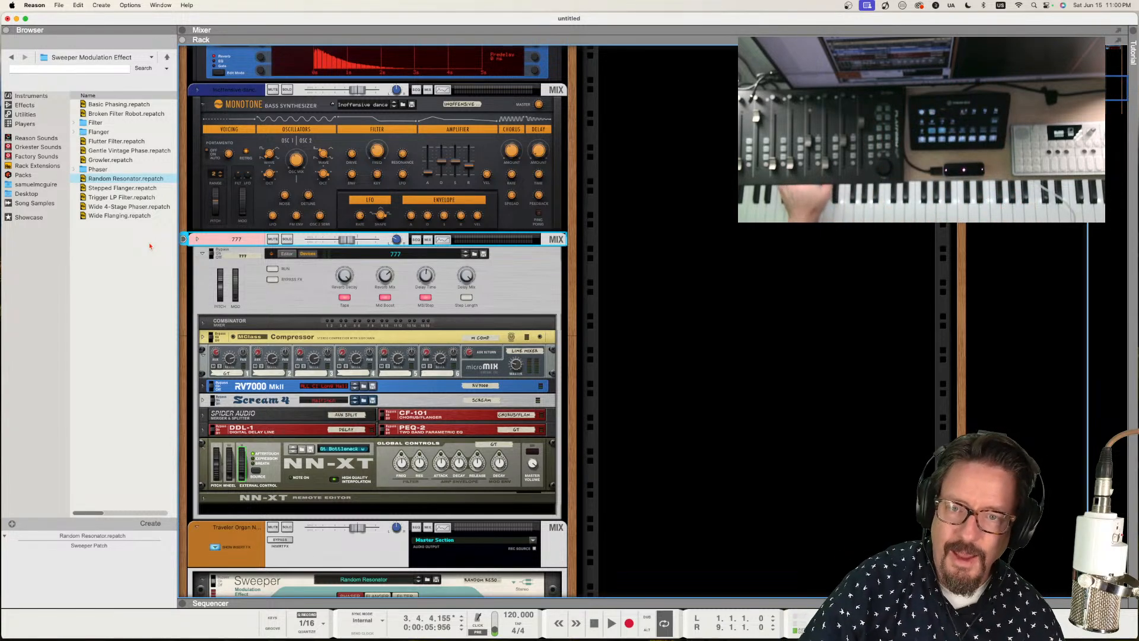
# - Switch to GECO to view its hand-gesture mappings and return to Reason
pyautogui.press('super+Tab')
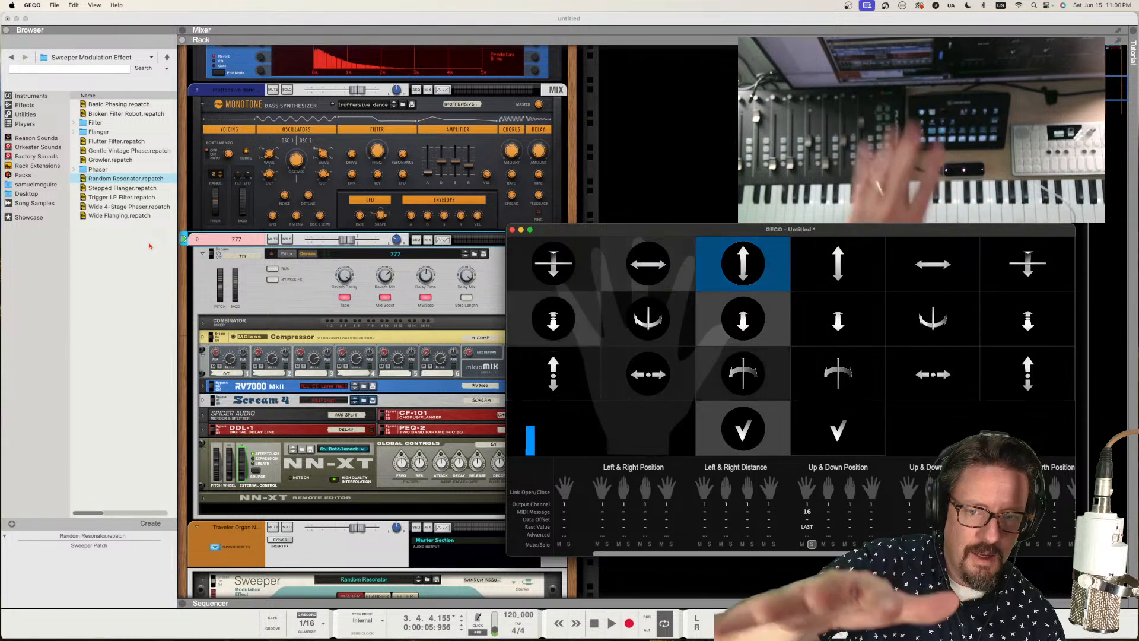
pyautogui.click(381, 24)
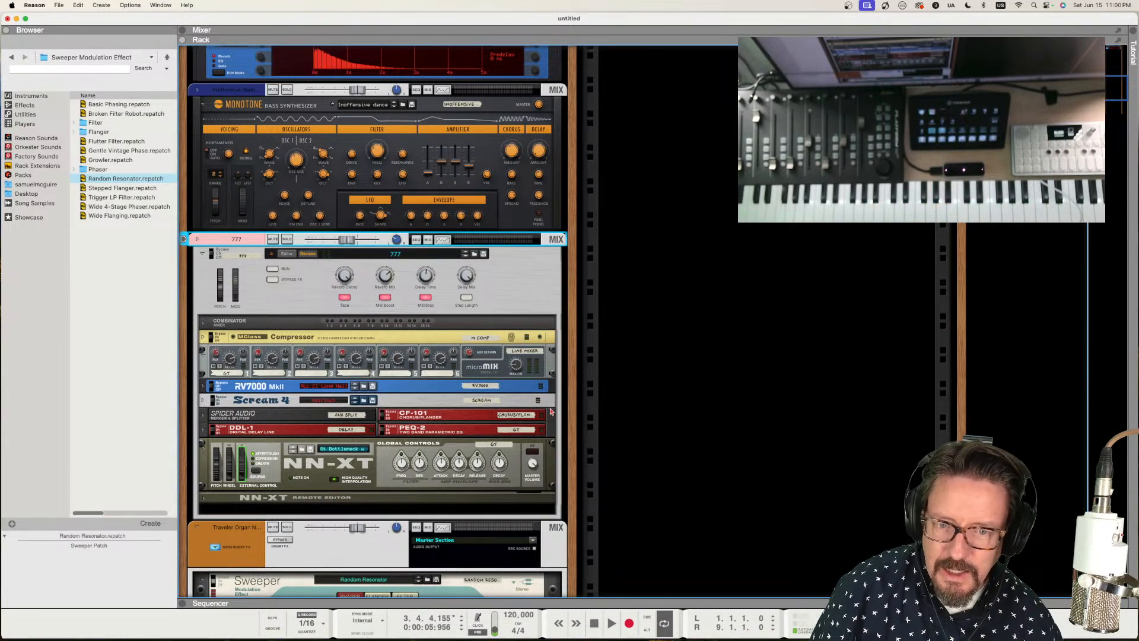
# - Lower the microMIX master level inside the 777 Combinator, play the song to check it, and stop playback
pyautogui.click(511, 350)
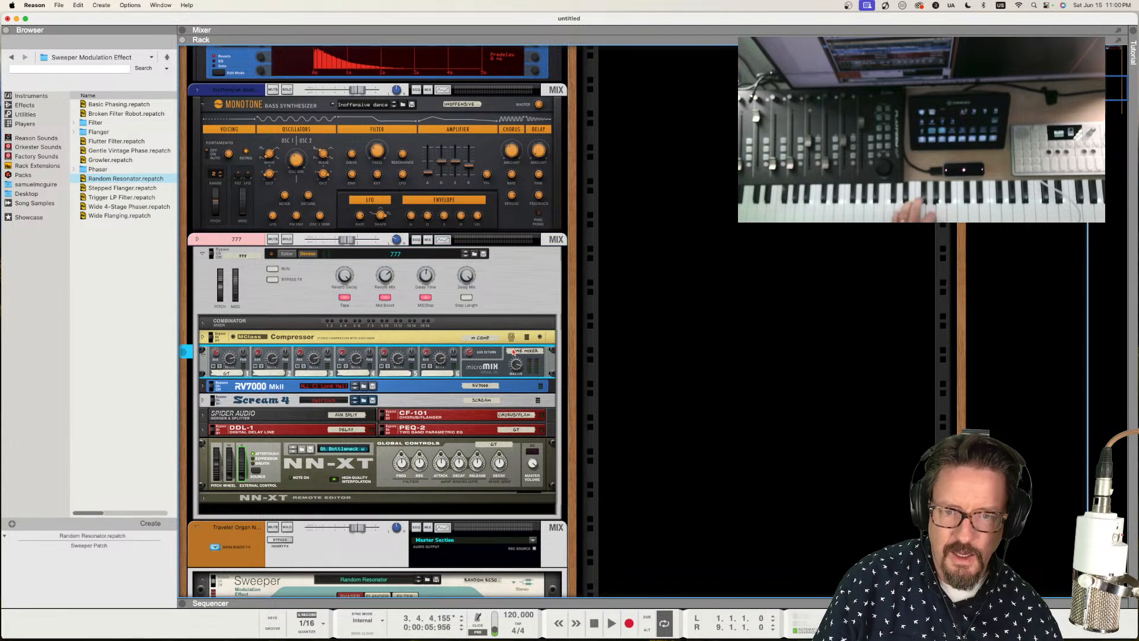
pyautogui.moveTo(516, 367); pyautogui.dragTo(517, 370)
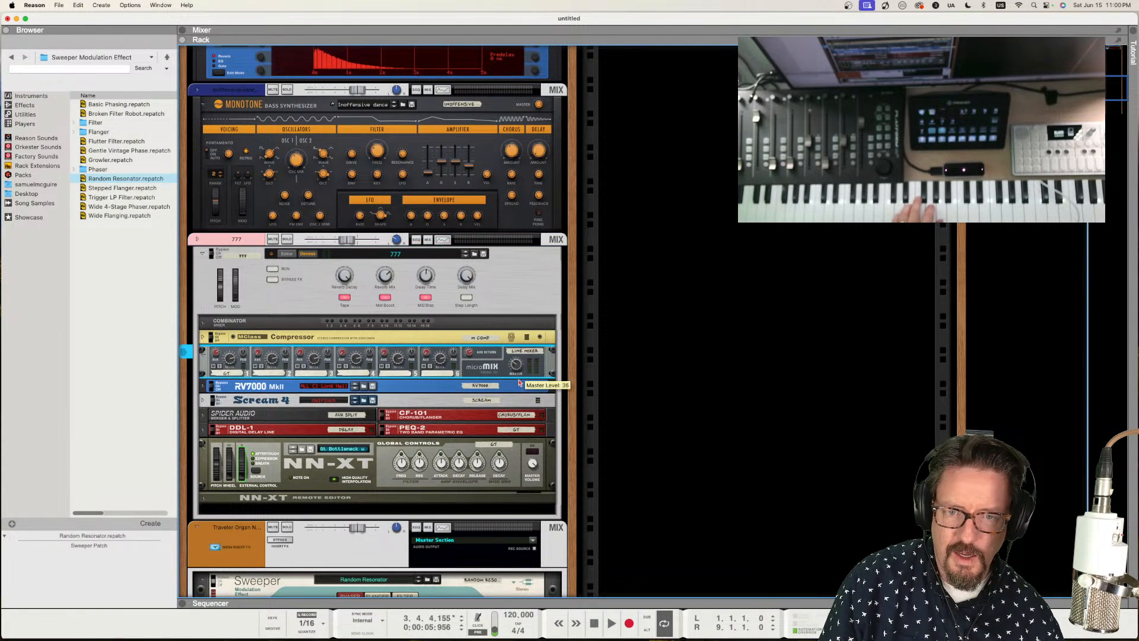
pyautogui.press('space')
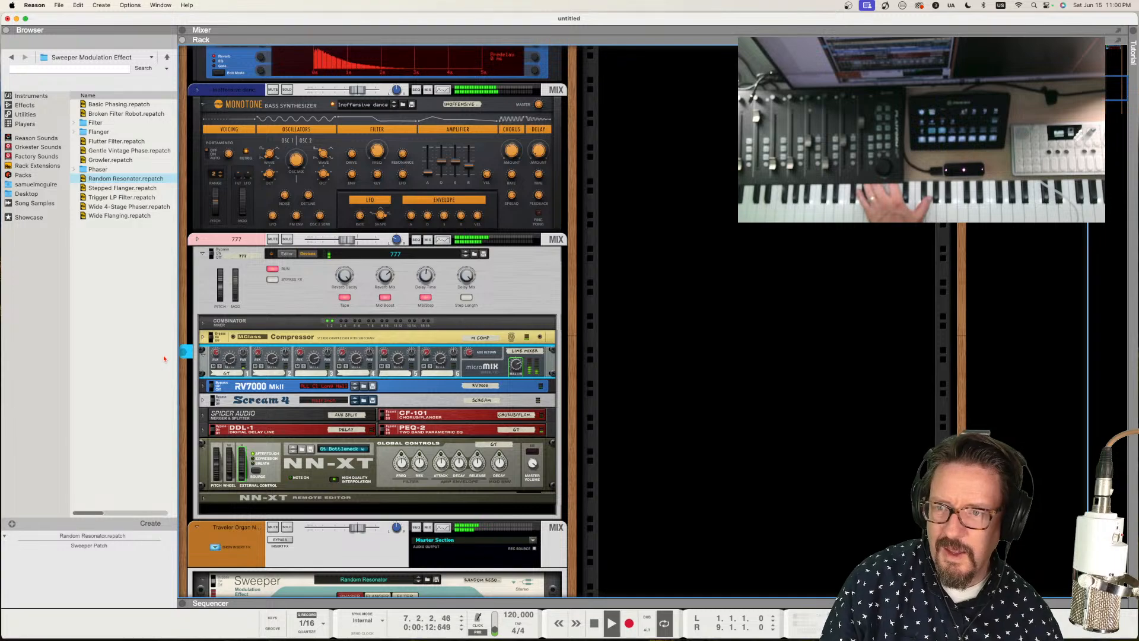
pyautogui.click(210, 272)
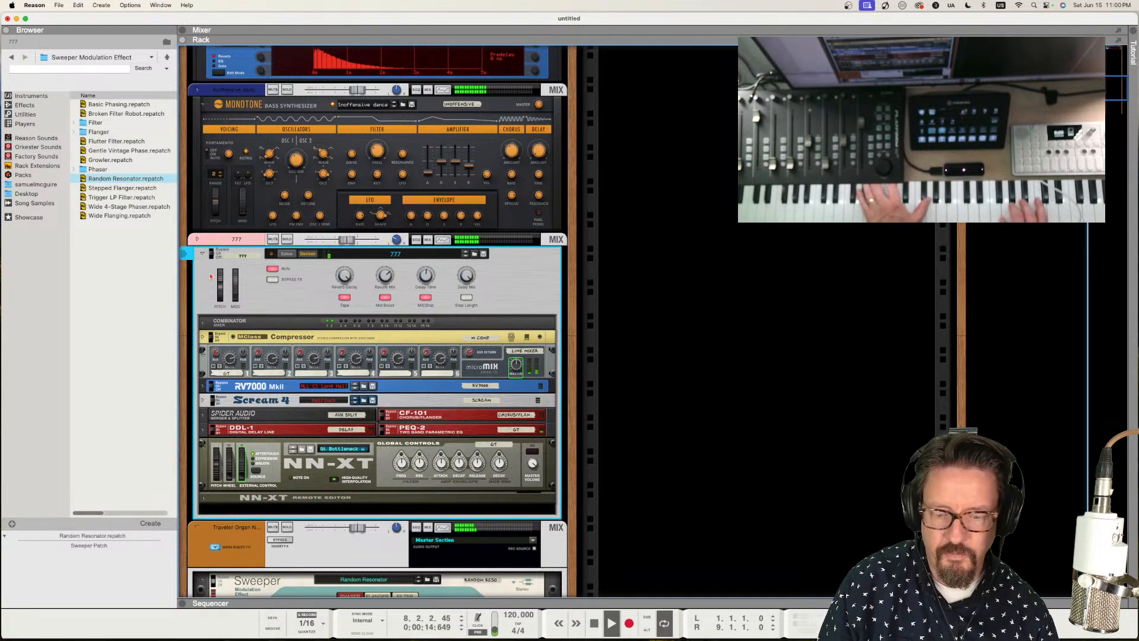
pyautogui.press('space')
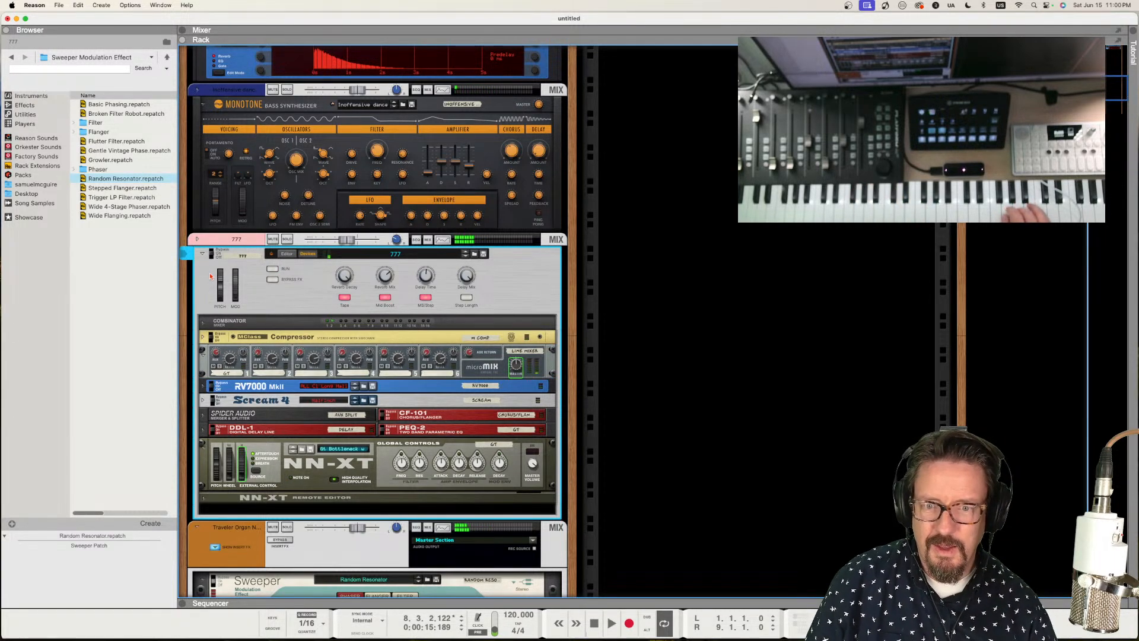
# - Delete the Sweeper modulation effect from the Traveler Organ channel's insert effects
pyautogui.scroll(-5, 193, 290)
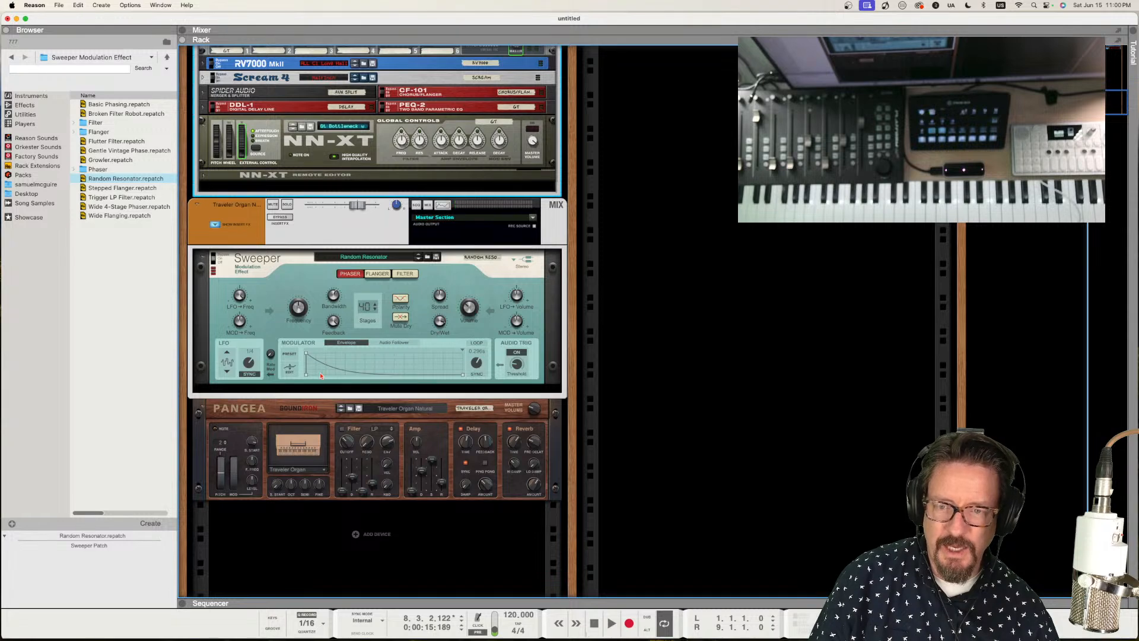
pyautogui.click(358, 374)
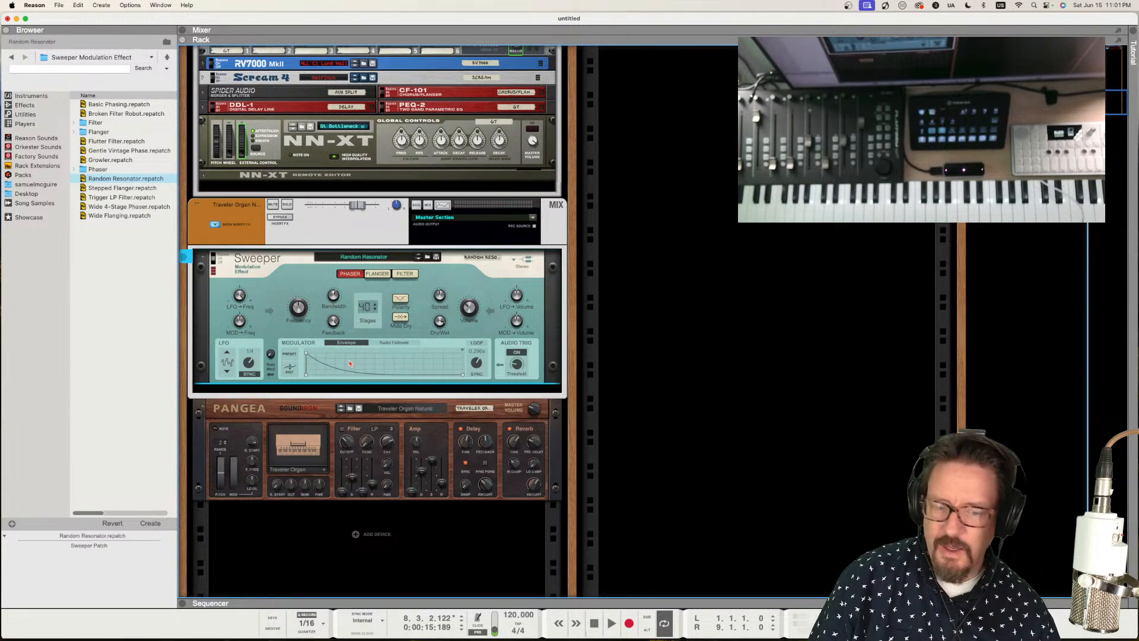
pyautogui.press('BackSpace')
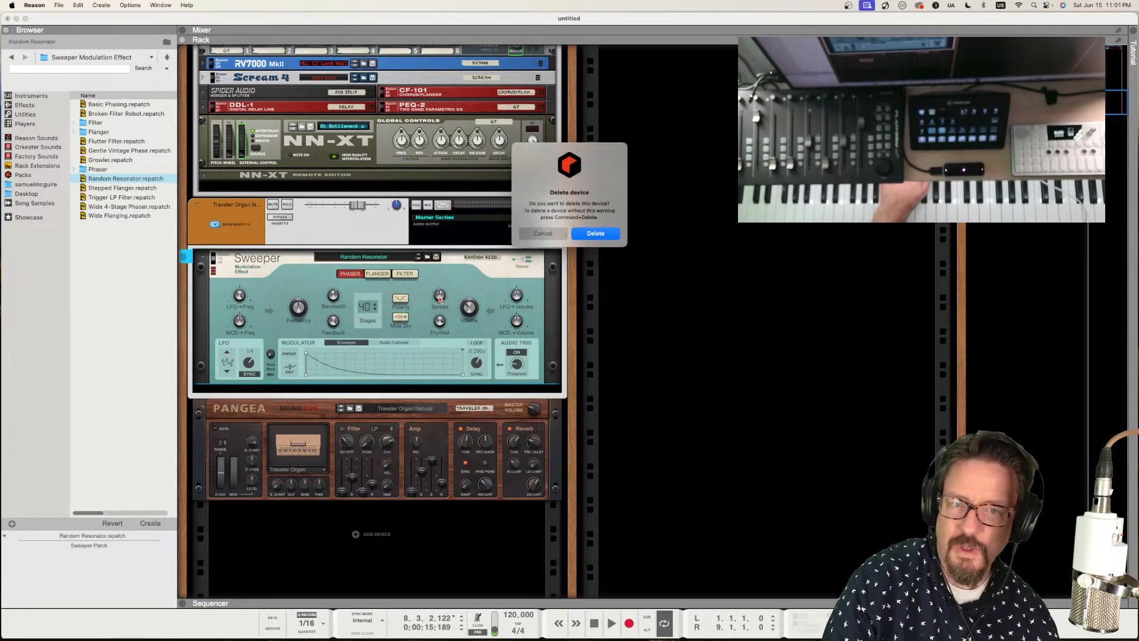
pyautogui.click(601, 235)
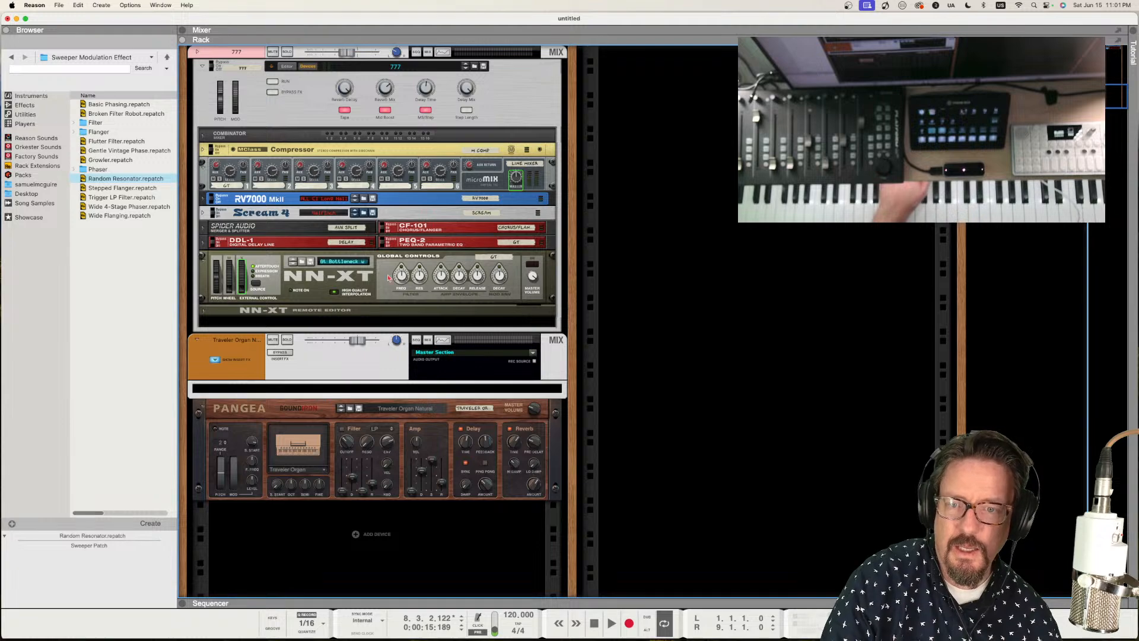
# - Look through the rack devices, select the 777 Combinator, and bring the mixer back above the rack
pyautogui.scroll(10, 191, 268)
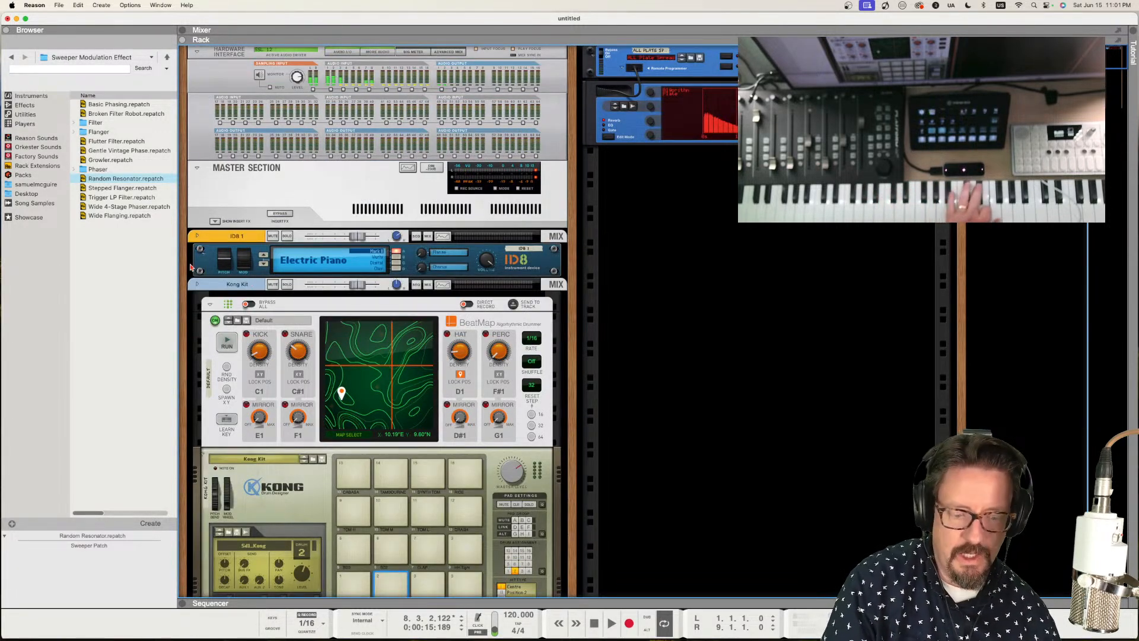
pyautogui.scroll(-5, 191, 268)
pyautogui.scroll(-5, 192, 268)
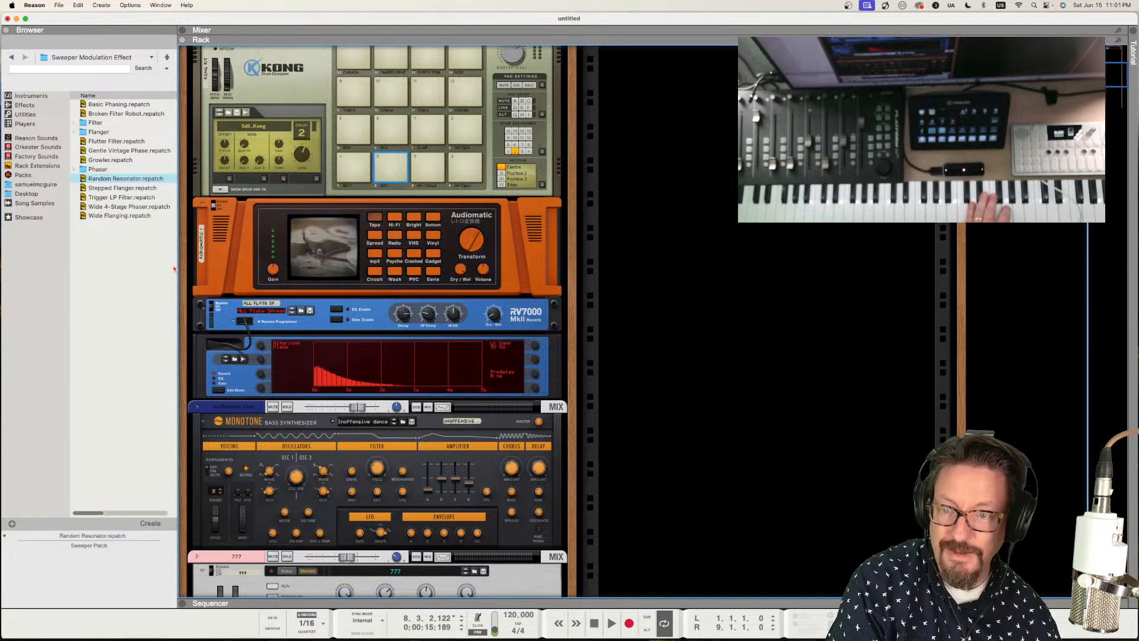
pyautogui.scroll(-5, 263, 314)
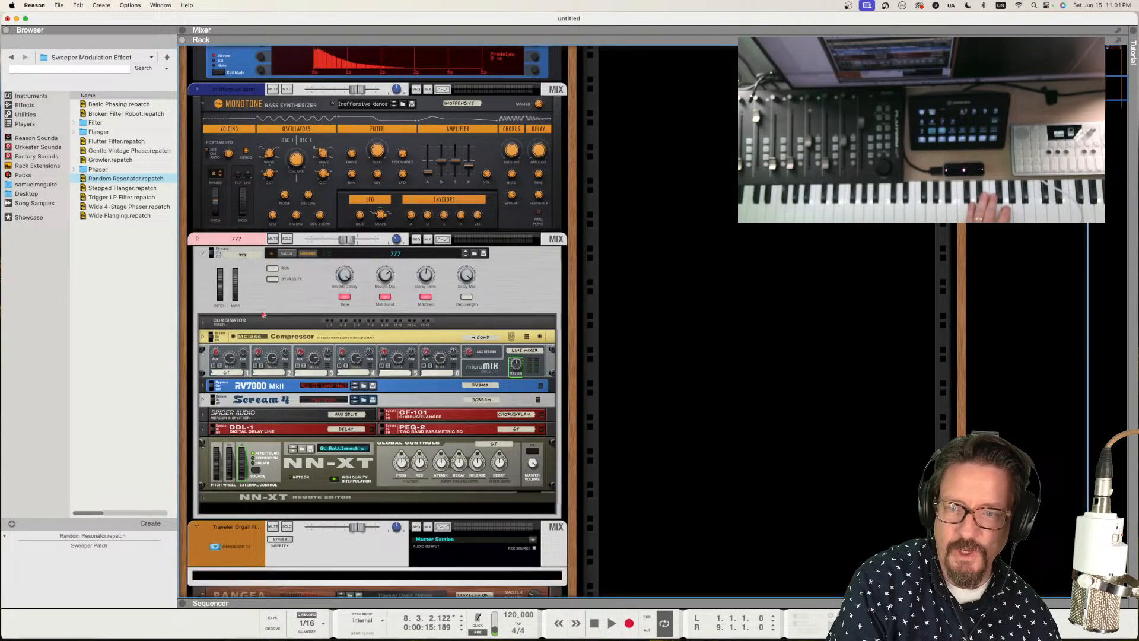
pyautogui.click(202, 265)
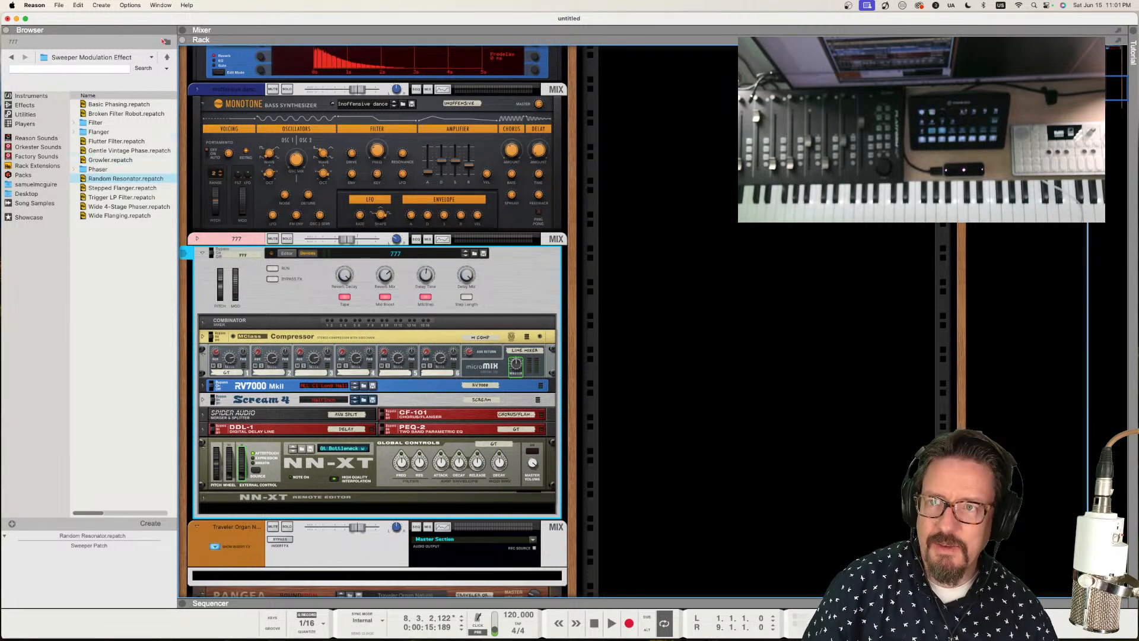
pyautogui.click(183, 30)
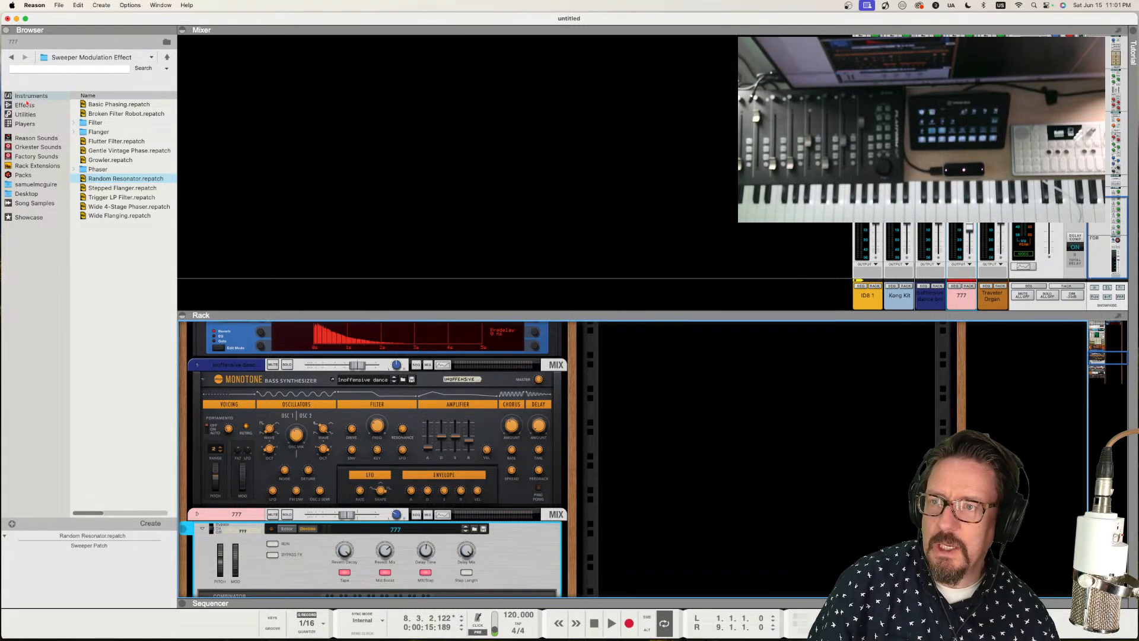
# - Search Factory Sounds for 777 and add another 777.cmb instrument in the second rack column below the RV7000
pyautogui.click(30, 157)
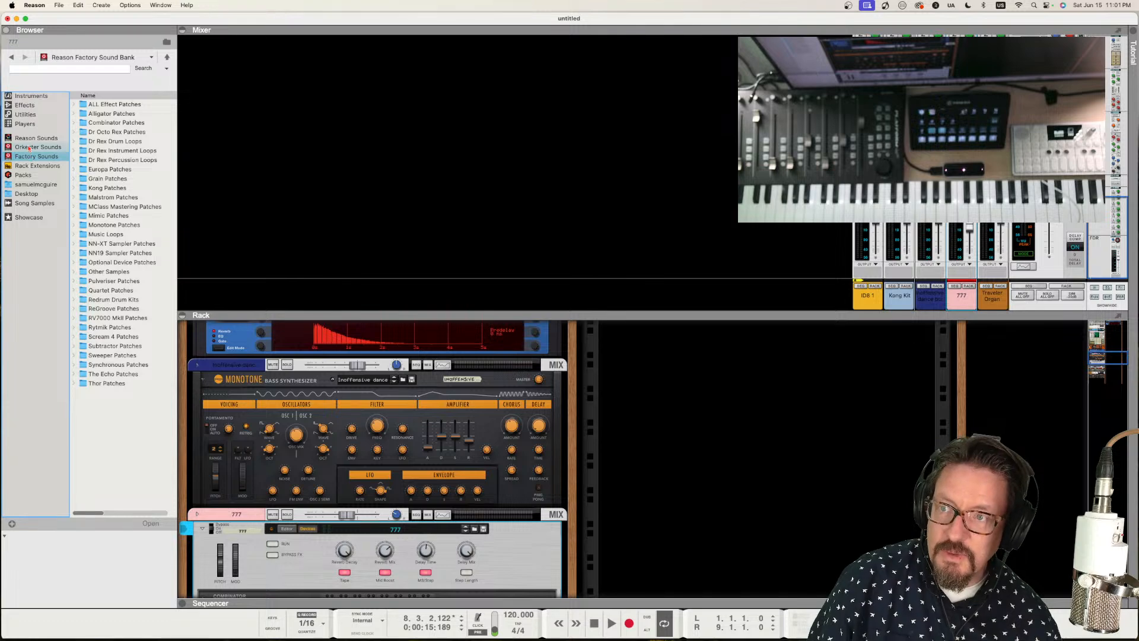
pyautogui.click(67, 69)
pyautogui.write('777')
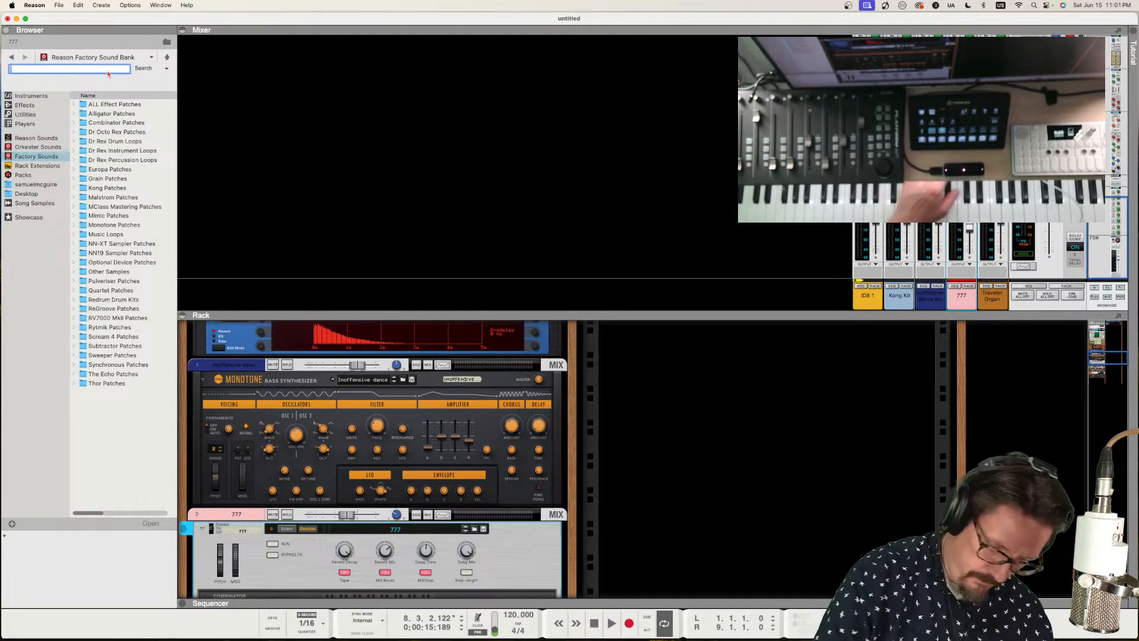
pyautogui.press('Return')
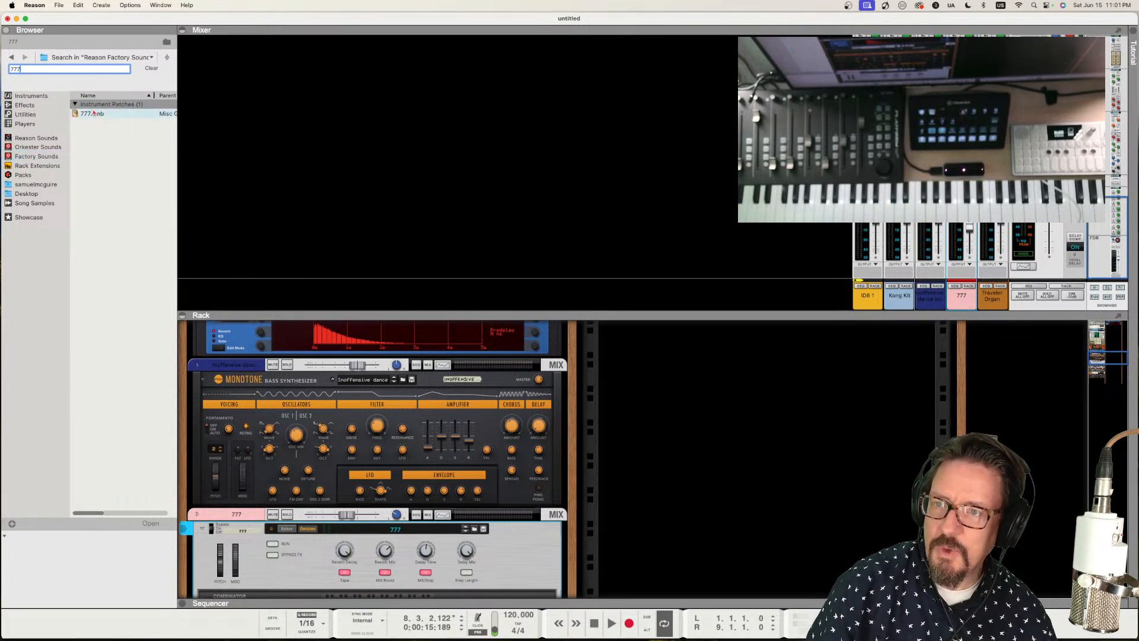
pyautogui.moveTo(92, 113); pyautogui.dragTo(677, 384)
pyautogui.scroll(3, 677, 384)
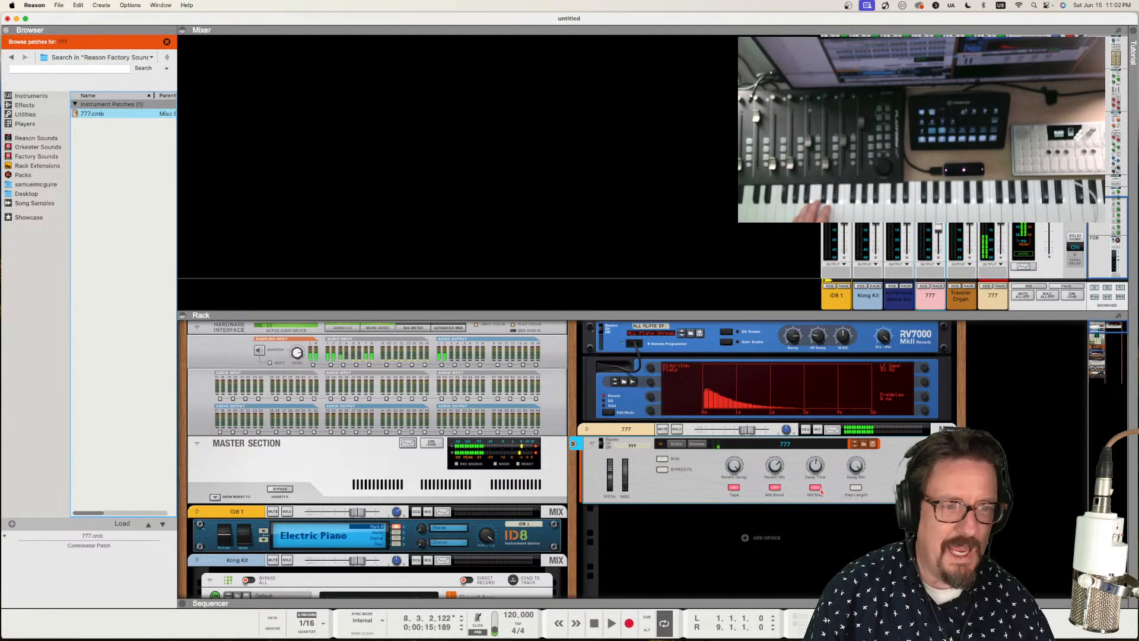
# - Lower the new 777 channel's fader and show the devices inside its Combinator
pyautogui.moveTo(1001, 227); pyautogui.dragTo(1001, 228)
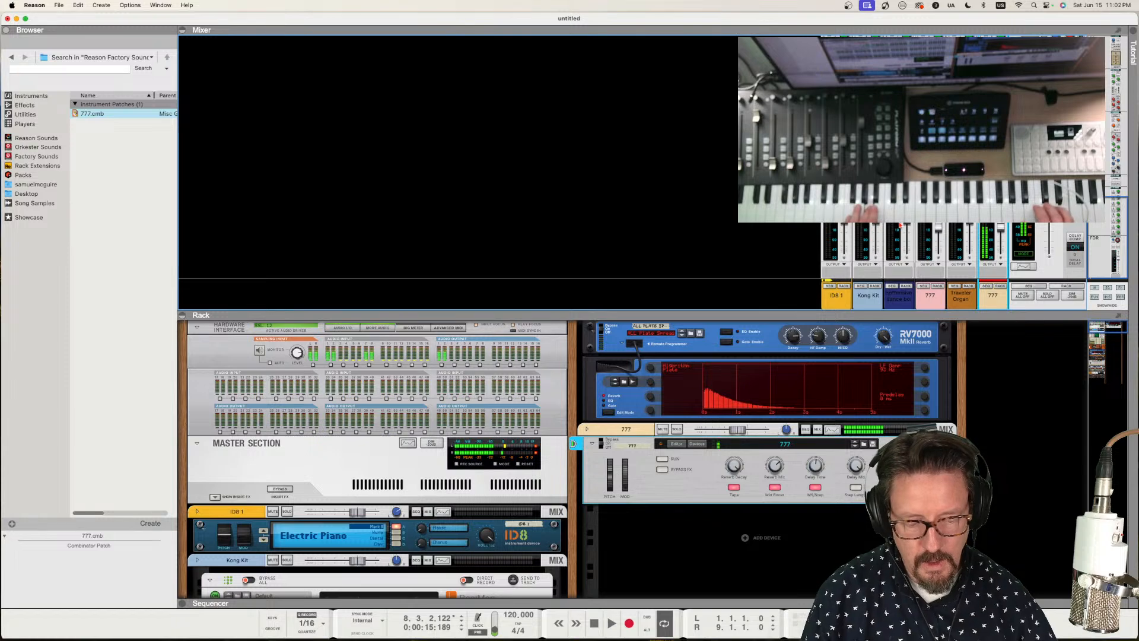
pyautogui.moveTo(906, 225)
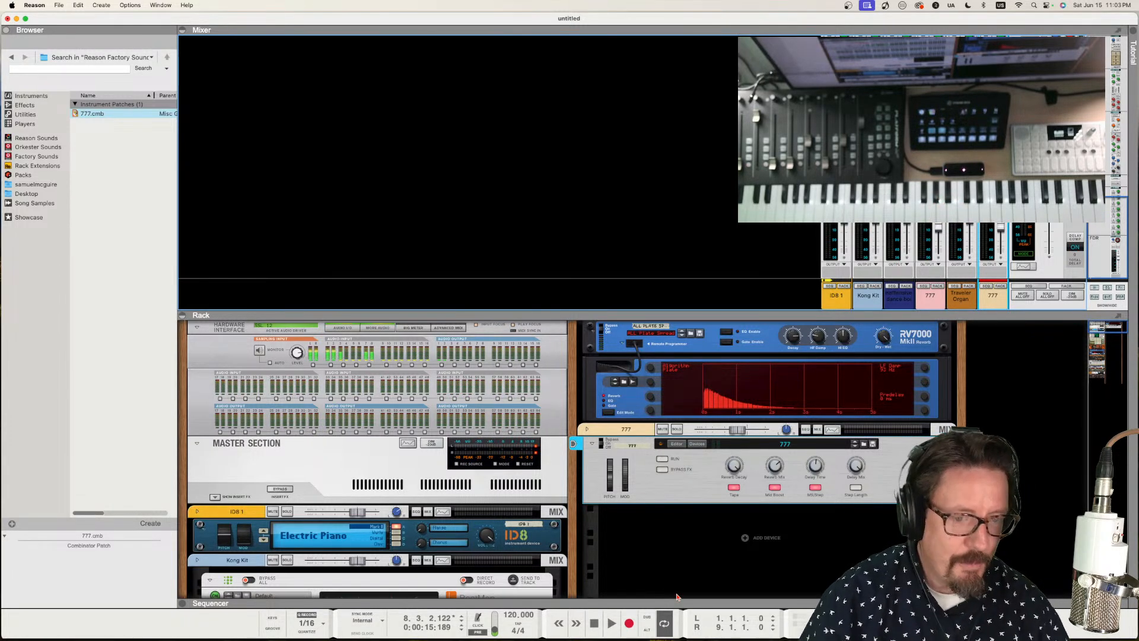
pyautogui.click(695, 445)
pyautogui.scroll(-4, 721, 504)
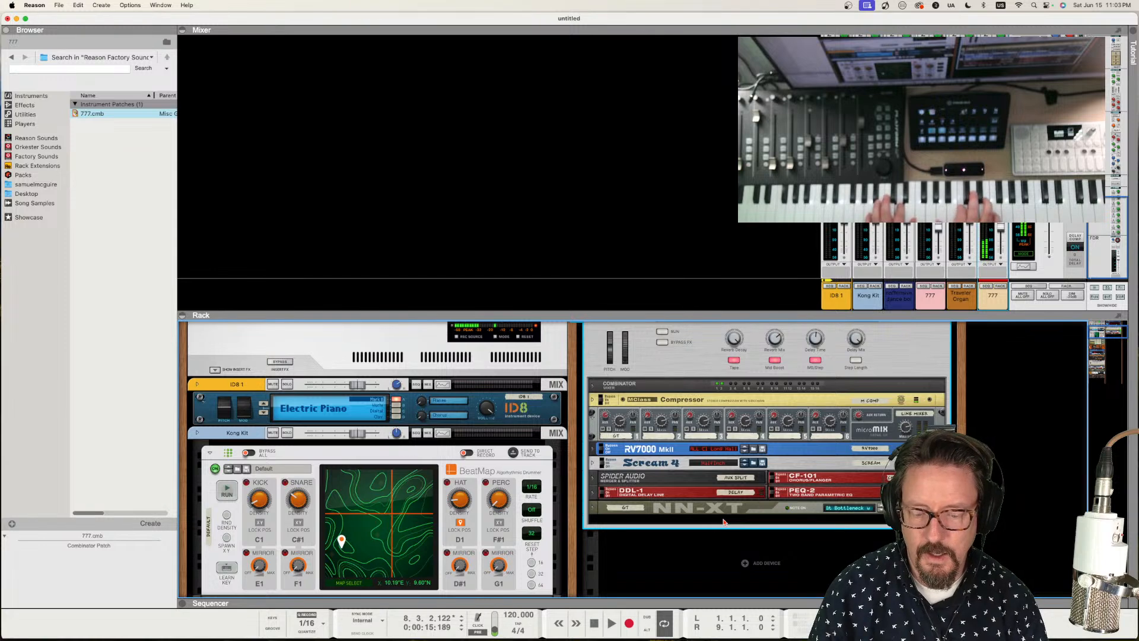
# - Play the song from the start with the new 777 instrument selected and stop it
pyautogui.hotkey('shift', 'Return')
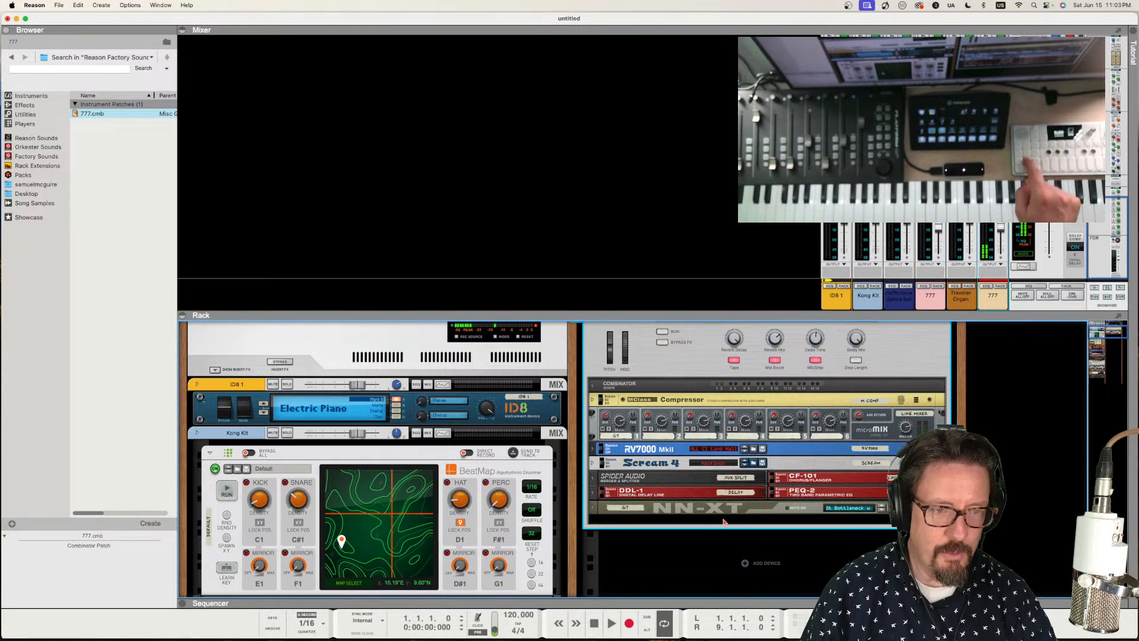
pyautogui.press('space')
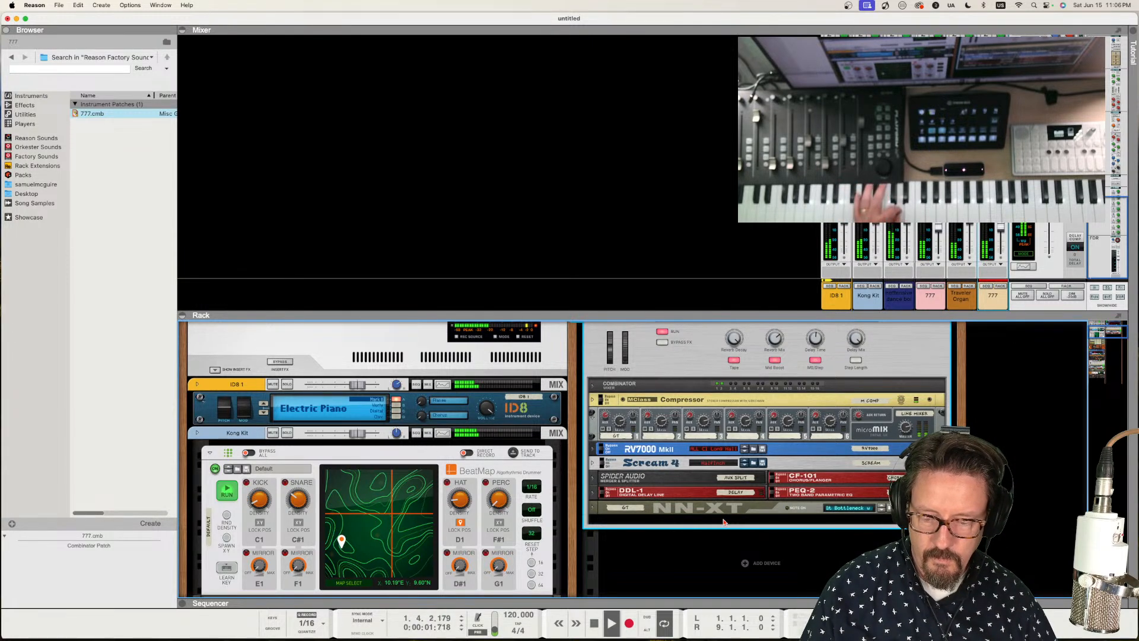
pyautogui.press('space')
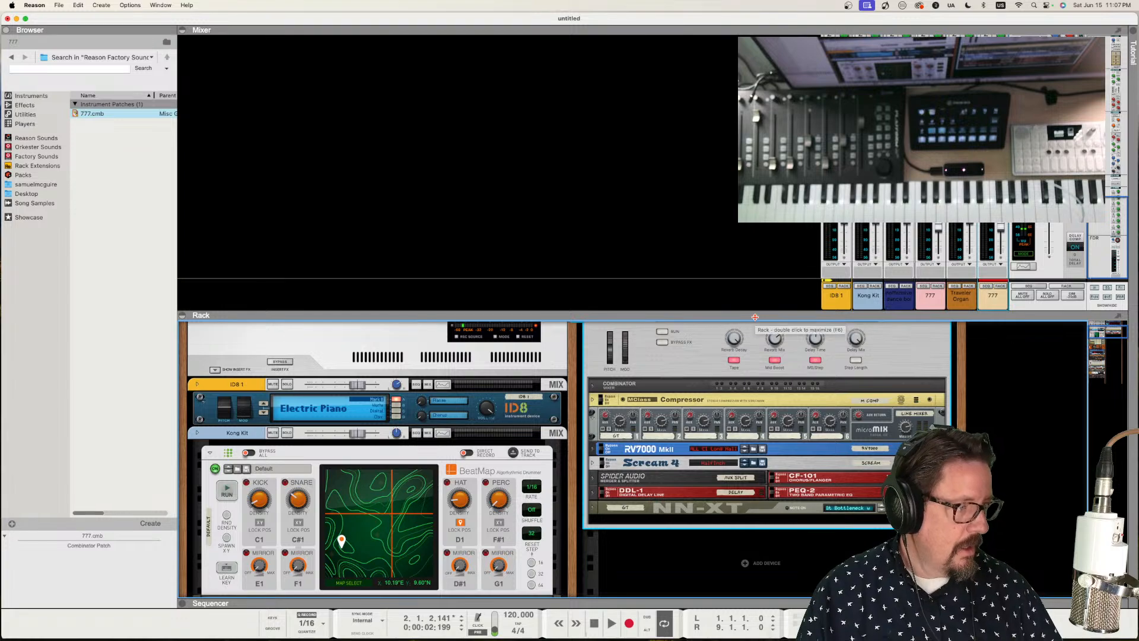
# - Enlarge the rack area by shrinking the mixer and look through the rack devices down to the Kong drum machine
pyautogui.moveTo(758, 319); pyautogui.dragTo(724, 250)
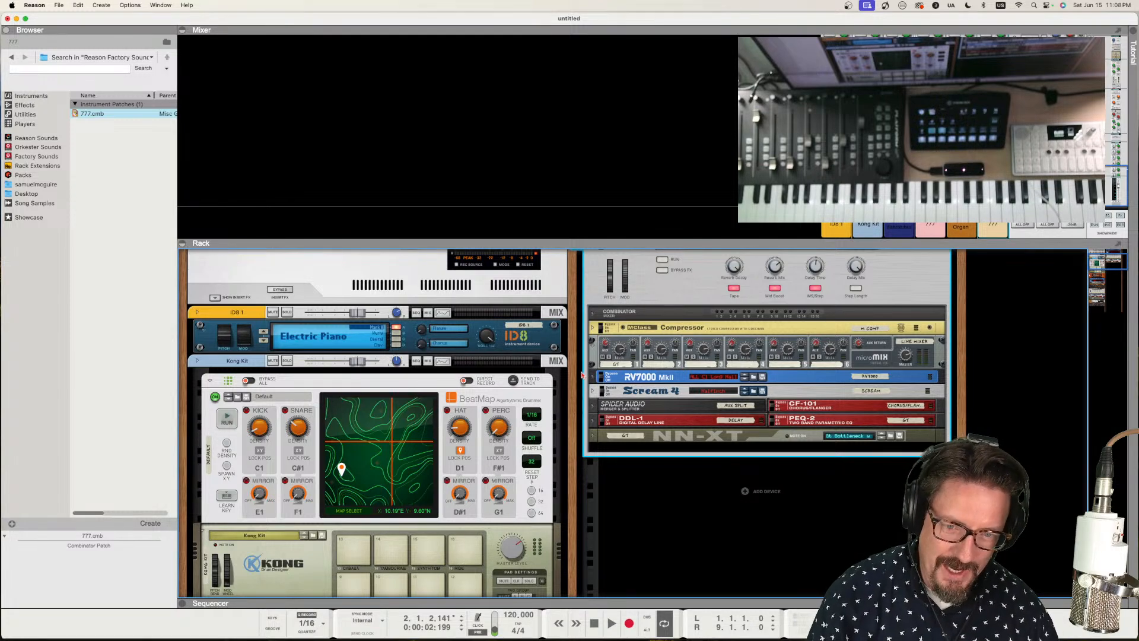
pyautogui.scroll(4, 582, 375)
pyautogui.scroll(-8, 582, 375)
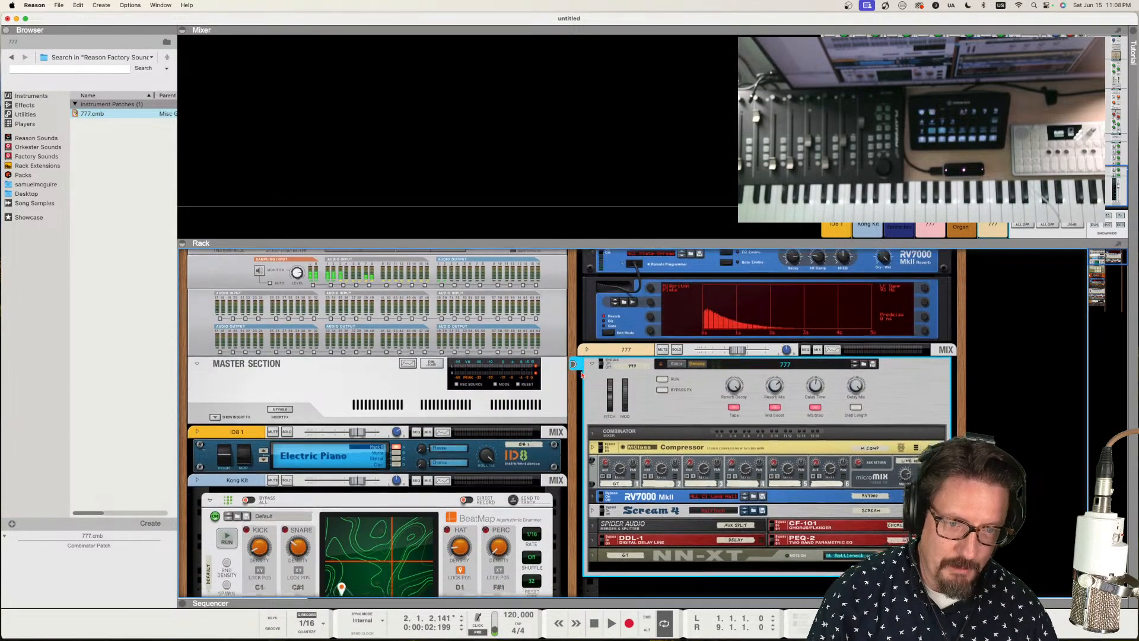
pyautogui.scroll(-3, 582, 375)
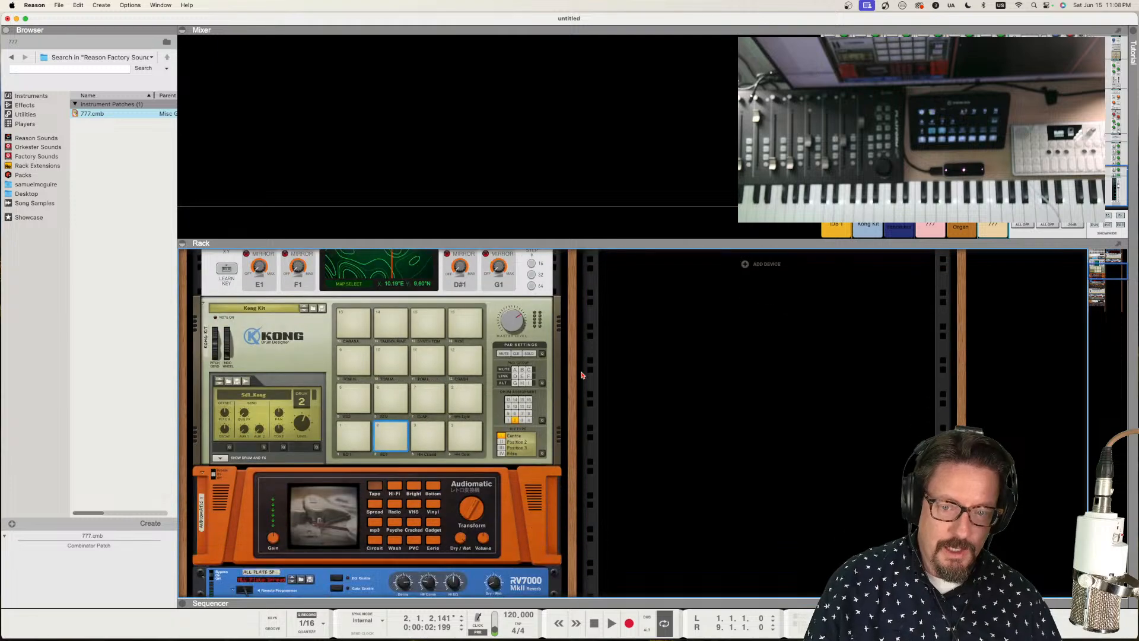
pyautogui.scroll(5, 582, 375)
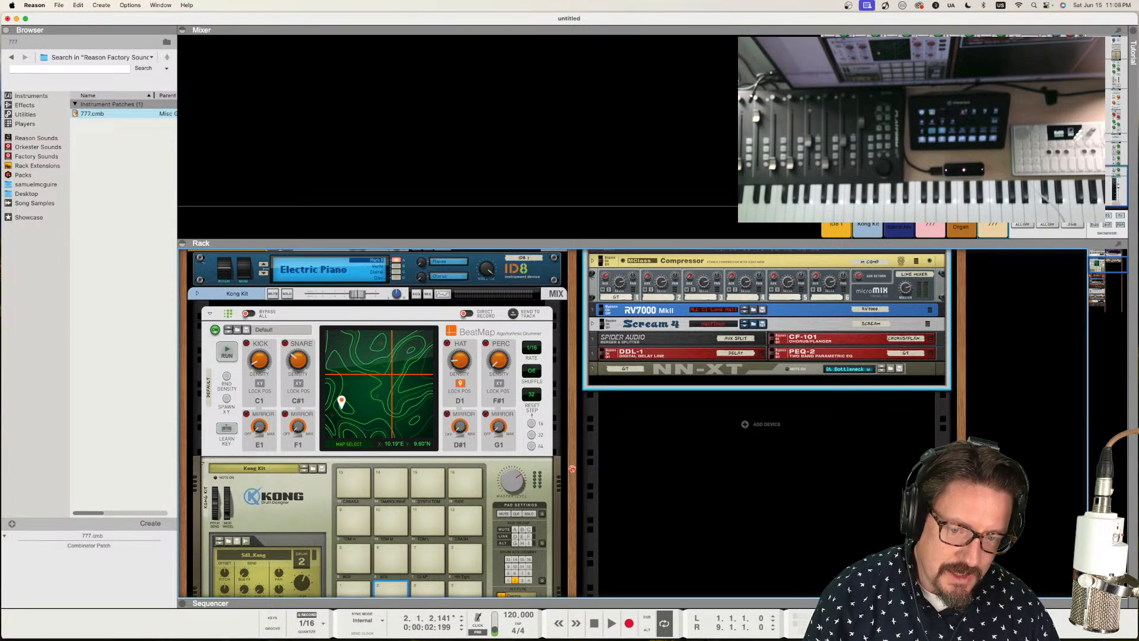
pyautogui.scroll(-6, 572, 469)
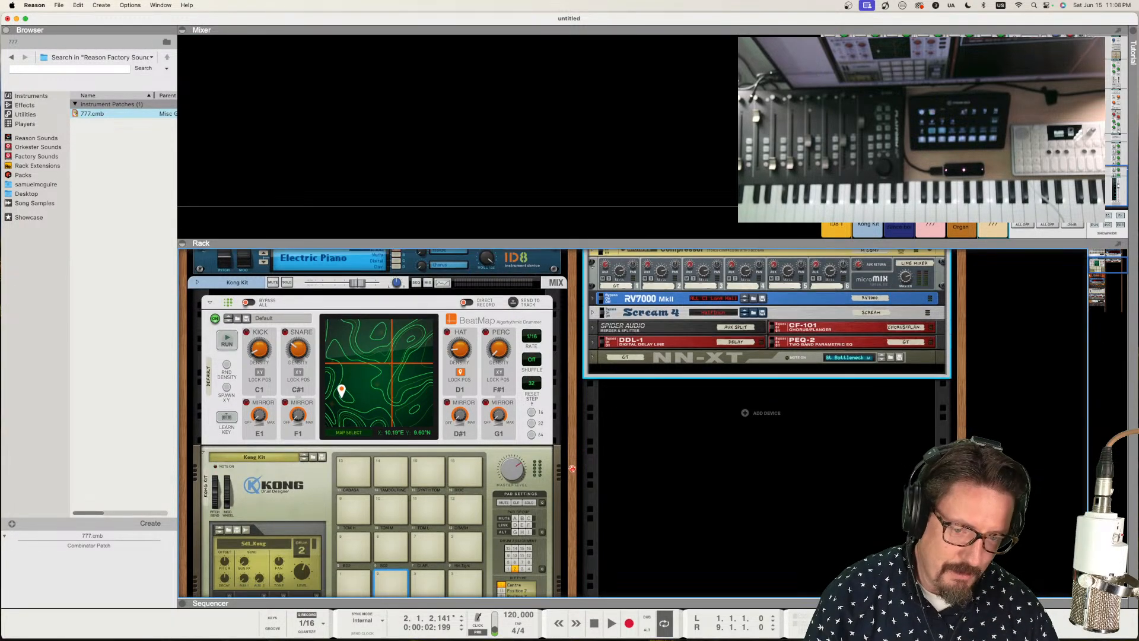
pyautogui.scroll(4, 572, 469)
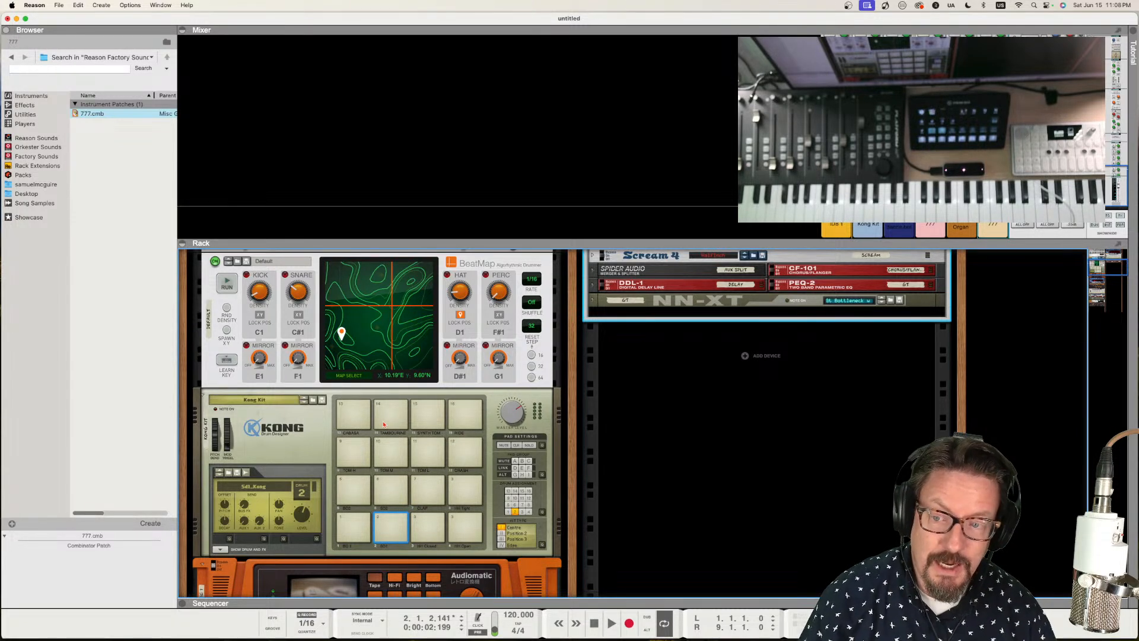
# - Select the Kong drum device, check its patch list without changing the patch, and return the browser to the Reason Factory Sound Bank
pyautogui.click(252, 400)
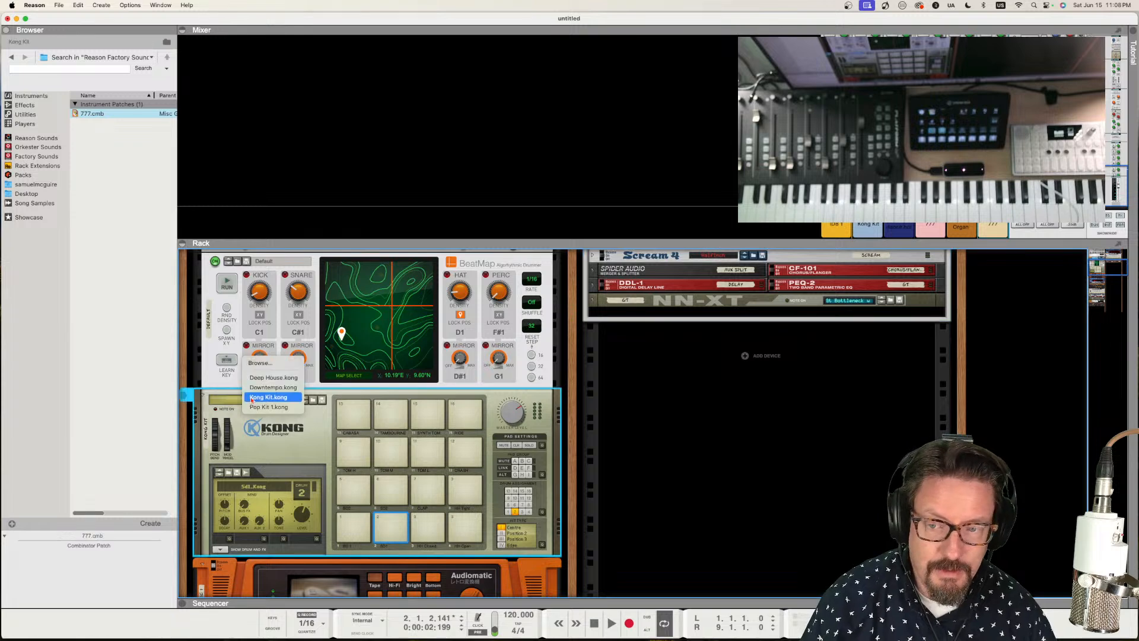
pyautogui.click(307, 431)
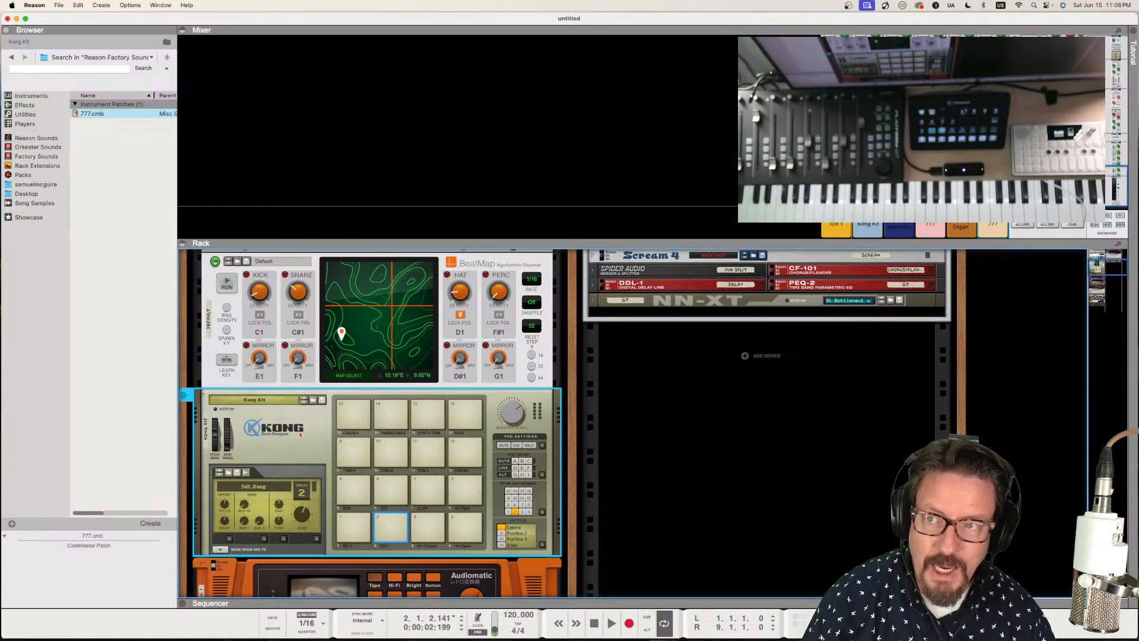
pyautogui.click(15, 59)
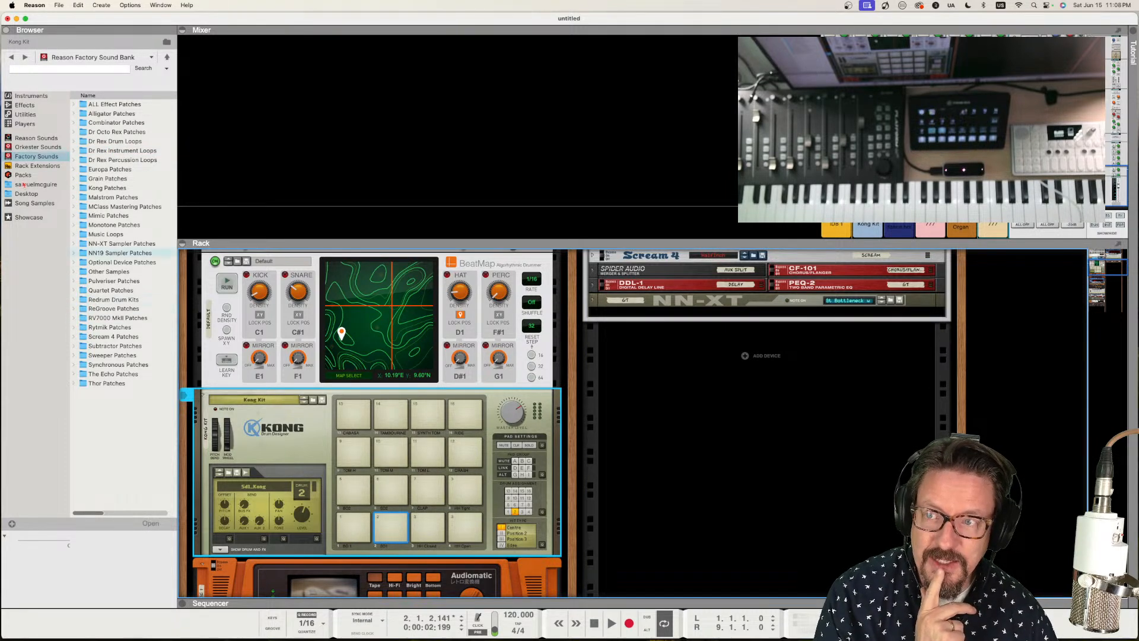
# - Replace the Kong drum device in the rack with the Rytmik Drum Machine from the list of instruments
pyautogui.click(10, 57)
pyautogui.click(10, 57)
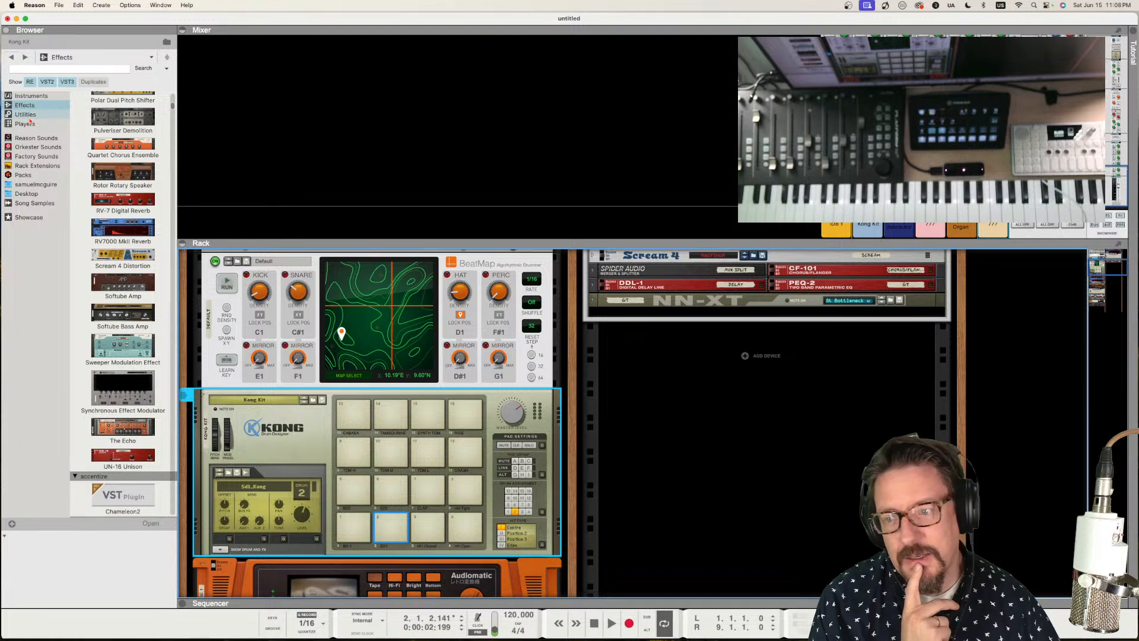
pyautogui.click(314, 401)
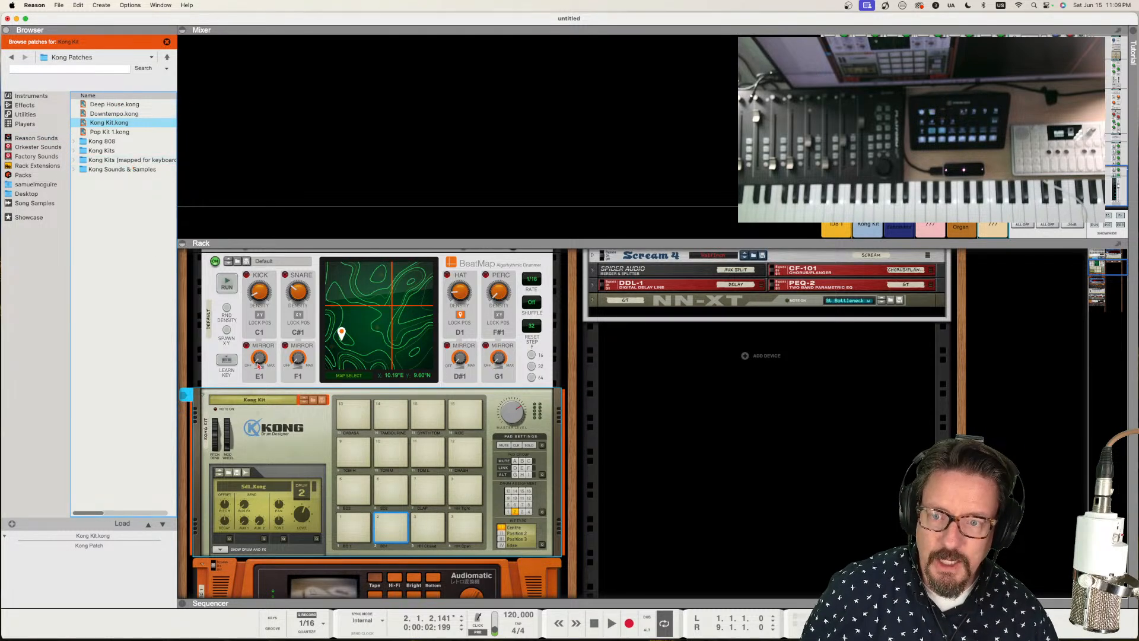
pyautogui.click(30, 95)
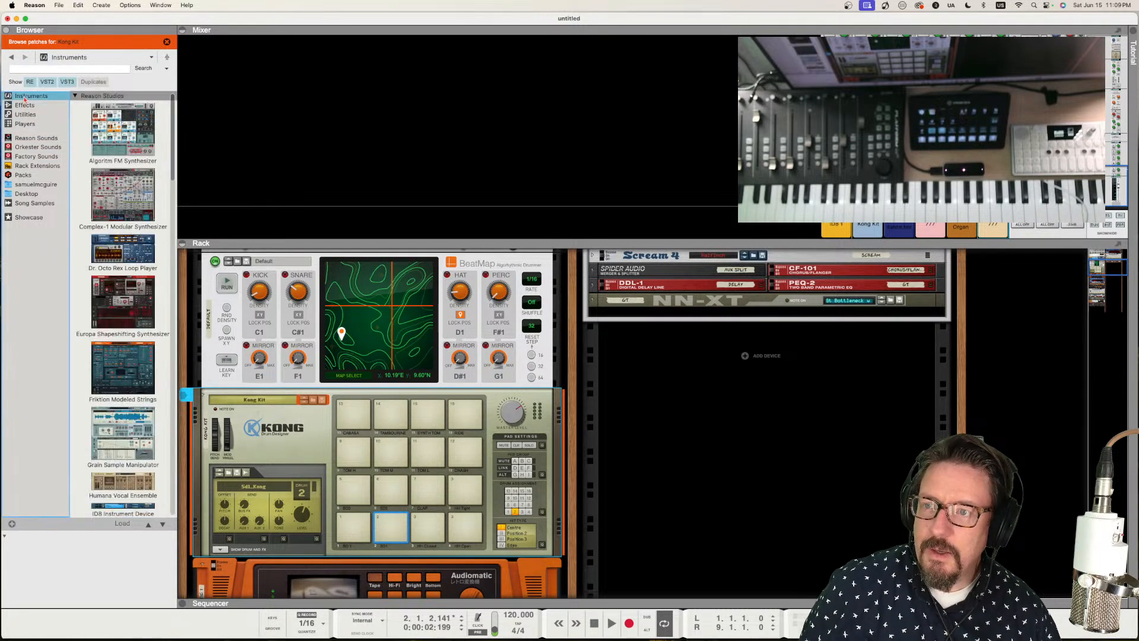
pyautogui.scroll(-10, 155, 334)
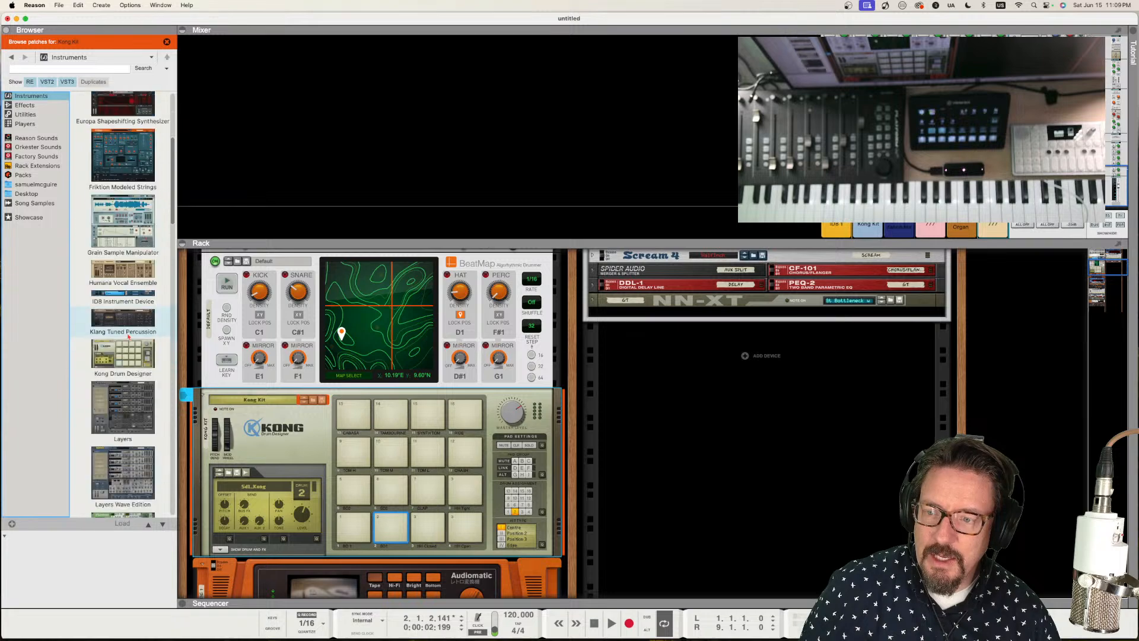
pyautogui.scroll(-8, 127, 336)
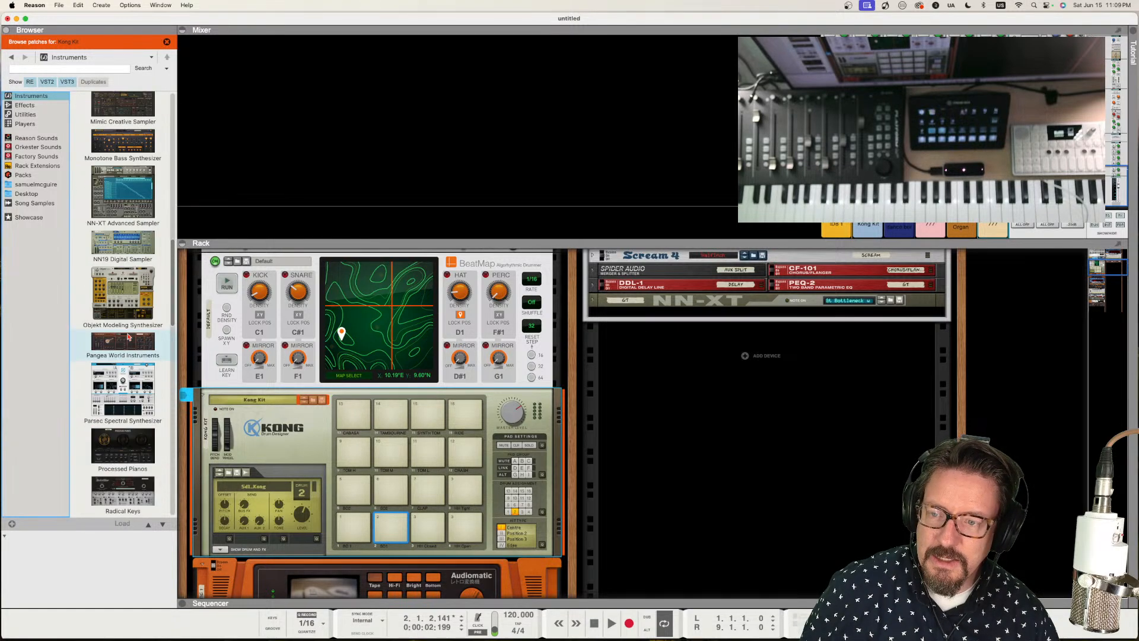
pyautogui.scroll(-5, 127, 340)
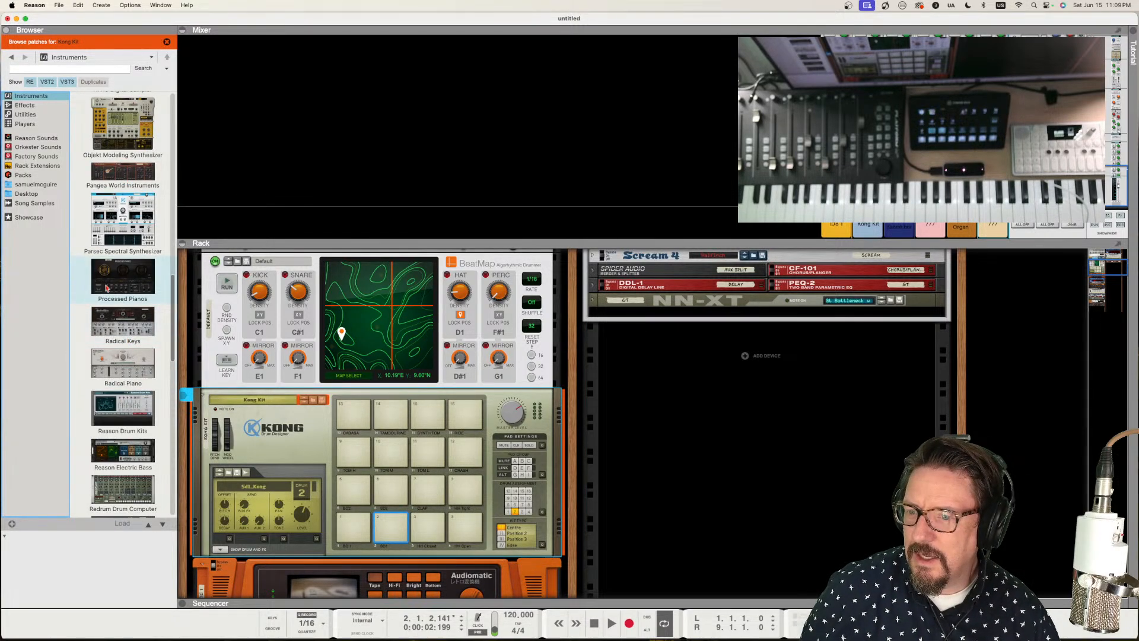
pyautogui.scroll(-2, 125, 339)
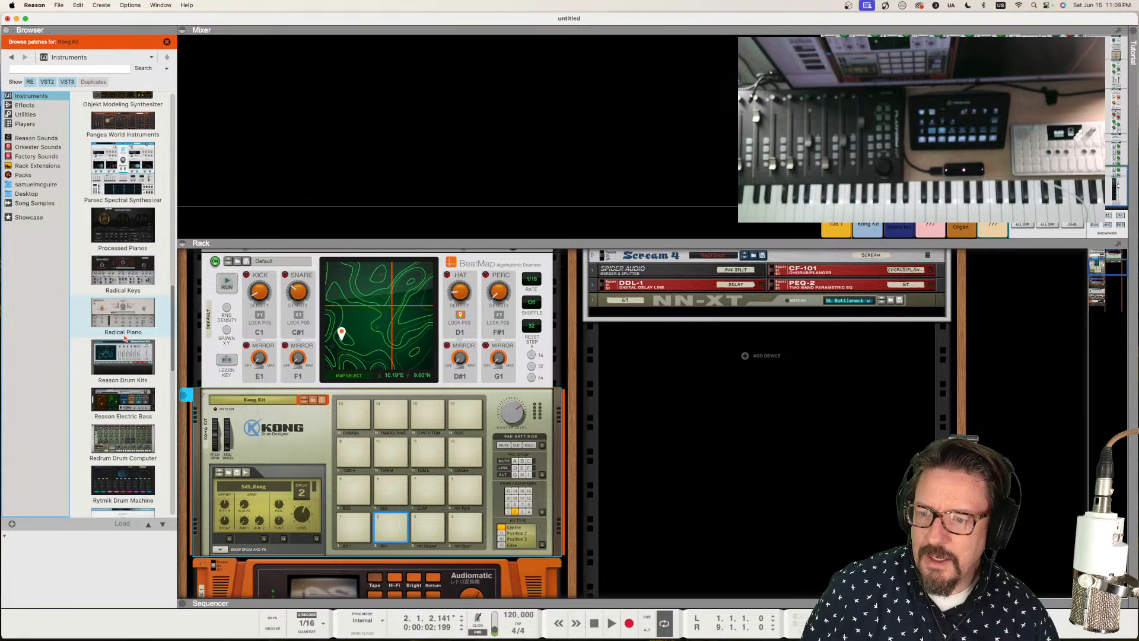
pyautogui.scroll(-1, 125, 337)
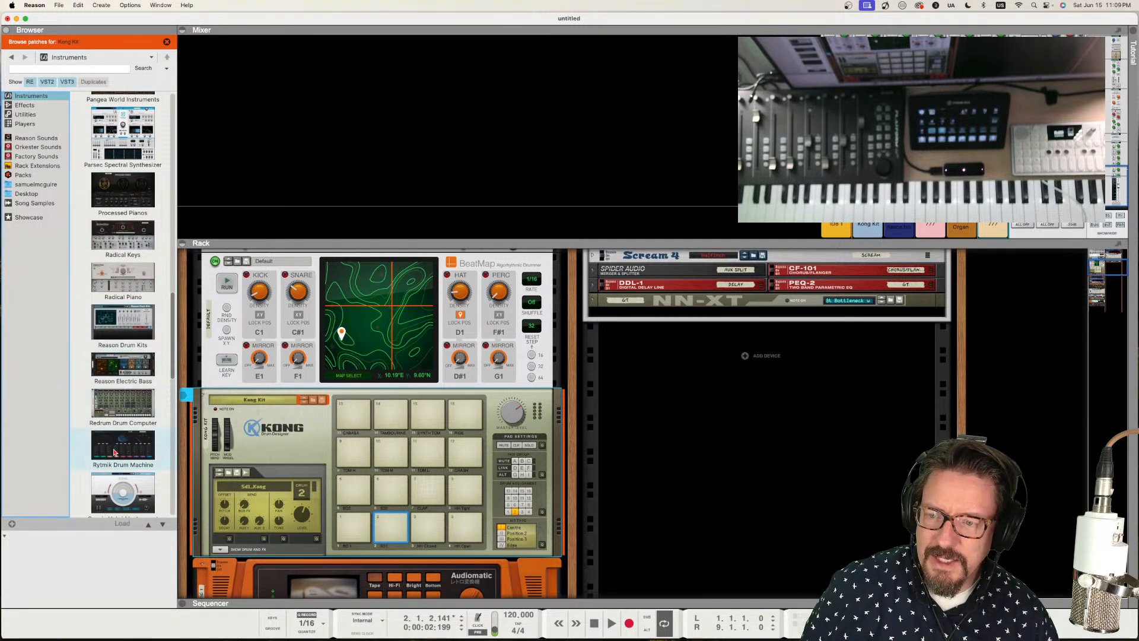
pyautogui.moveTo(123, 447); pyautogui.dragTo(357, 475)
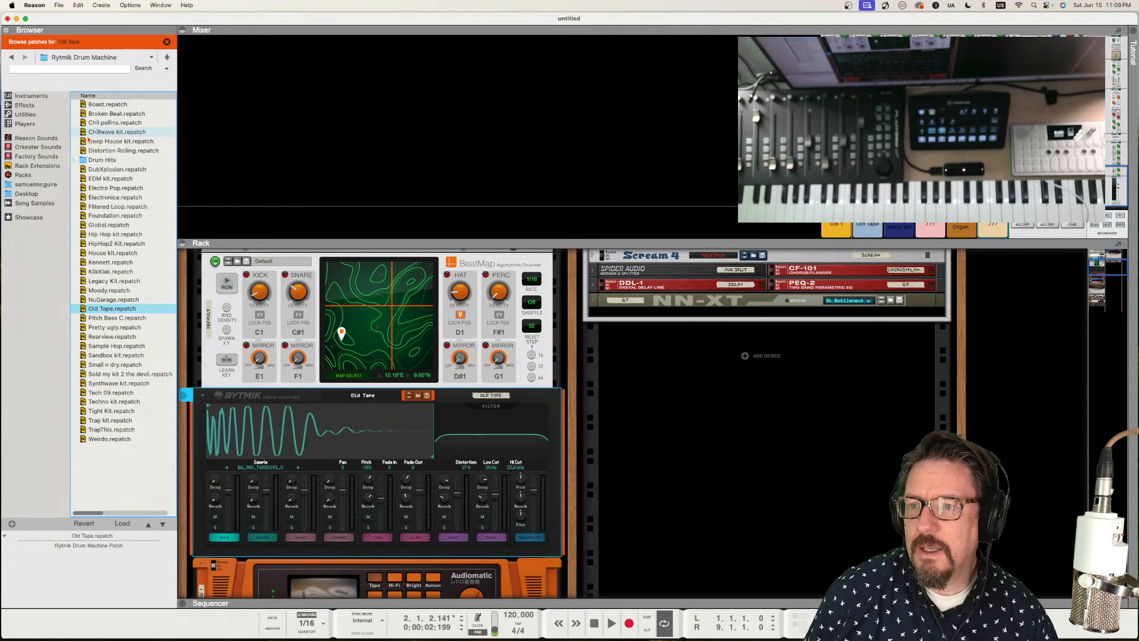
# - Load the Chillwave kit patch into the Rytmik drum machine and play a few bars of the song with it
pyautogui.moveTo(93, 134); pyautogui.dragTo(325, 435)
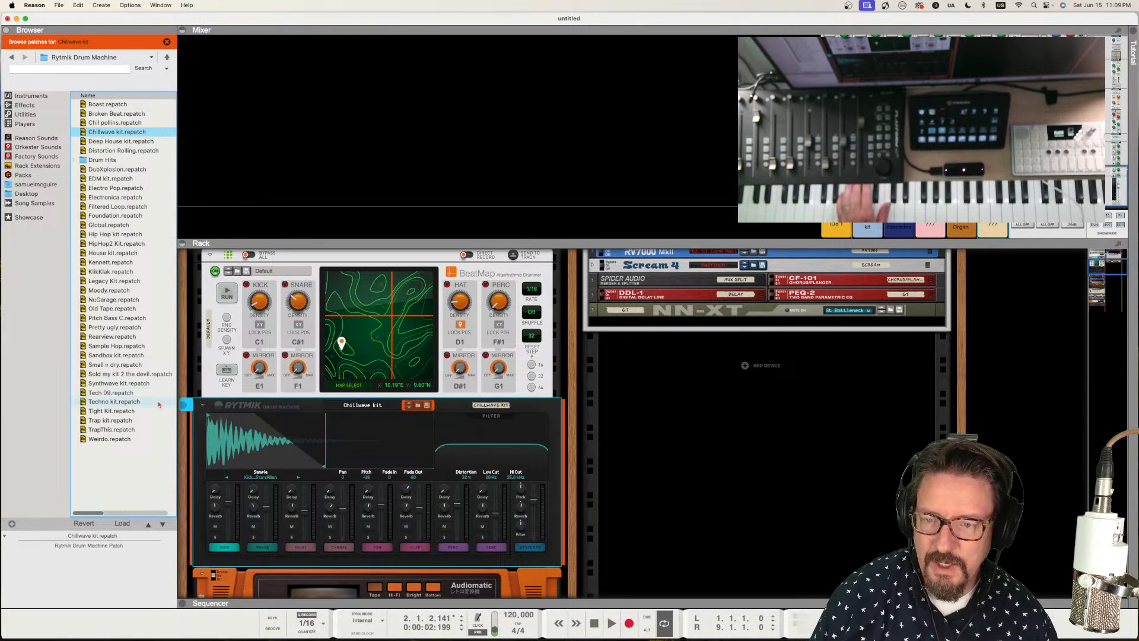
pyautogui.press('space')
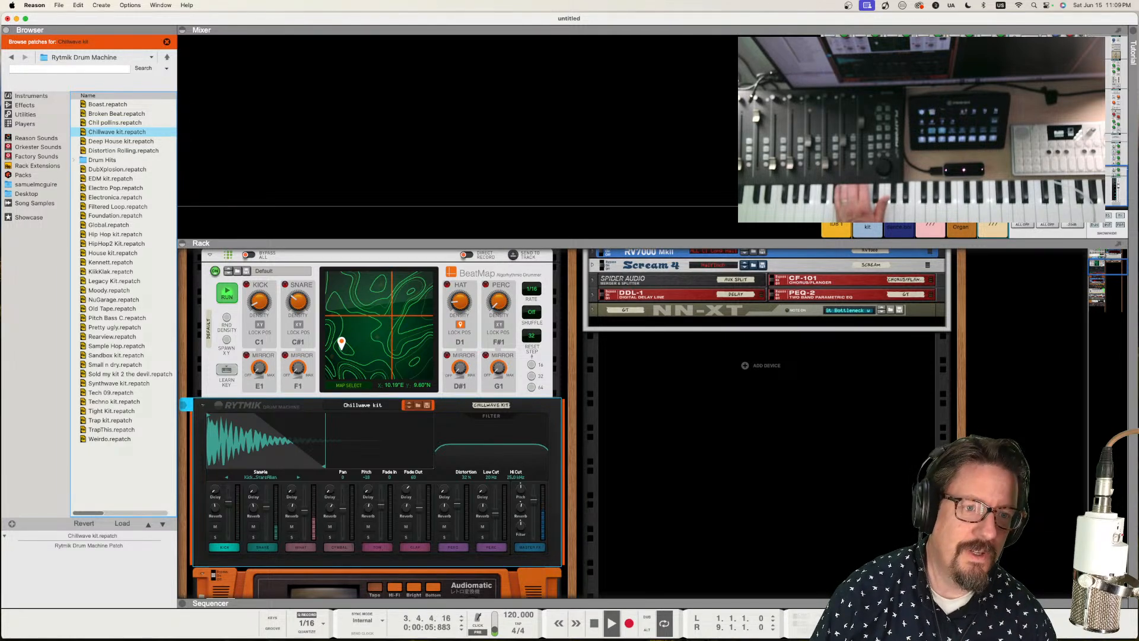
pyautogui.press('space')
pyautogui.click(867, 220)
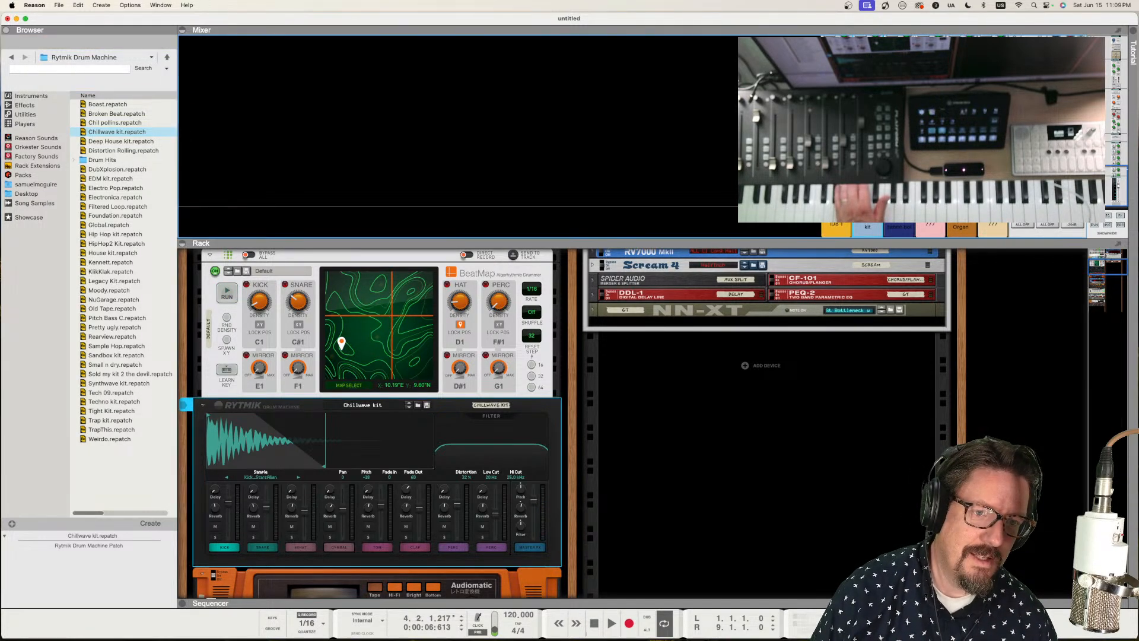
# - Play the song, load the Moody patch into the Rytmik drum machine and raise BeatMap's hat density to 73%
pyautogui.press('space')
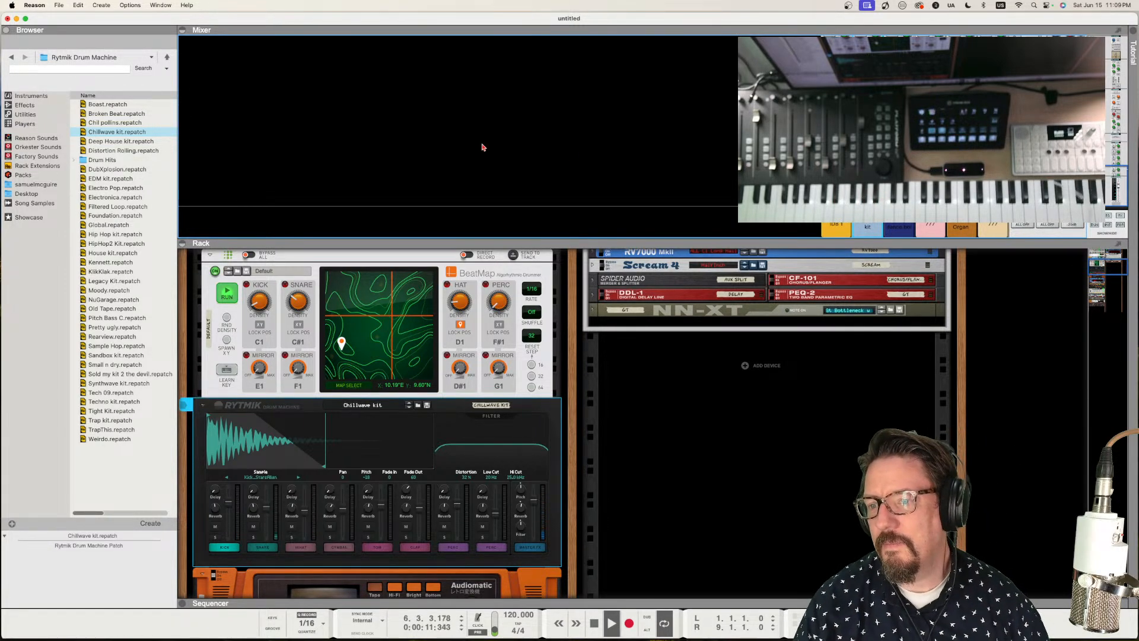
pyautogui.click(105, 290)
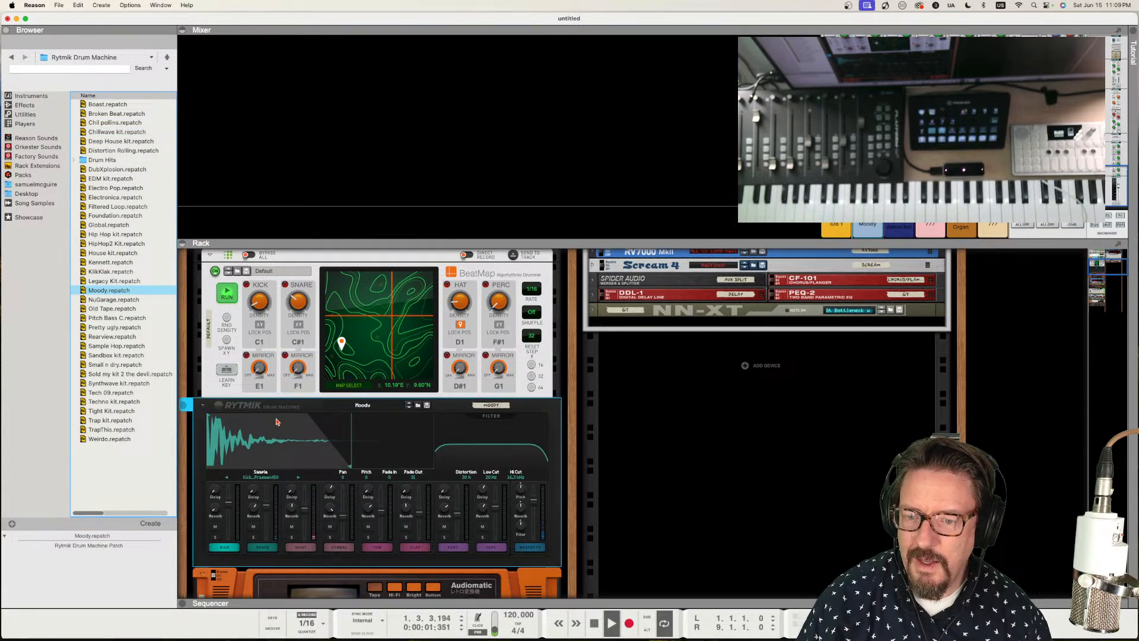
pyautogui.click(461, 304)
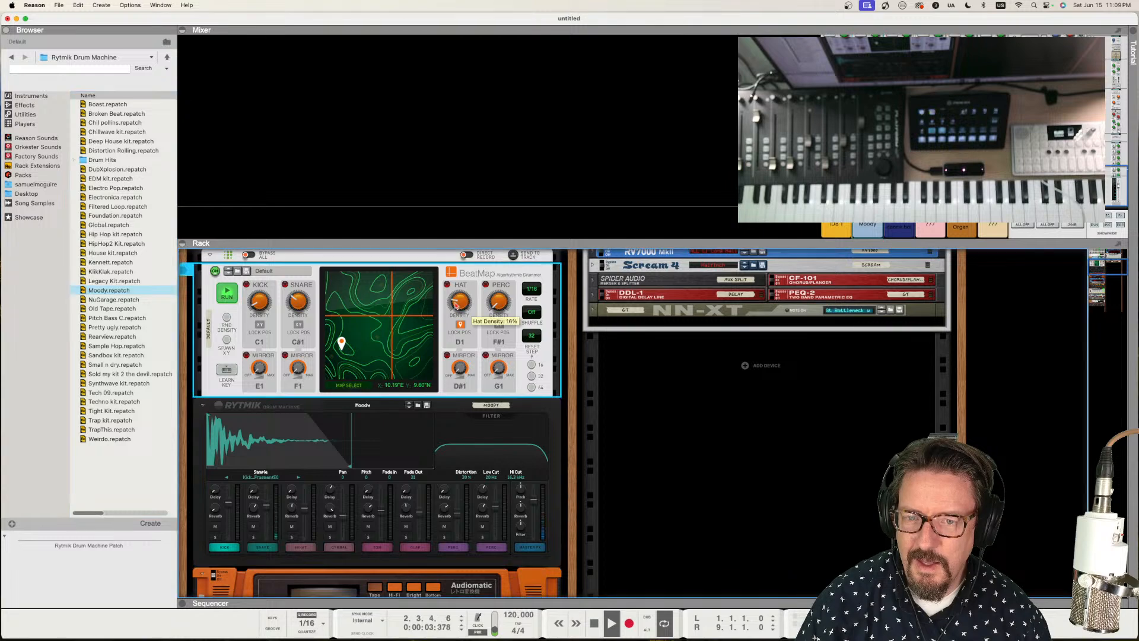
pyautogui.moveTo(449, 286); pyautogui.dragTo(449, 285)
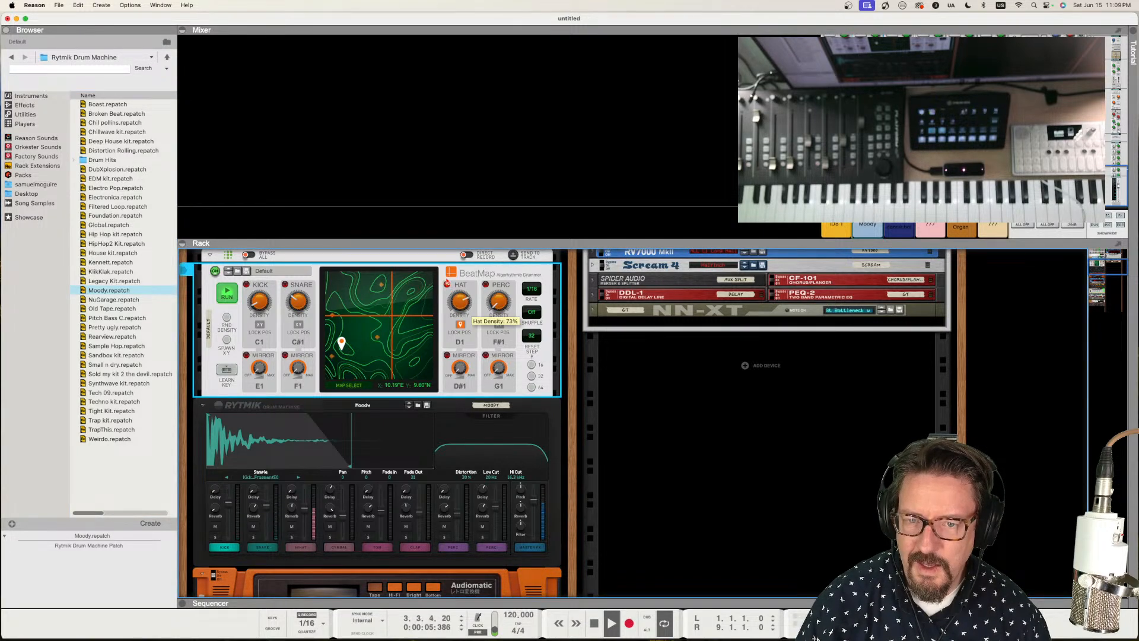
# - Advance the BeatMap player through its patches to Easy Ride
pyautogui.click(229, 273)
pyautogui.click(228, 273)
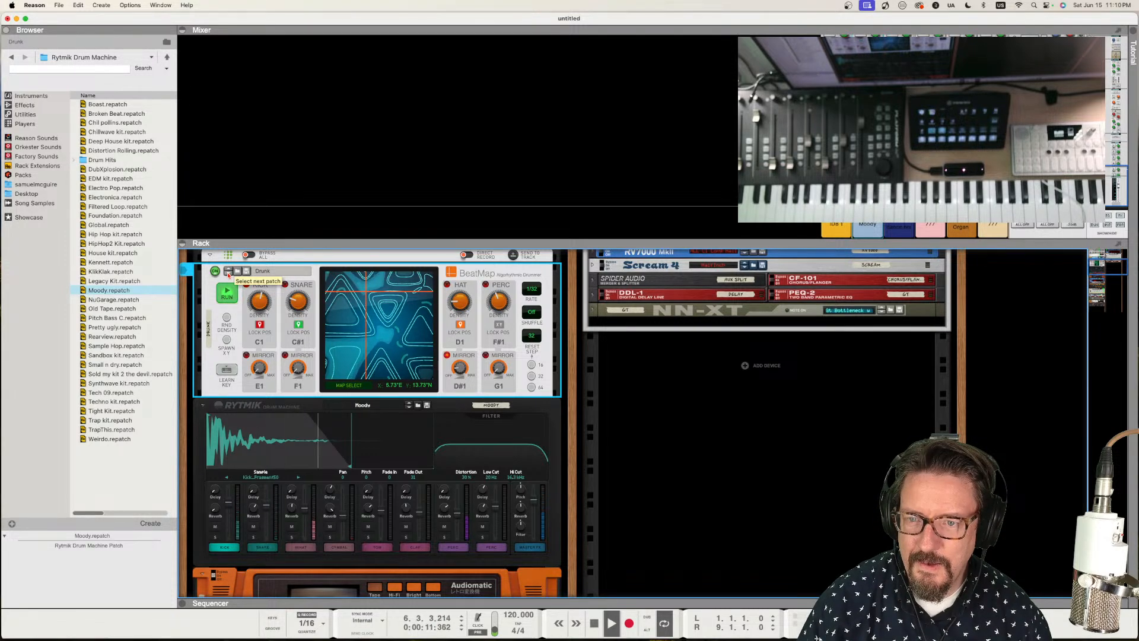
pyautogui.click(229, 273)
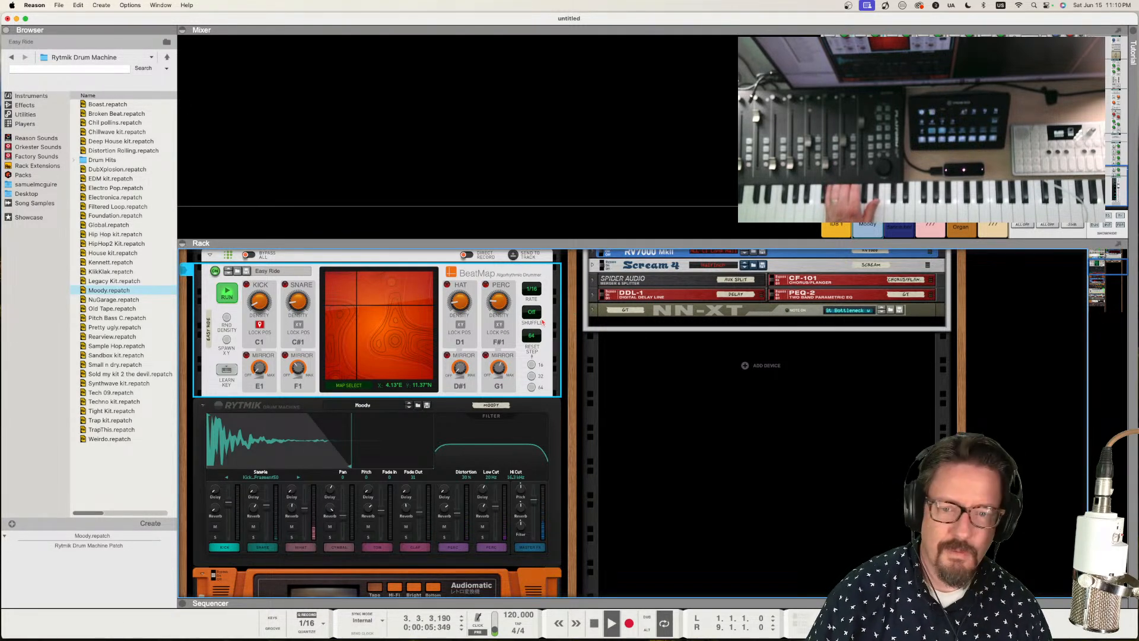
# - Move BeatMap's map position to about 11.45°E, 13.22°N during playback, then stop BeatMap and the song
pyautogui.moveTo(355, 306); pyautogui.dragTo(395, 321)
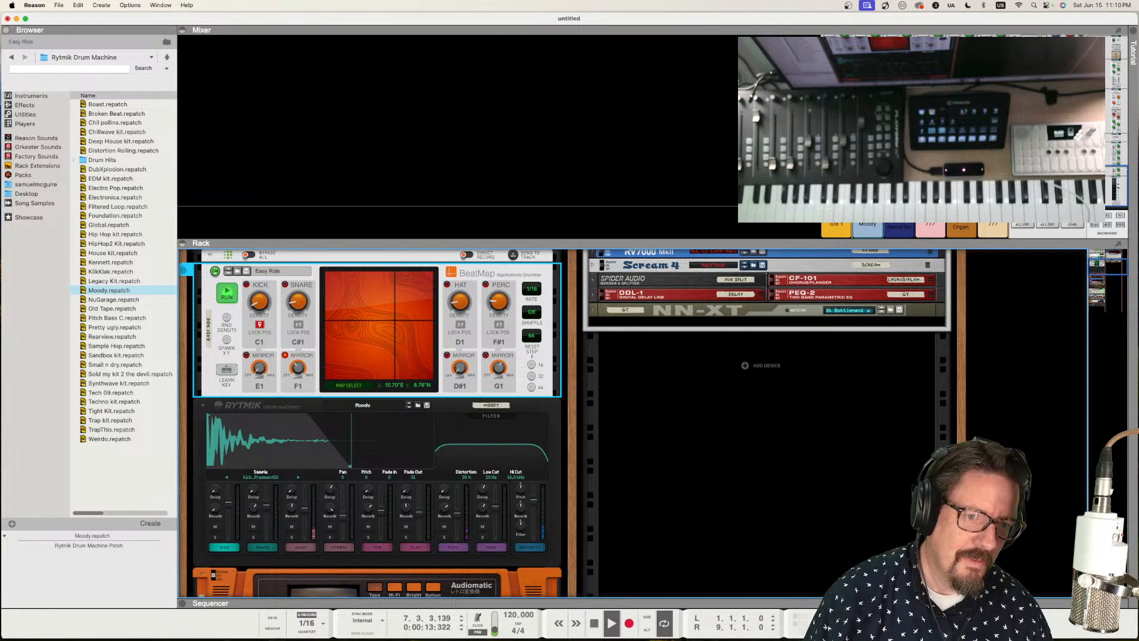
pyautogui.click(868, 196)
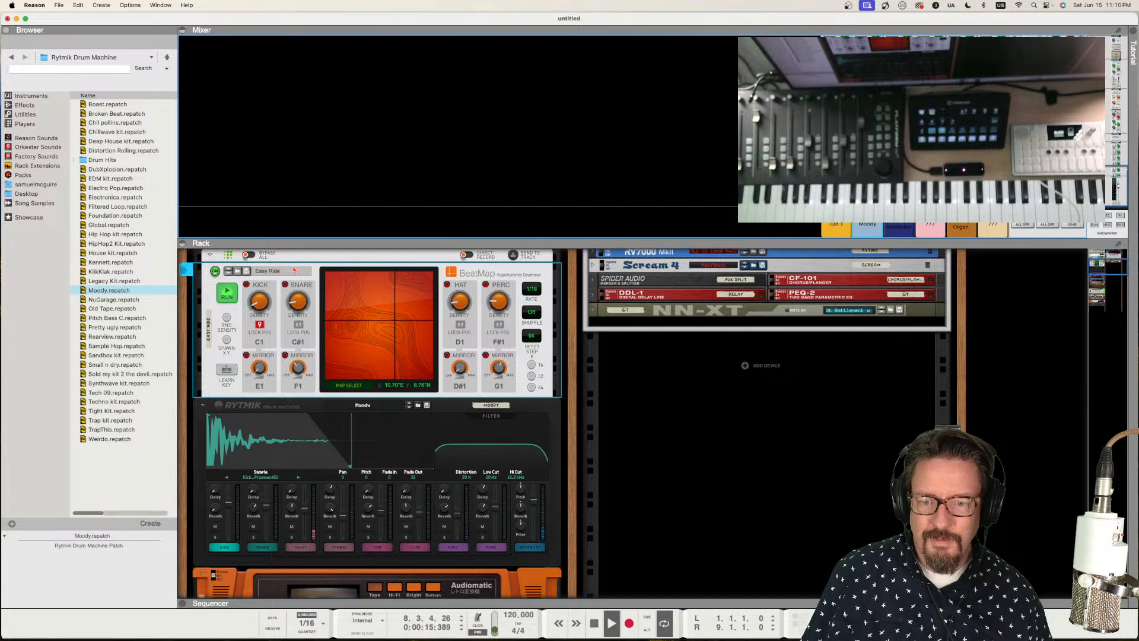
pyautogui.click(398, 310)
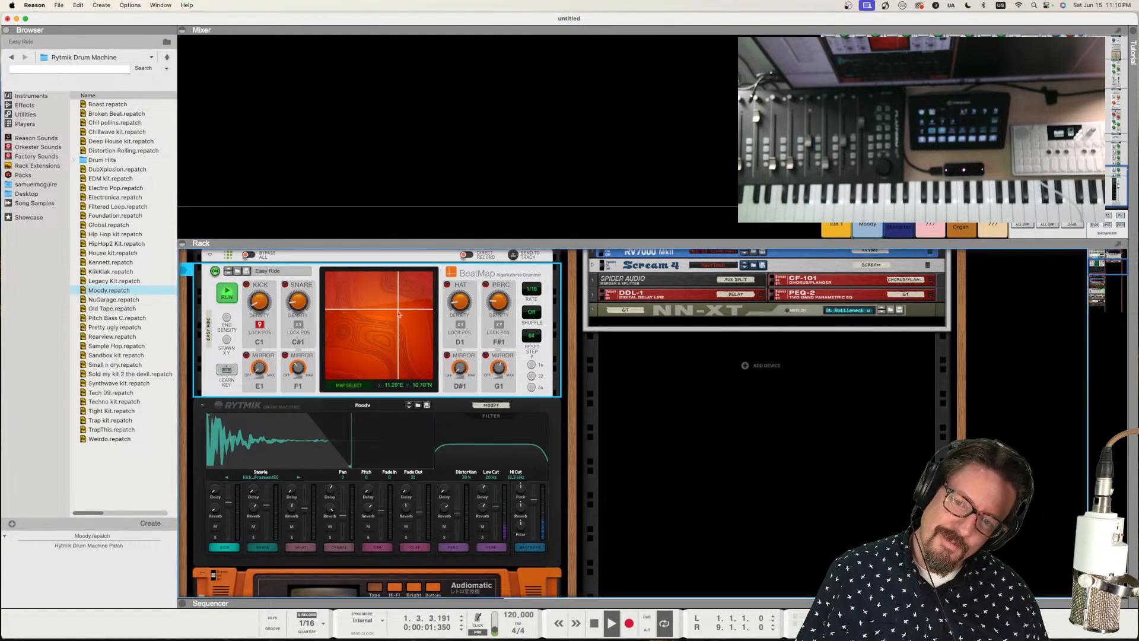
pyautogui.moveTo(398, 311); pyautogui.dragTo(398, 299)
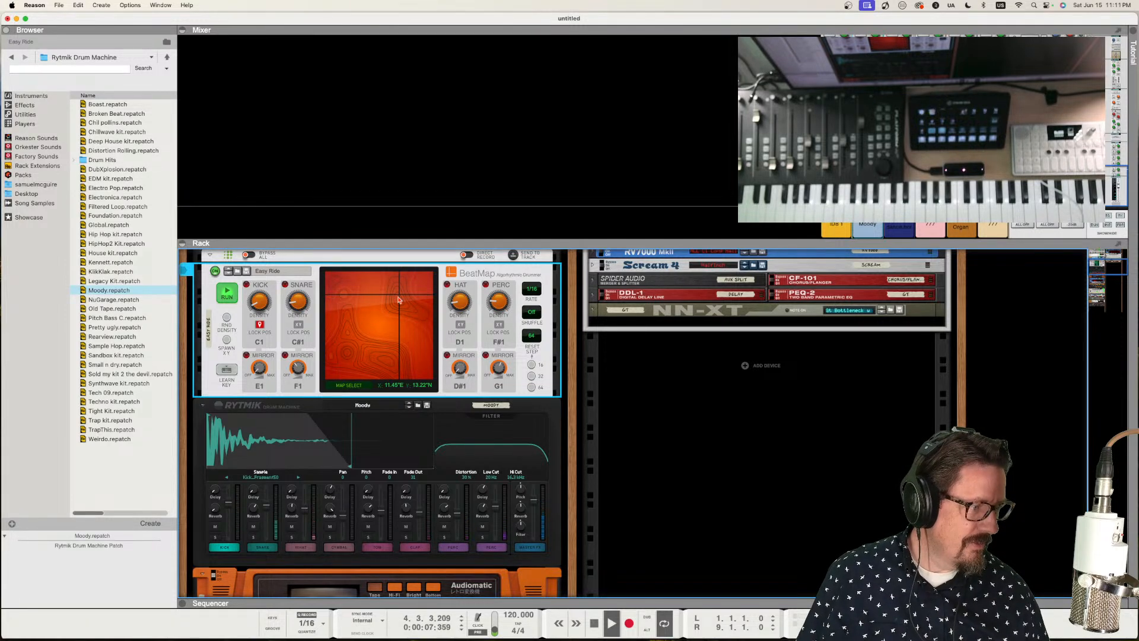
pyautogui.click(234, 297)
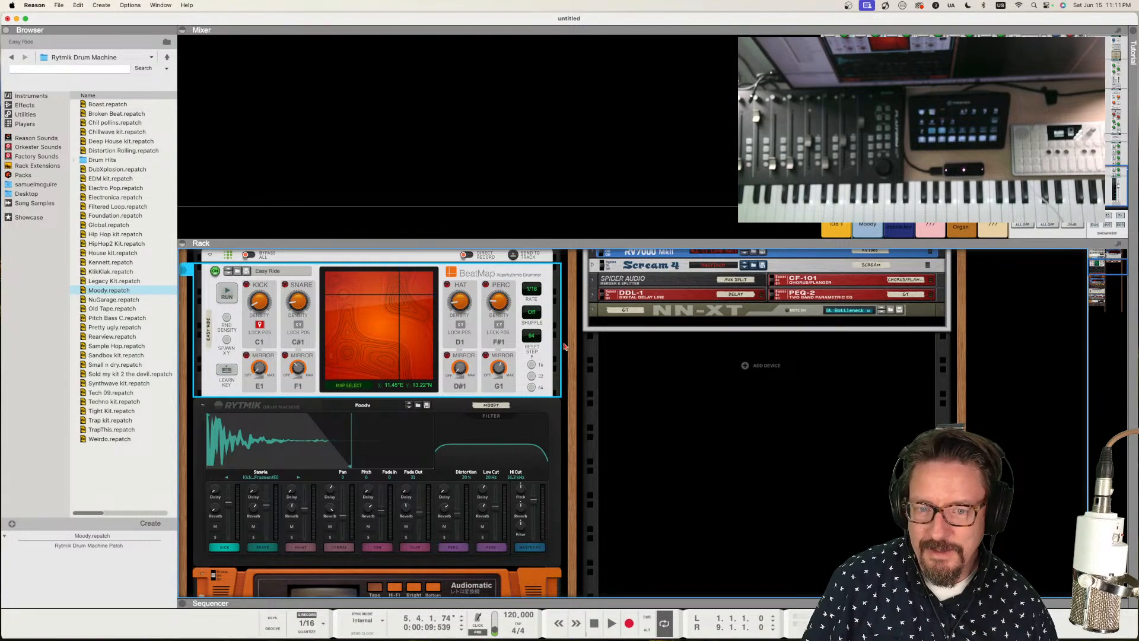
# - Look through the rack devices from the hardware interface and Master Section down to the Pangea organ and back
pyautogui.scroll(6, 466, 320)
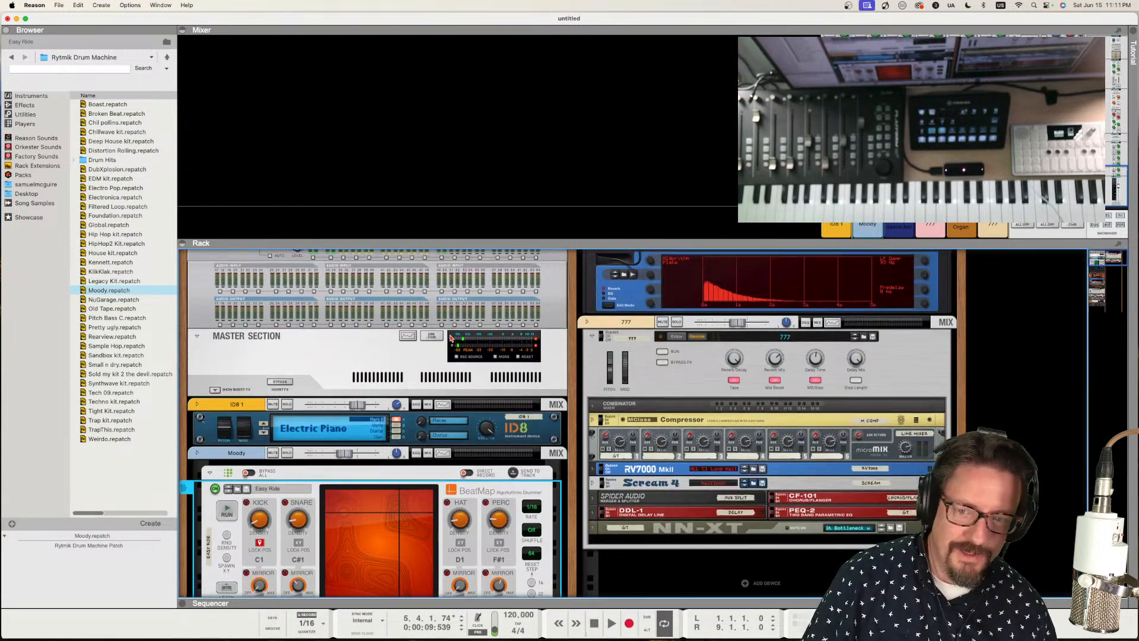
pyautogui.scroll(-10, 451, 338)
pyautogui.scroll(-5, 451, 338)
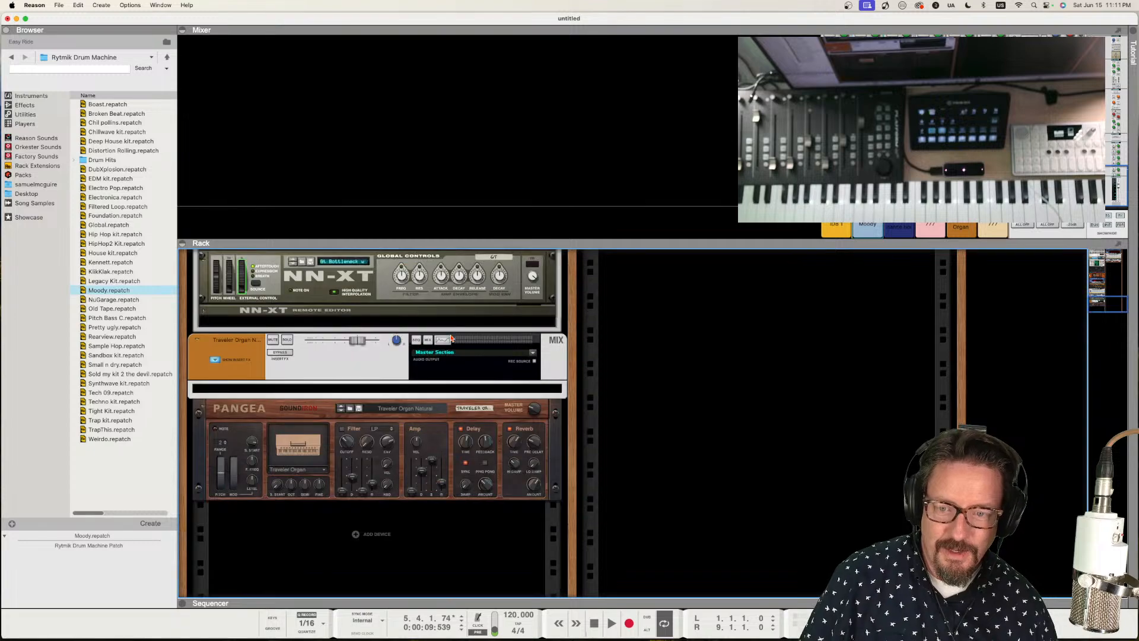
pyautogui.scroll(5, 451, 338)
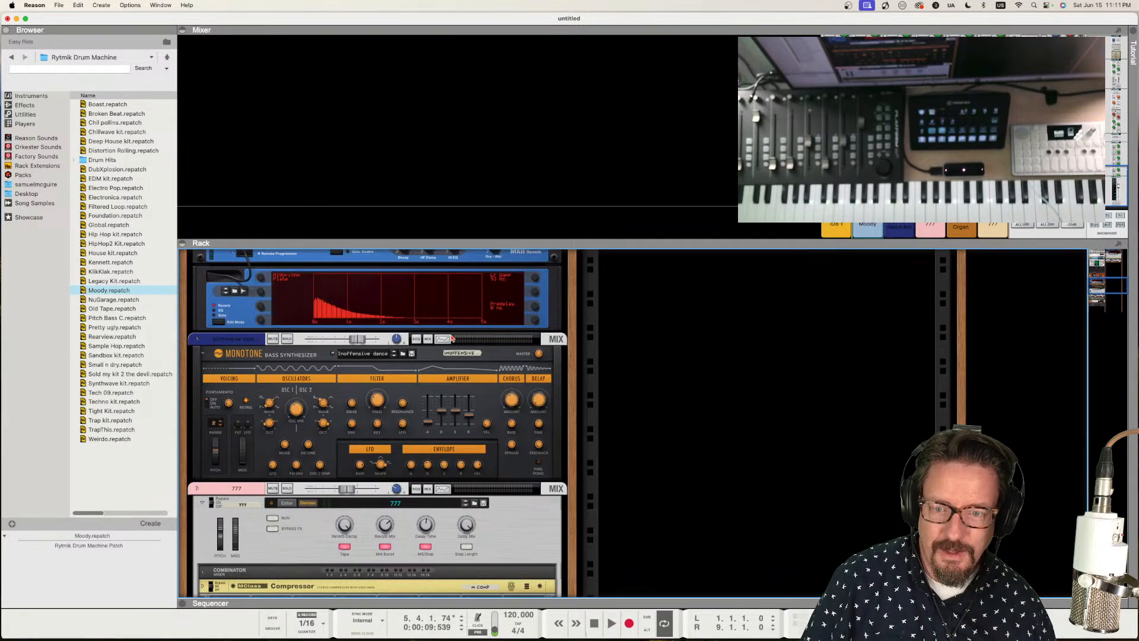
pyautogui.scroll(3, 451, 337)
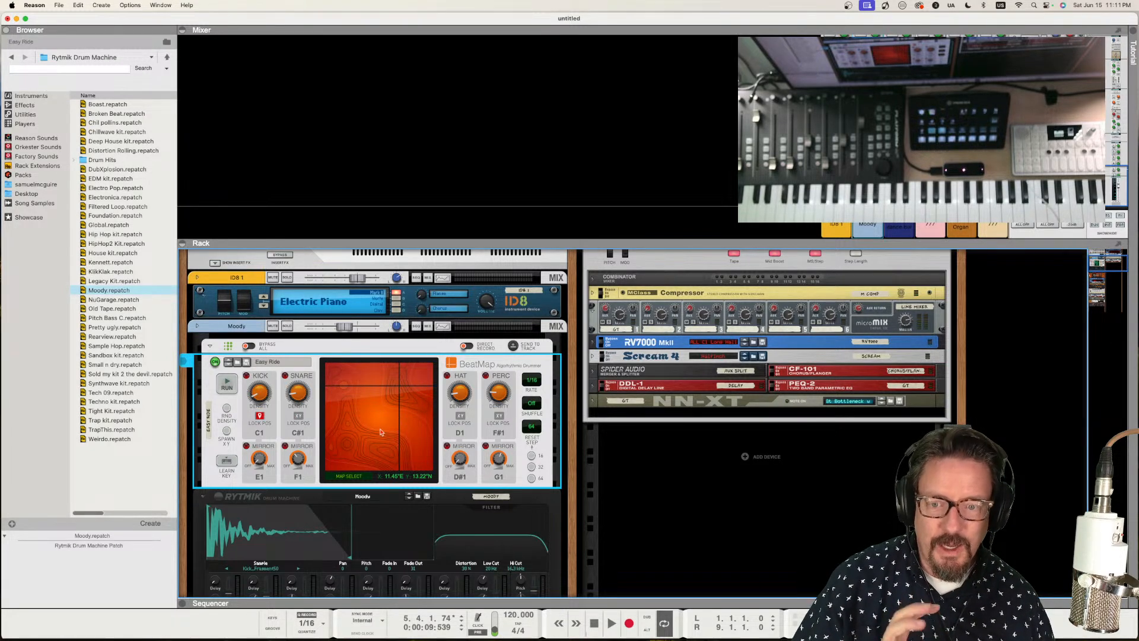
pyautogui.scroll(-3, 373, 441)
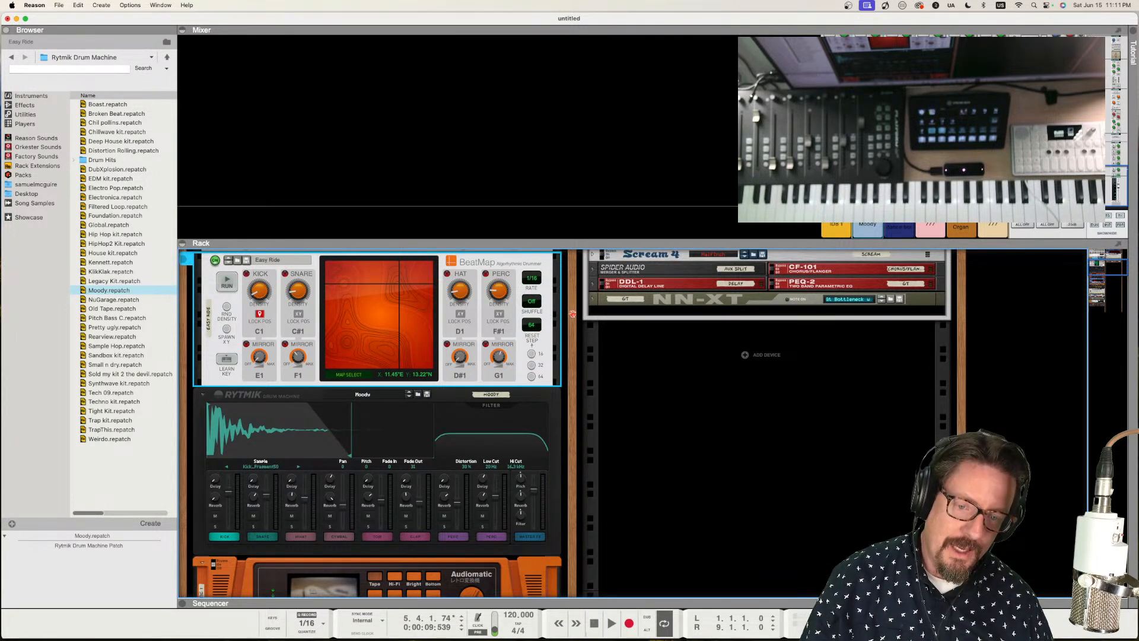
pyautogui.scroll(-10, 573, 313)
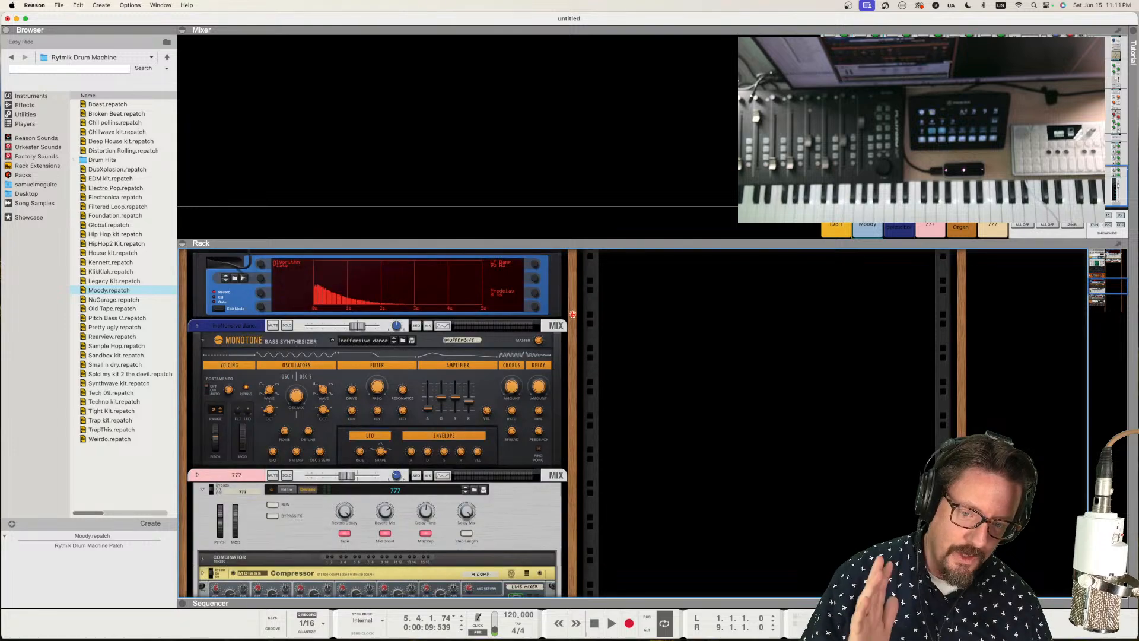
pyautogui.scroll(-15, 572, 313)
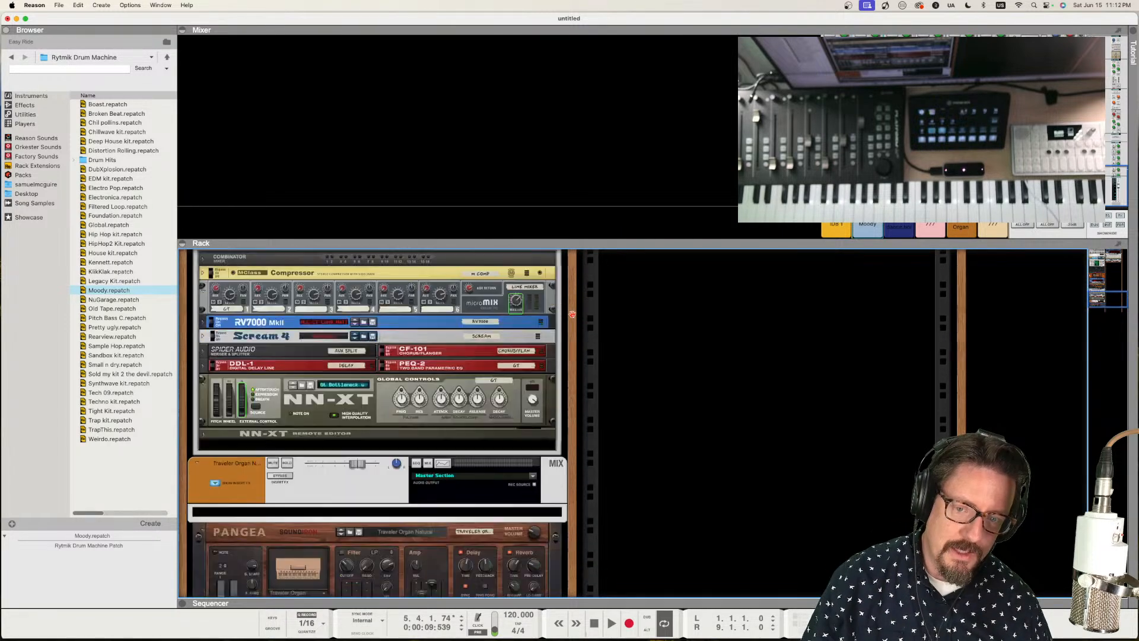
pyautogui.scroll(20, 573, 315)
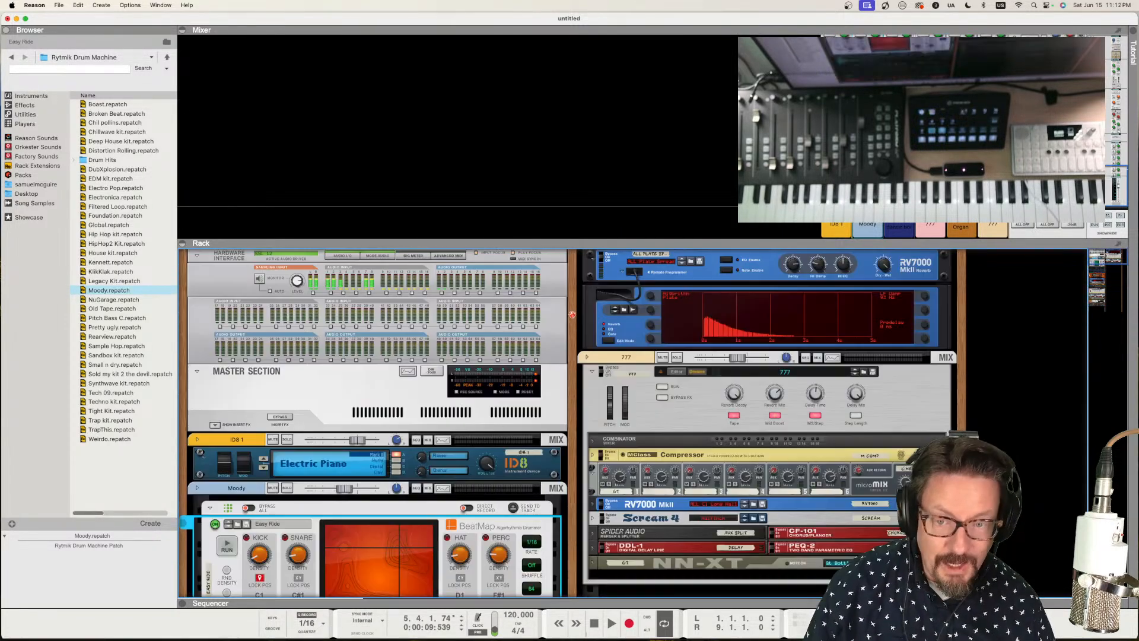
pyautogui.scroll(-8, 572, 315)
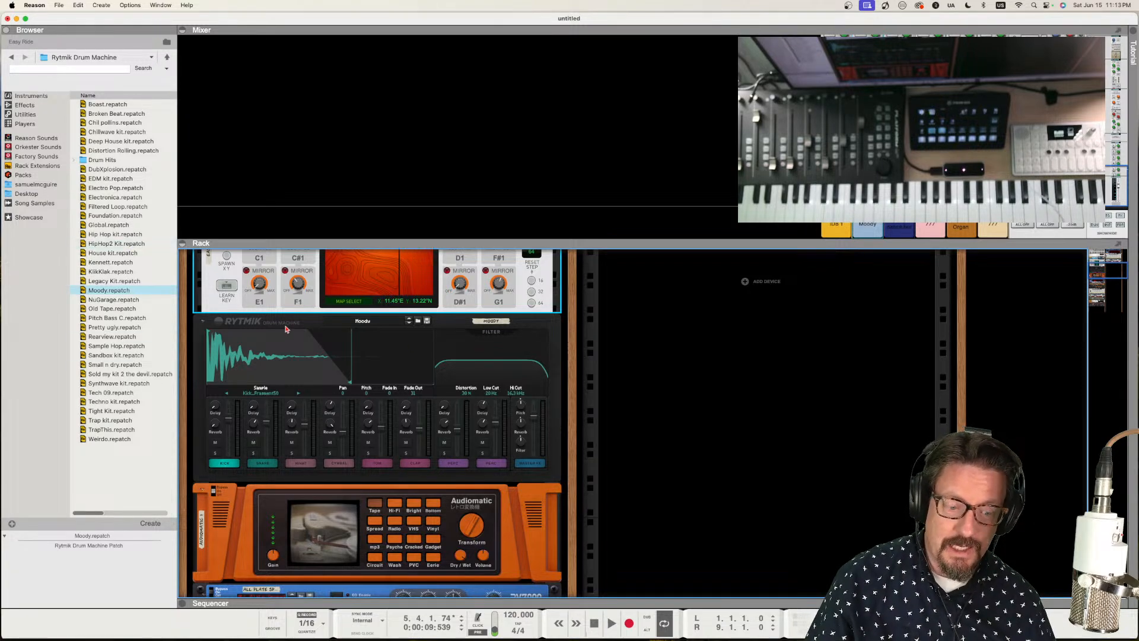
pyautogui.scroll(15, 440, 355)
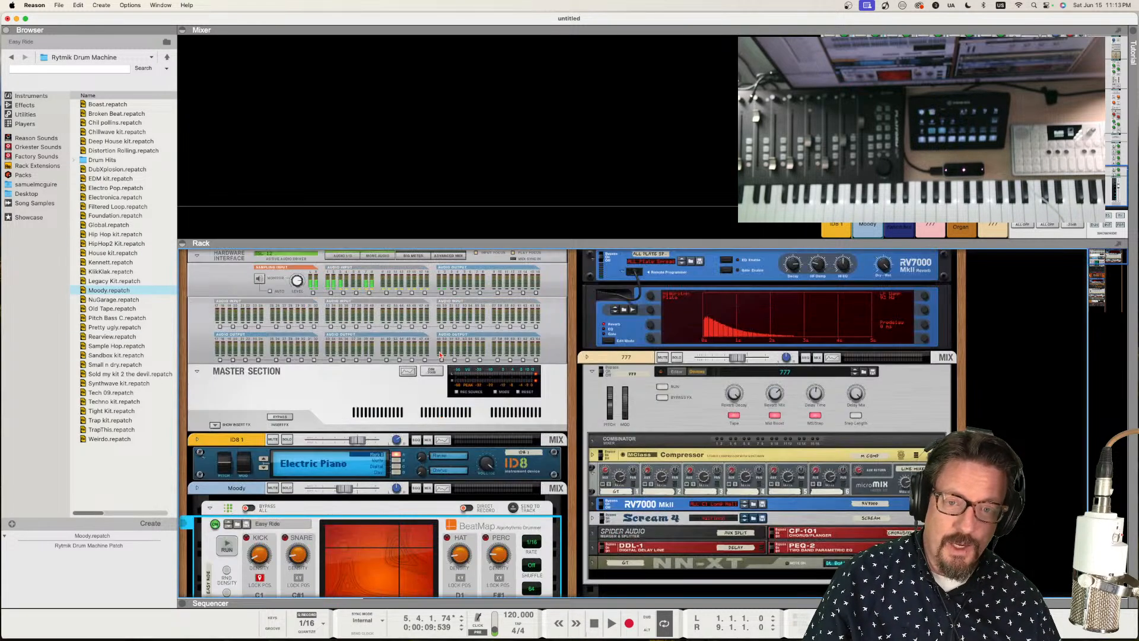
pyautogui.scroll(-10, 440, 354)
pyautogui.scroll(10, 440, 354)
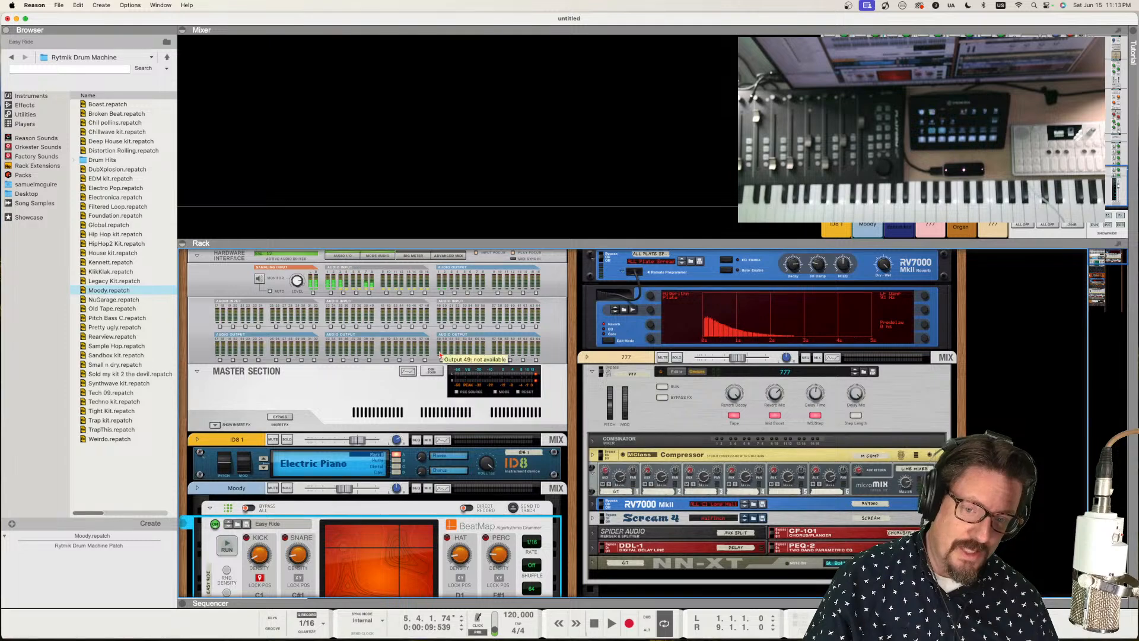
pyautogui.scroll(-1, 440, 354)
pyautogui.scroll(-10, 440, 354)
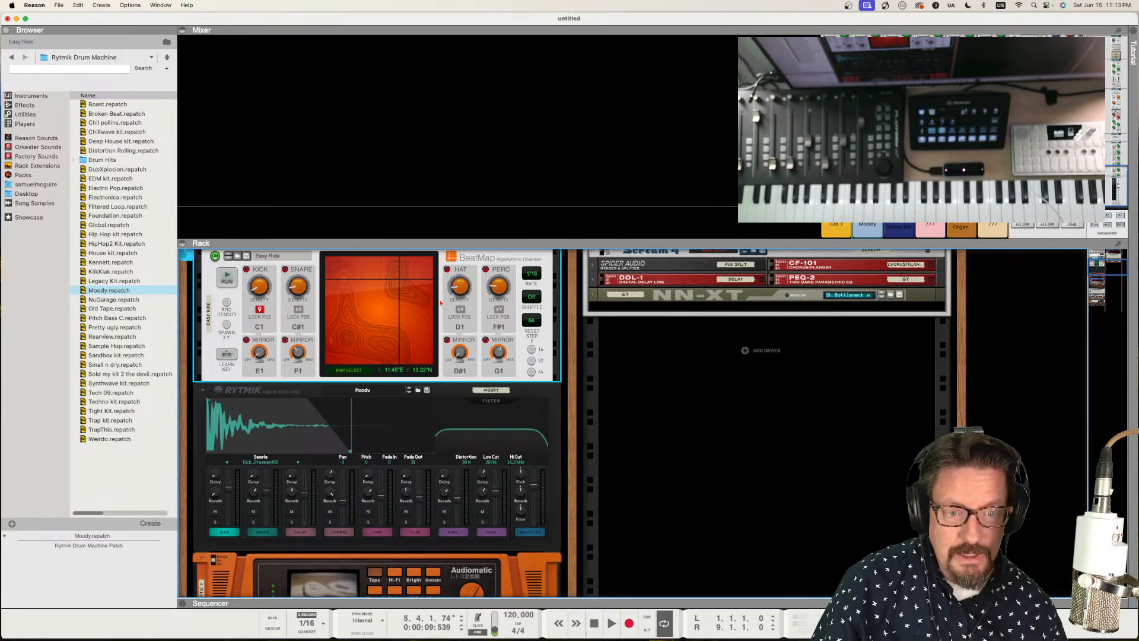
pyautogui.scroll(5, 441, 303)
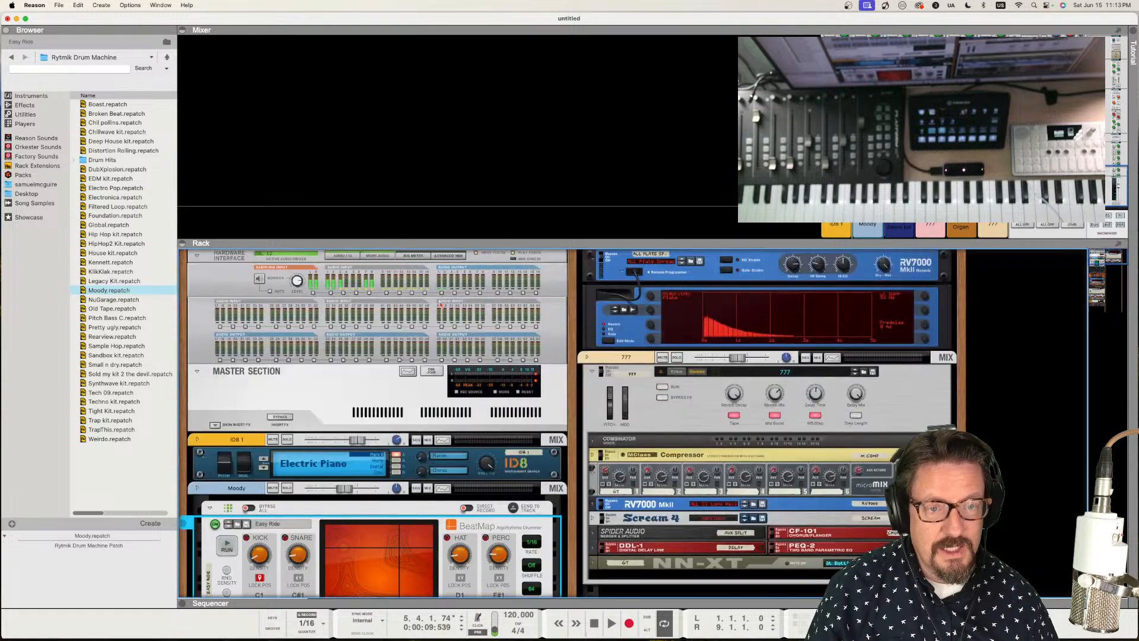
pyautogui.scroll(-15, 441, 303)
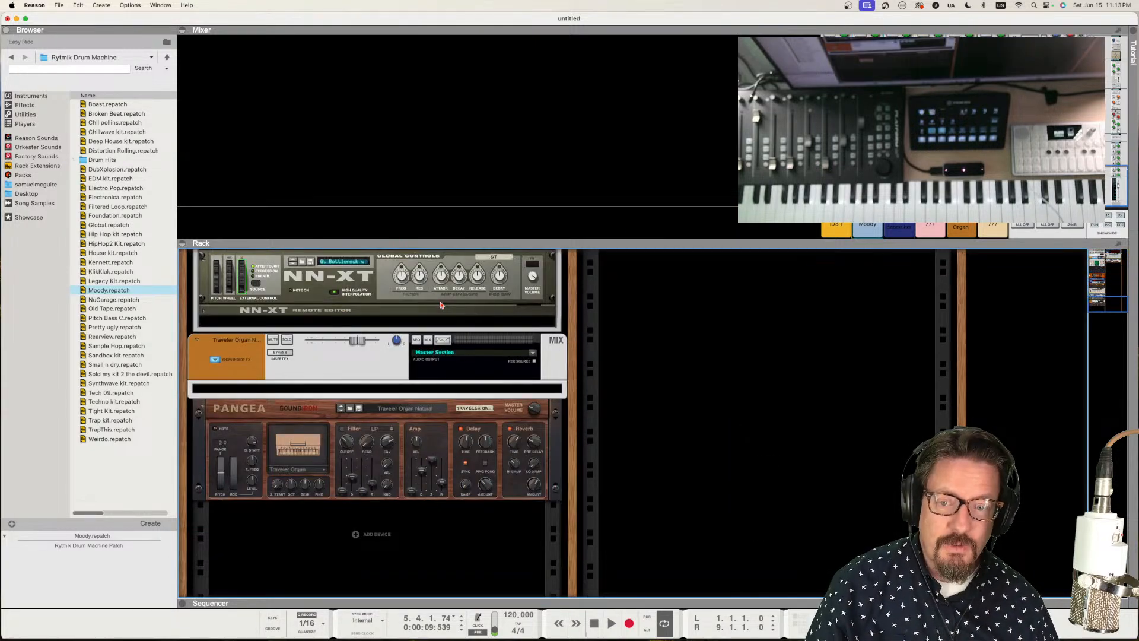
pyautogui.scroll(15, 441, 305)
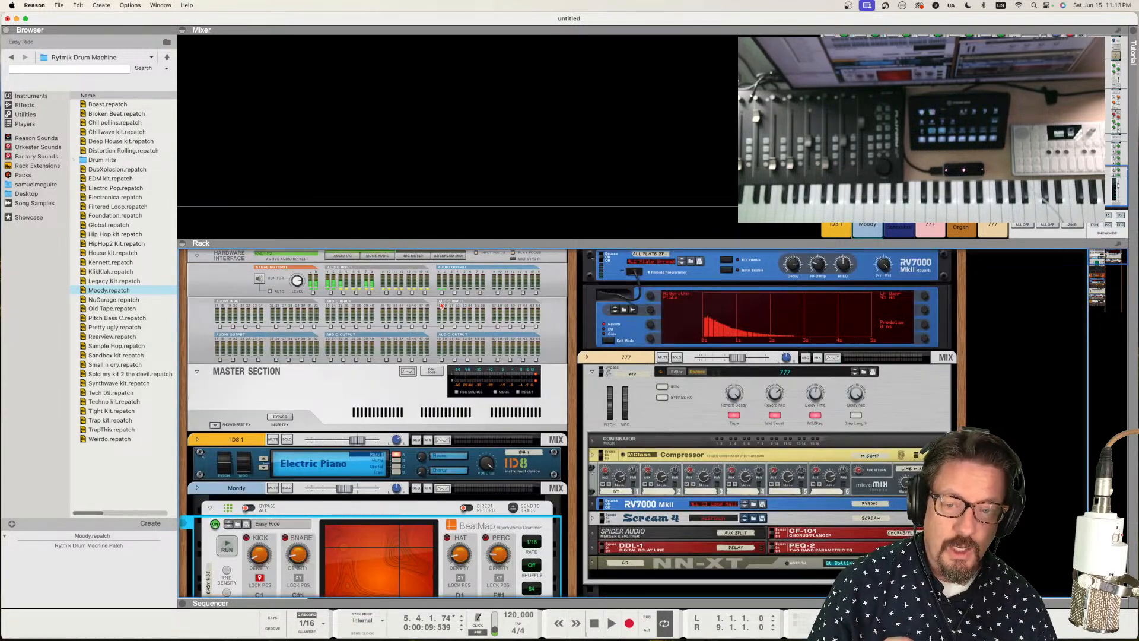